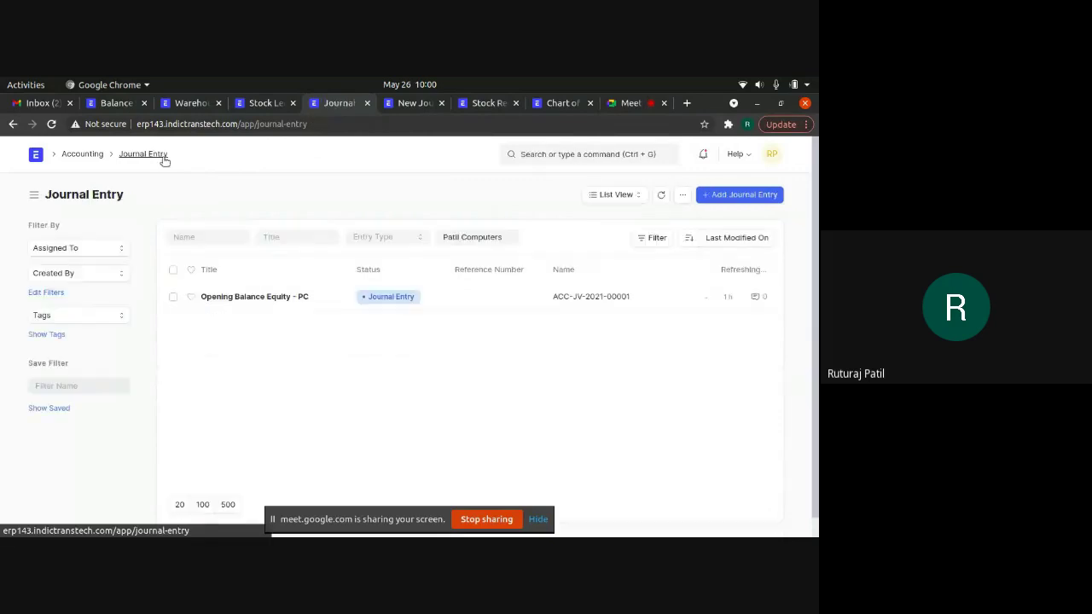
Open the Opening Balance Equity - PC journal entry and review its accounting rows, totals and the Is Opening field under More Information.
left_click(239, 299)
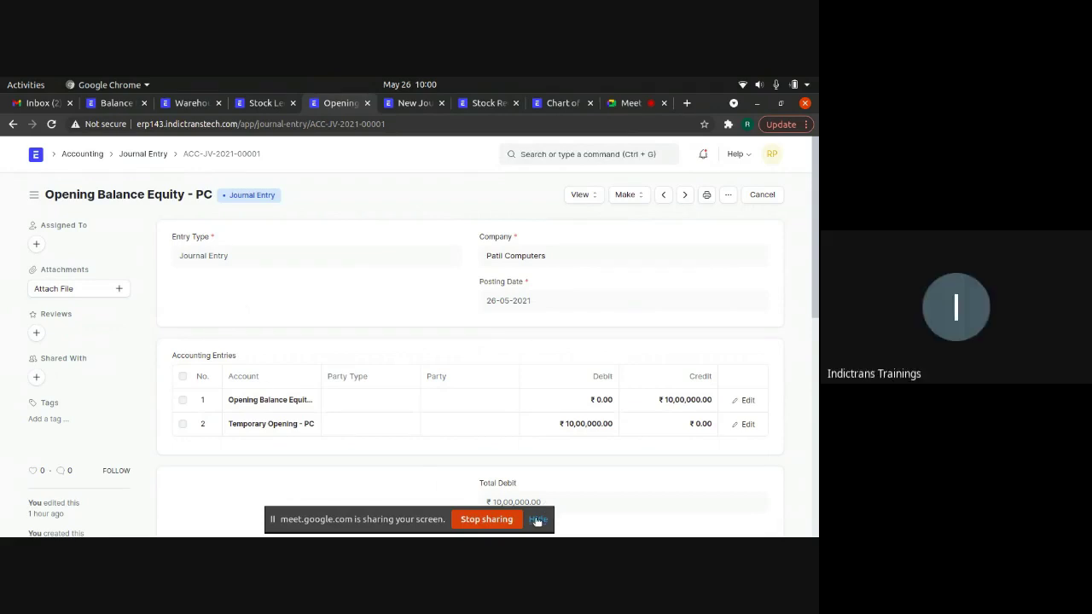
scroll(575, 396, "down", 3)
scroll(574, 393, "down", 3)
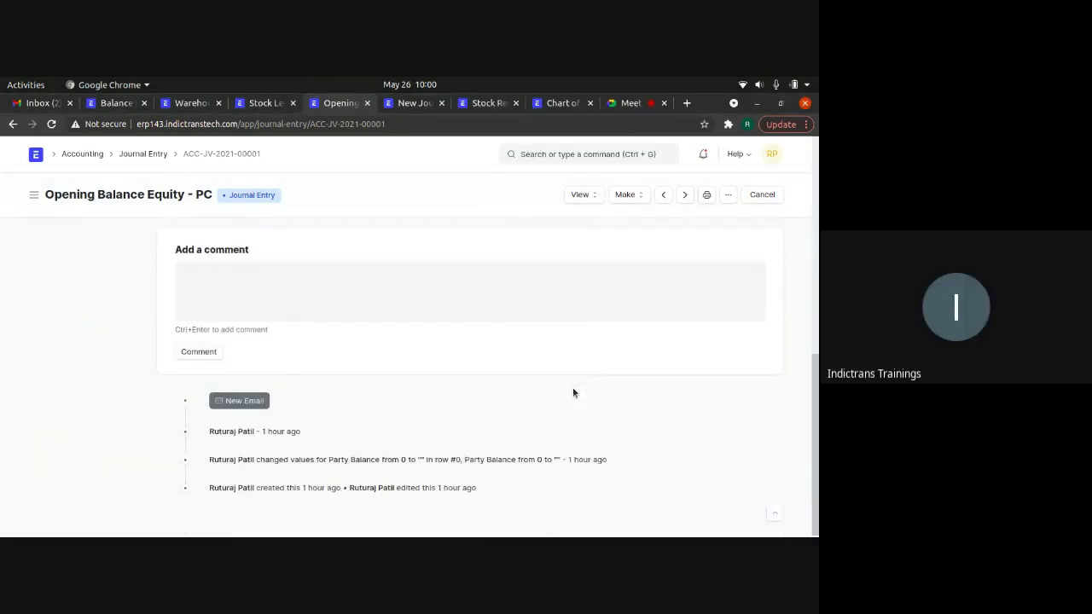
scroll(461, 375, "up", 2)
scroll(400, 379, "up", 3)
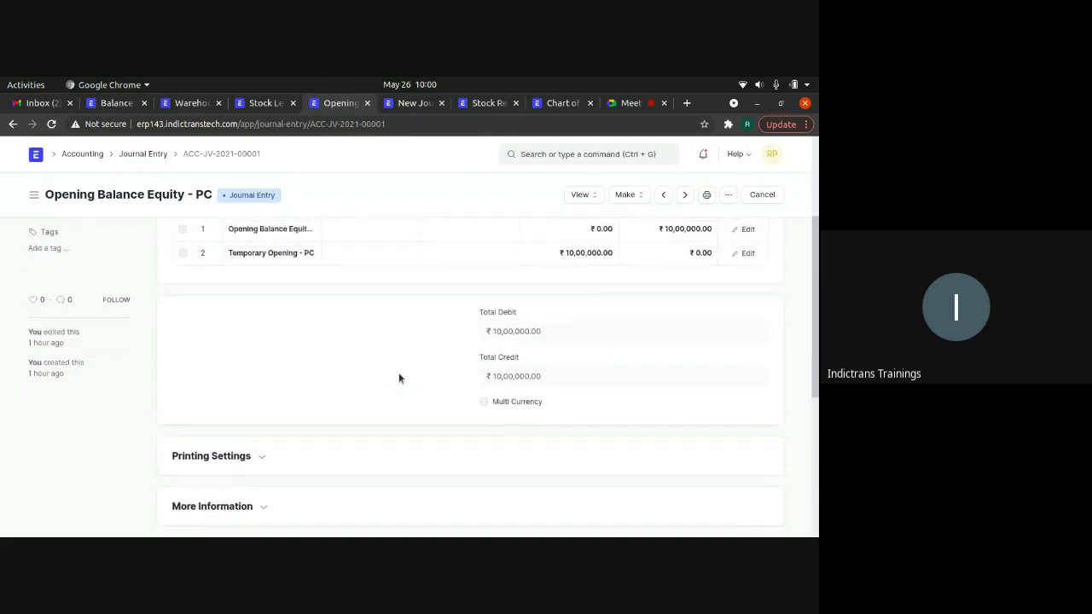
scroll(398, 379, "down", 2)
left_click(227, 383)
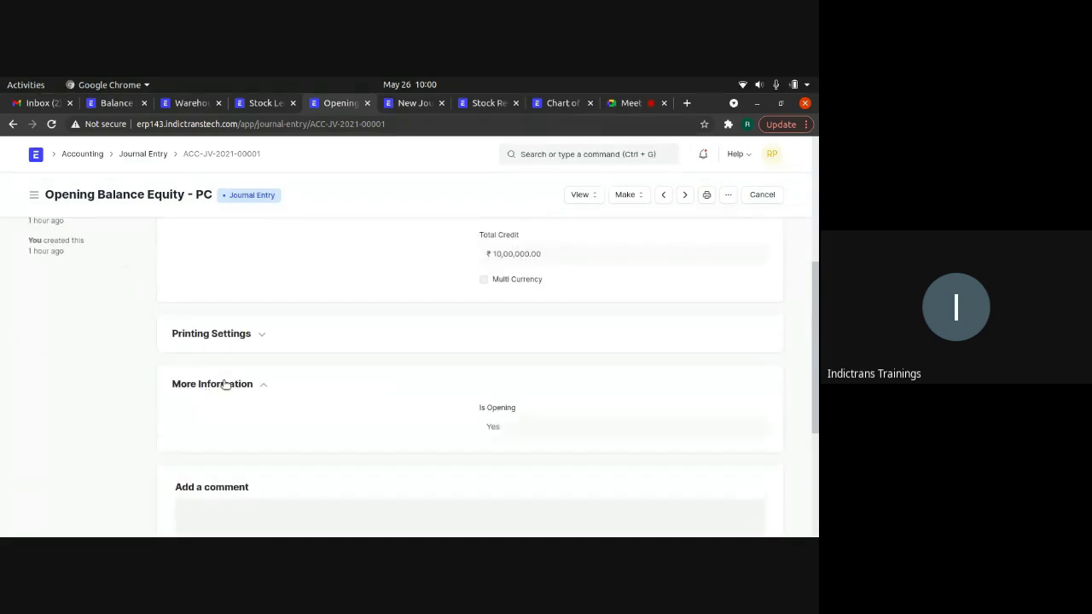
scroll(572, 398, "down", 3)
scroll(572, 396, "up", 2)
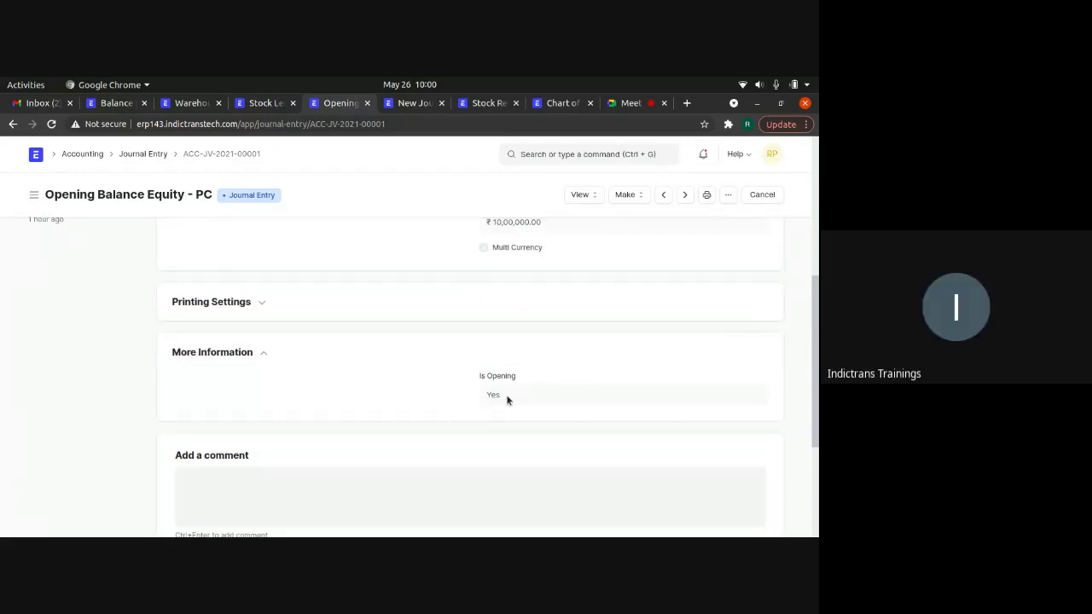
scroll(397, 408, "up", 1)
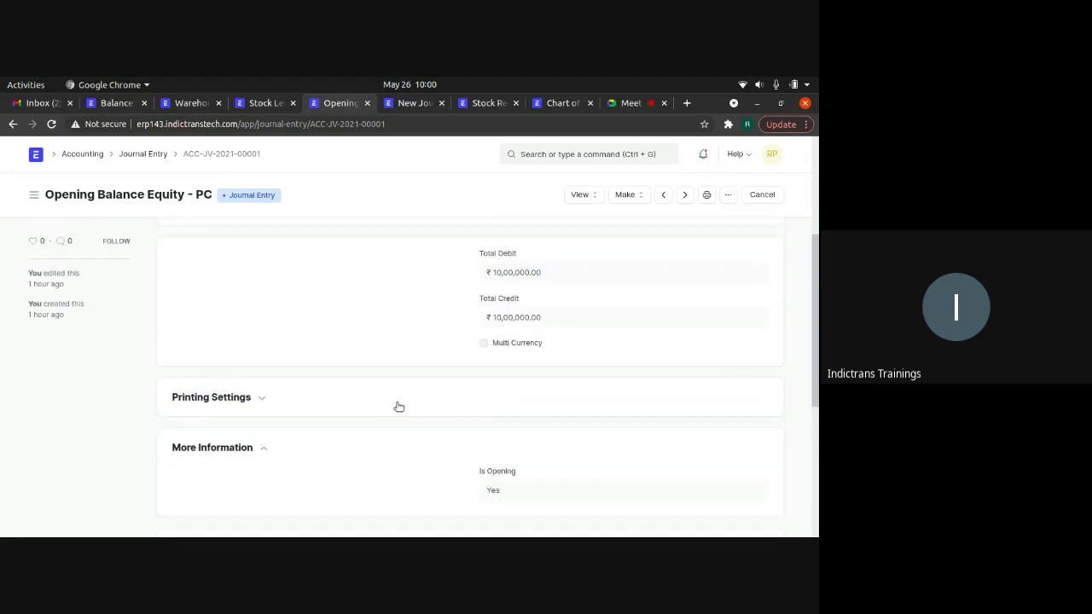
scroll(397, 406, "up", 3)
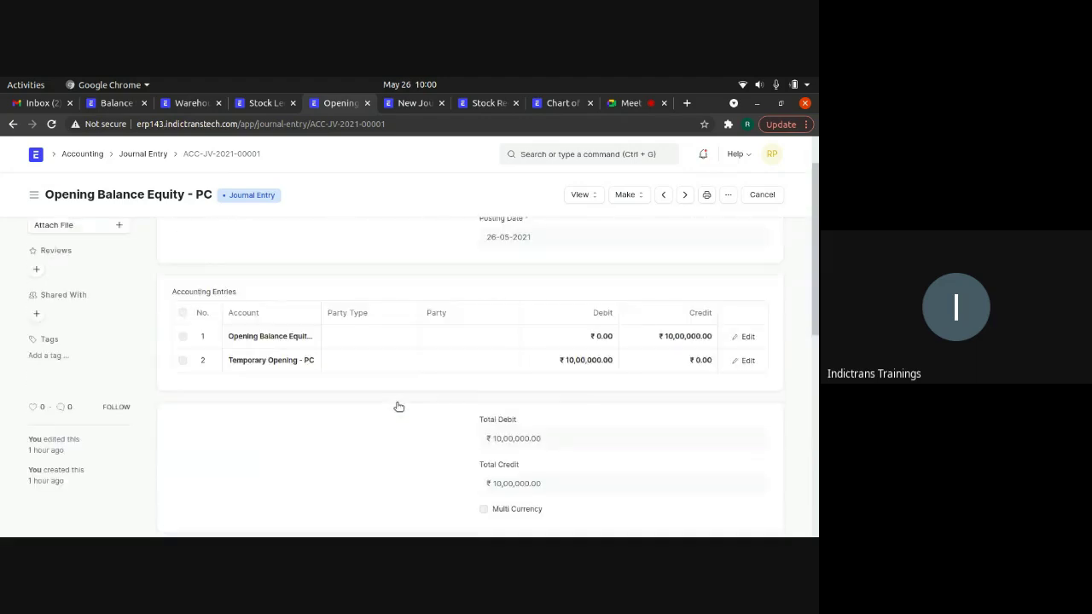
Start a new journal entry from the Journal Entry list and look up accounts matching "b" for the first accounting row.
left_click(143, 155)
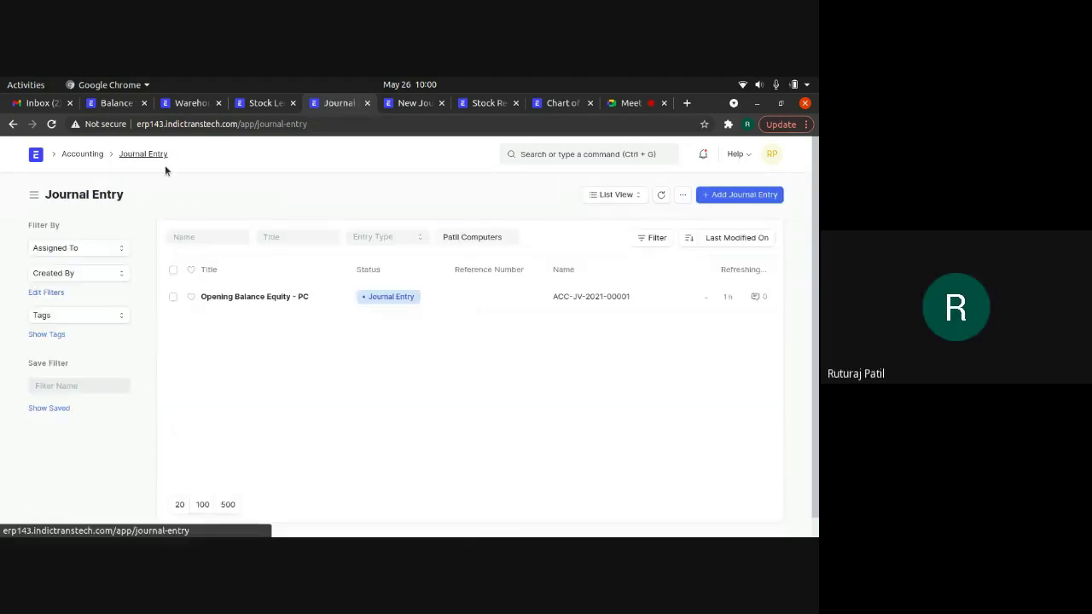
left_click(745, 196)
scroll(646, 262, "down", 2)
left_click(259, 285)
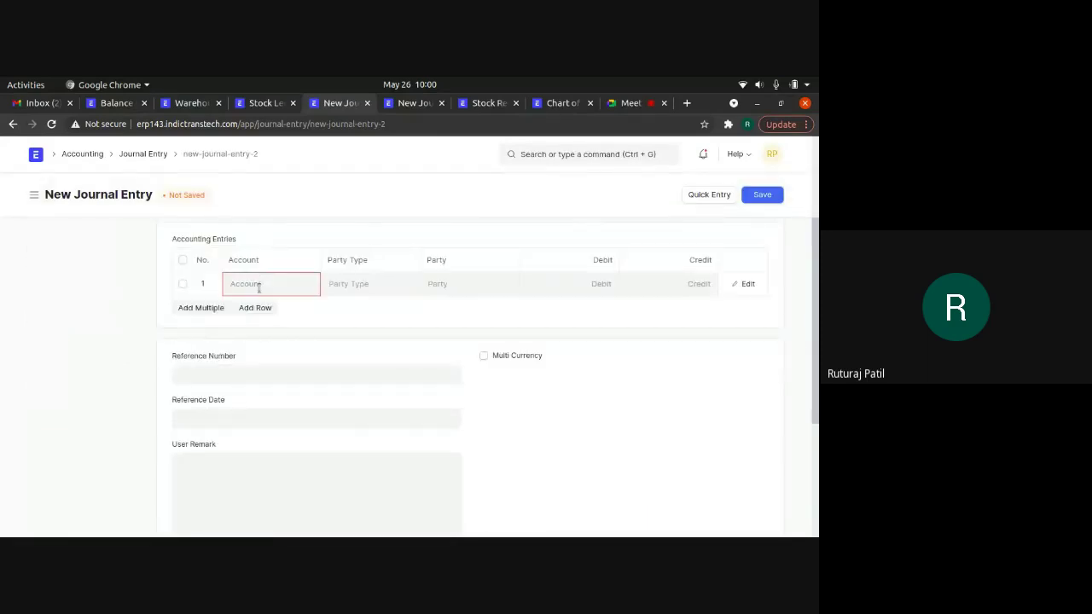
type("b")
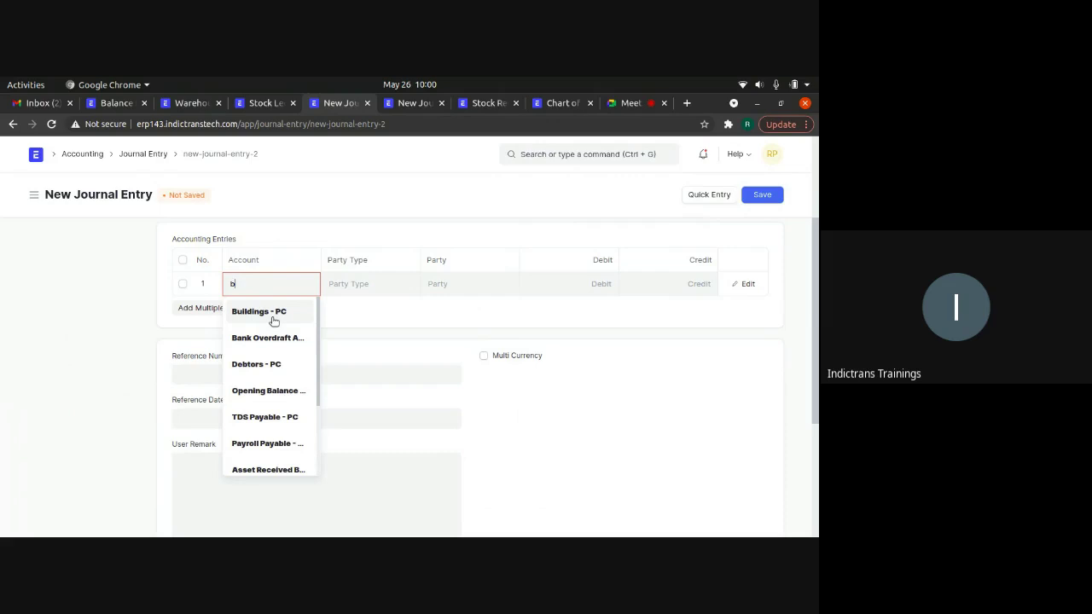
left_click(193, 287)
Find and open the Chart of Accounts in the browser tab that holds the other blank journal entry.
left_click(408, 104)
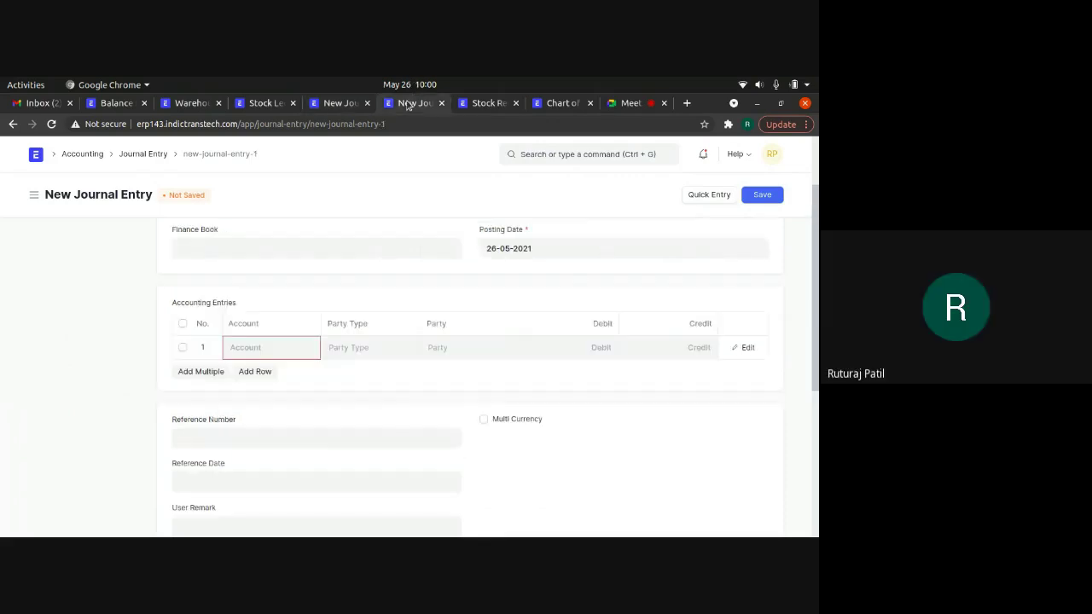
left_click(576, 155)
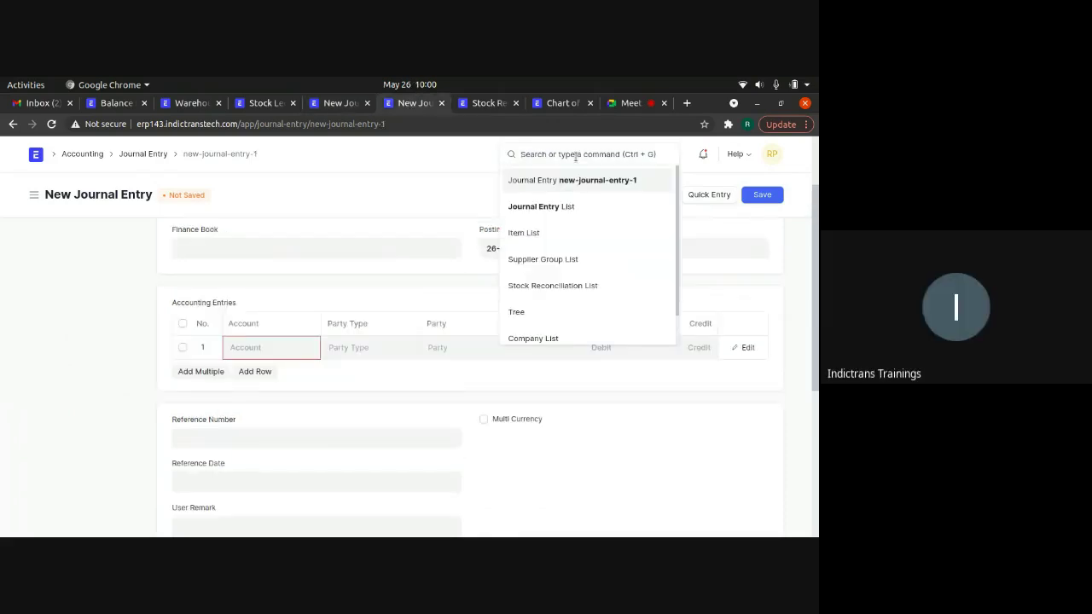
type("chart of")
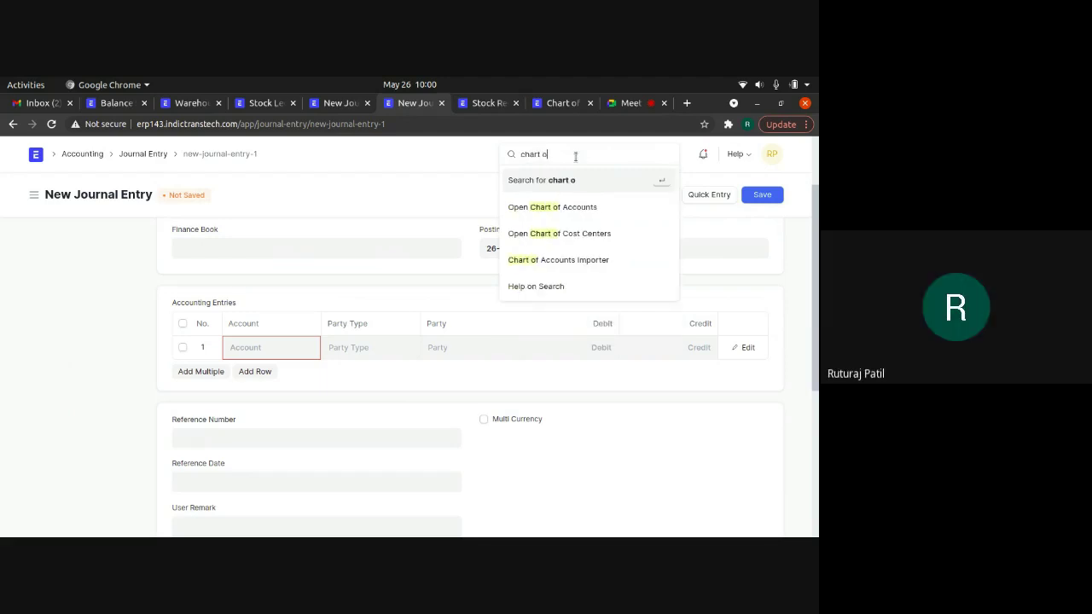
left_click(539, 207)
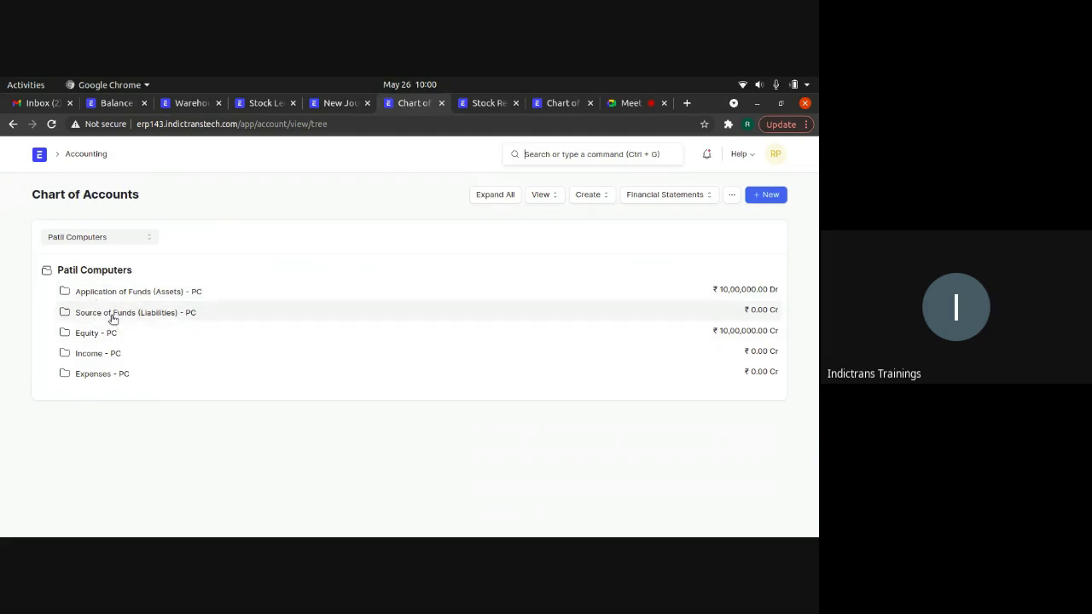
Expand the account tree through Application of Funds (Assets) and Current Assets down to the Bank Accounts group.
left_click(112, 314)
left_click(134, 292)
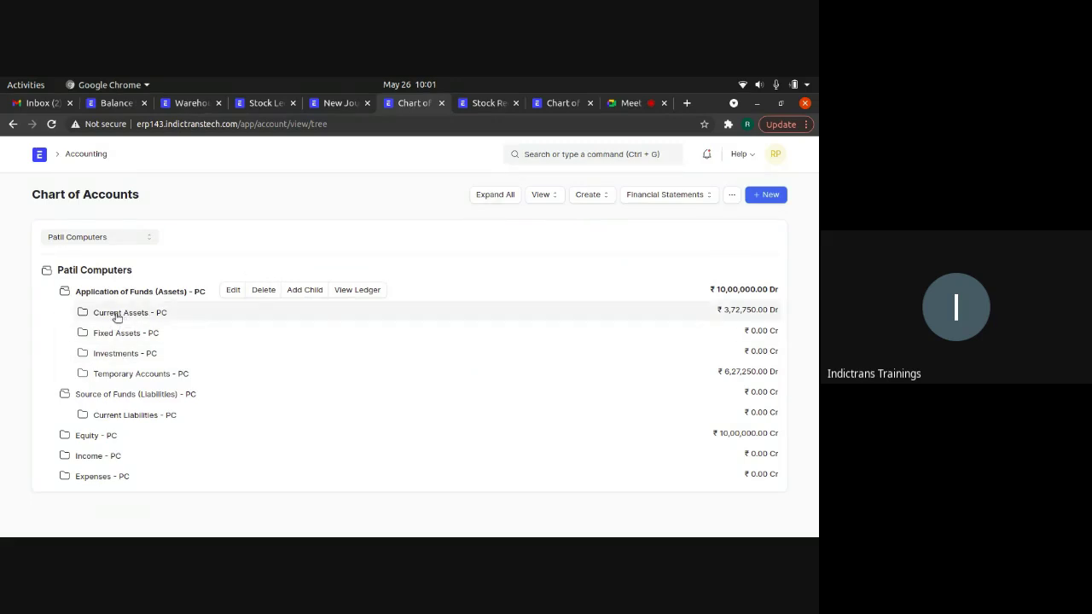
left_click(118, 314)
scroll(118, 313, "down", 2)
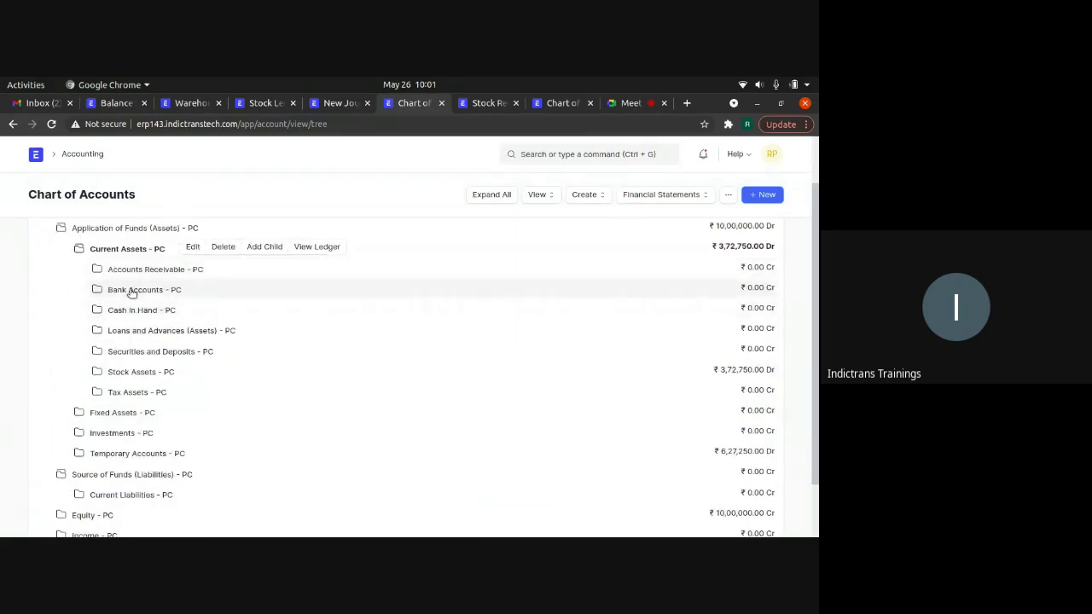
left_click(132, 293)
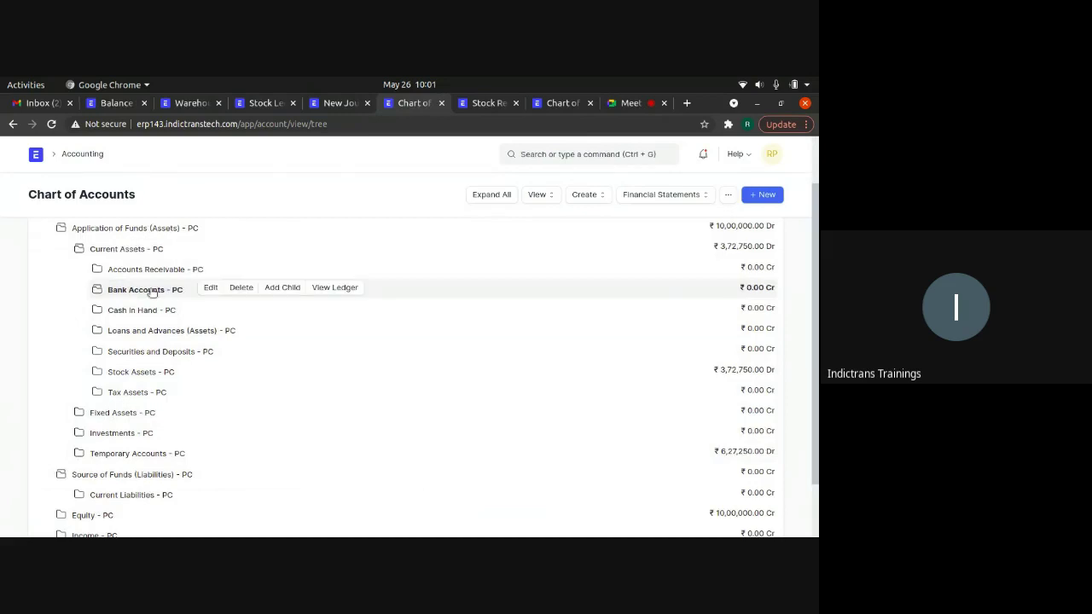
double_click(150, 291)
Add a child account under Bank Accounts and name it Bank of Maharashtra.
left_click(277, 288)
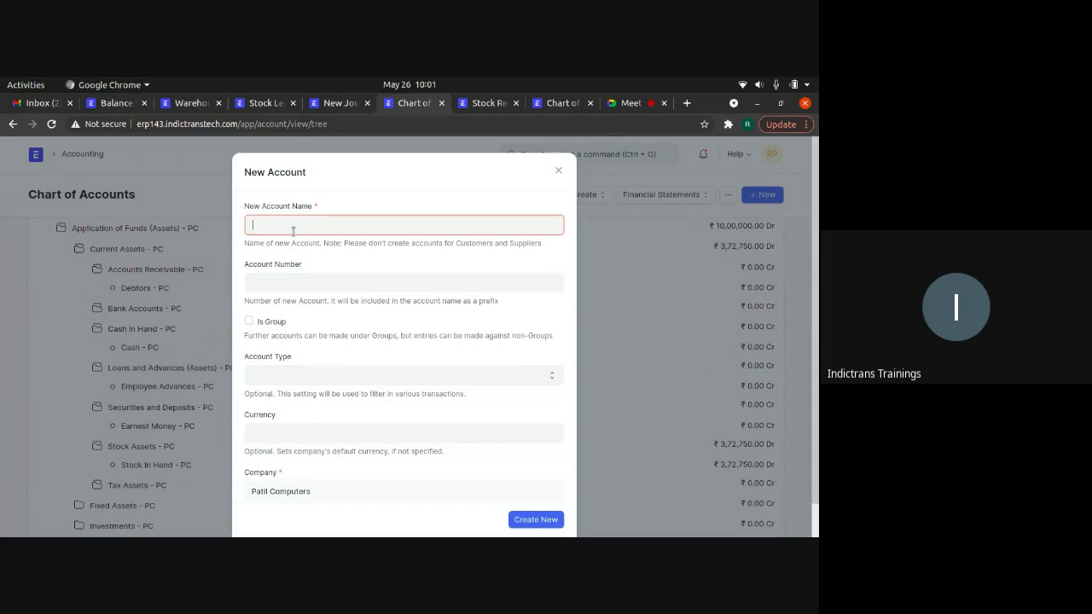
type("Bank")
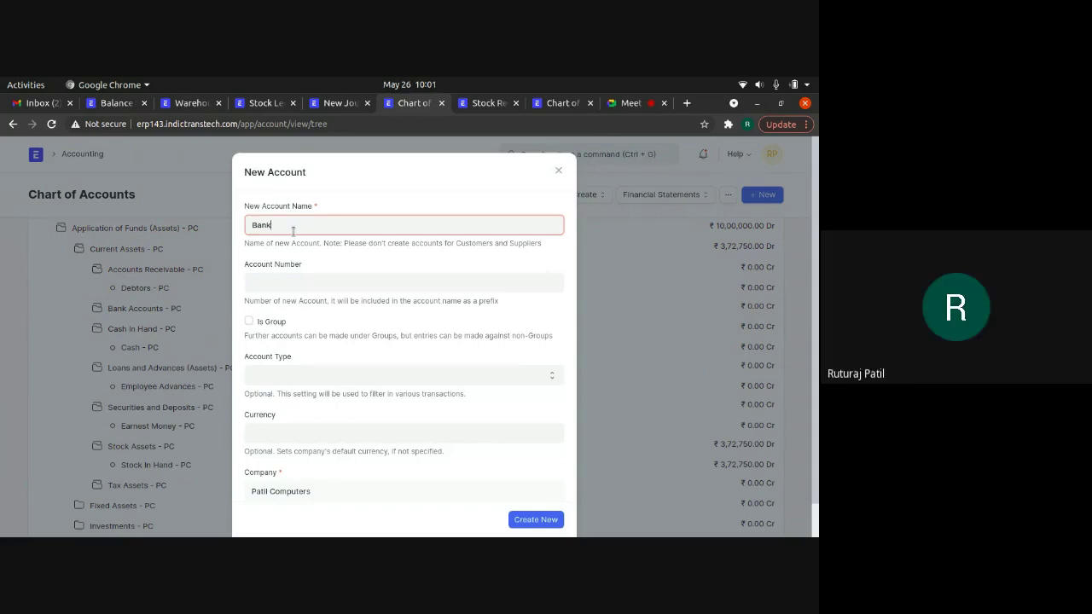
type(" of Meha")
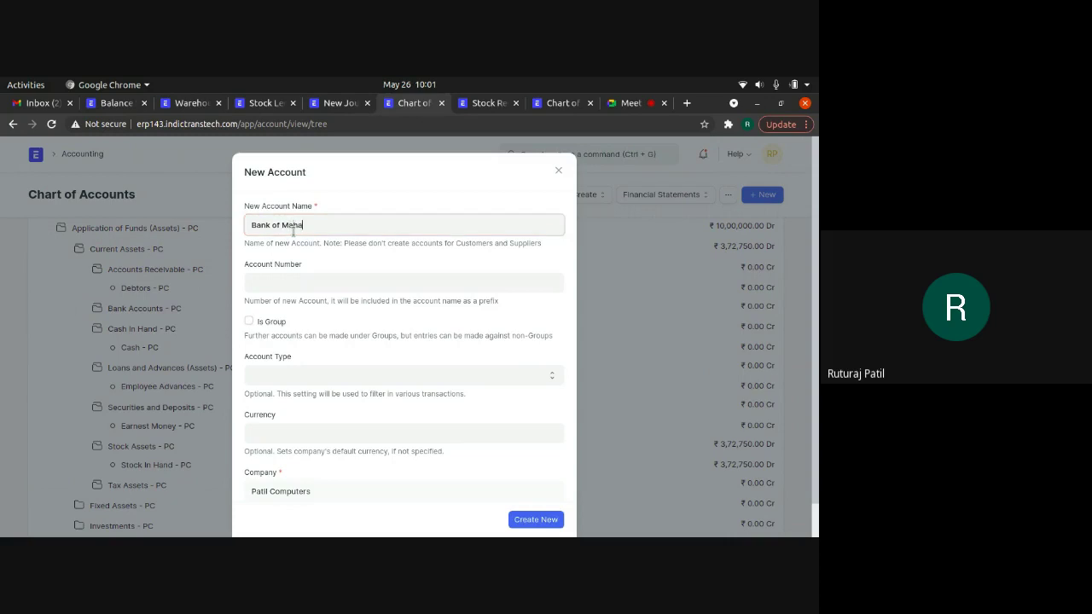
type("rash")
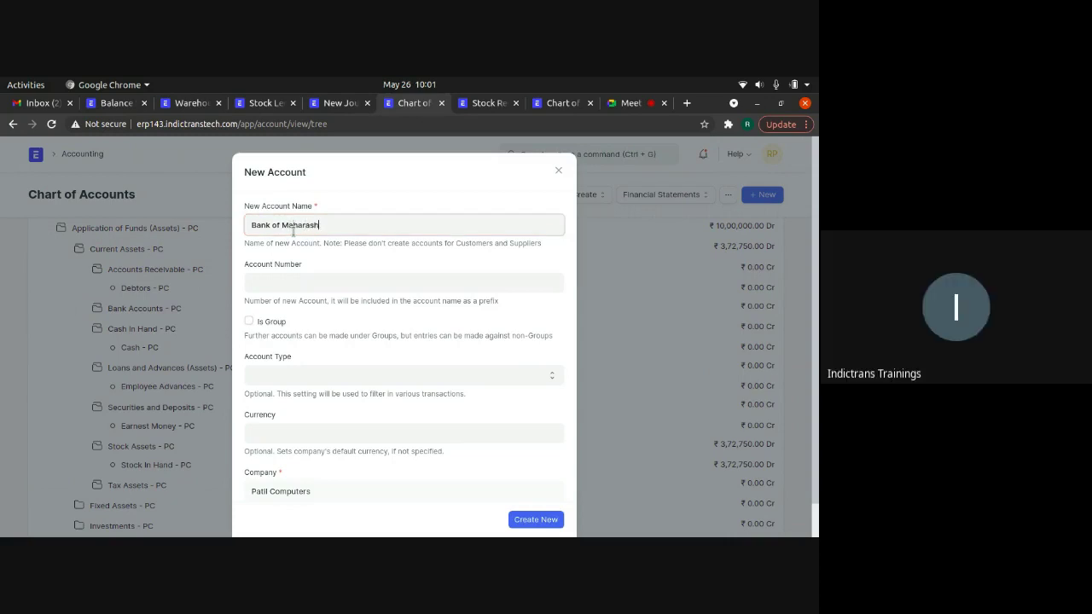
type("tra")
Set the new account's type to Bank, leave the account number empty, and create the account.
left_click(341, 283)
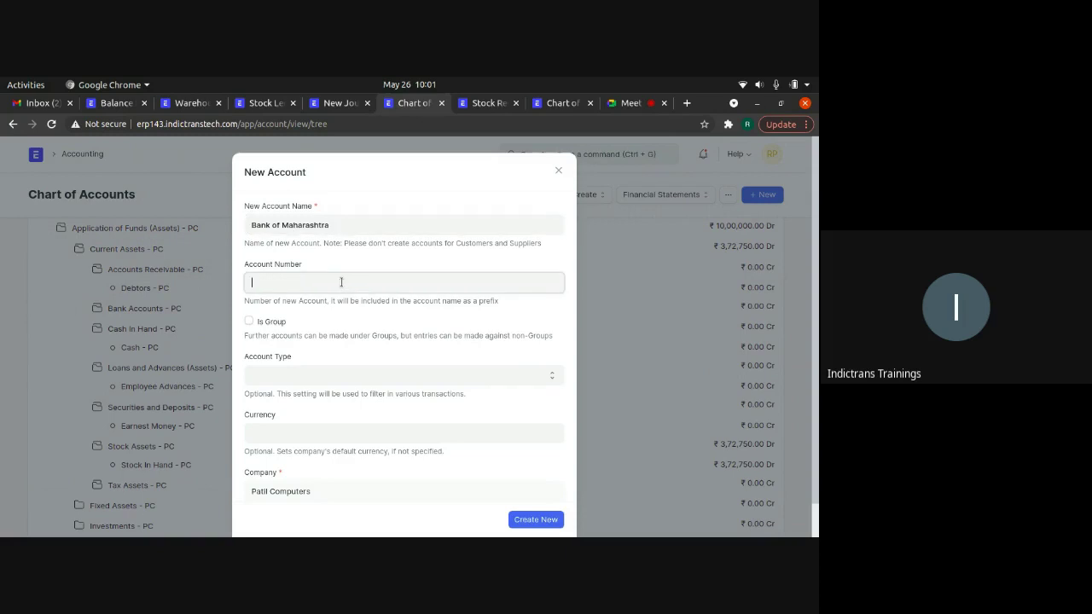
left_click(328, 350)
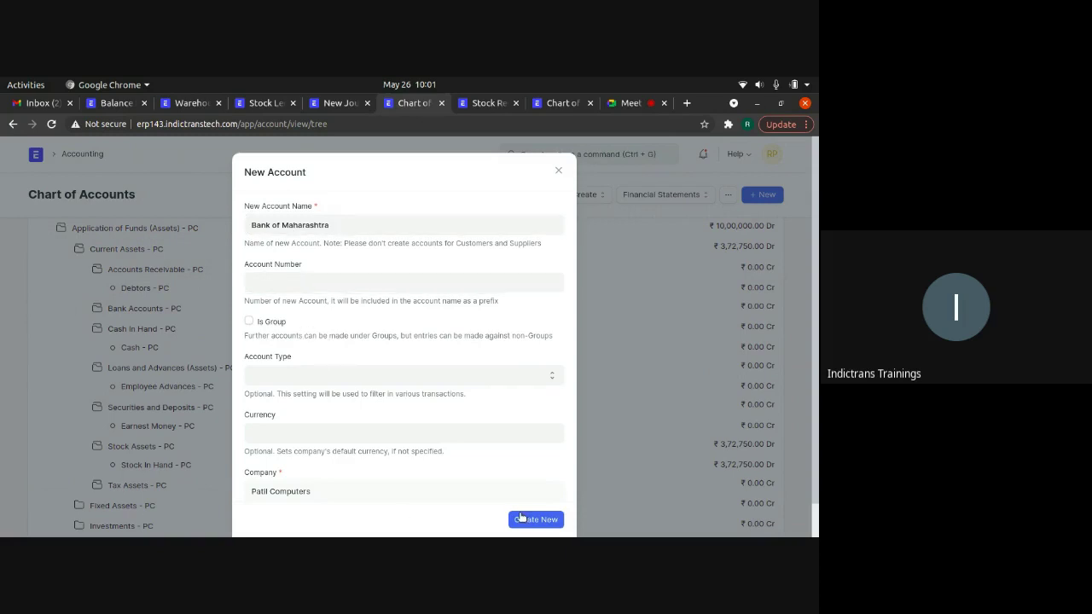
left_click(332, 376)
left_click(341, 197)
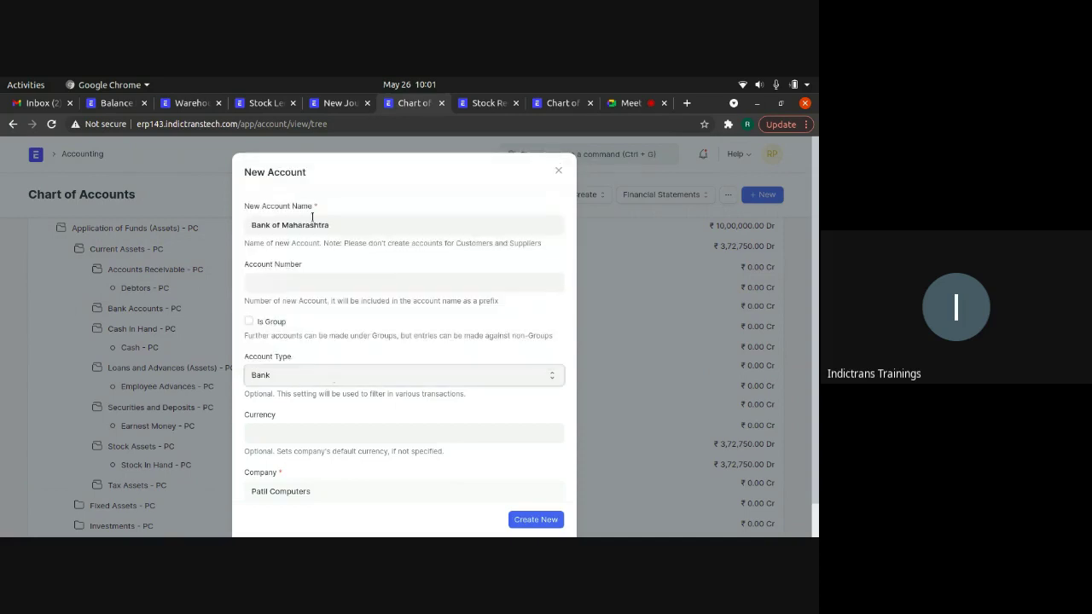
scroll(386, 493, "down", 1)
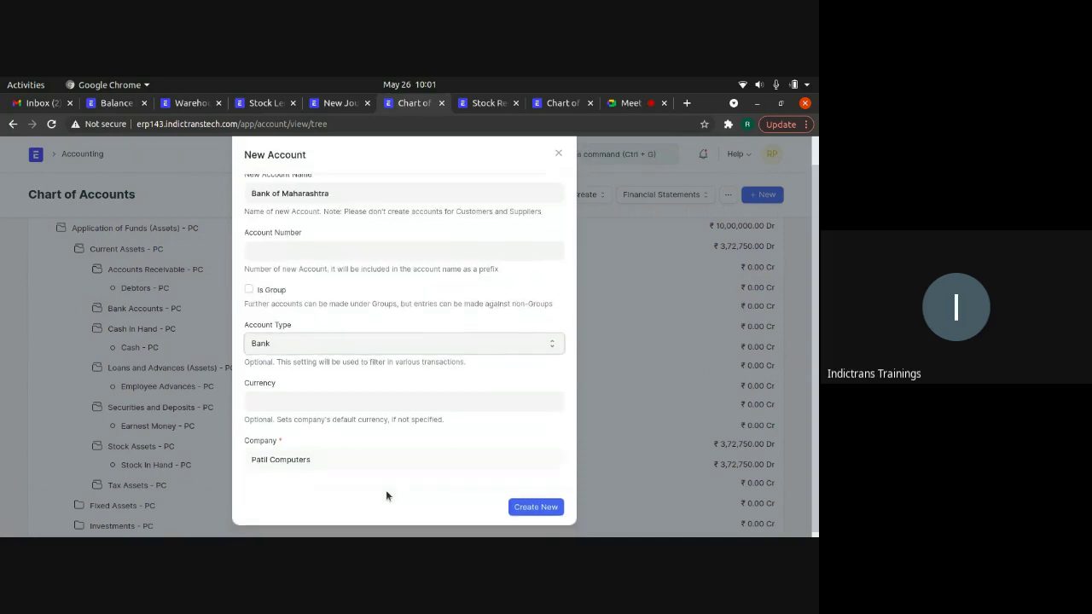
left_click(536, 508)
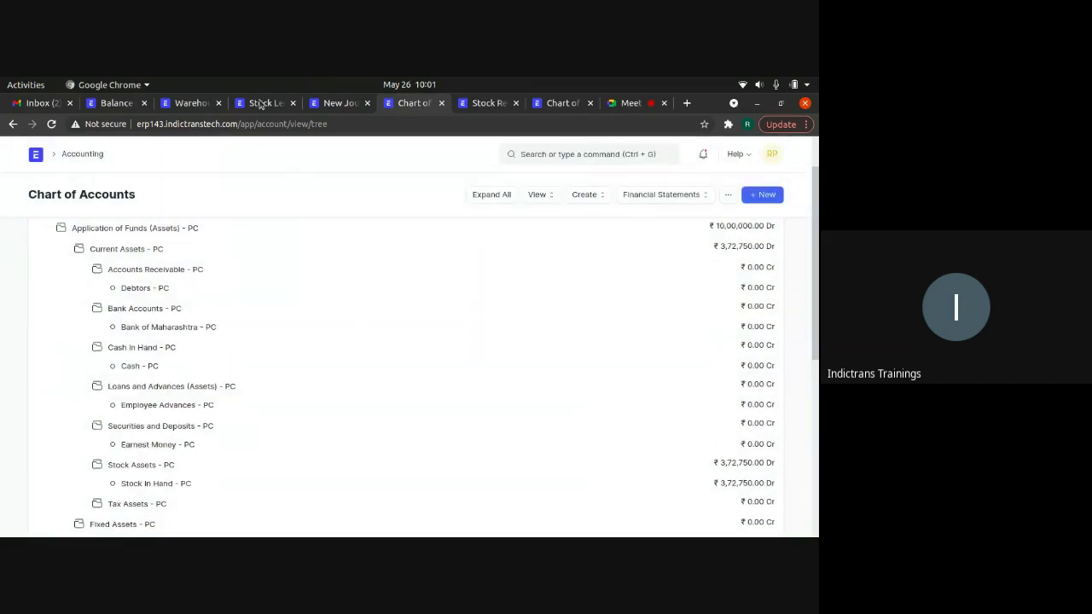
Return to the new journal entry, then switch to the Google Meet call and stop presenting the screen.
left_click(332, 103)
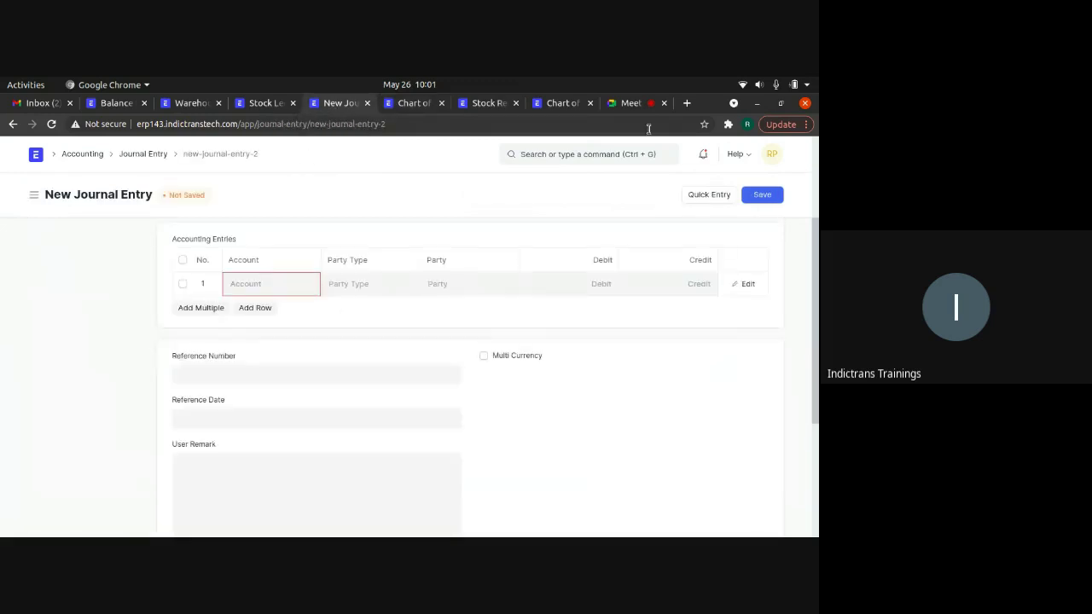
left_click(620, 106)
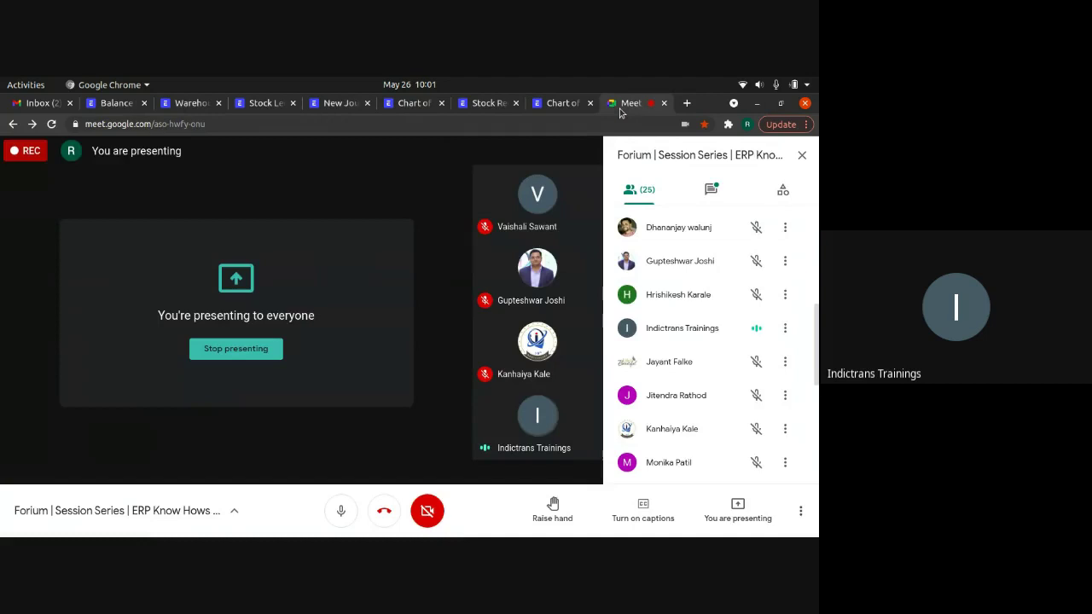
left_click(247, 348)
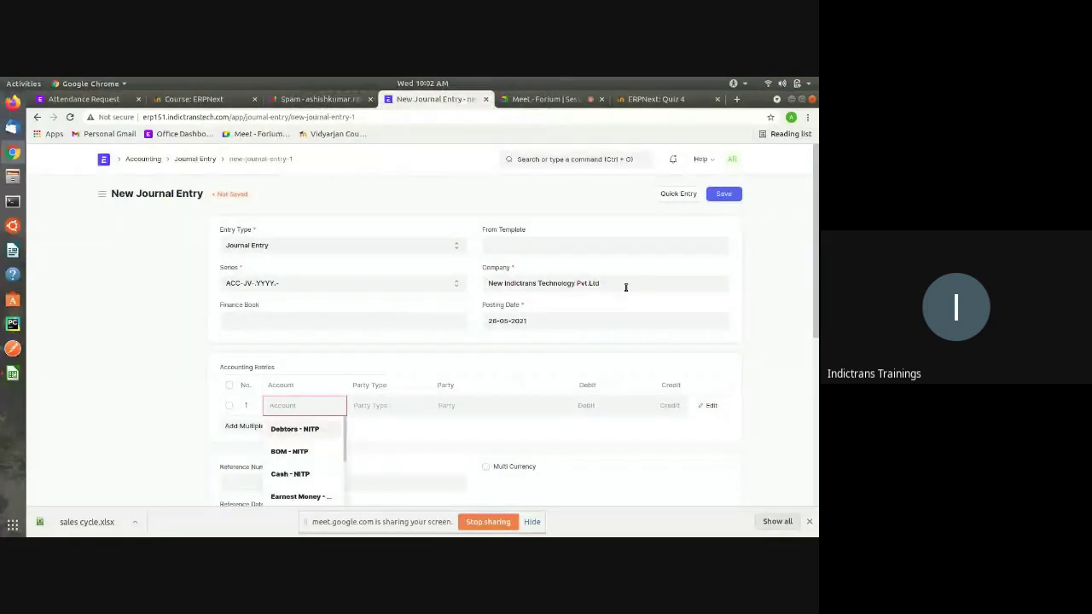
Leave the unsaved journal entry and view the Item, Customer, Supplier and Stock Reconciliation lists from the home page.
left_click(142, 165)
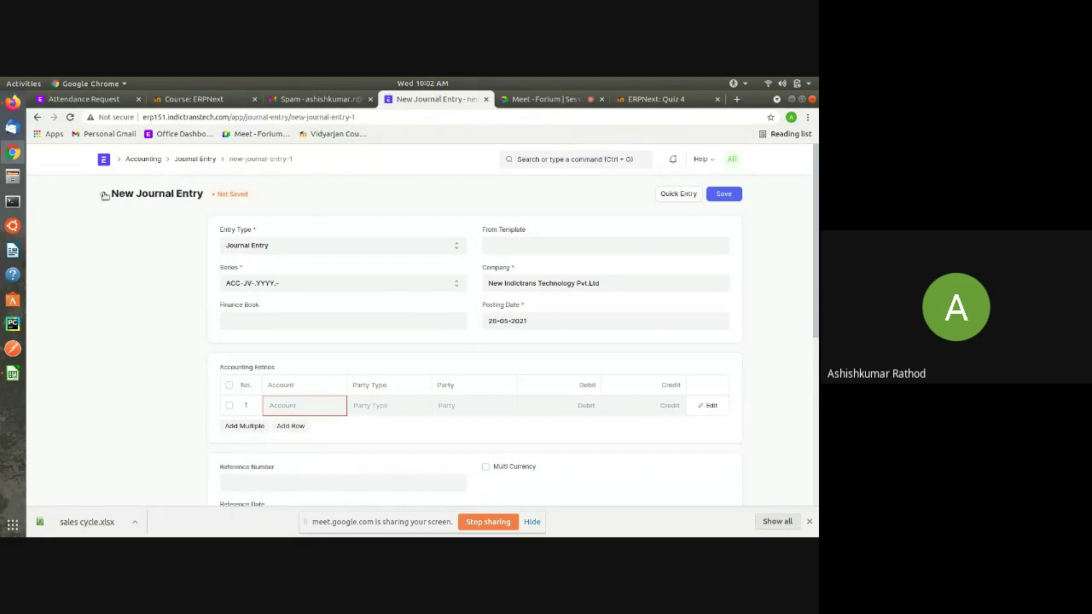
left_click(104, 160)
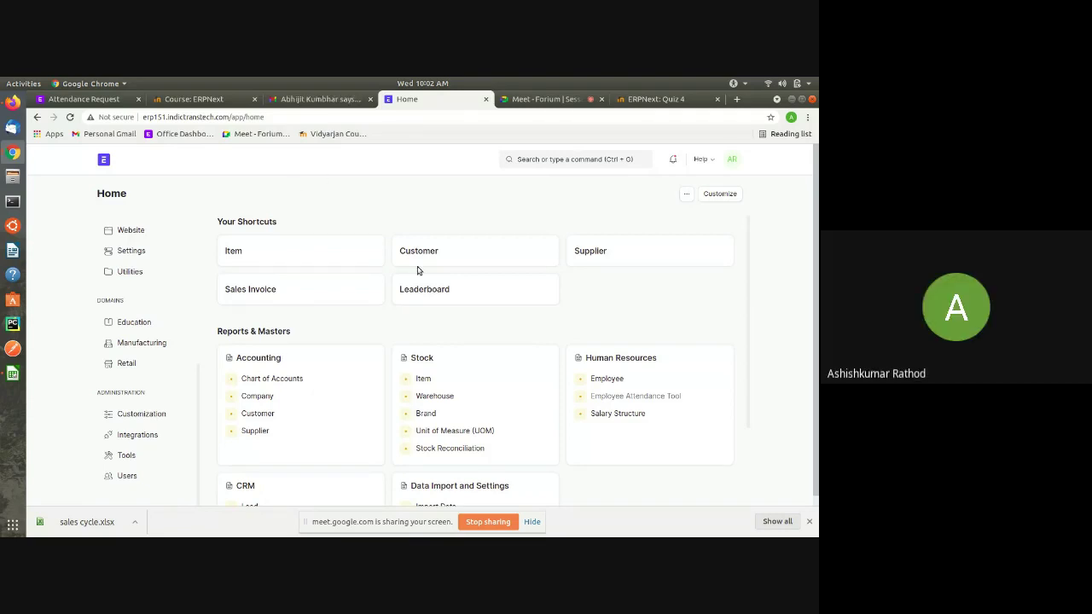
left_click(333, 256)
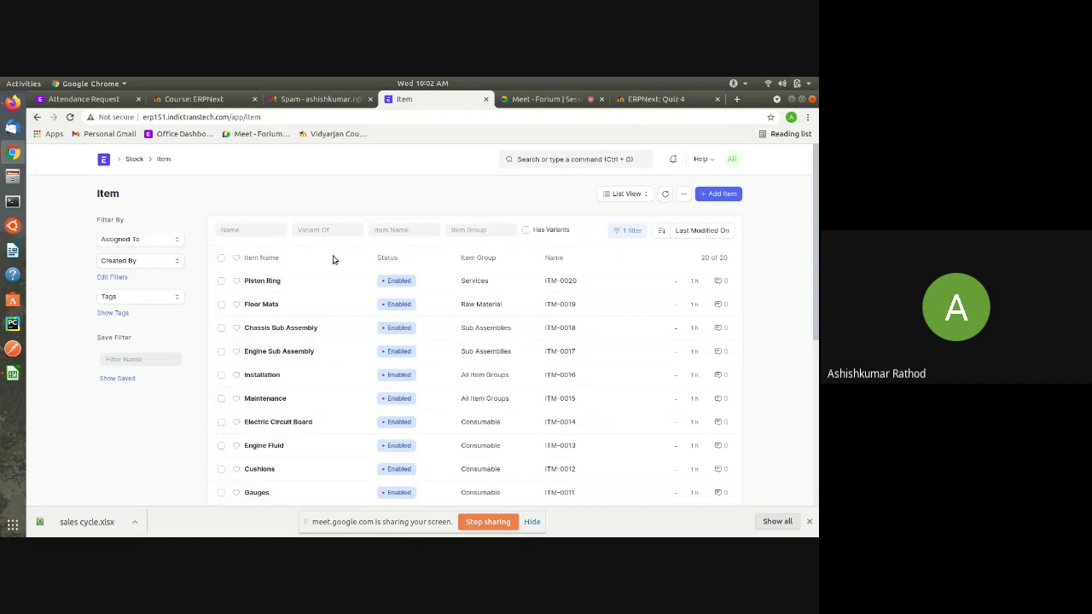
left_click(440, 252)
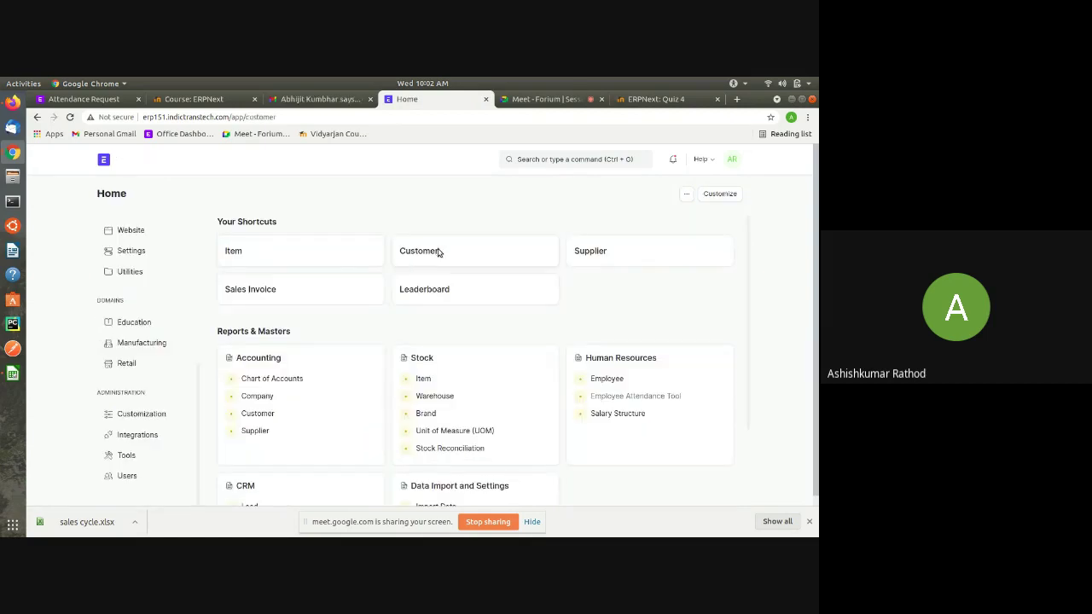
left_click(604, 253)
left_click(453, 452)
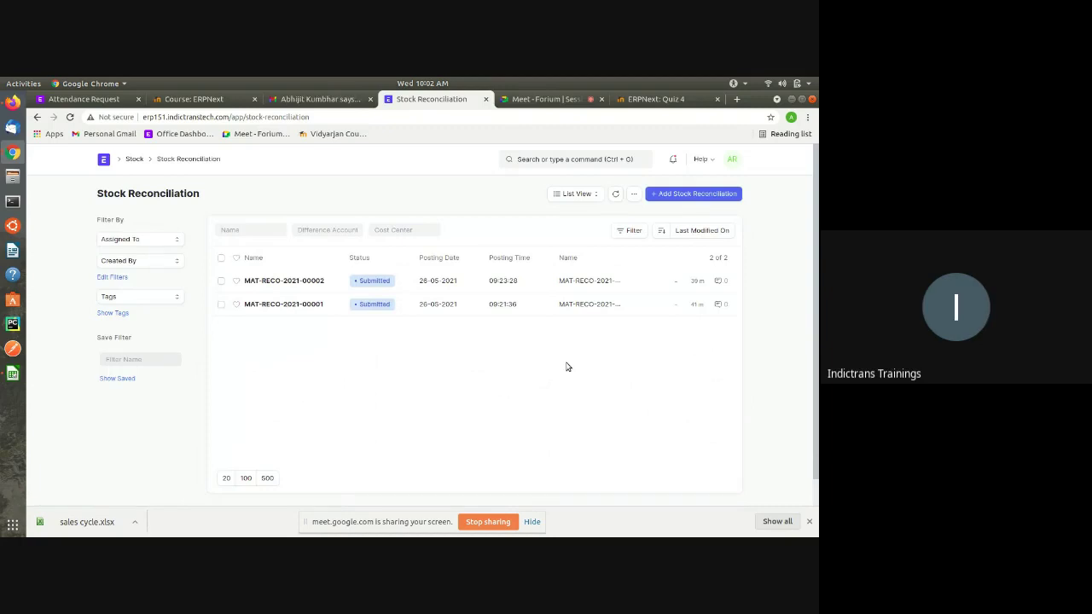
key("alt+Left")
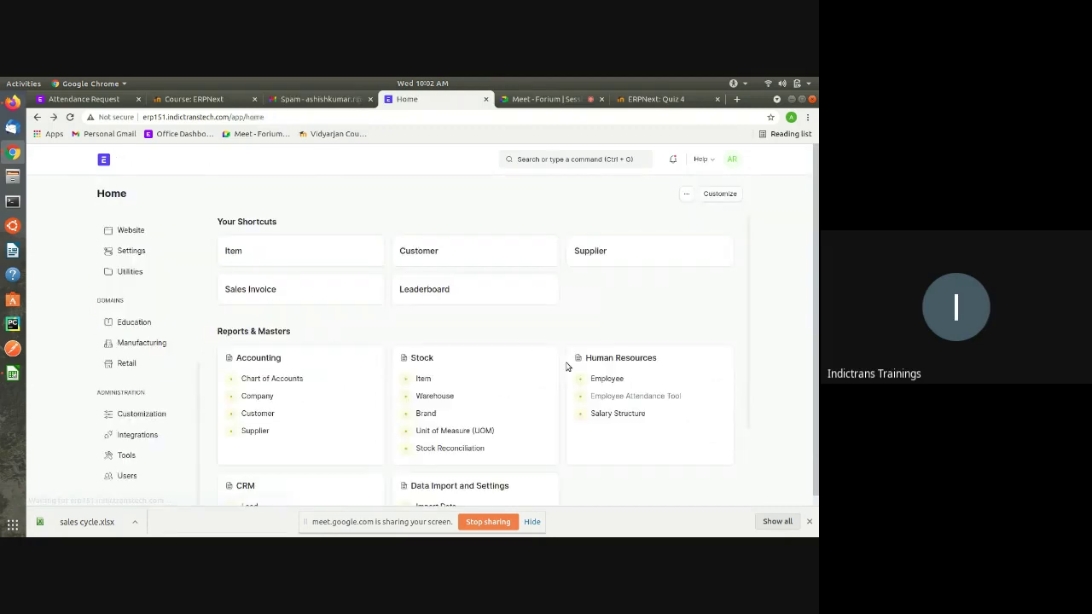
Open the Chart of Accounts, check which companies its company filter offers, and return to the home page.
left_click(274, 378)
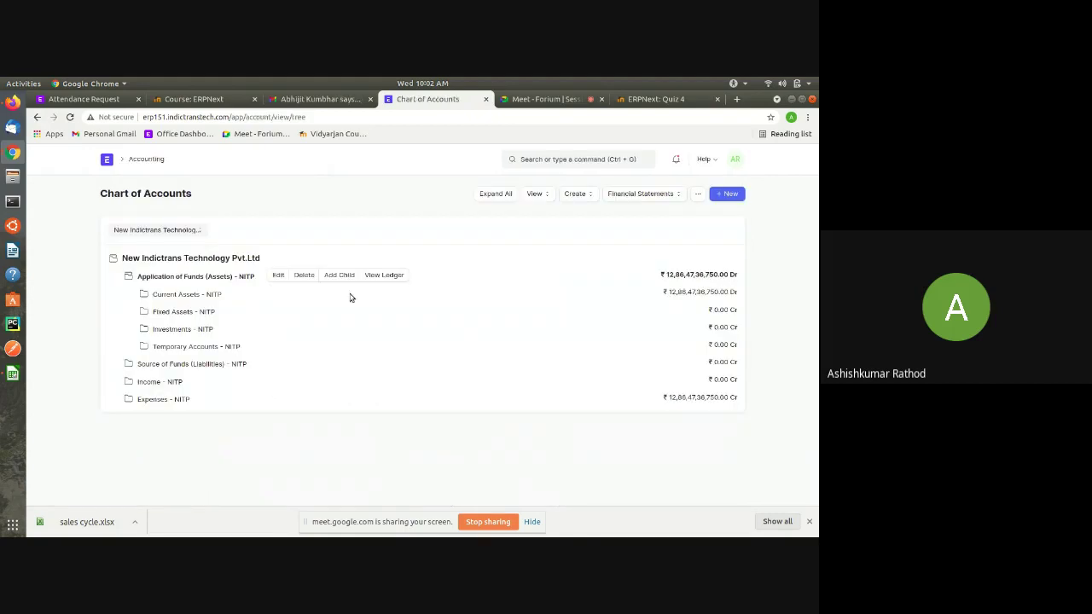
left_click(195, 229)
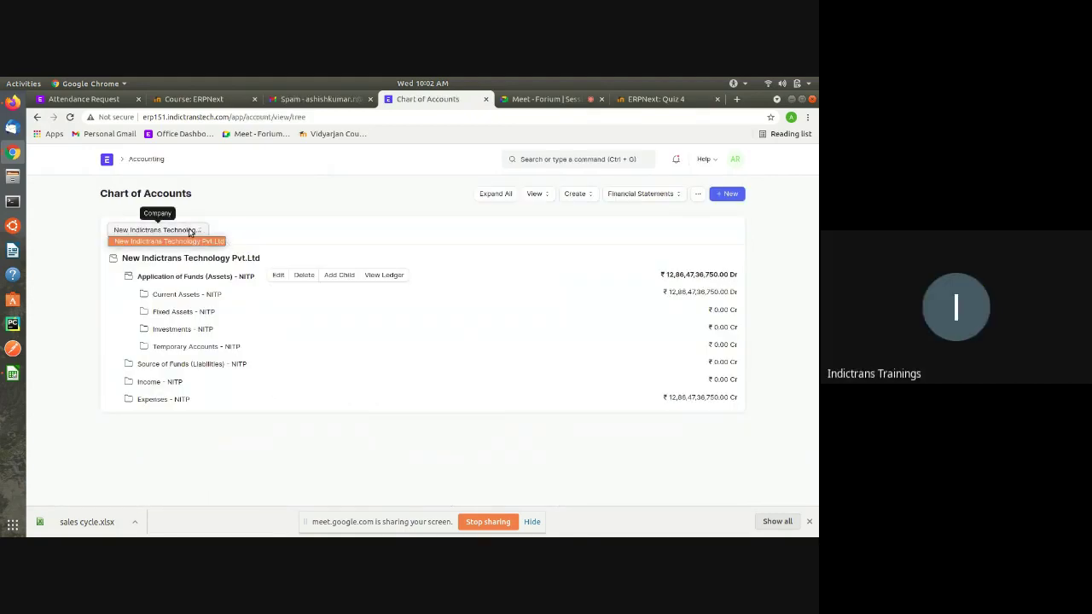
left_click(192, 230)
left_click(192, 230)
left_click(198, 231)
left_click(200, 232)
left_click(184, 235)
left_click(184, 238)
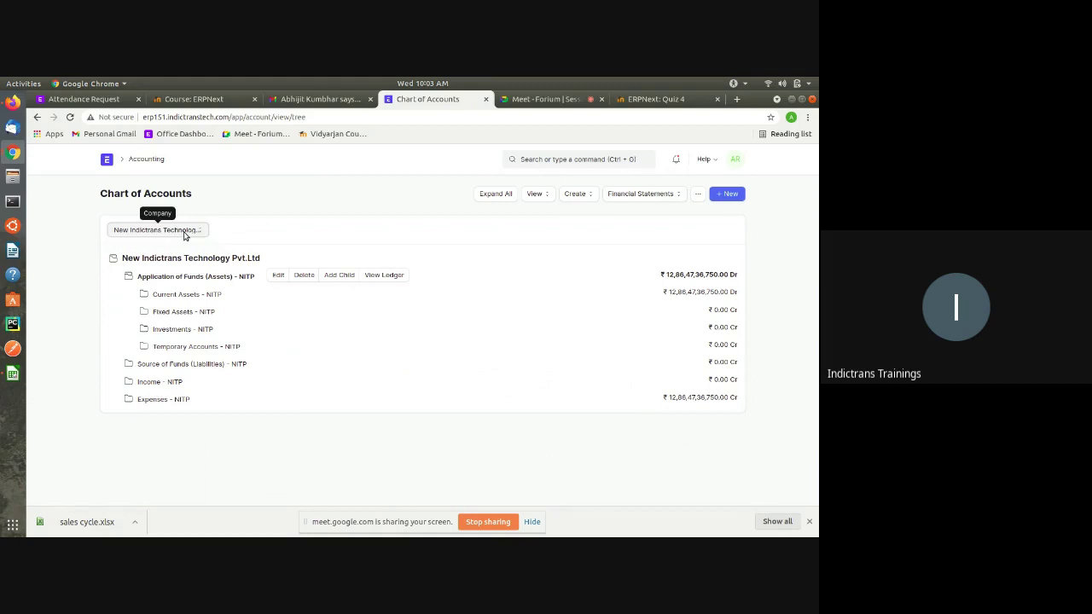
key("alt+Left")
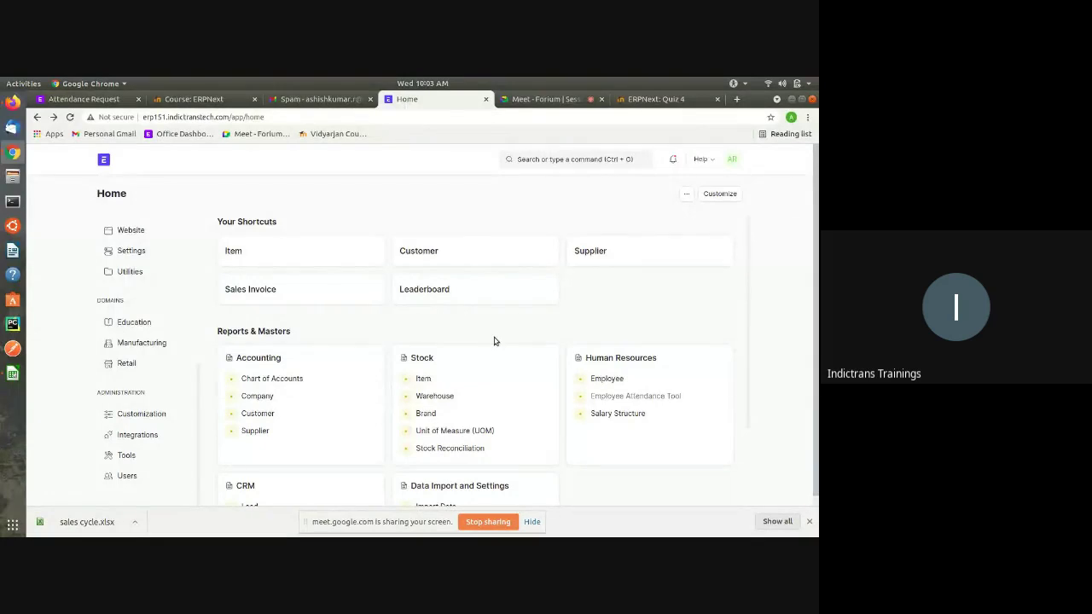
Search for "Com", open the Company list to view the existing companies, and return to the home page.
scroll(494, 341, "down", 3)
scroll(354, 369, "down", 3)
scroll(354, 369, "up", 3)
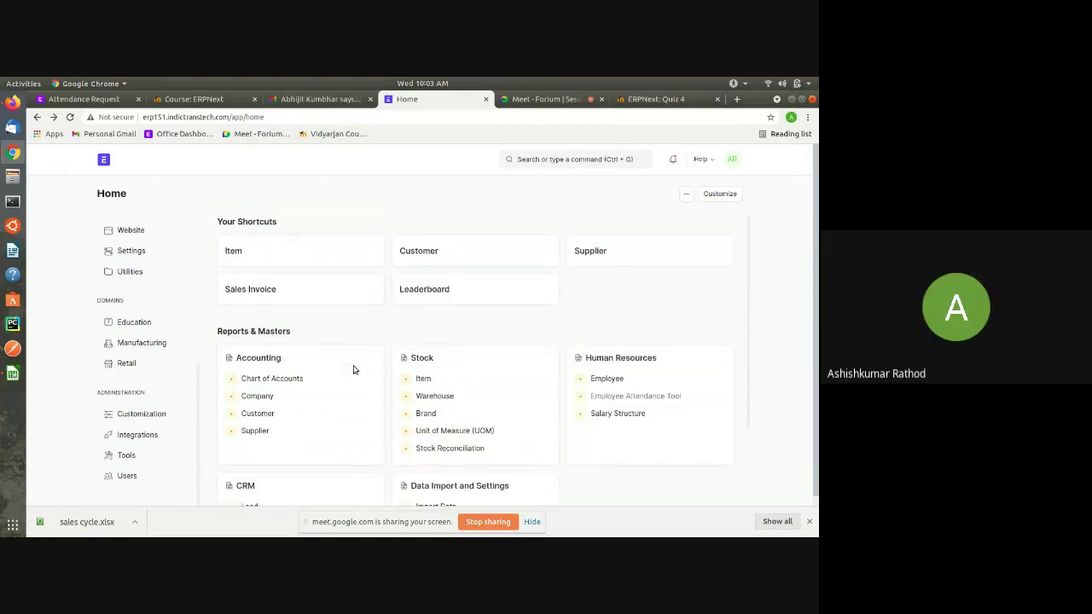
left_click(584, 158)
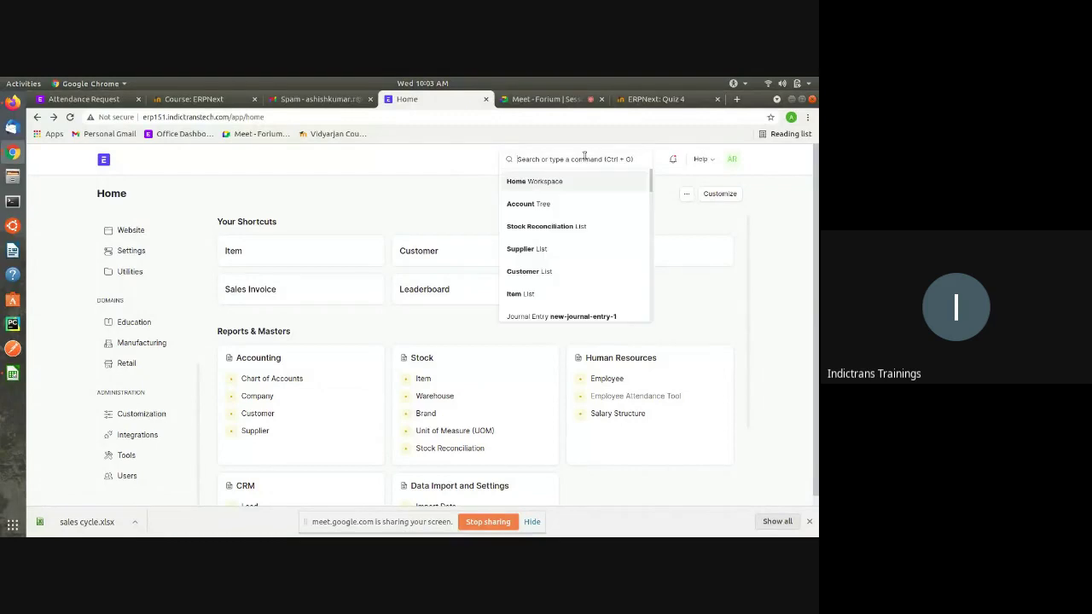
type("Conm")
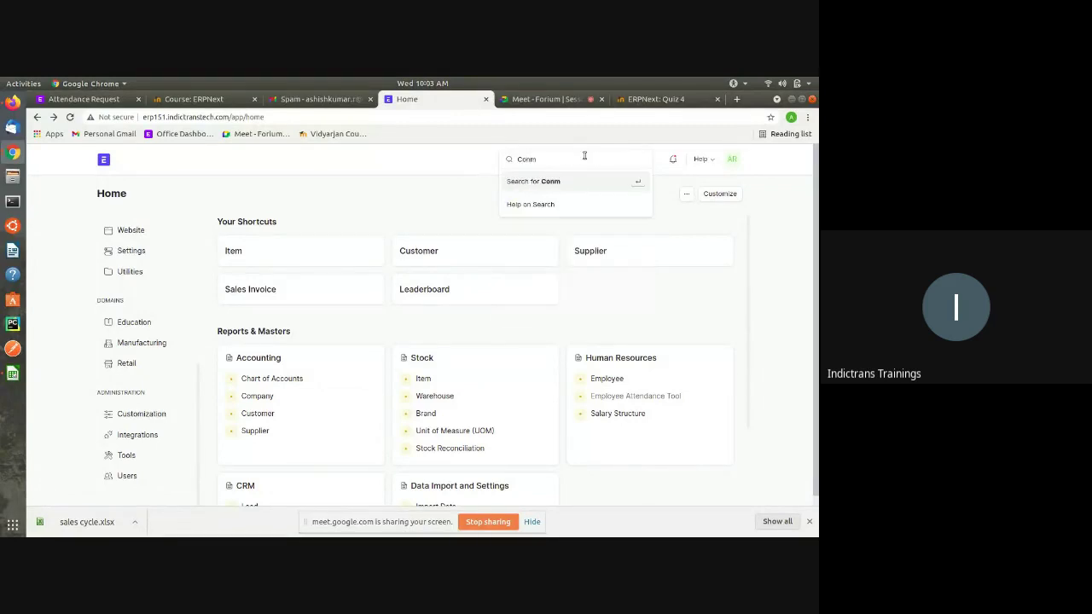
key("BackSpace")
key("BackSpace")
type("m")
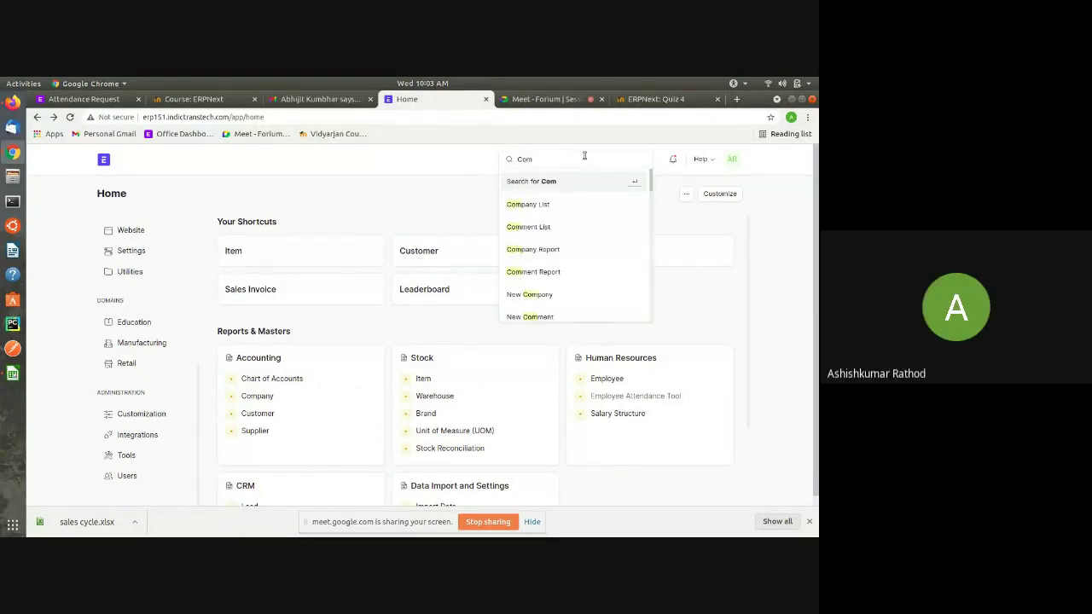
key("Down")
key("Return")
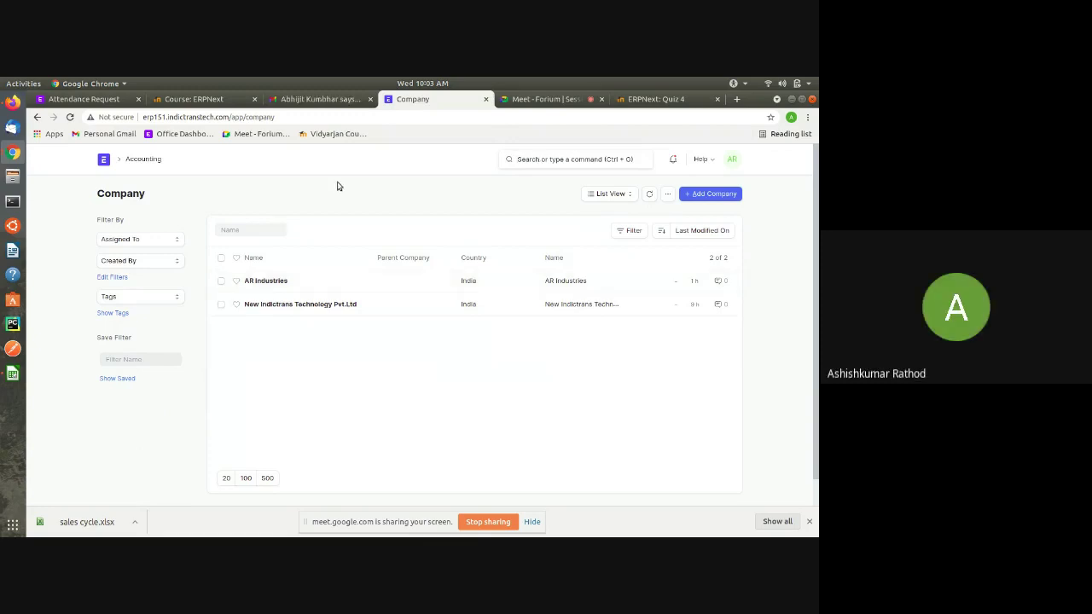
key("alt+Left")
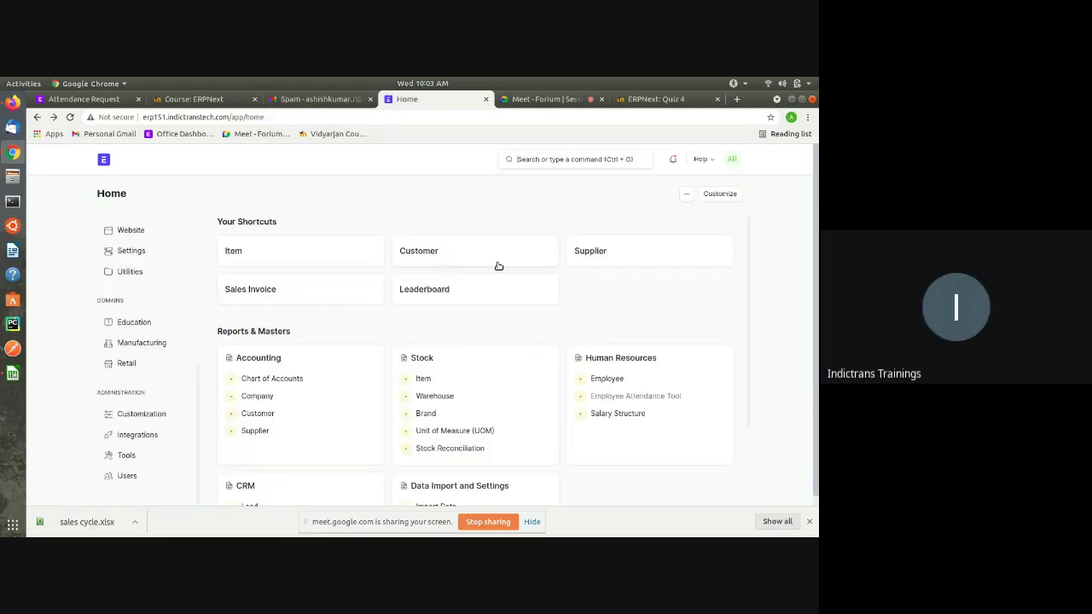
Reopen the Chart of Accounts, recheck the companies available in its filter, and go back to the home page.
left_click(281, 378)
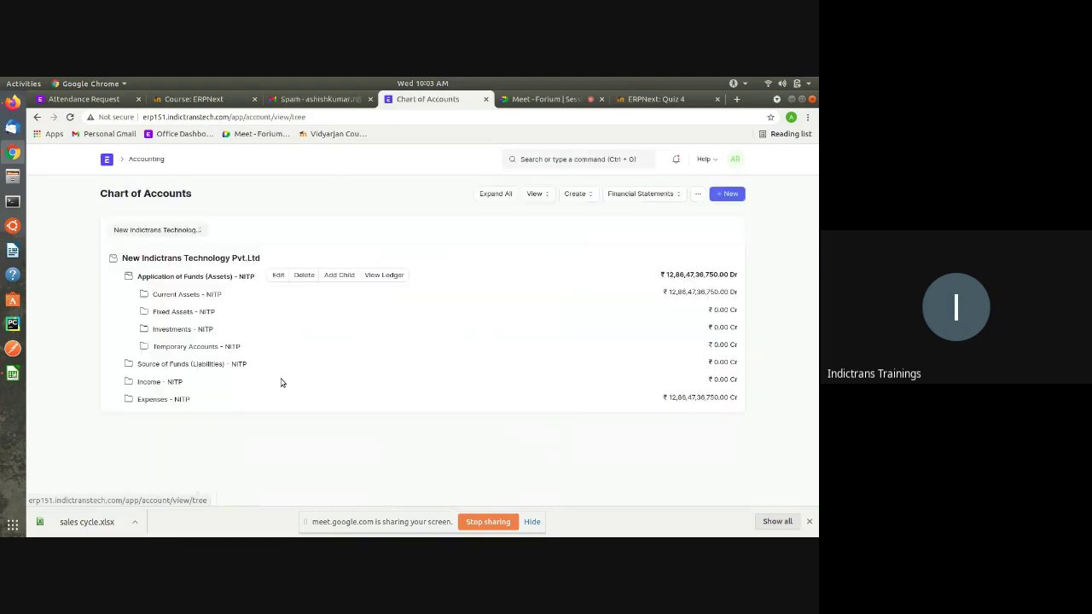
left_click(190, 228)
left_click(194, 243)
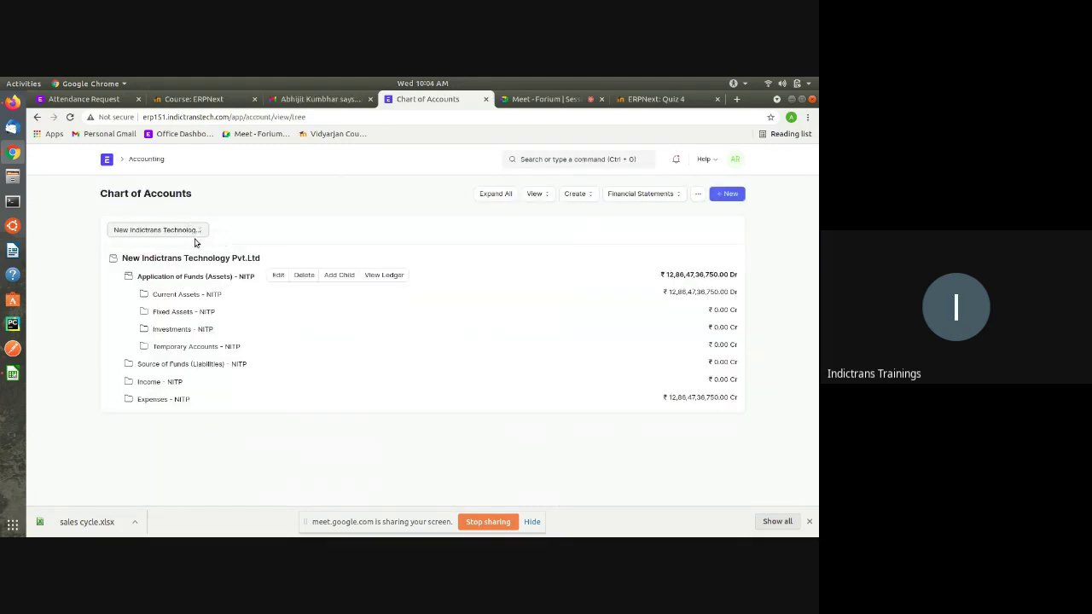
left_click(186, 232)
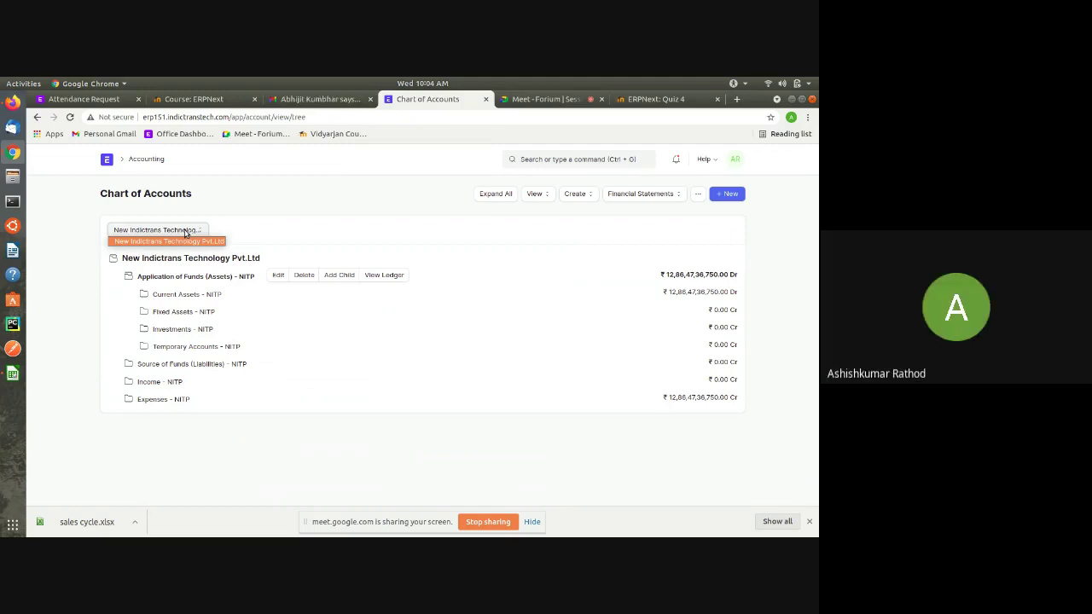
left_click(185, 232)
left_click(185, 232)
left_click(218, 243)
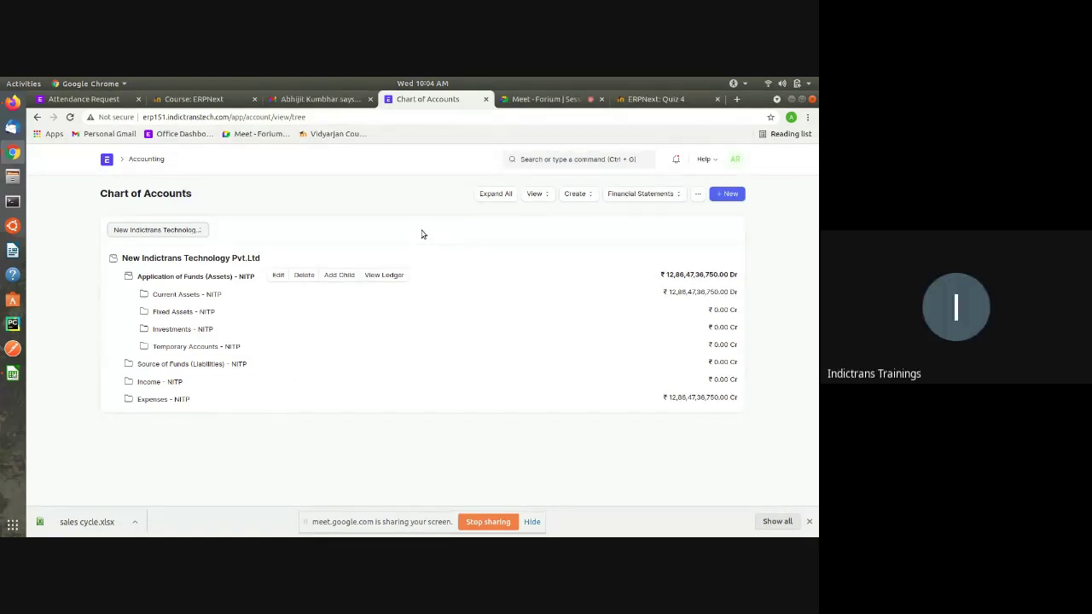
key("alt+Left")
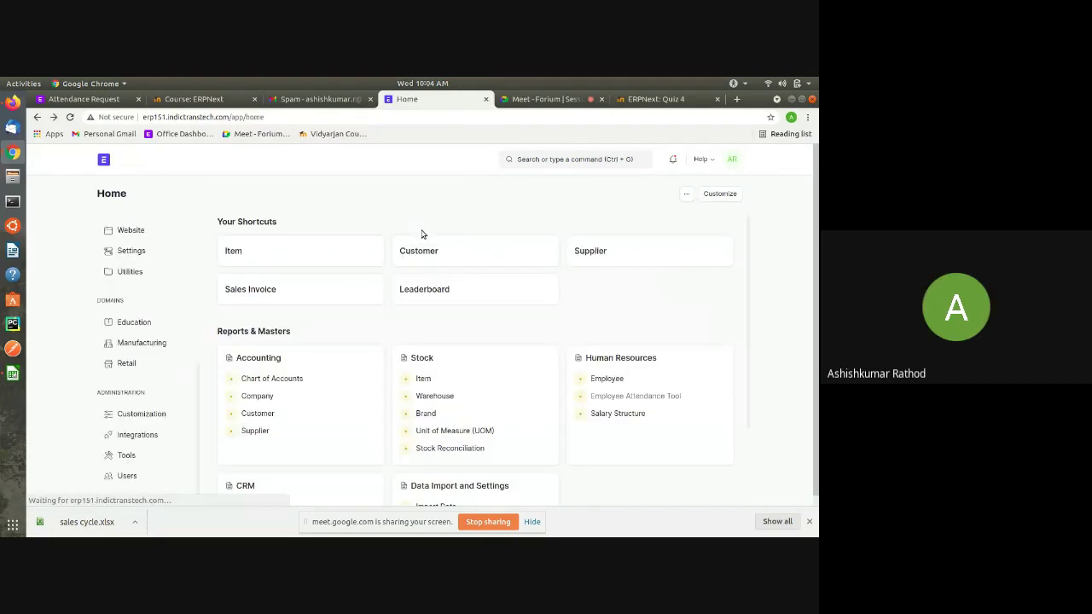
left_click(562, 160)
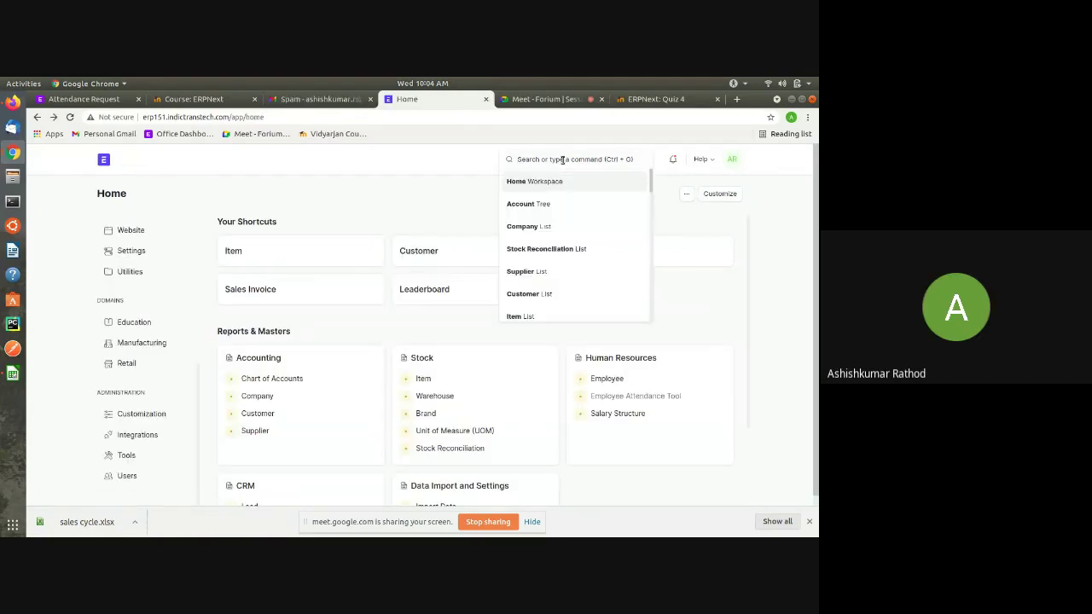
type("Acc")
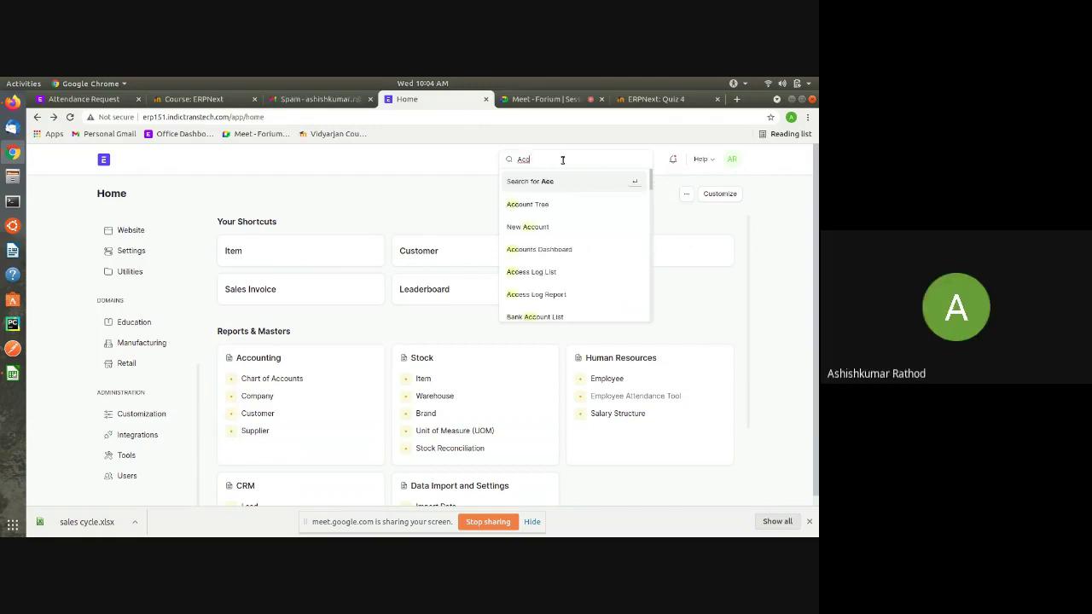
type("ounti")
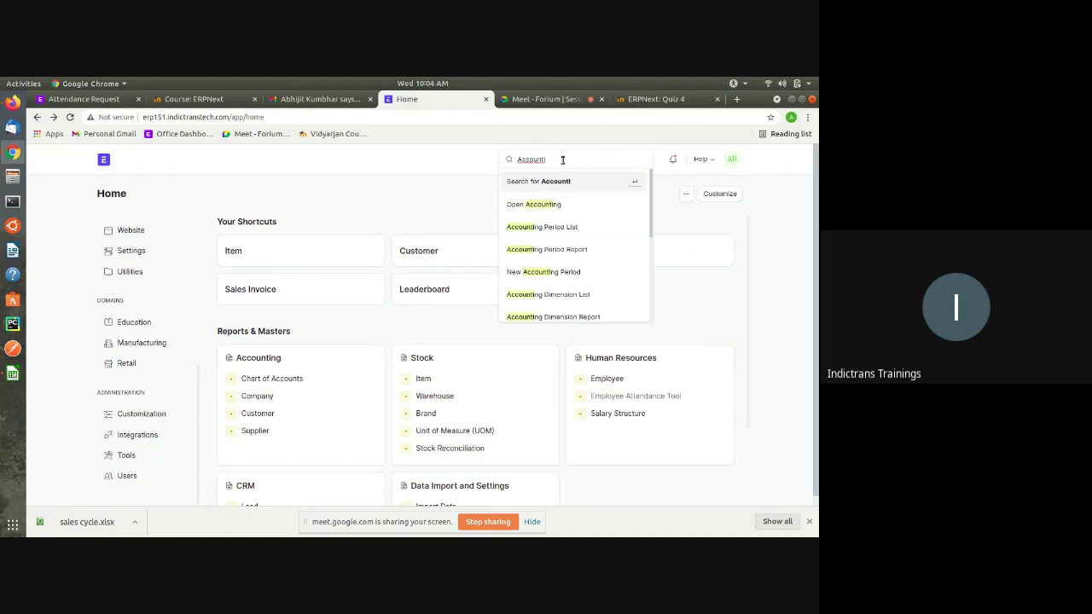
key("ctrl+a")
key("BackSpace")
key("Escape")
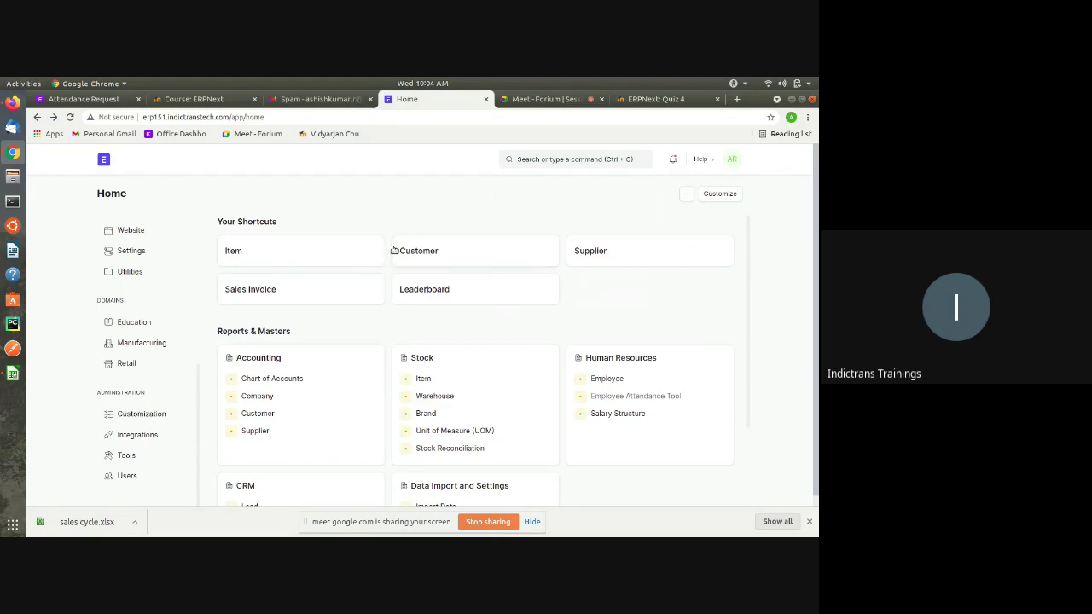
Search for "Balance" and open the Balance Sheet report.
left_click(553, 160)
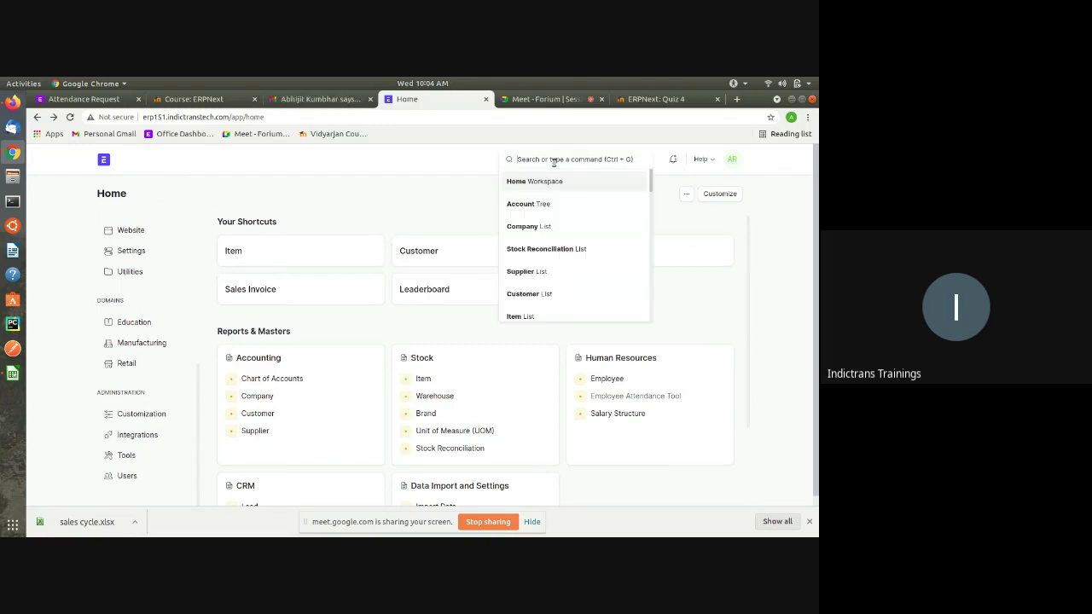
type("Bala")
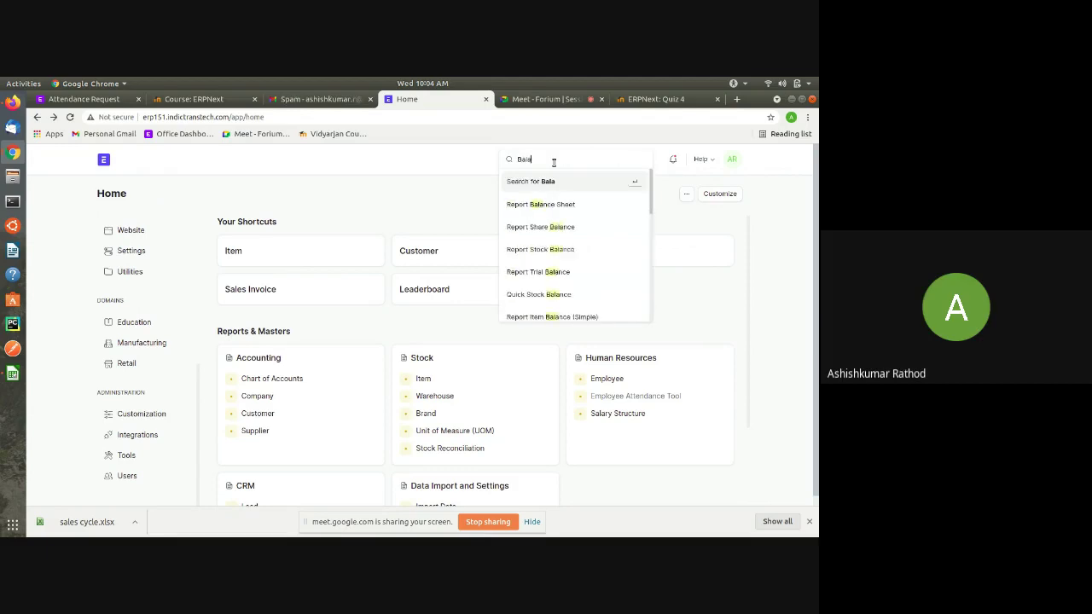
type("nce")
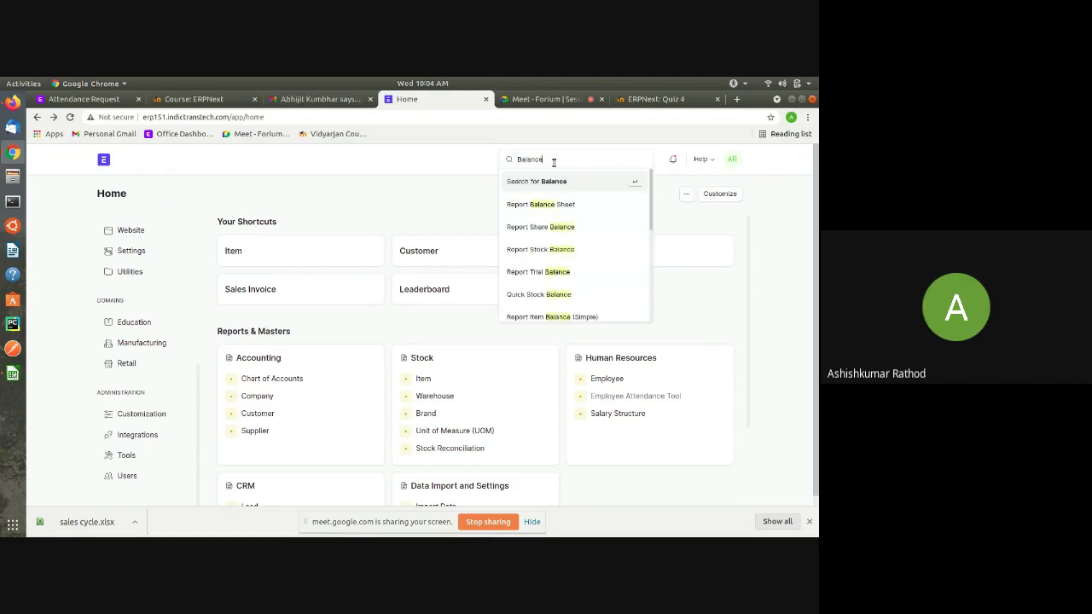
key("Return")
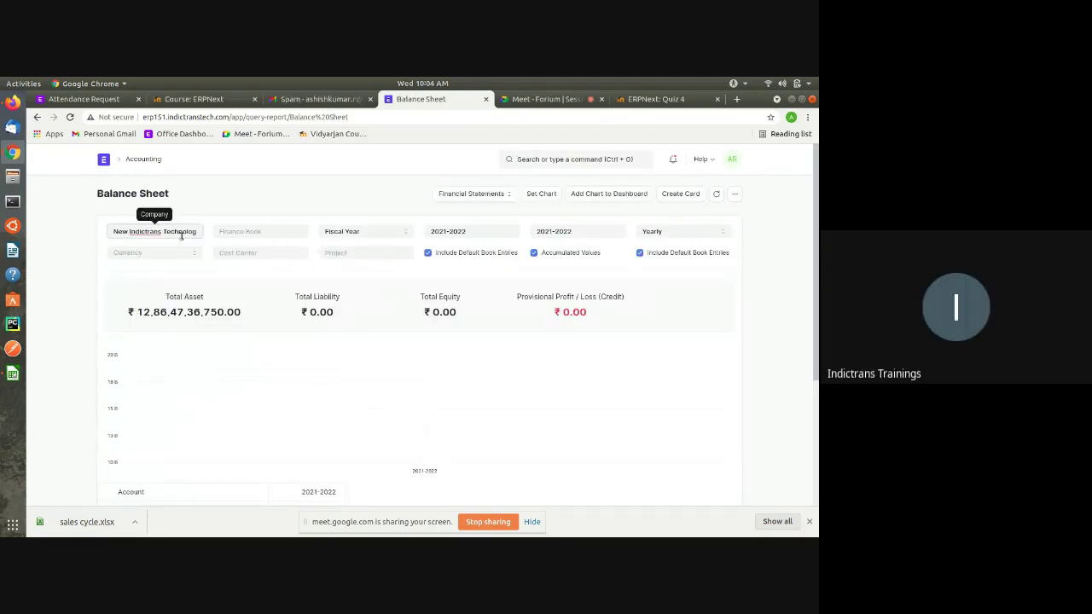
Filter the Balance Sheet by the company AR Industries and examine its totals and account table.
left_click(181, 234)
type("A")
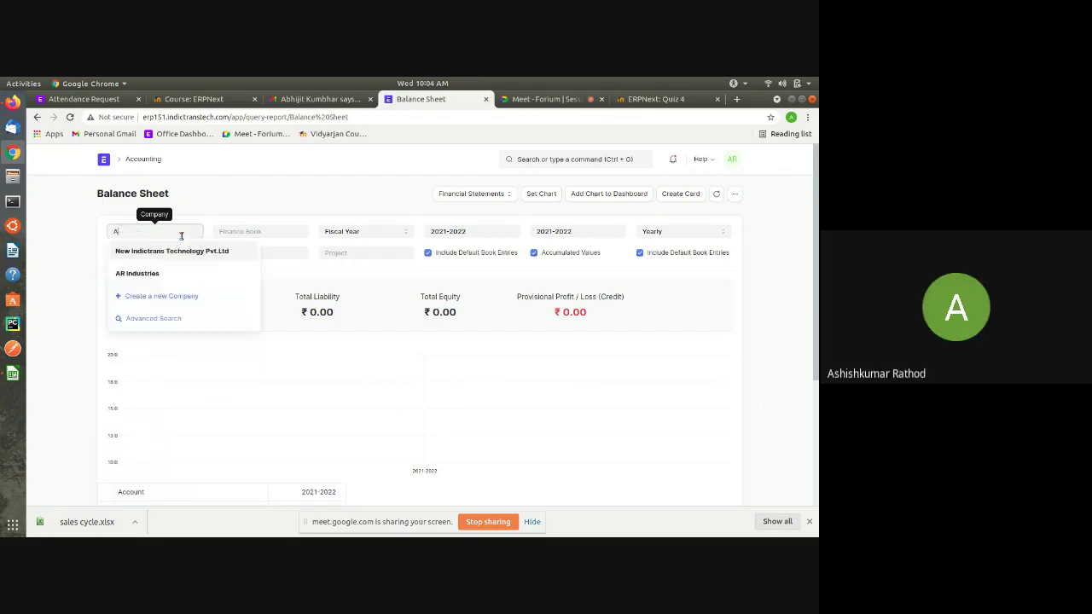
left_click(158, 249)
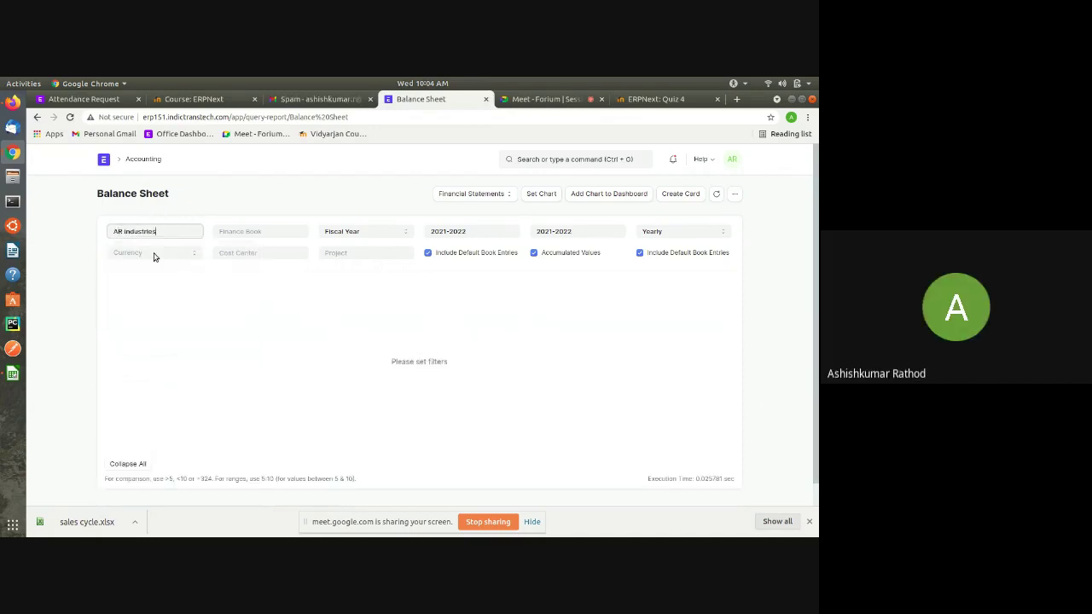
mouse_move(432, 381)
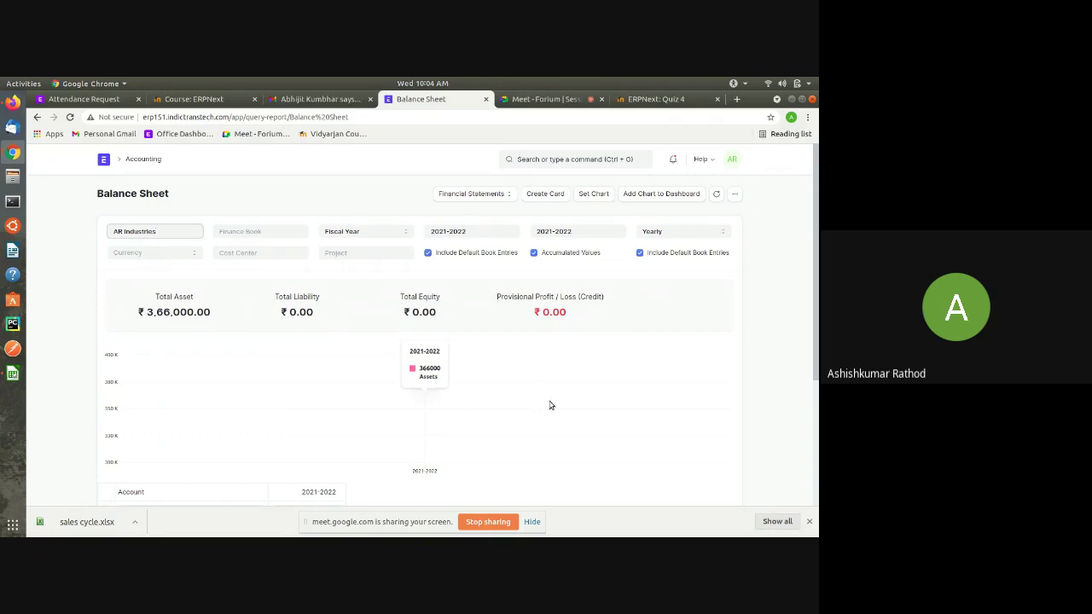
scroll(551, 393, "down", 2)
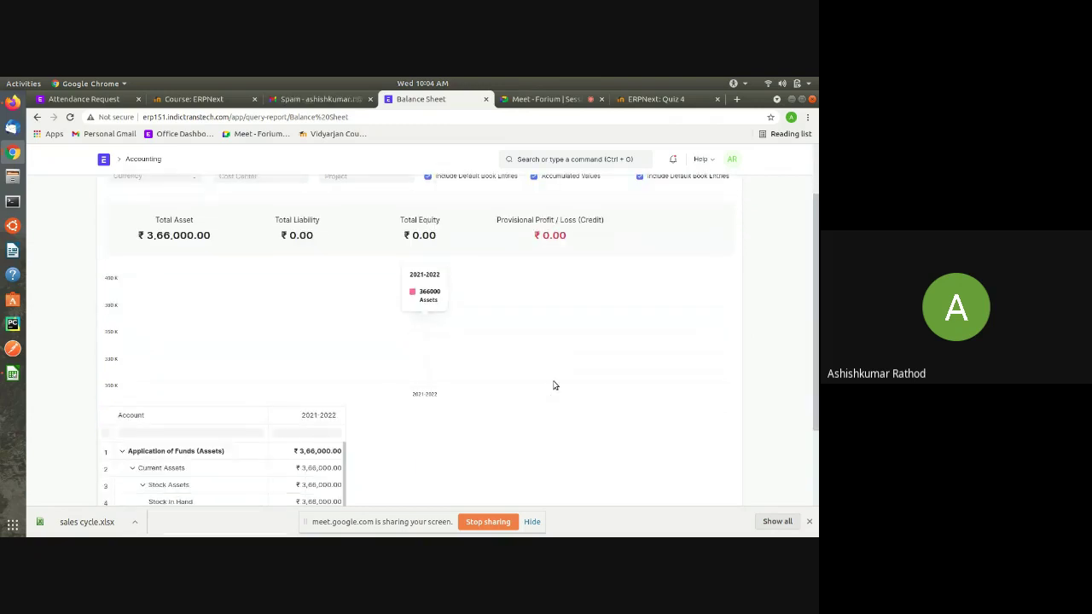
scroll(553, 386, "down", 3)
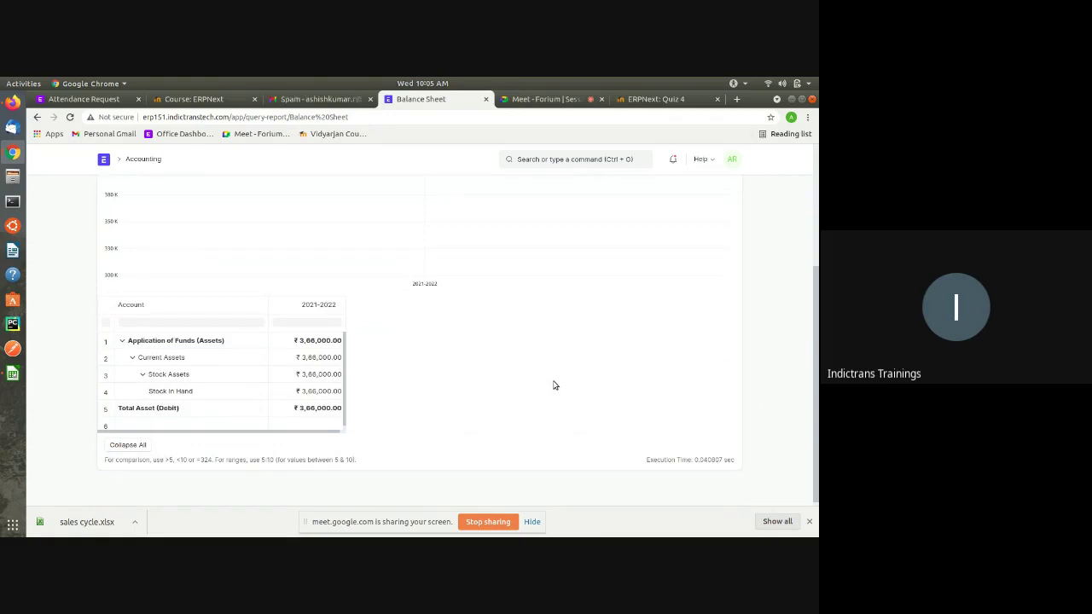
scroll(553, 386, "up", 5)
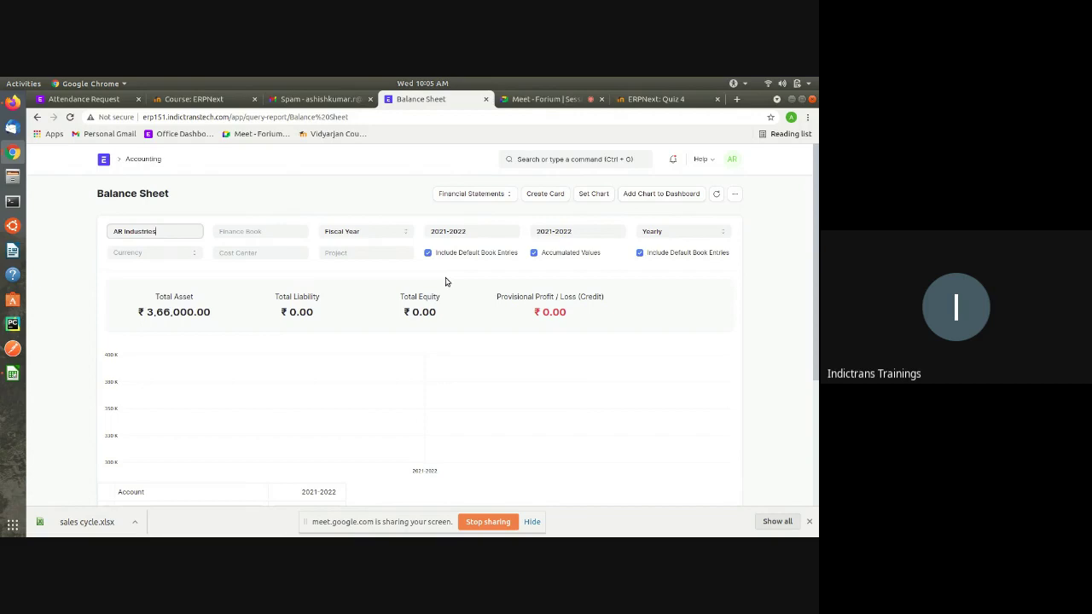
Switch the Balance Sheet company to New Indictrans Technology Pvt.Ltd and examine its totals and account table.
key("ctrl+a")
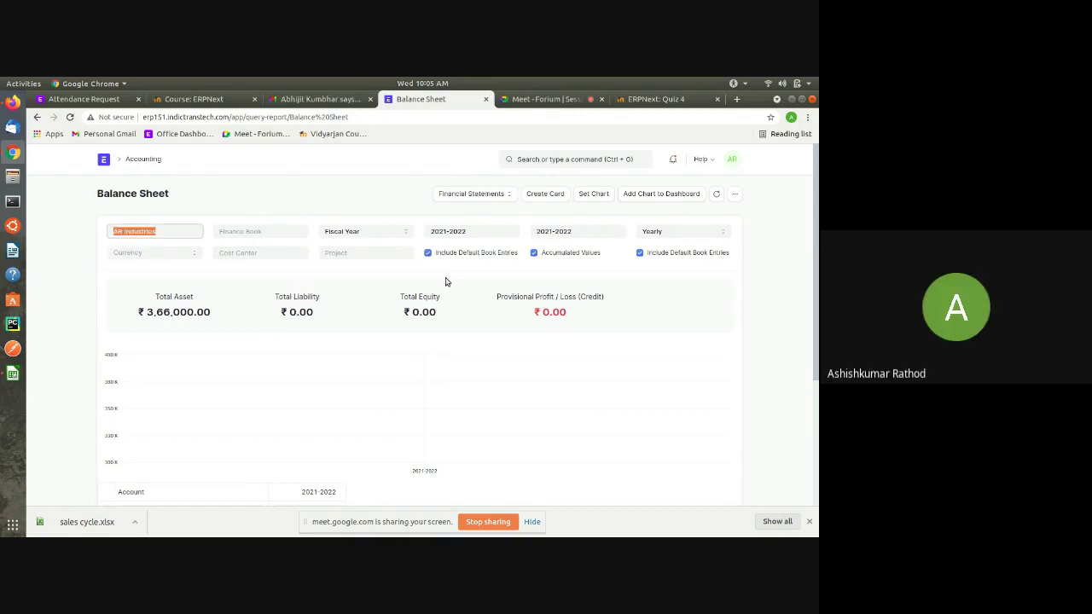
type("In")
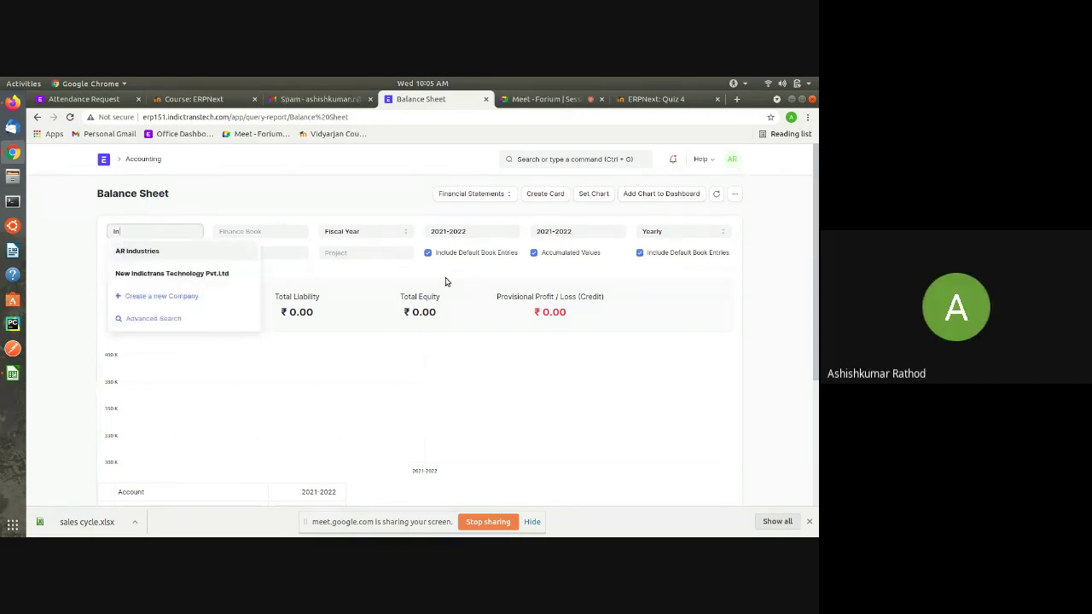
key("Down")
key("Return")
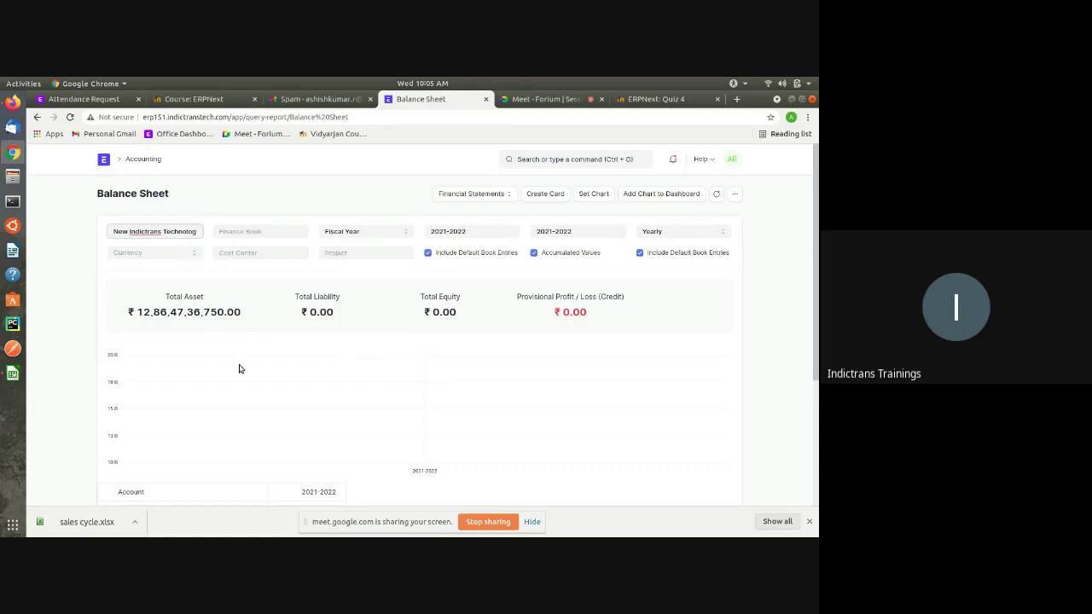
scroll(239, 369, "down", 4)
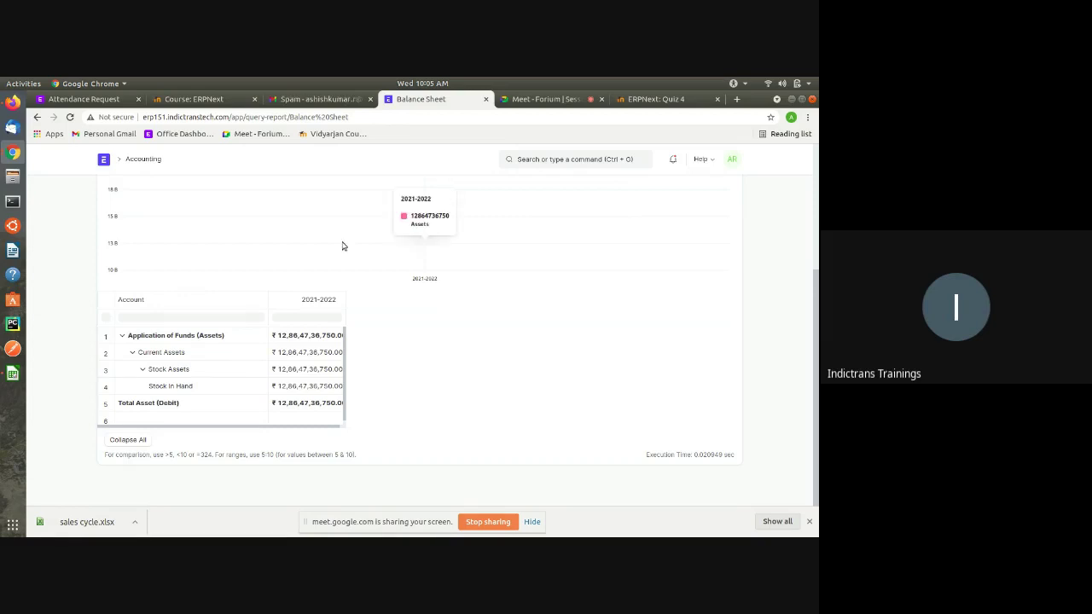
scroll(468, 346, "up", 5)
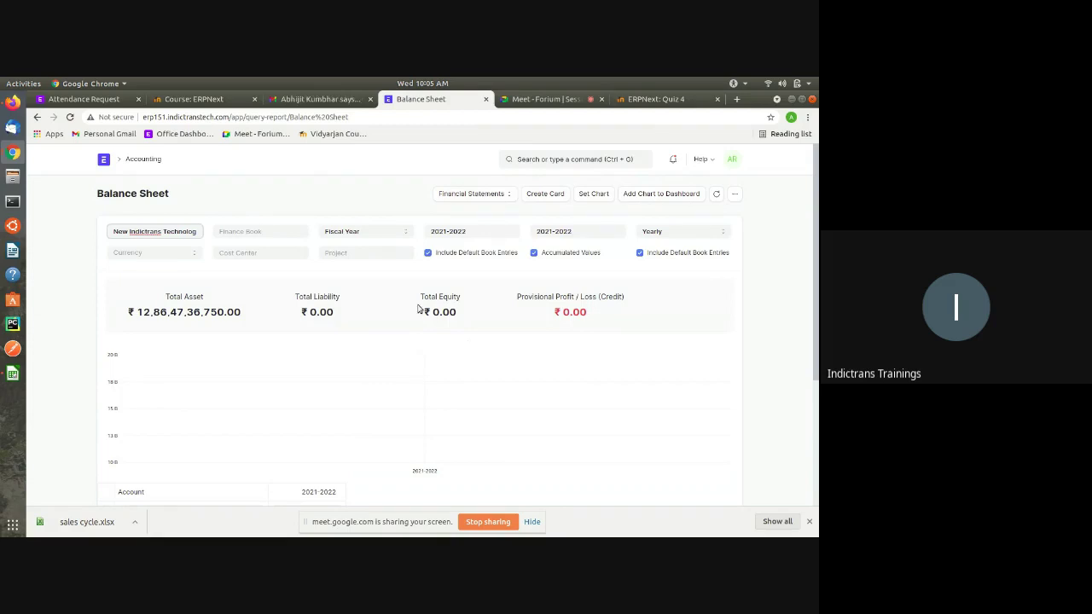
Search for "Com", open the Company list, and open the New Indictrans Technology Pvt.Ltd record.
left_click(552, 159)
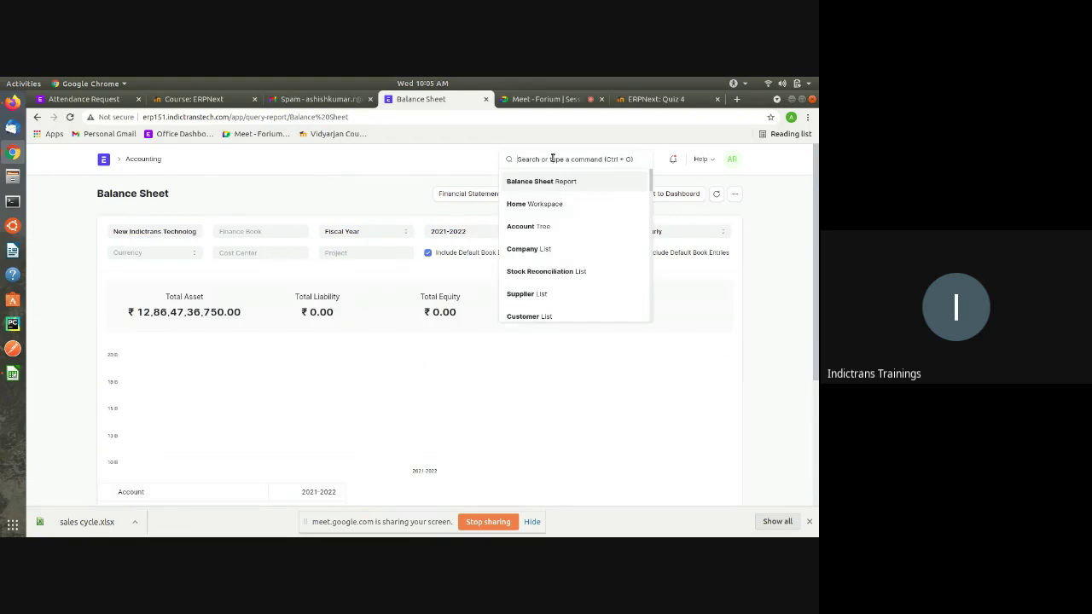
type("Com")
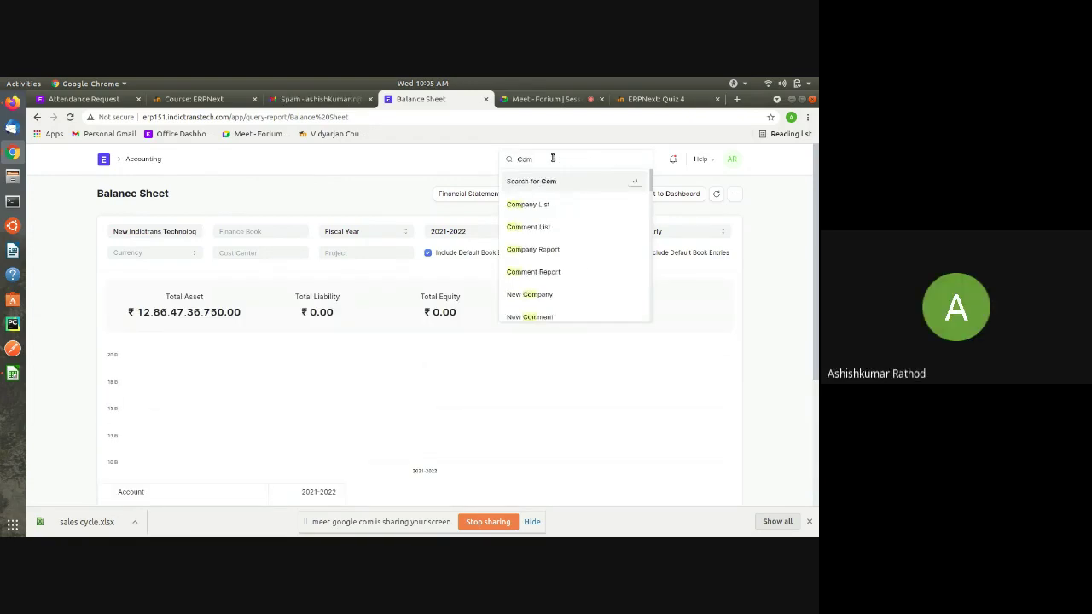
key("Down")
key("Return")
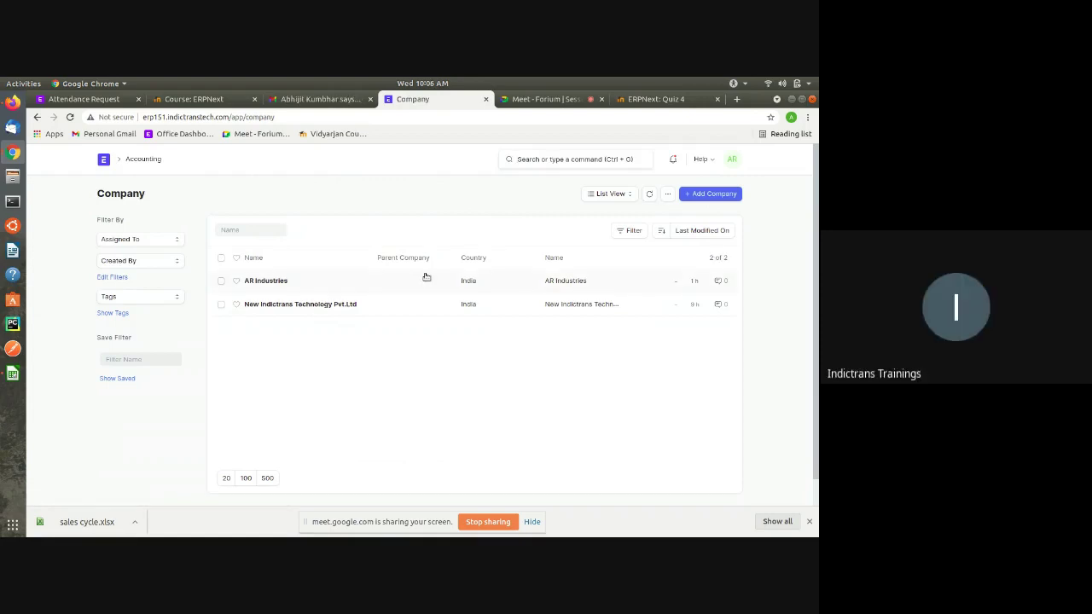
left_click(221, 304)
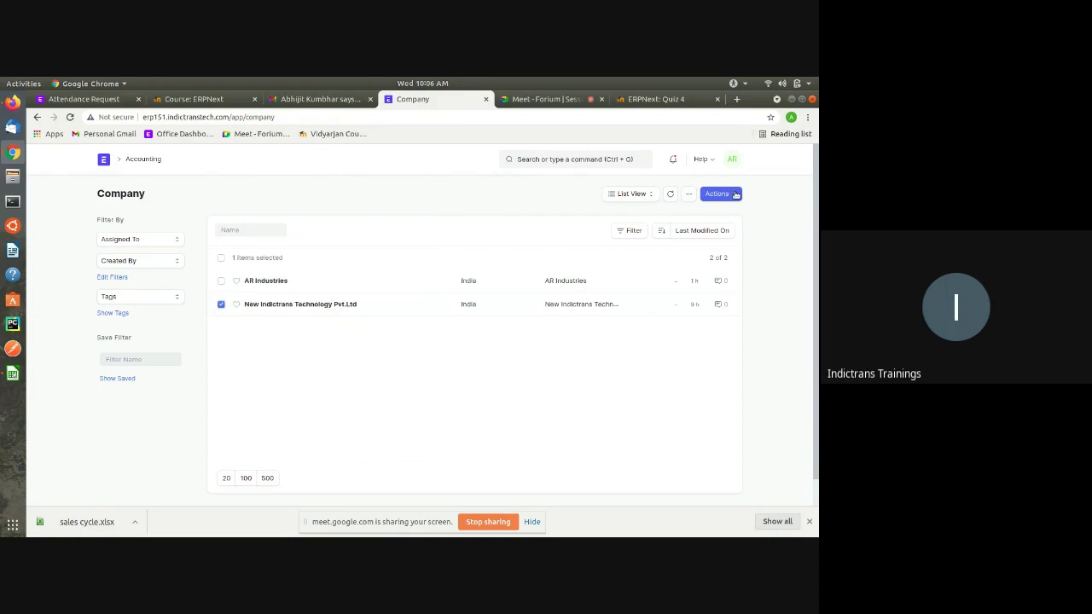
left_click(311, 304)
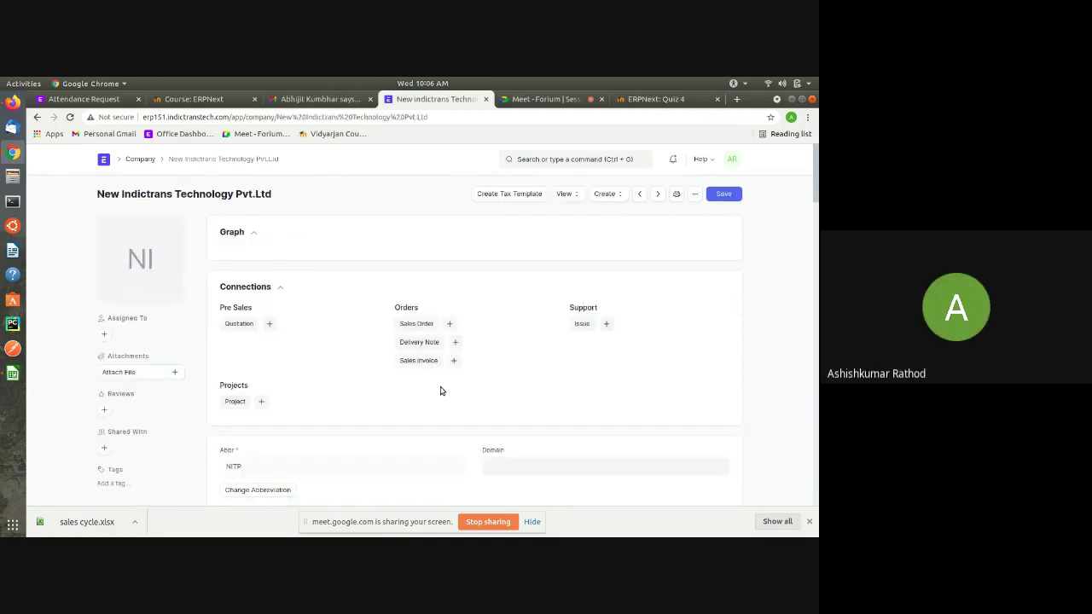
Examine the New Indictrans Technology Pvt.Ltd company record, including its Accounts Settings, Stock Settings and the Delete Company Transactions option.
scroll(441, 390, "down", 5)
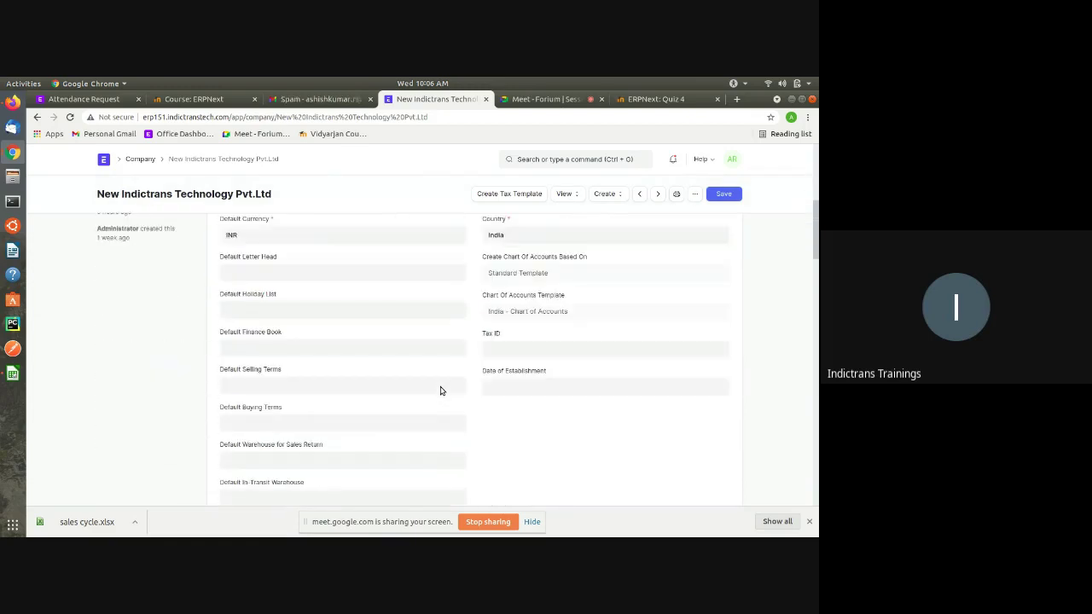
scroll(441, 391, "down", 5)
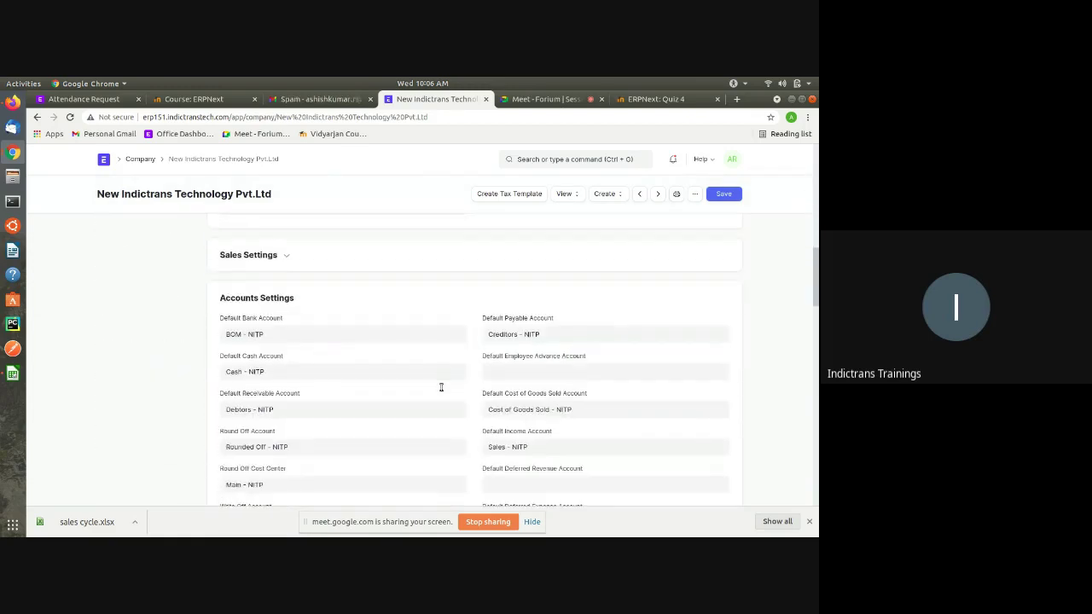
scroll(441, 388, "up", 2)
scroll(441, 388, "down", 8)
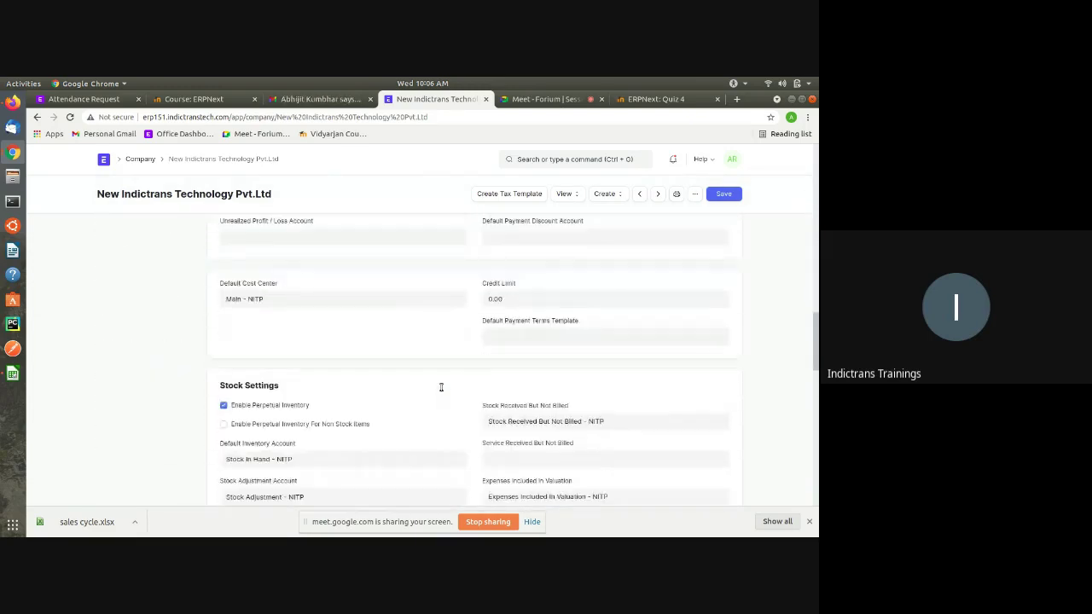
scroll(441, 387, "down", 10)
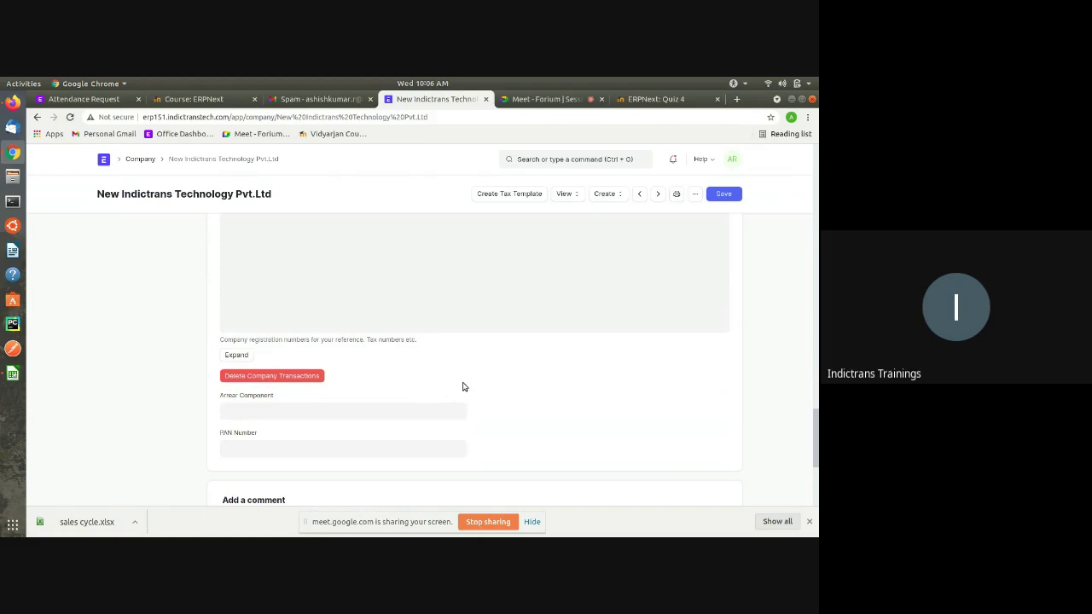
scroll(463, 386, "down", 5)
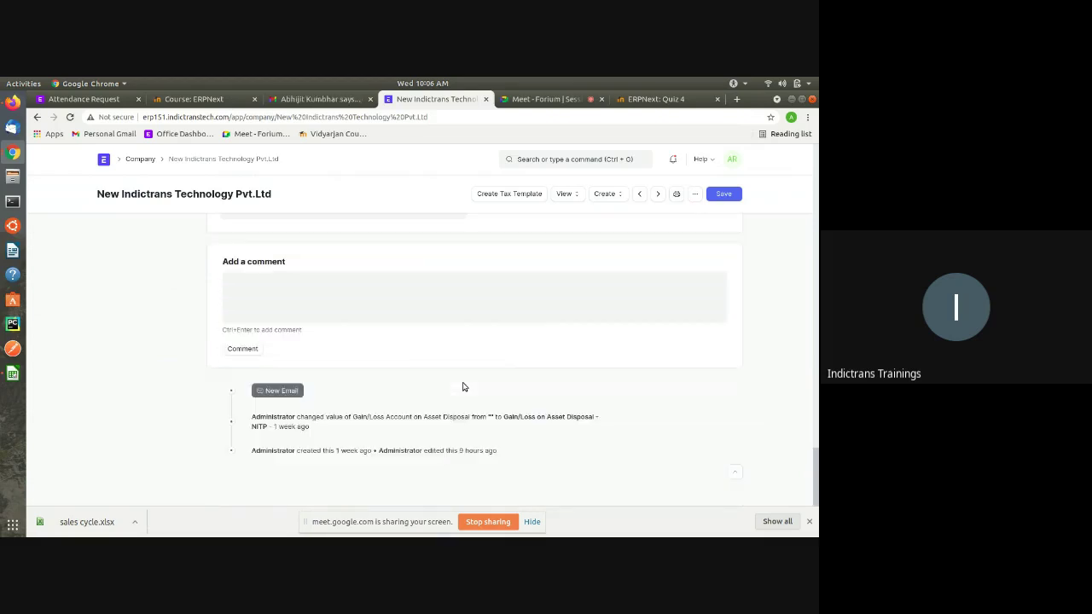
scroll(463, 386, "up", 10)
scroll(463, 387, "up", 5)
scroll(464, 387, "up", 10)
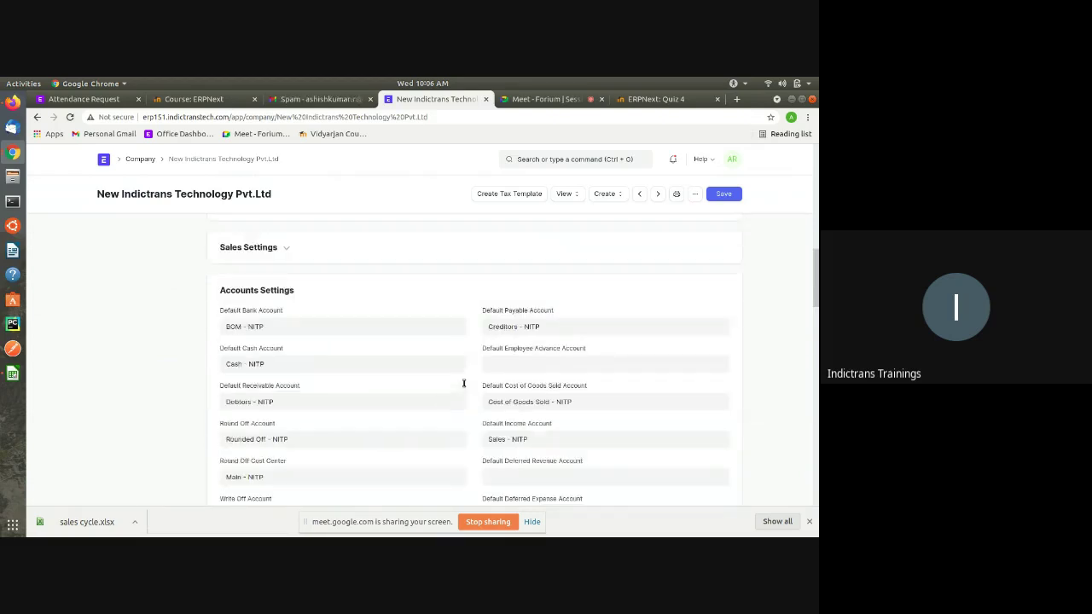
scroll(464, 383, "up", 2)
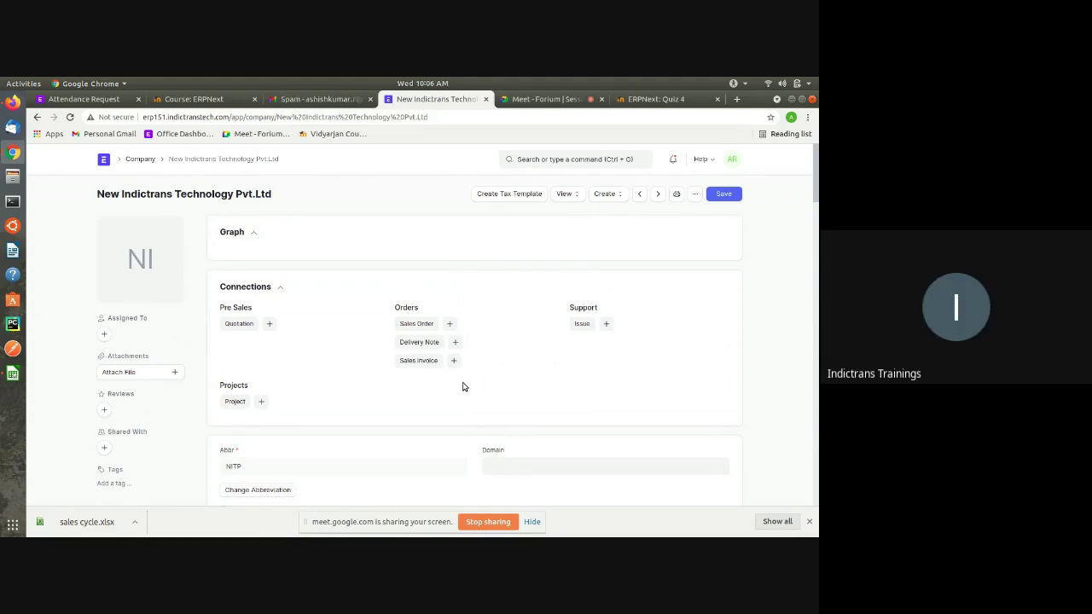
scroll(463, 387, "down", 20)
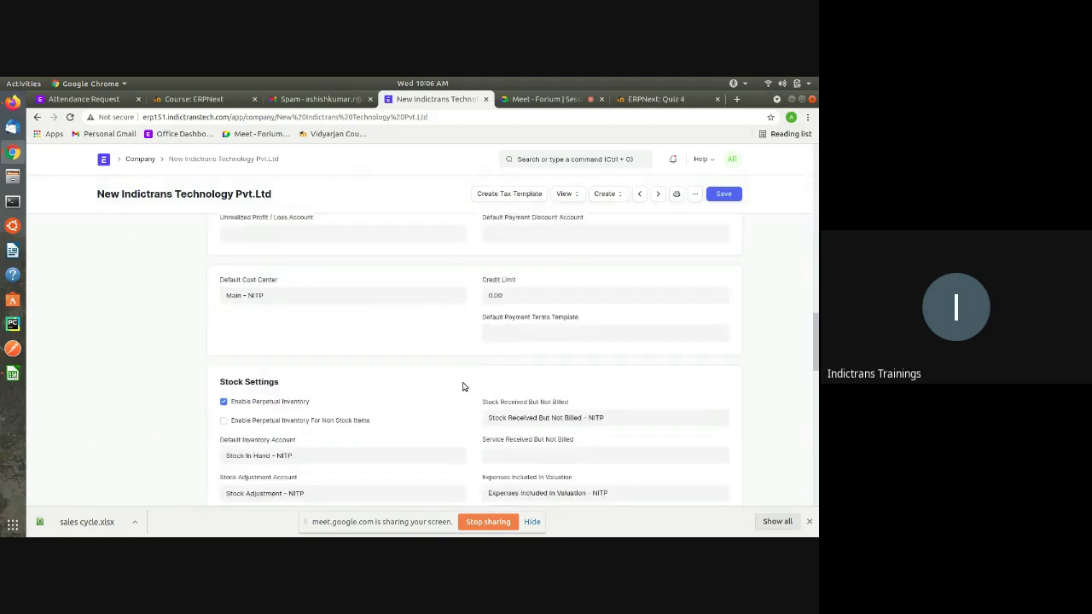
scroll(464, 384, "down", 3)
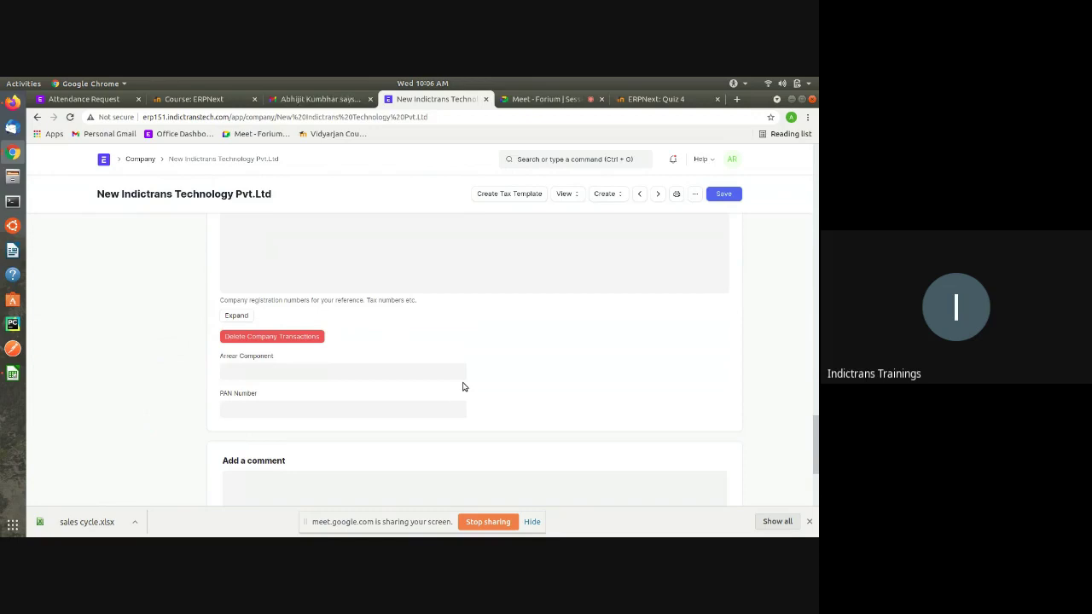
scroll(468, 396, "up", 10)
scroll(468, 396, "up", 10)
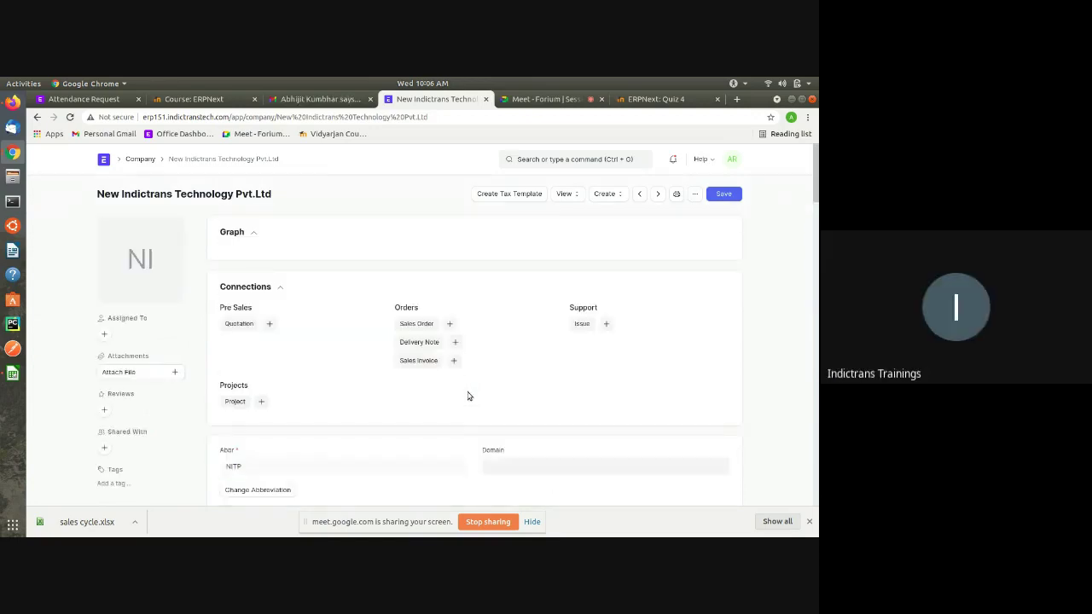
Switch to the Google Meet call and stop sharing the screen.
left_click(528, 99)
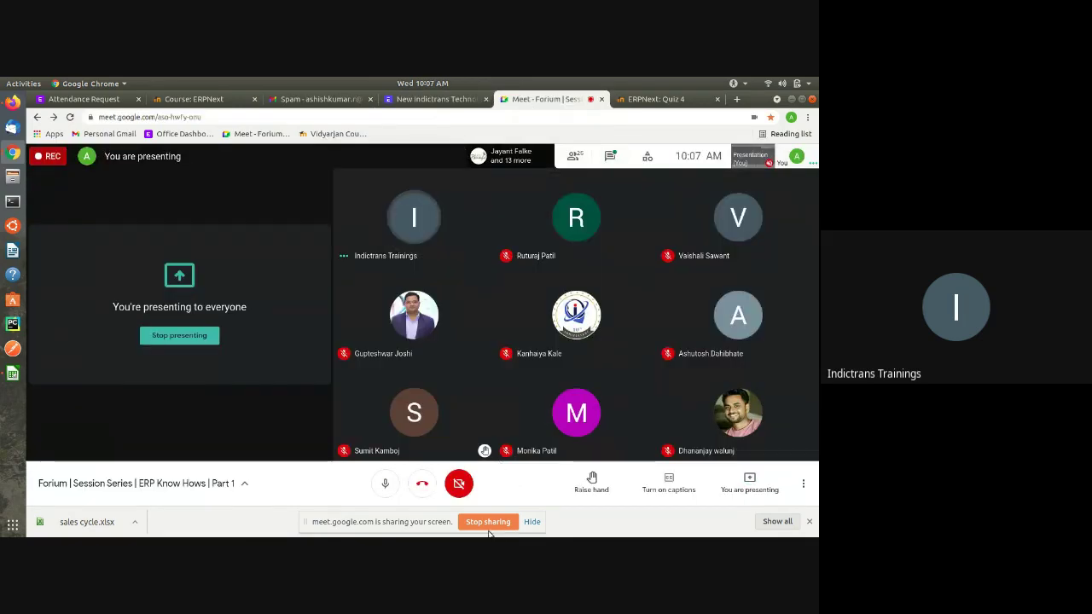
left_click(488, 522)
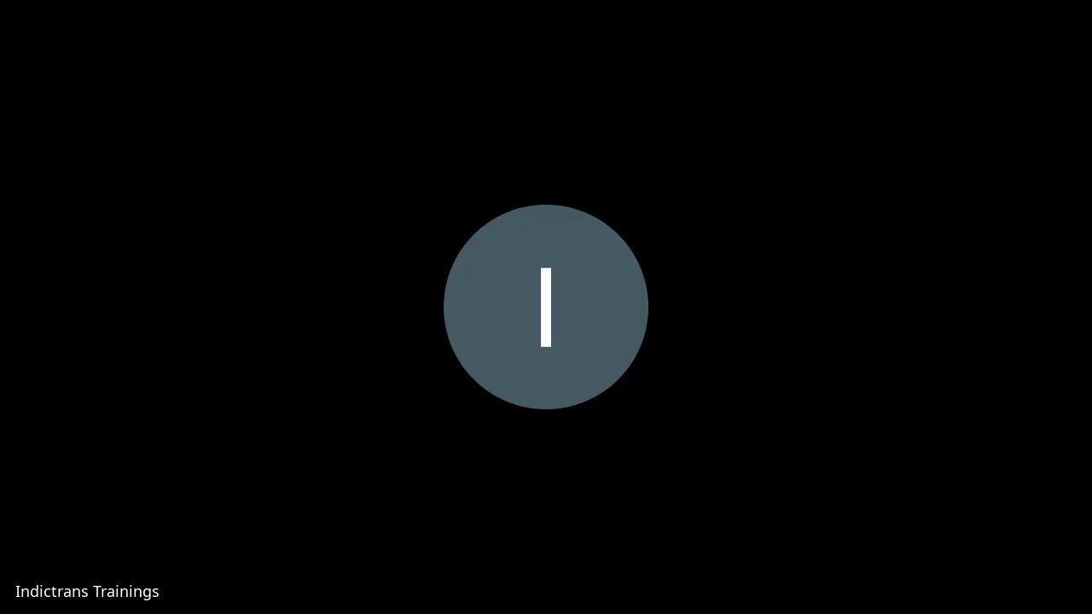
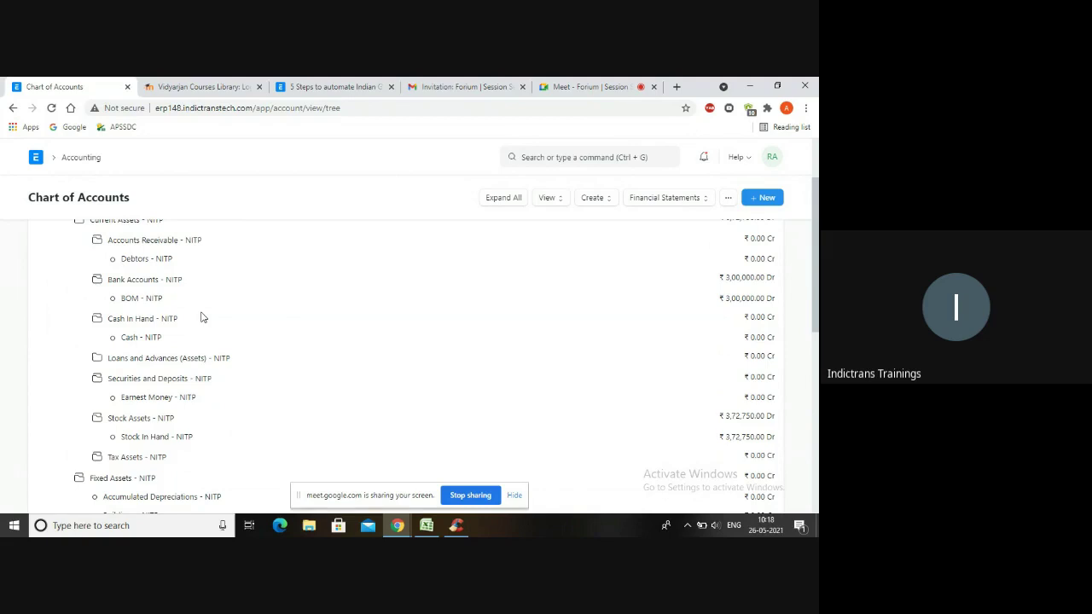
Examine asset, Temporary Opening and Capital Account balances in New Indictrans Technology Pvt.Ltd's Chart of Accounts, and stop sharing the screen.
scroll(202, 317, "up", 1)
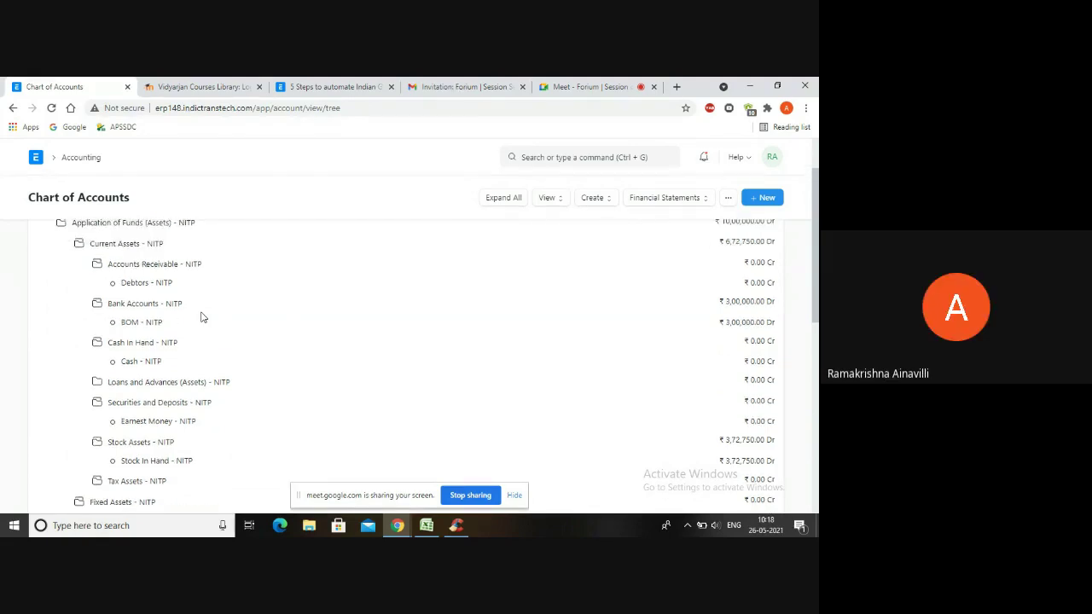
scroll(202, 318, "up", 1)
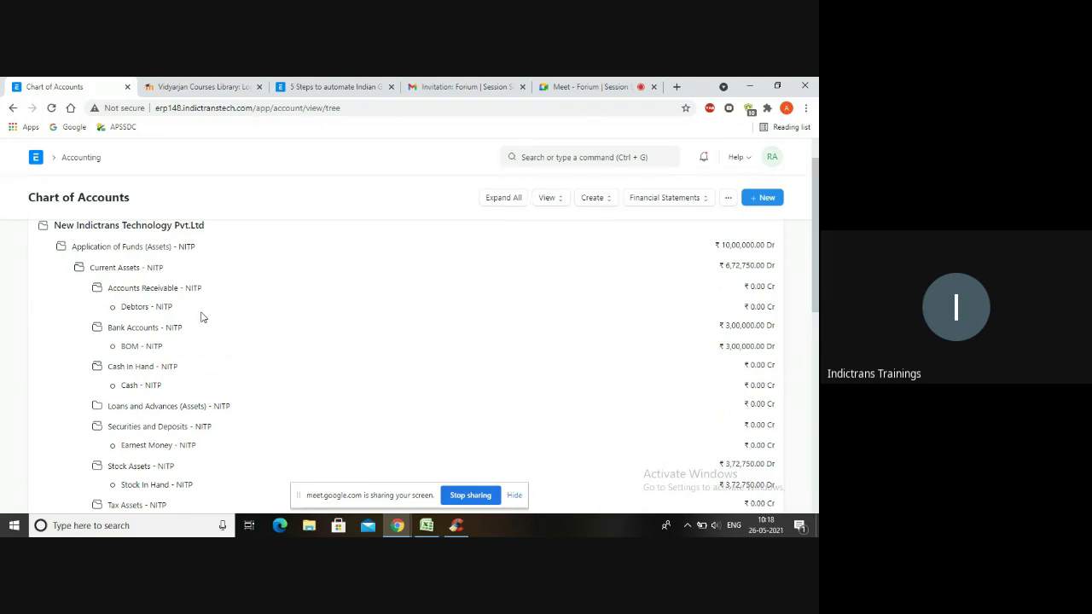
scroll(202, 317, "down", 3)
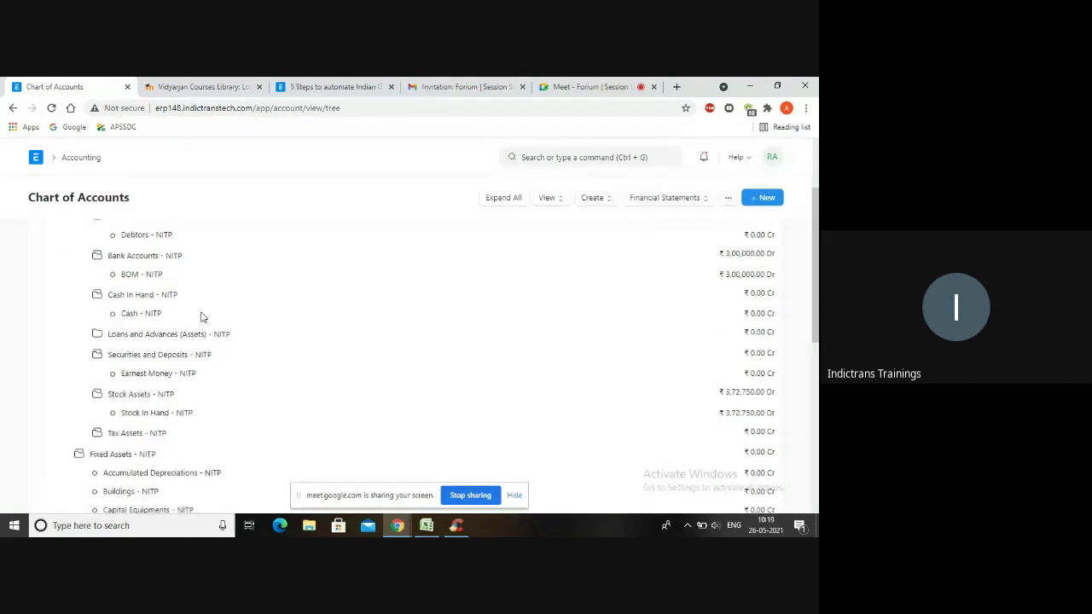
scroll(202, 318, "down", 3)
scroll(202, 317, "down", 1)
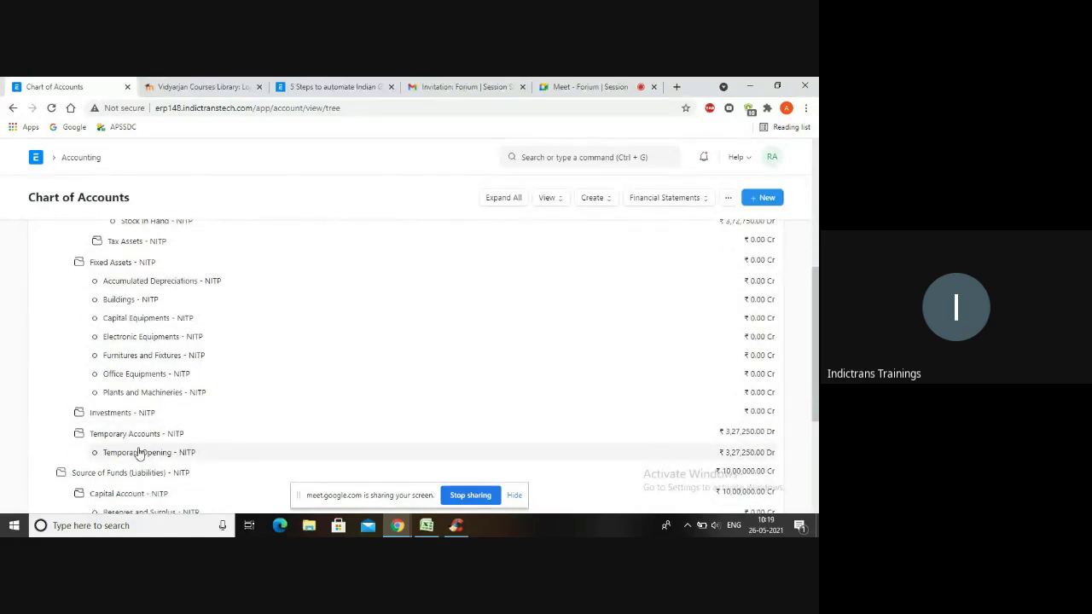
scroll(139, 452, "down", 3)
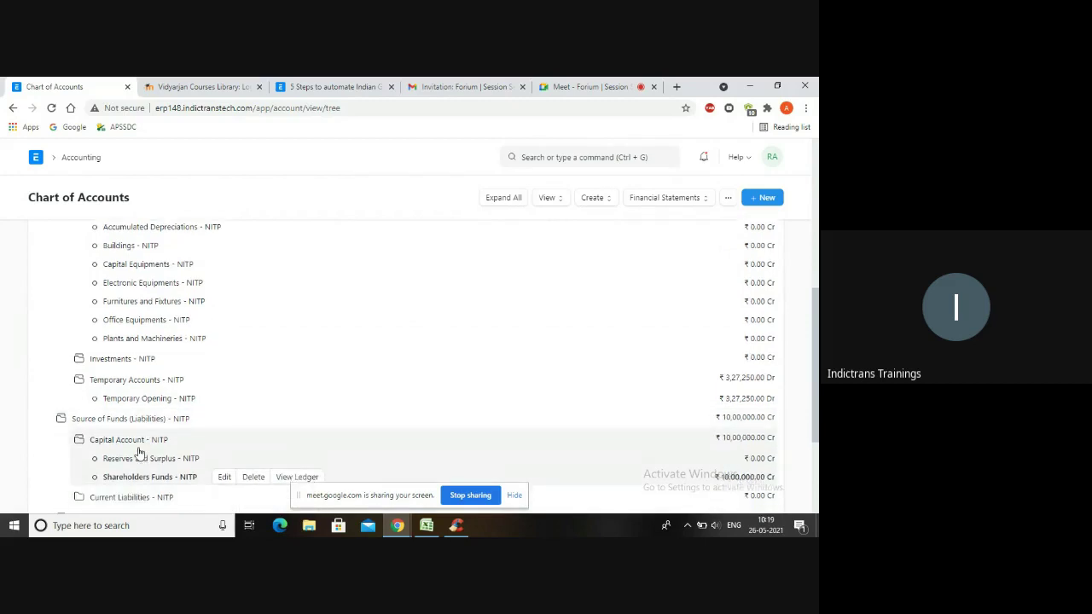
scroll(139, 452, "down", 2)
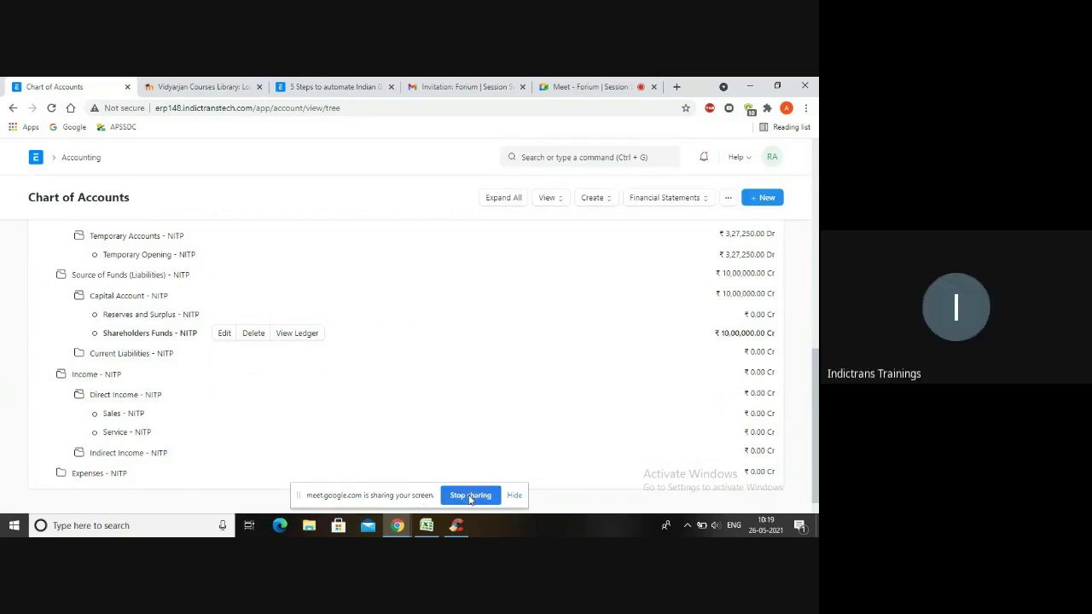
left_click(470, 496)
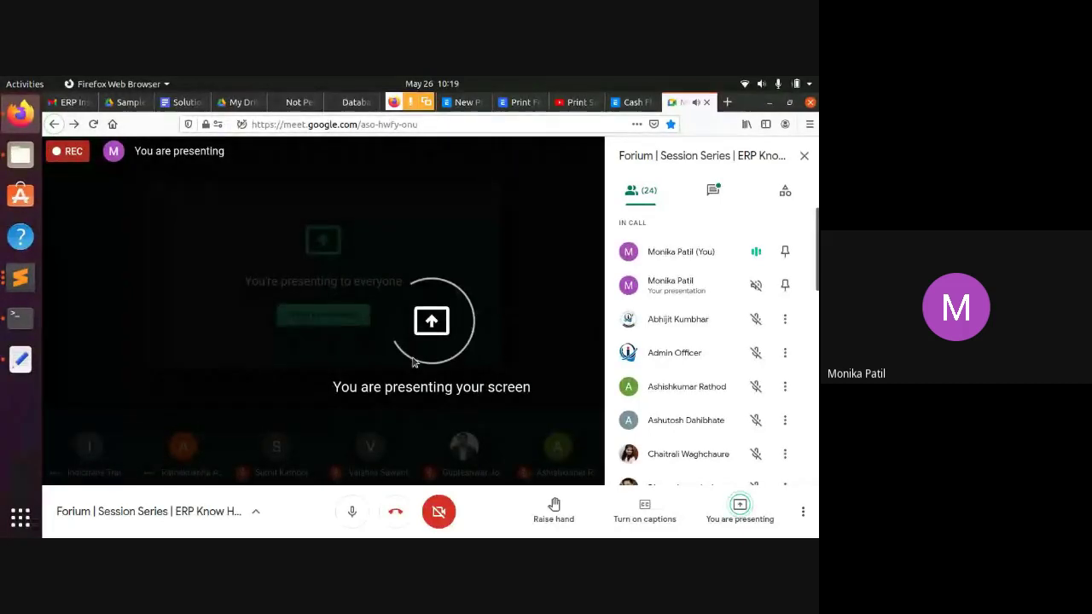
Switch from Google Meet to the ERPNext Cash Flow report, search for the Chart of Accounts, and open it.
left_click(633, 102)
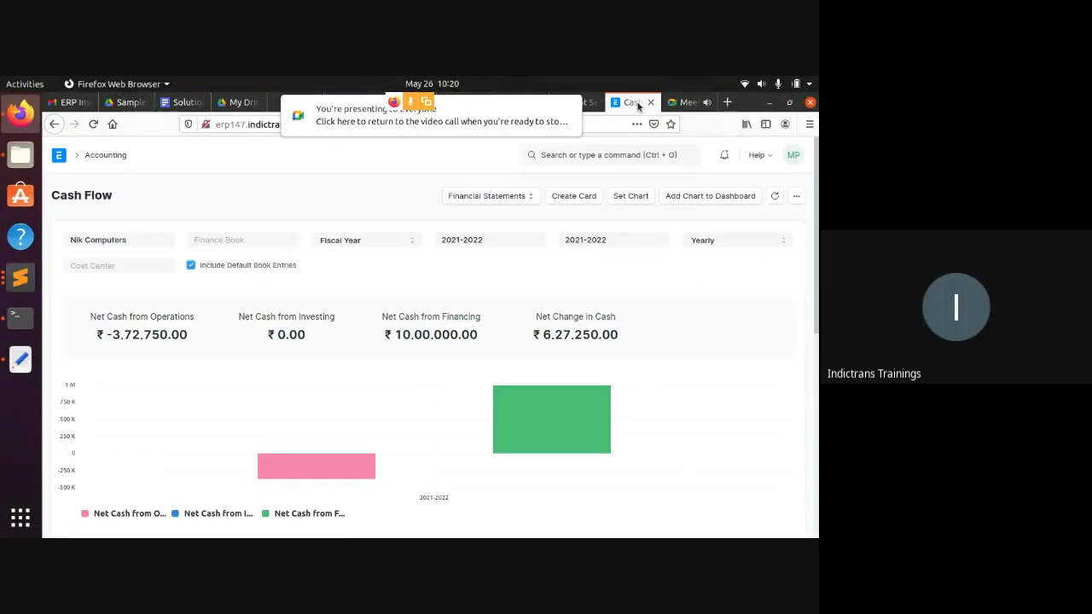
left_click(608, 155)
type("c")
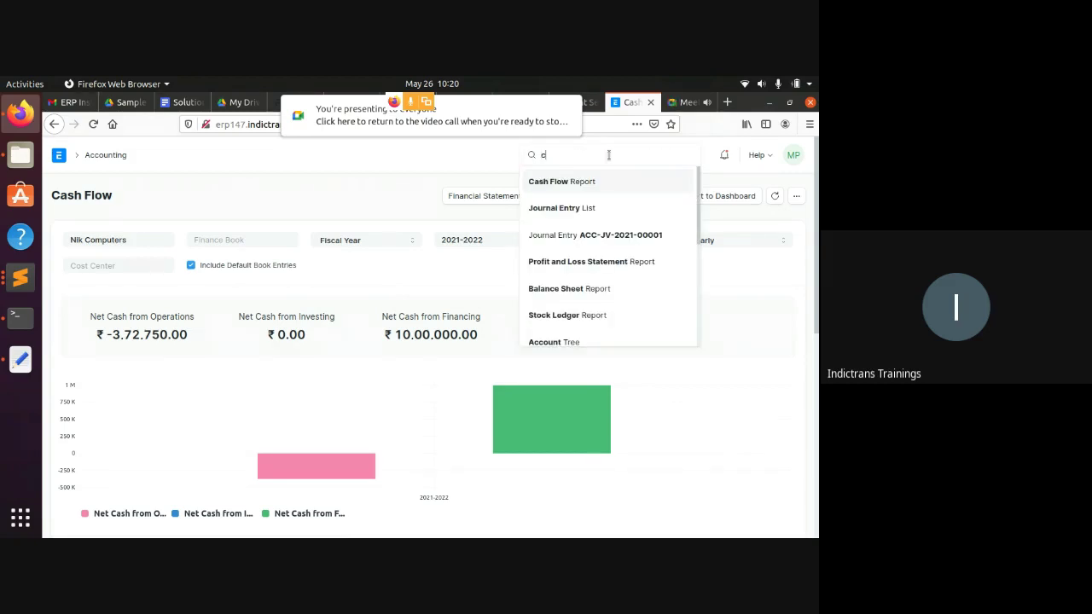
type("hart")
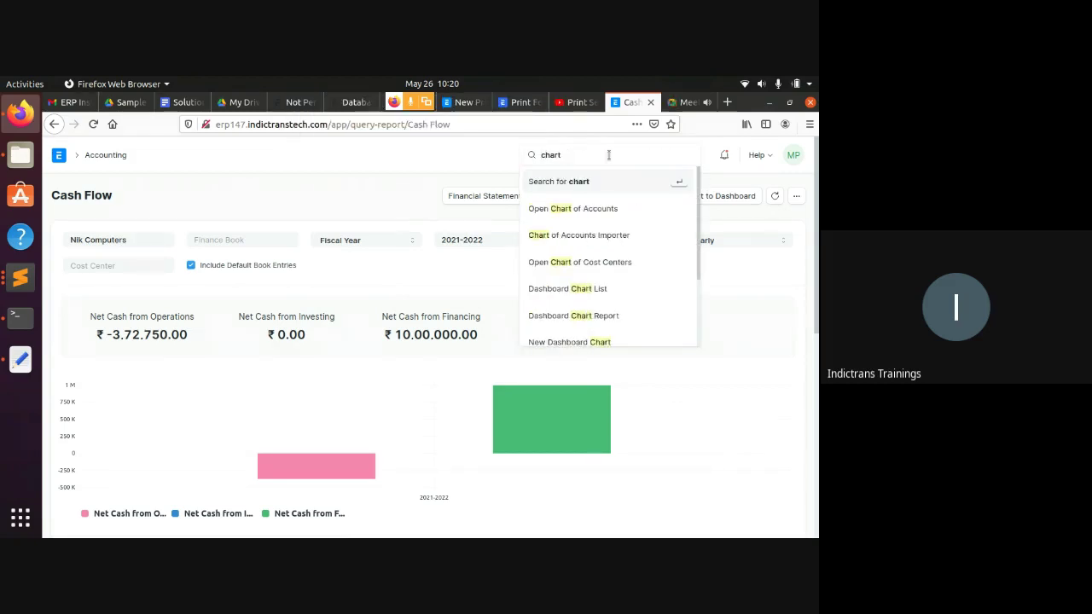
type(" of acc")
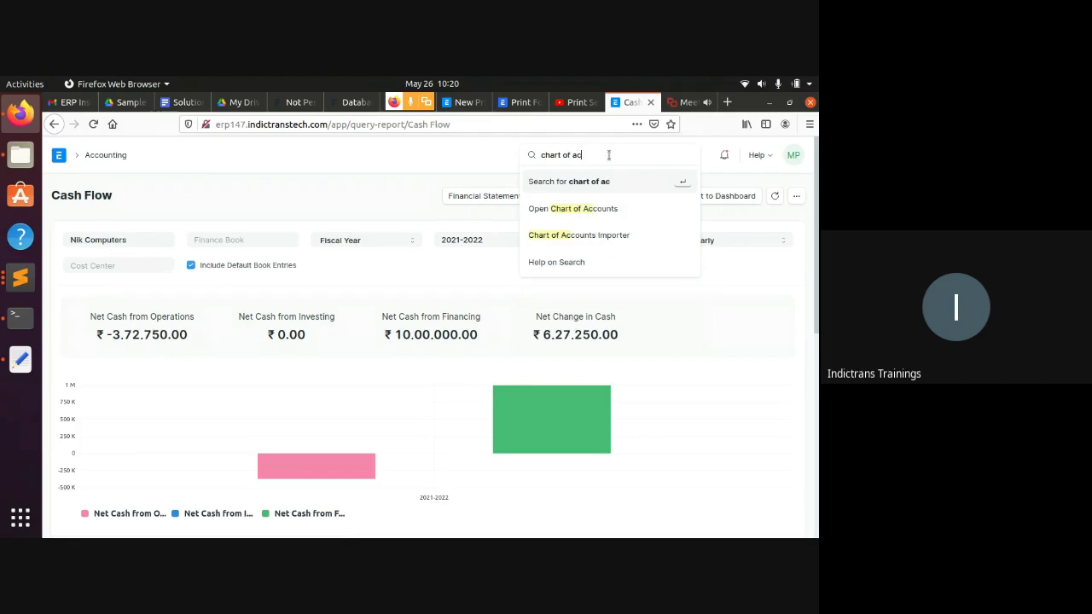
left_click(609, 210)
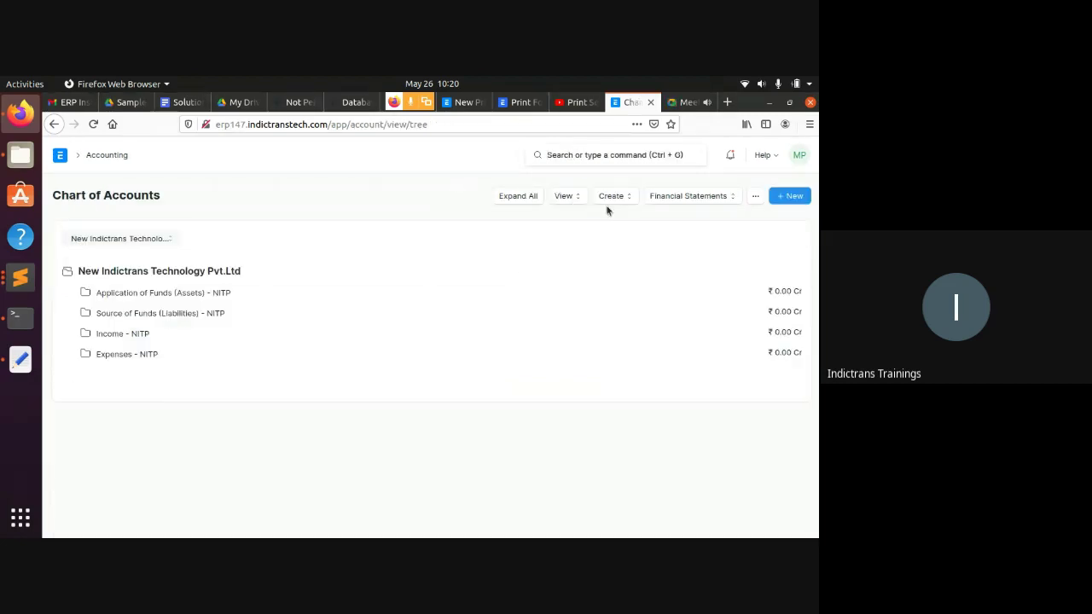
Show the Chart of Accounts for Nik Computers and expand Application of Funds (Assets), Current Assets and Bank Accounts.
left_click(154, 239)
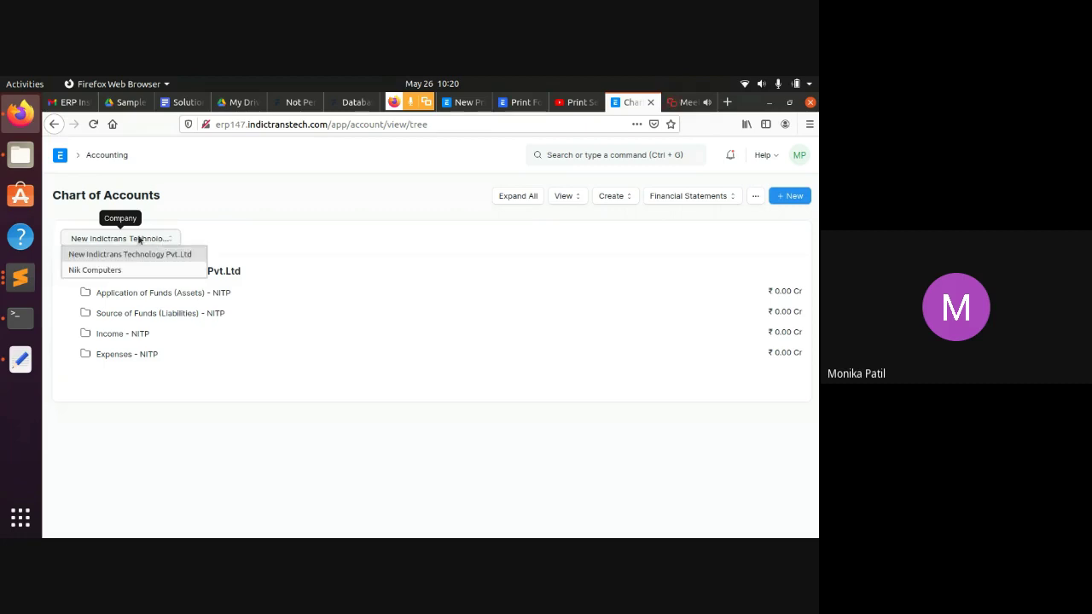
left_click(128, 269)
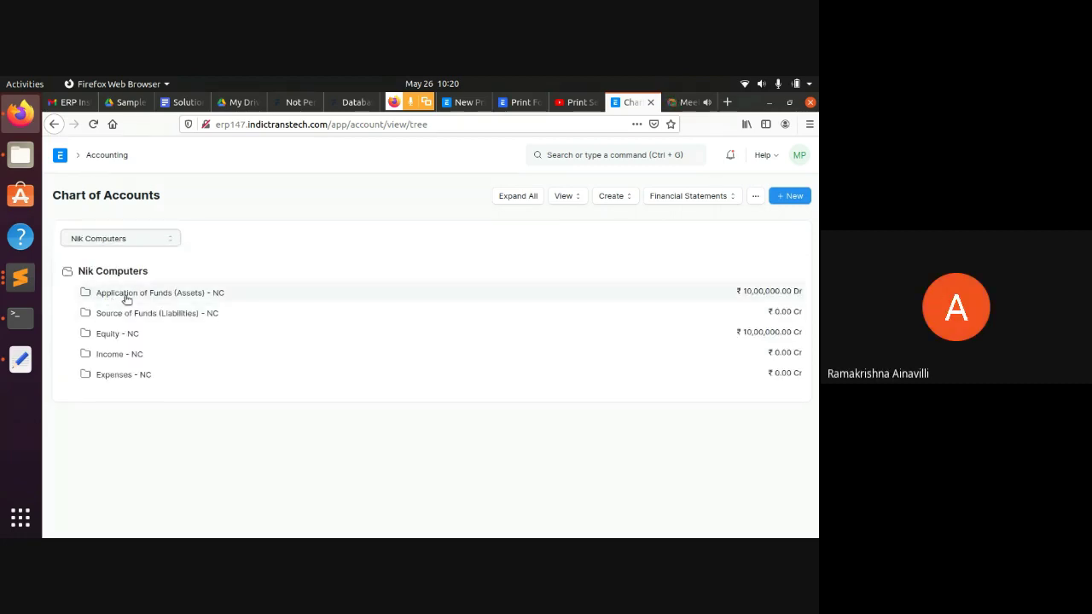
left_click(128, 295)
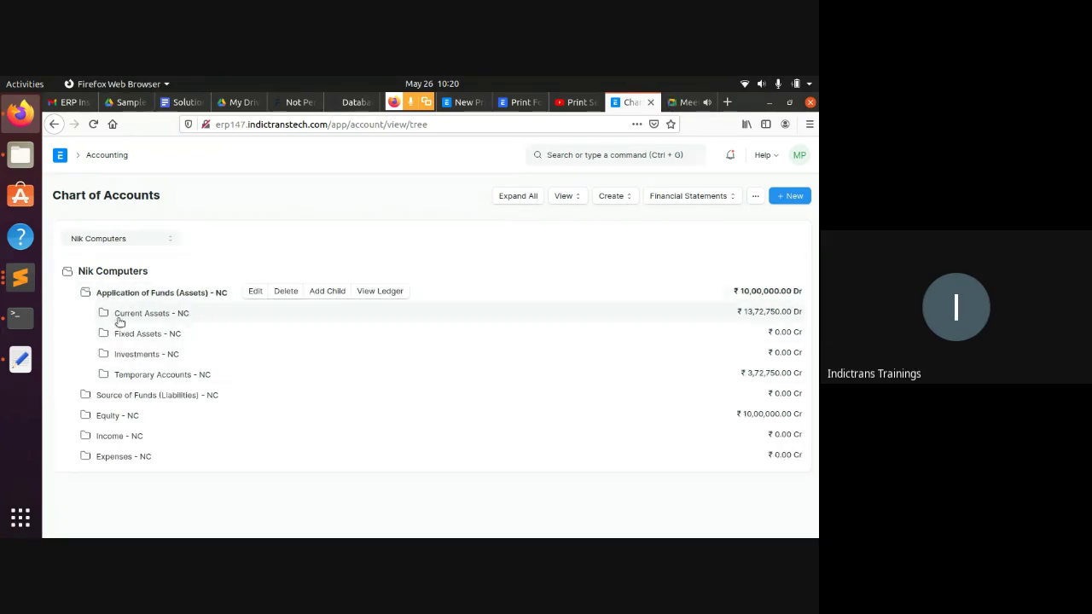
left_click(125, 318)
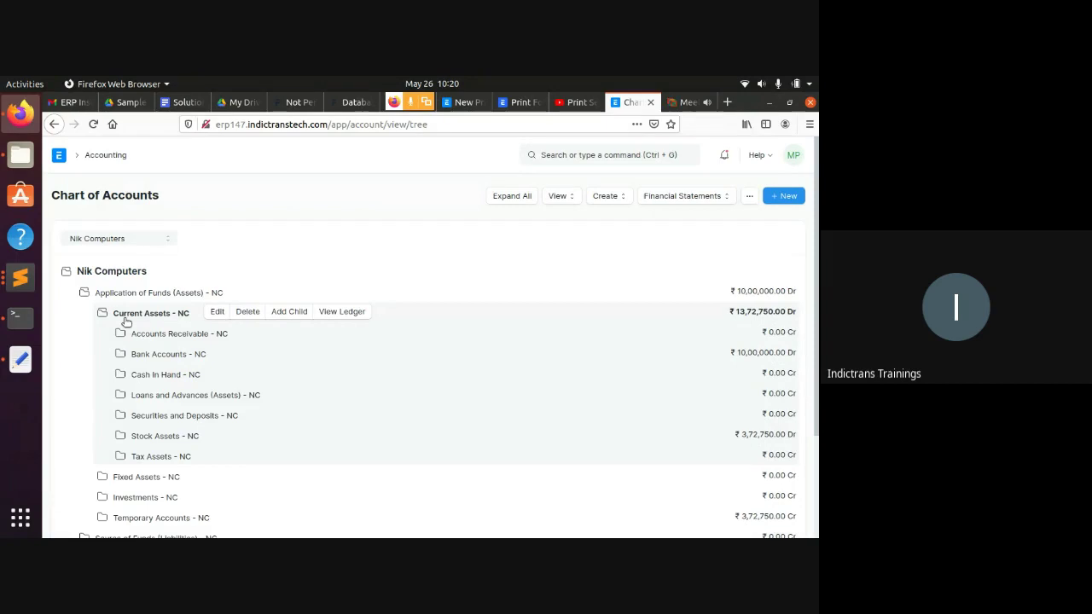
left_click(143, 363)
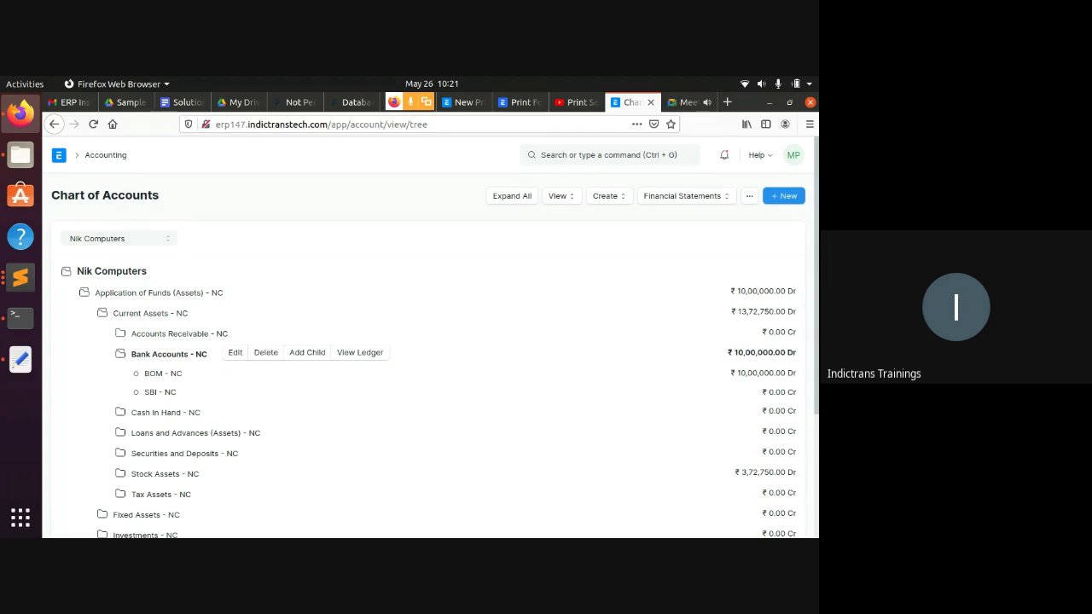
Examine the bank, stock, temporary and equity account balances in Nik Computers' Chart of Accounts, and stop sharing the screen in Google Meet.
scroll(427, 376, "down", 2)
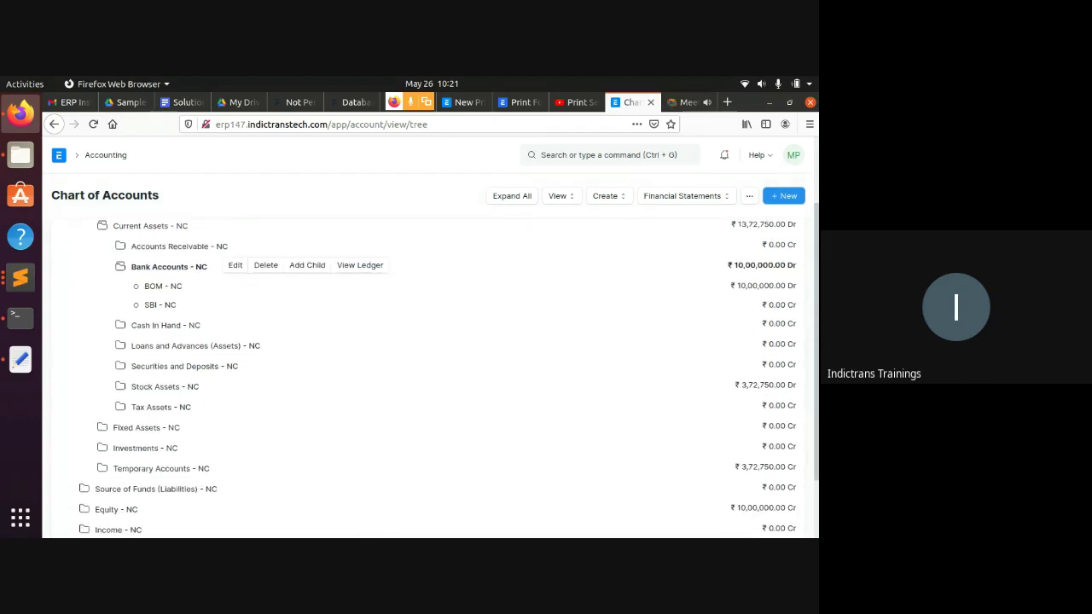
scroll(427, 375, "down", 1)
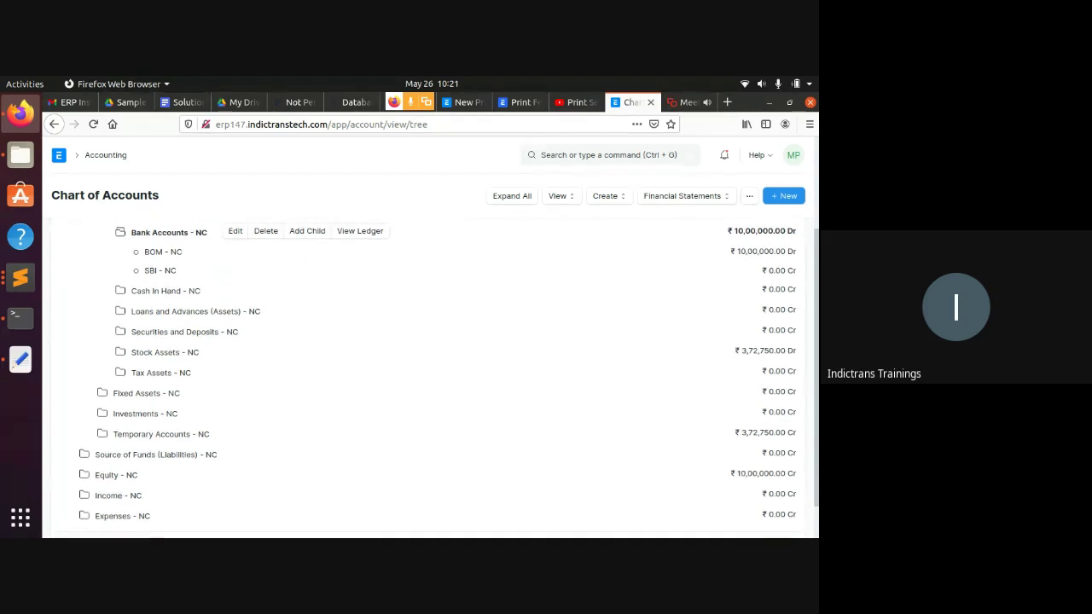
scroll(426, 376, "up", 1)
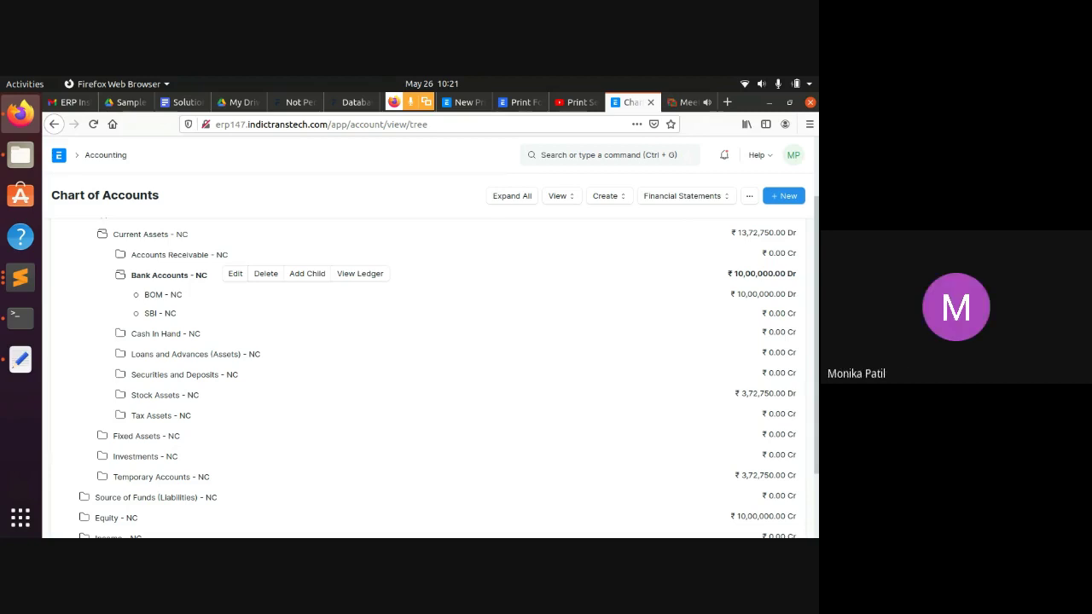
scroll(449, 368, "down", 1)
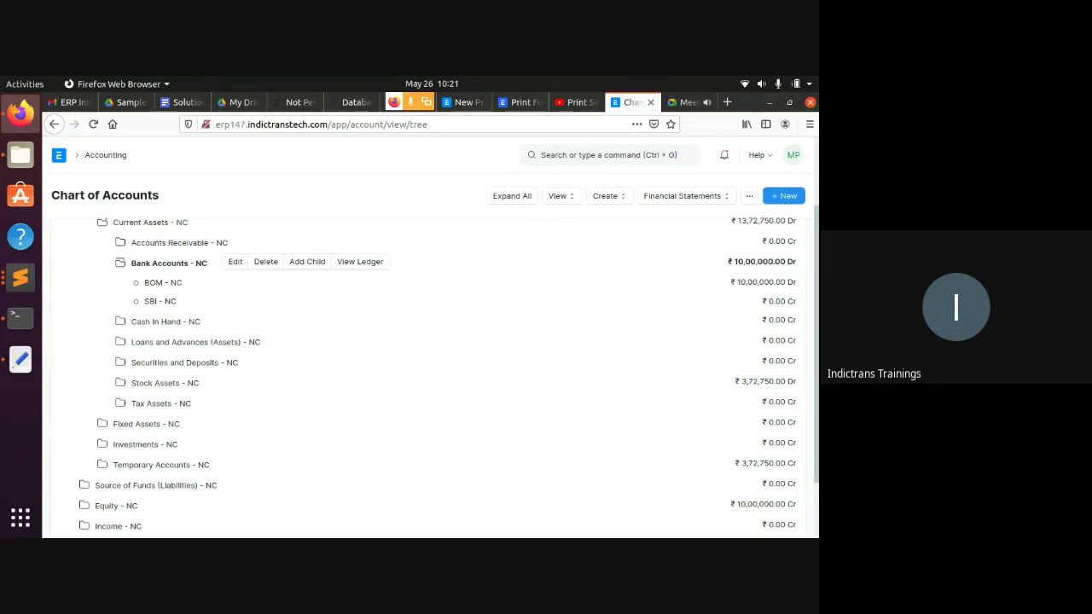
scroll(426, 375, "down", 2)
scroll(427, 375, "up", 4)
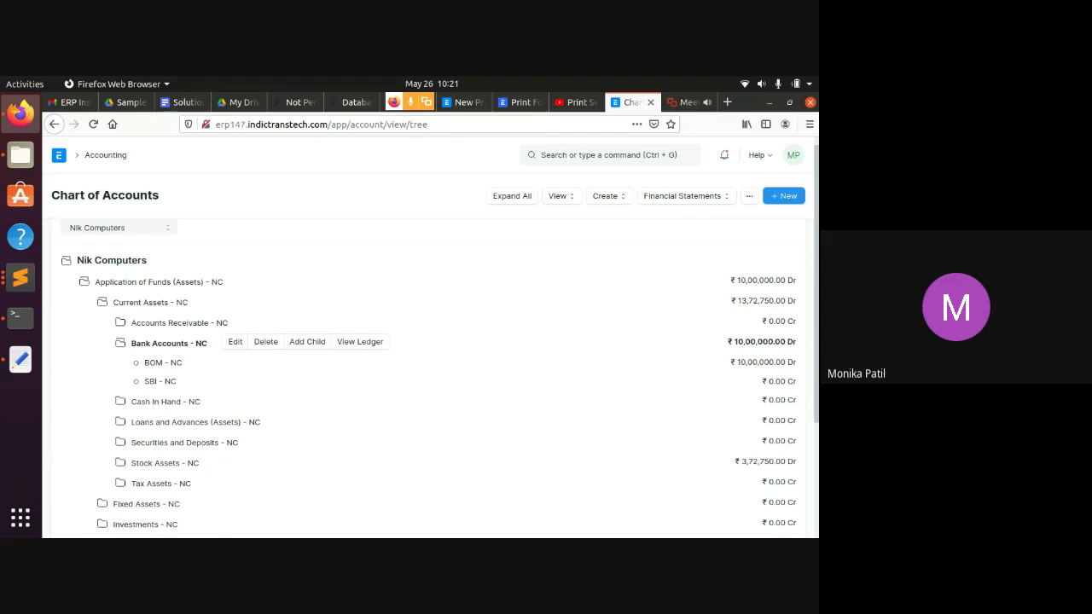
left_click(685, 103)
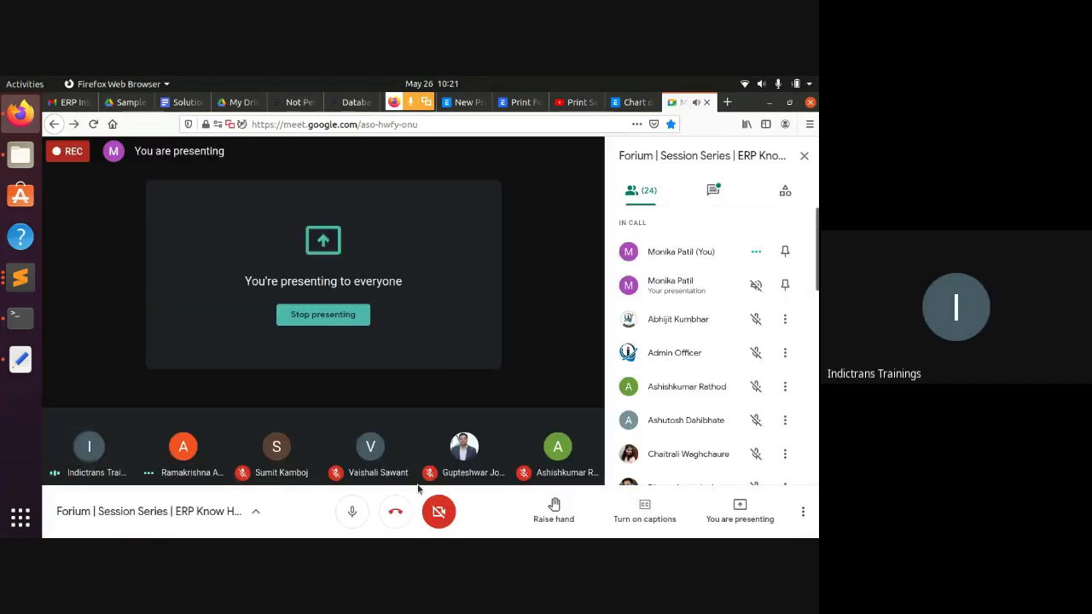
left_click(348, 317)
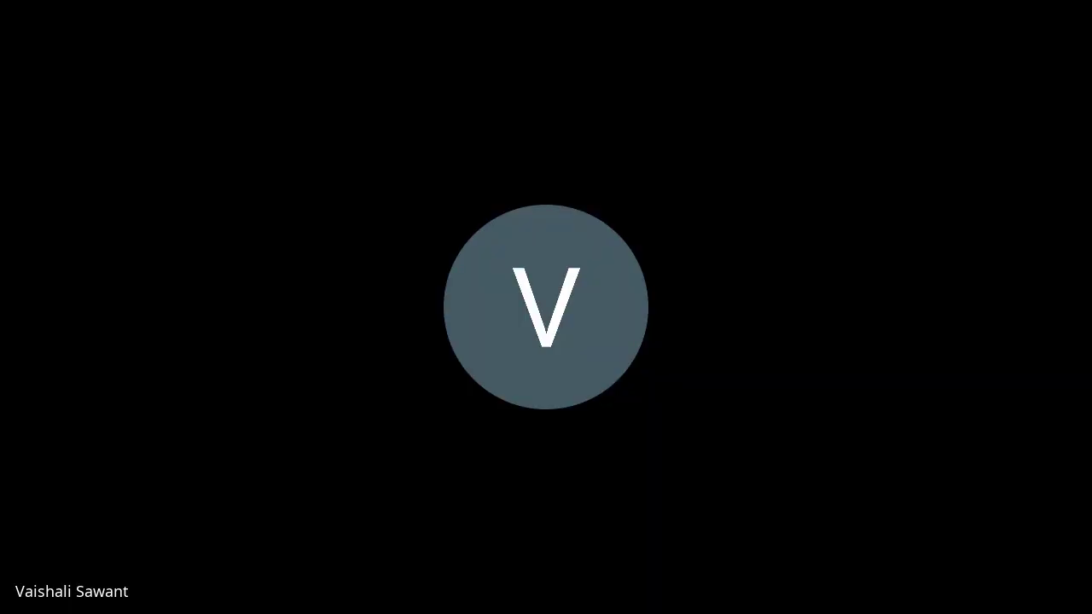
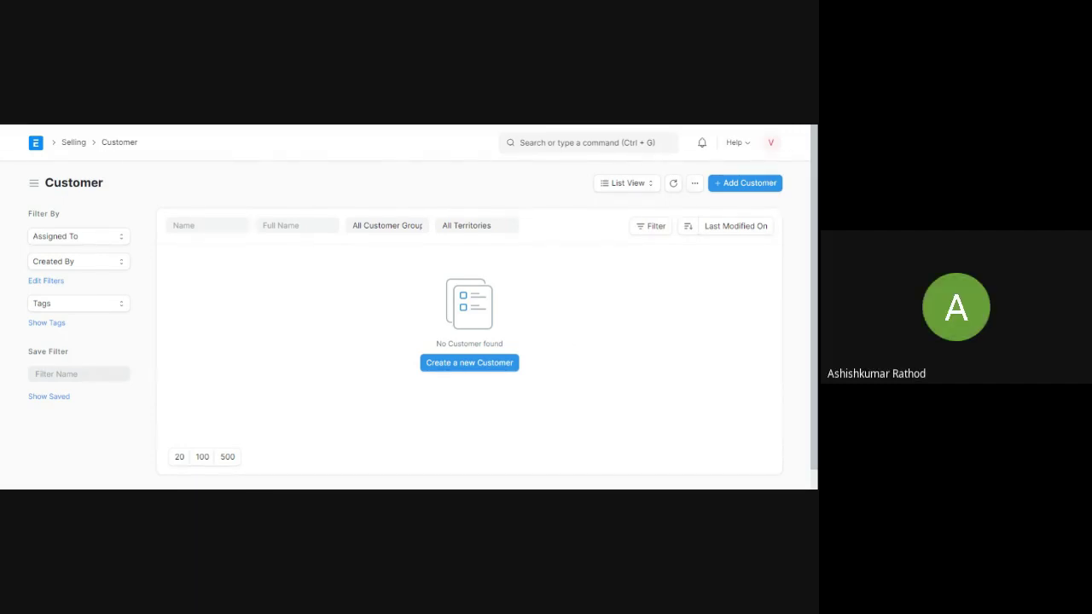
Search for "stock reco" in ERPNext, open the Stock Reconciliation list and open the record MAT-RECO-2021-00002.
left_click(557, 142)
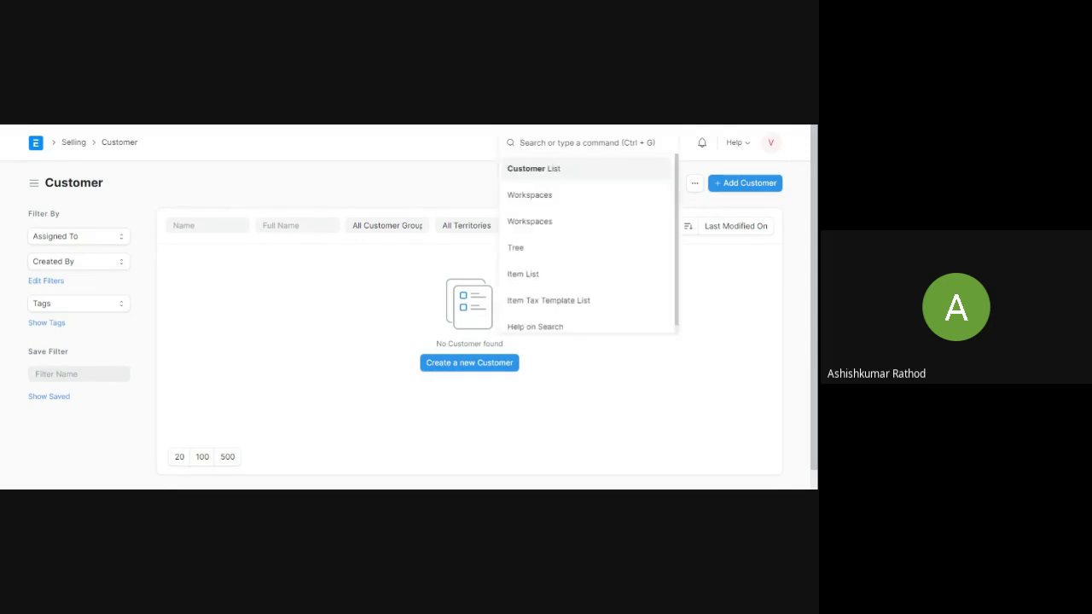
type("stock reco")
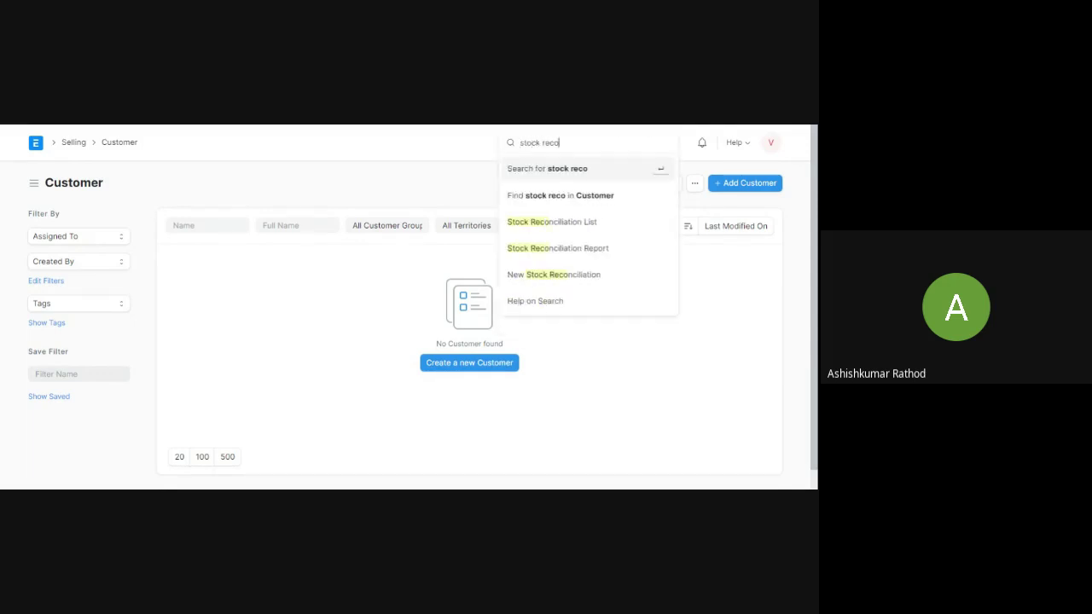
left_click(565, 225)
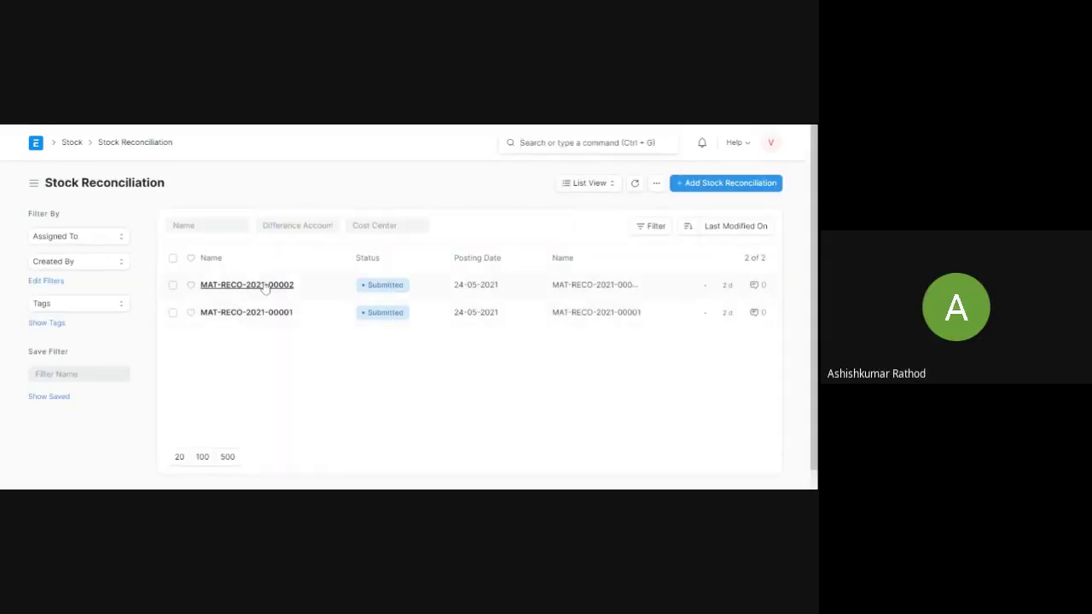
left_click(265, 286)
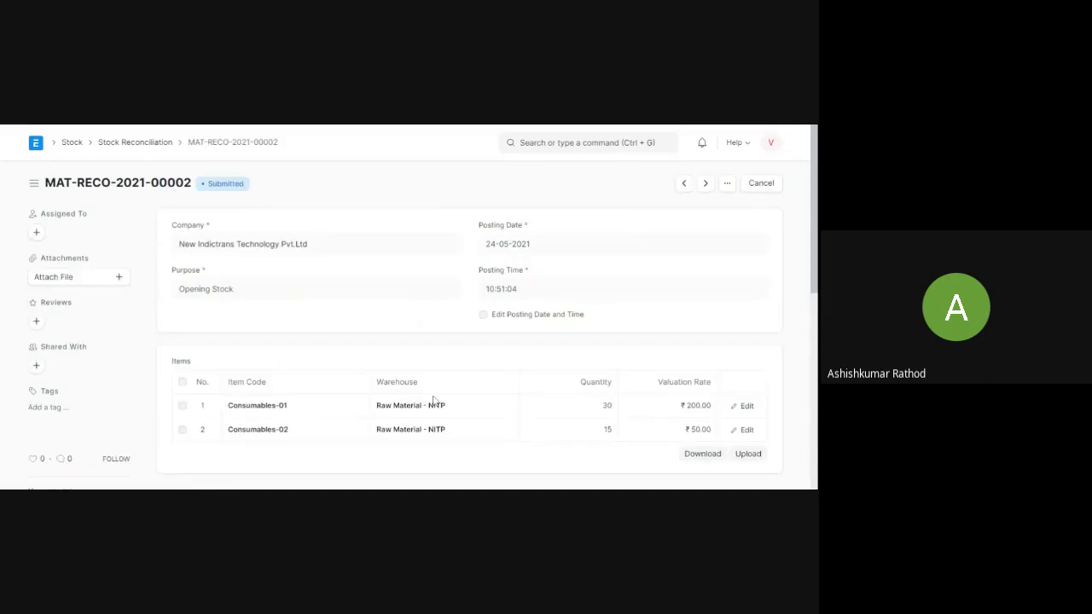
Review the purpose, item quantities, valuation rates, Difference Account and cost center of stock reconciliation MAT-RECO-2021-00002.
scroll(523, 346, "down", 1)
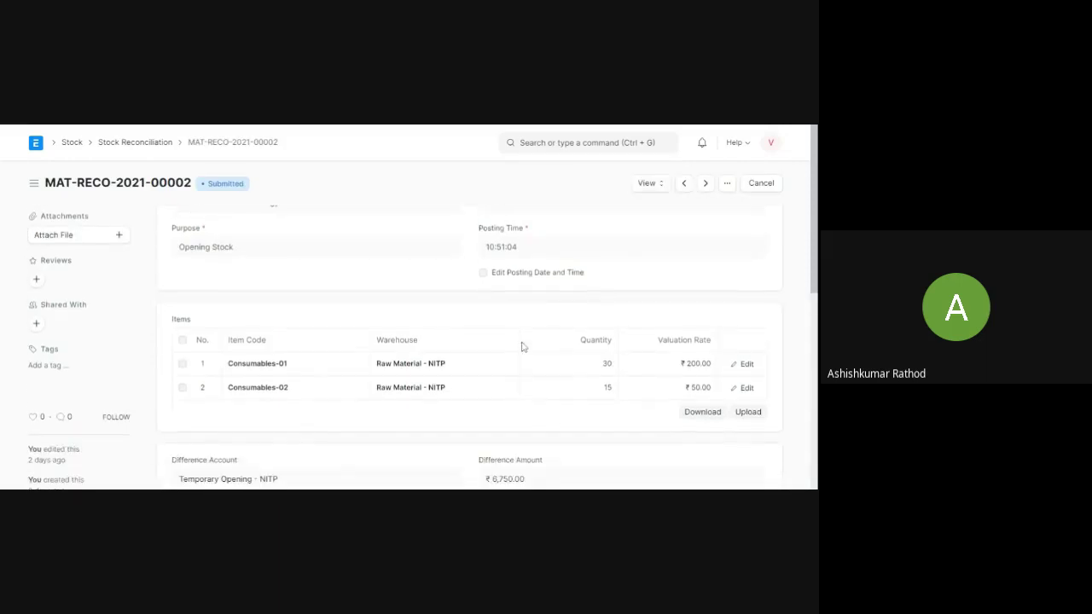
scroll(523, 346, "down", 3)
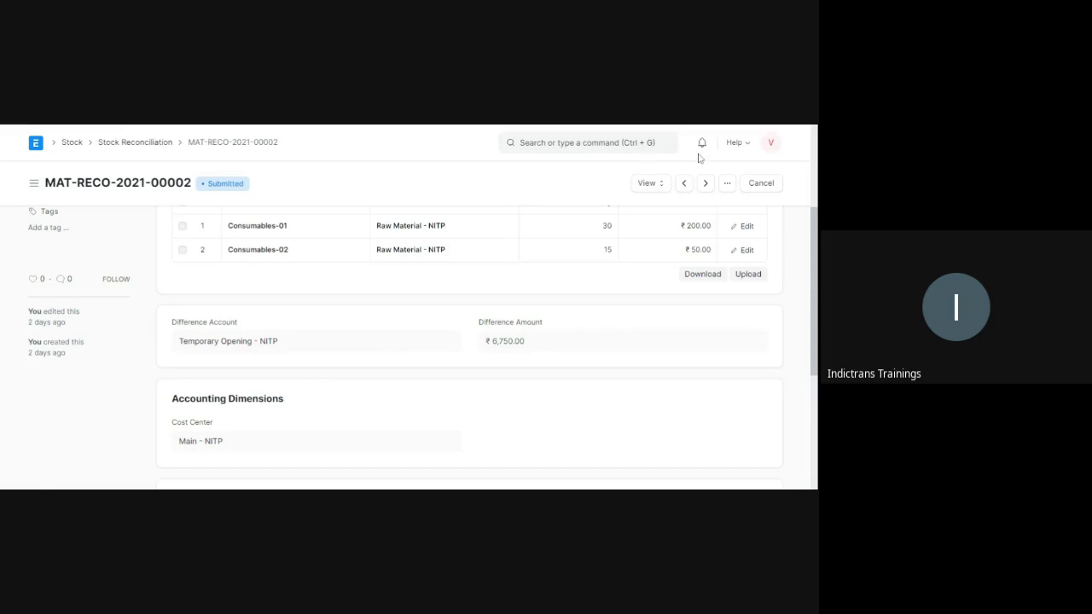
left_click(164, 143)
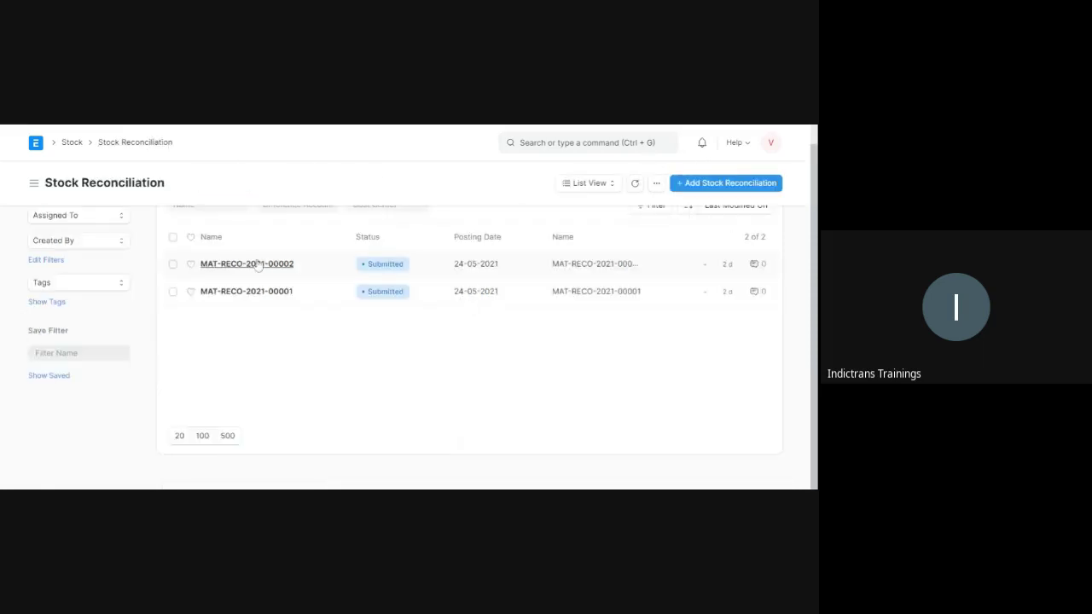
key("alt+Left")
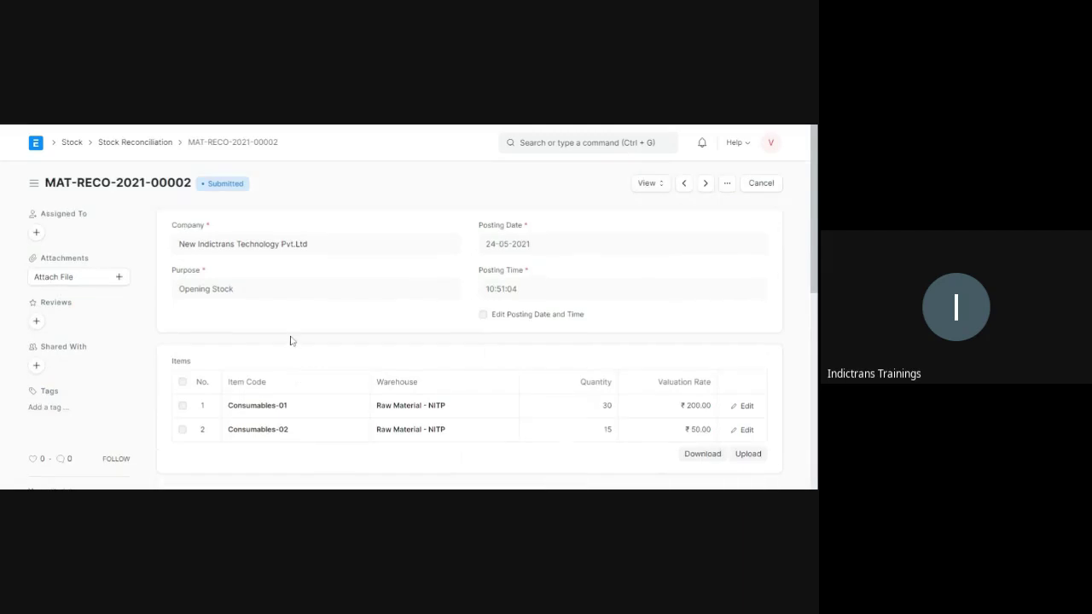
scroll(281, 410, "down", 3)
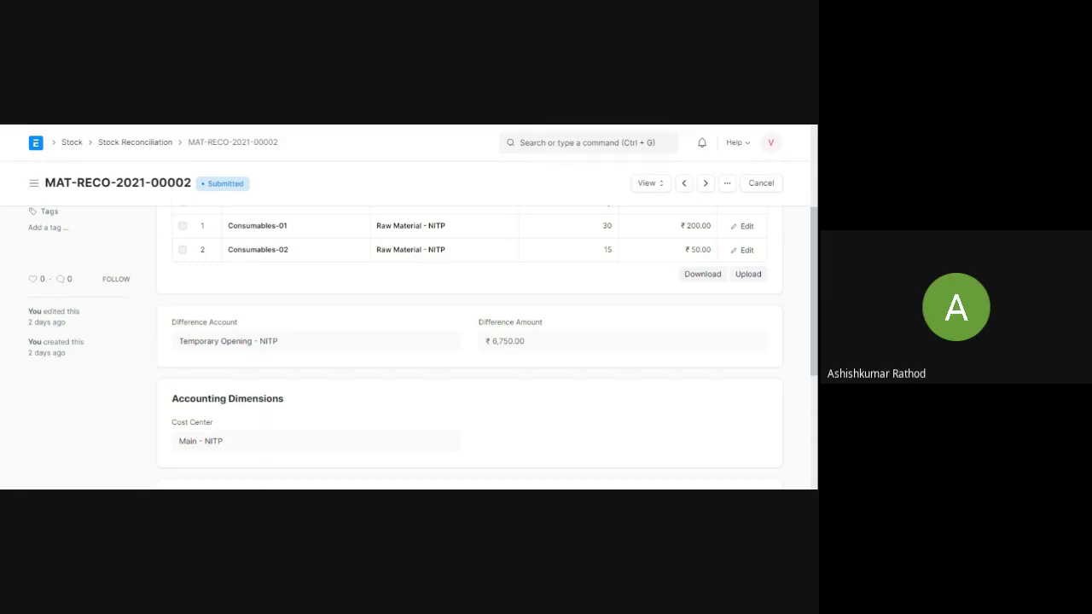
scroll(342, 367, "up", 3)
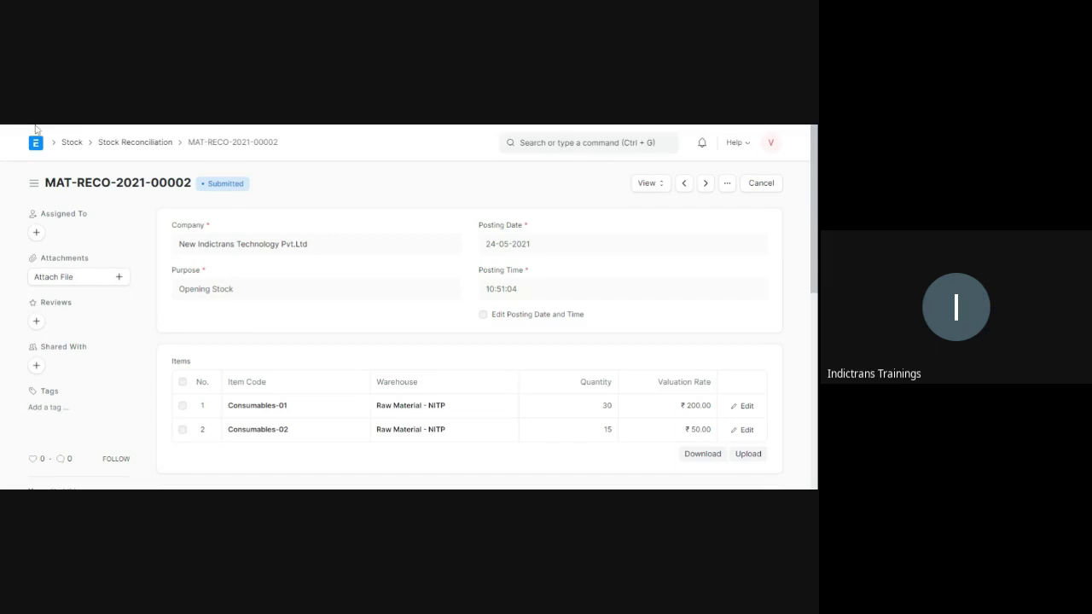
Start a new Stock Reconciliation from the list and view the available Purpose options.
left_click(142, 145)
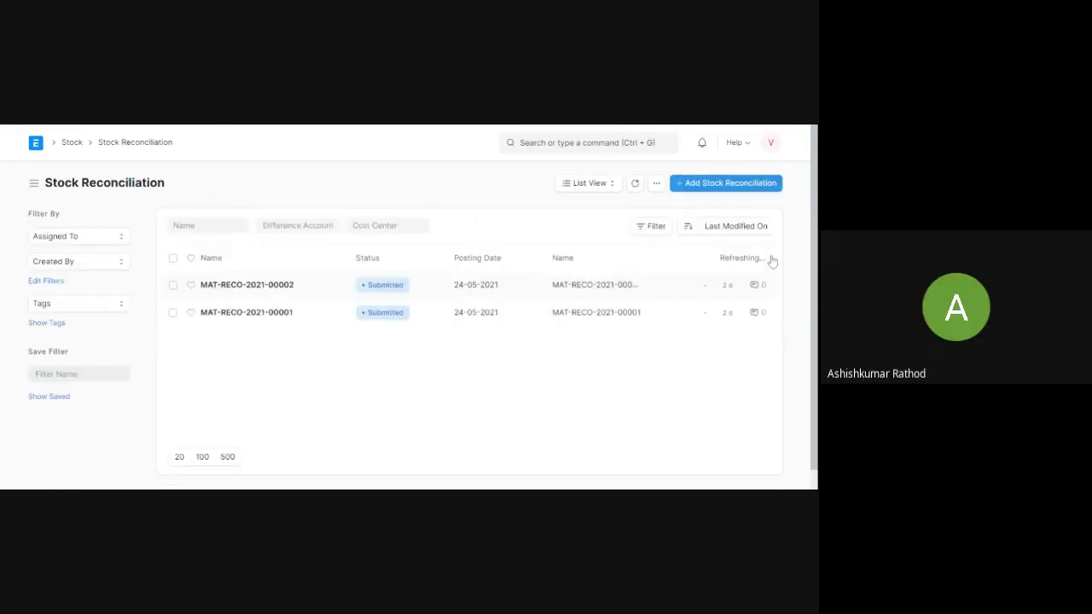
left_click(738, 187)
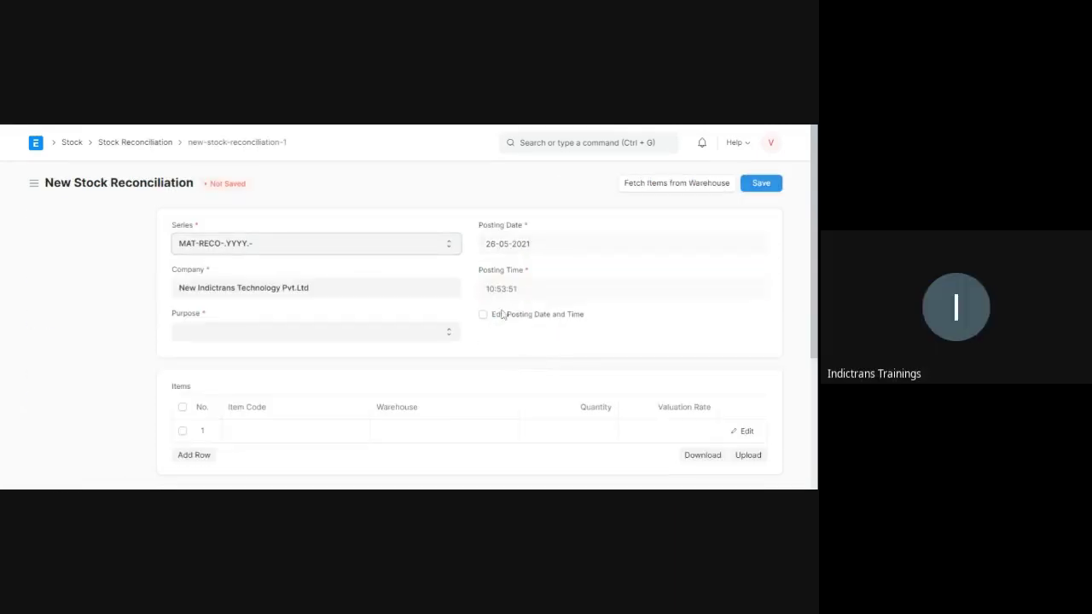
left_click(244, 342)
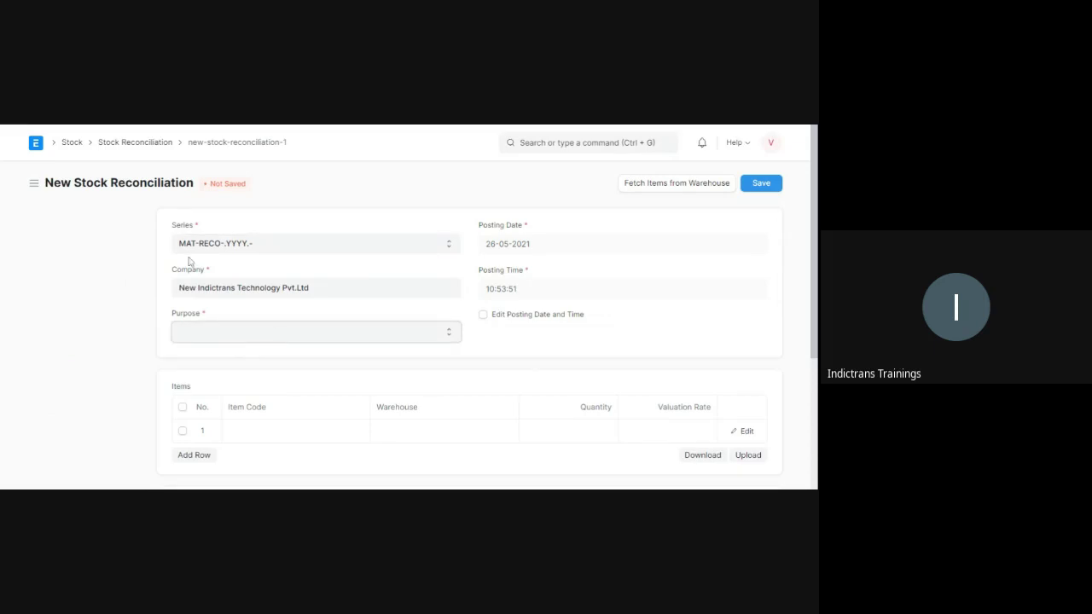
left_click(132, 217)
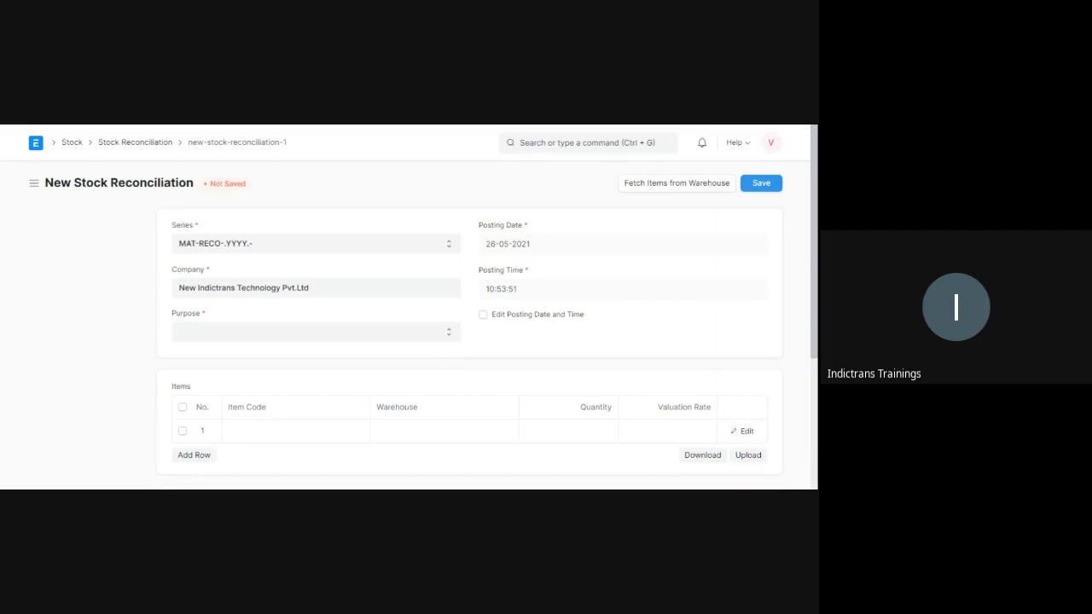
Set the new reconciliation's Purpose to Stock Reconciliation, and change it to Opening Stock to compare the Difference Account.
left_click(243, 342)
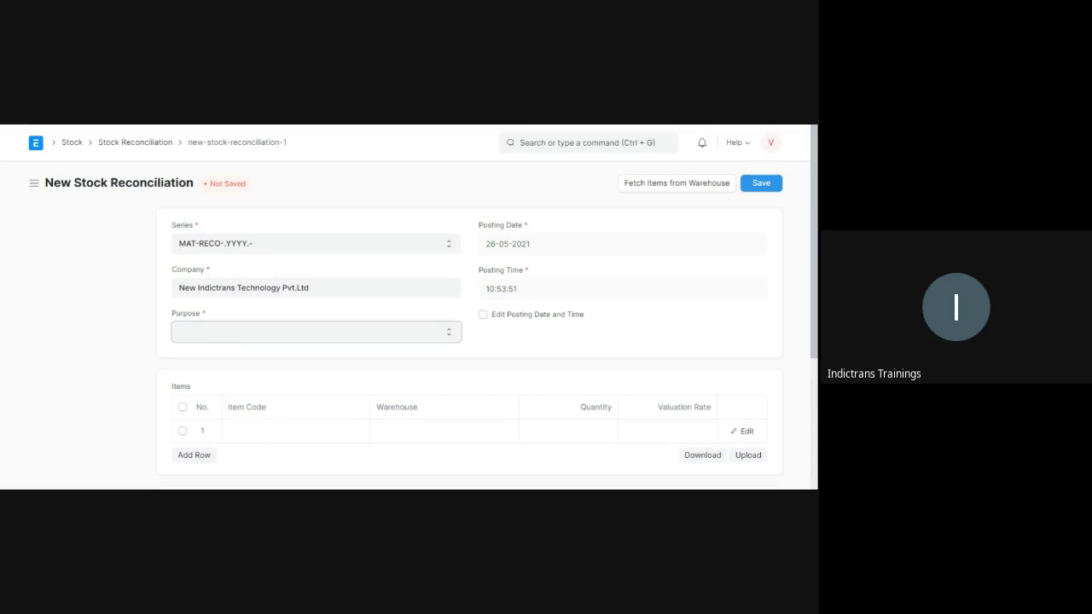
left_click(207, 375)
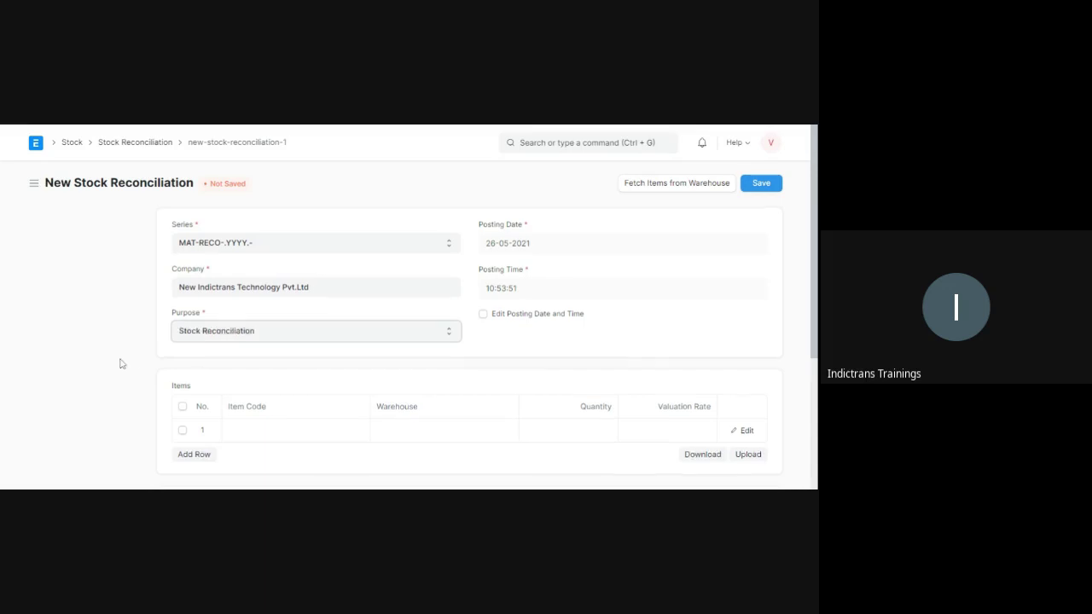
scroll(124, 364, "down", 2)
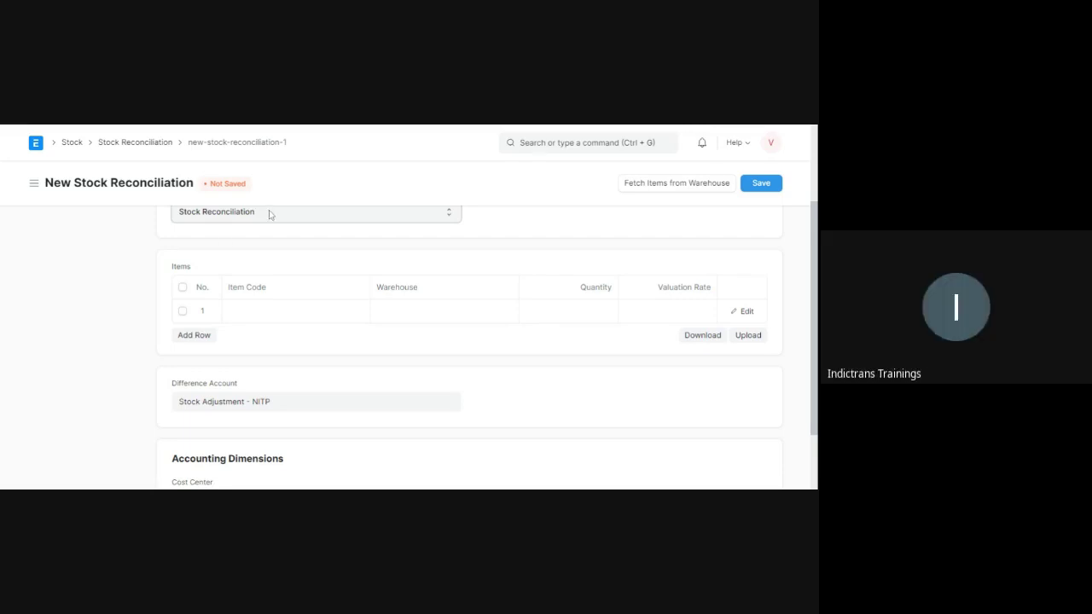
left_click(248, 228)
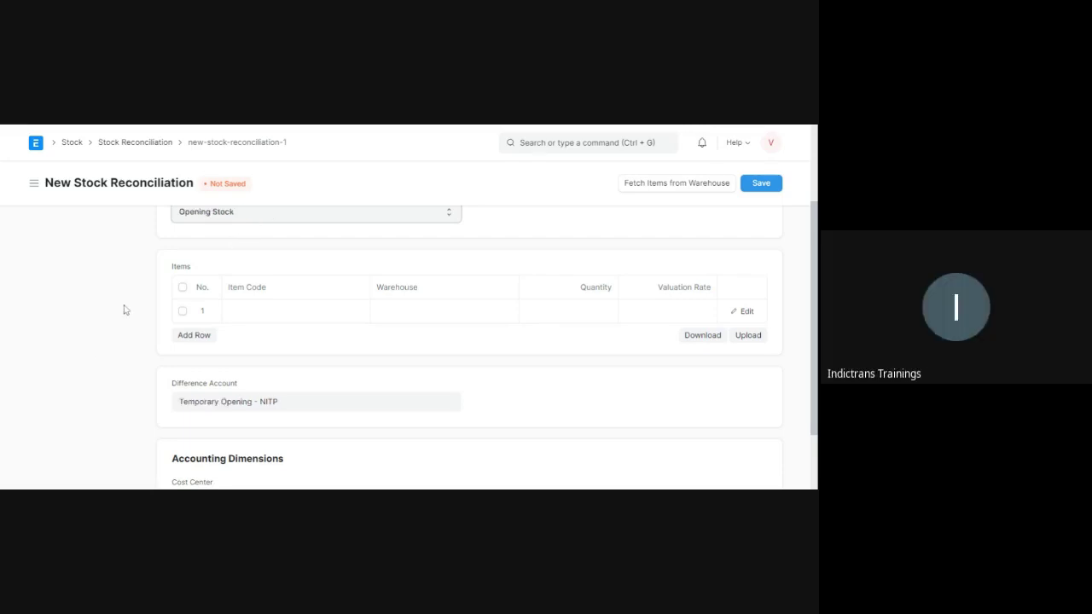
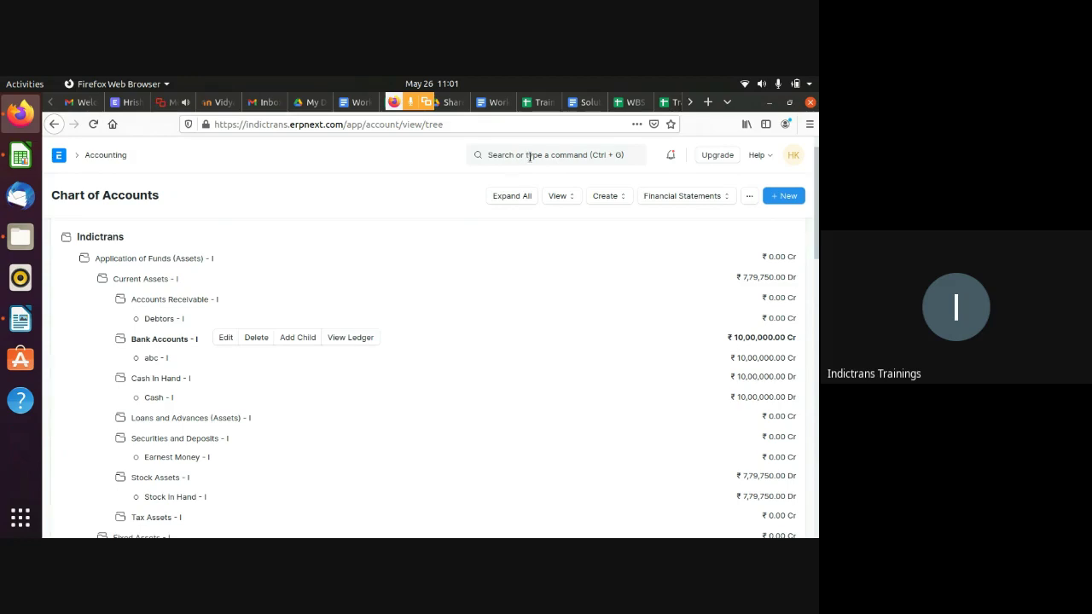
Open the Balance Sheet report for Indictrans from the Chart of Accounts.
left_click(529, 156)
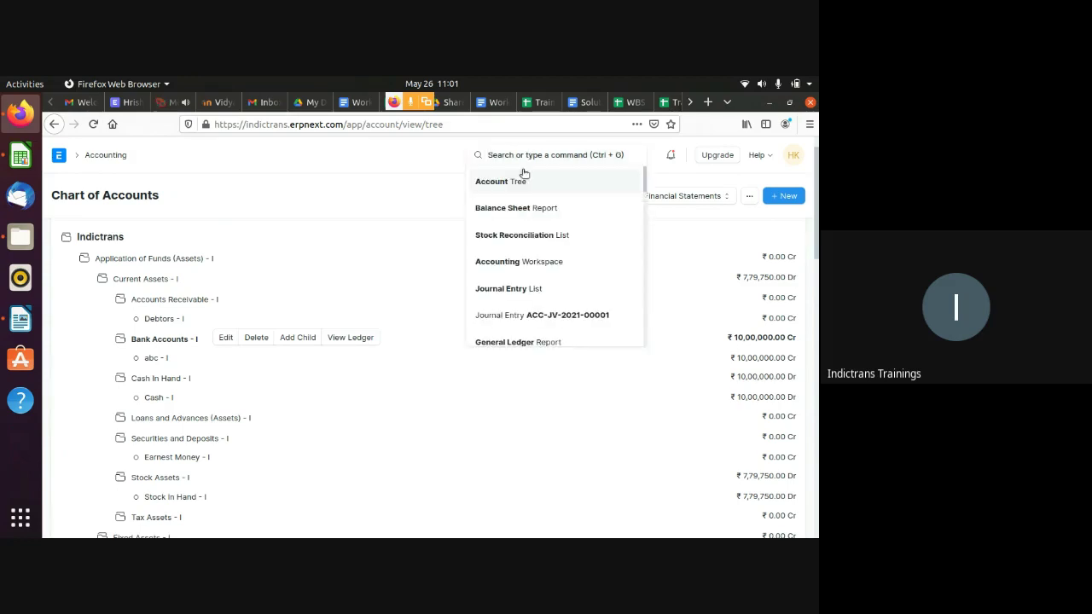
left_click(400, 184)
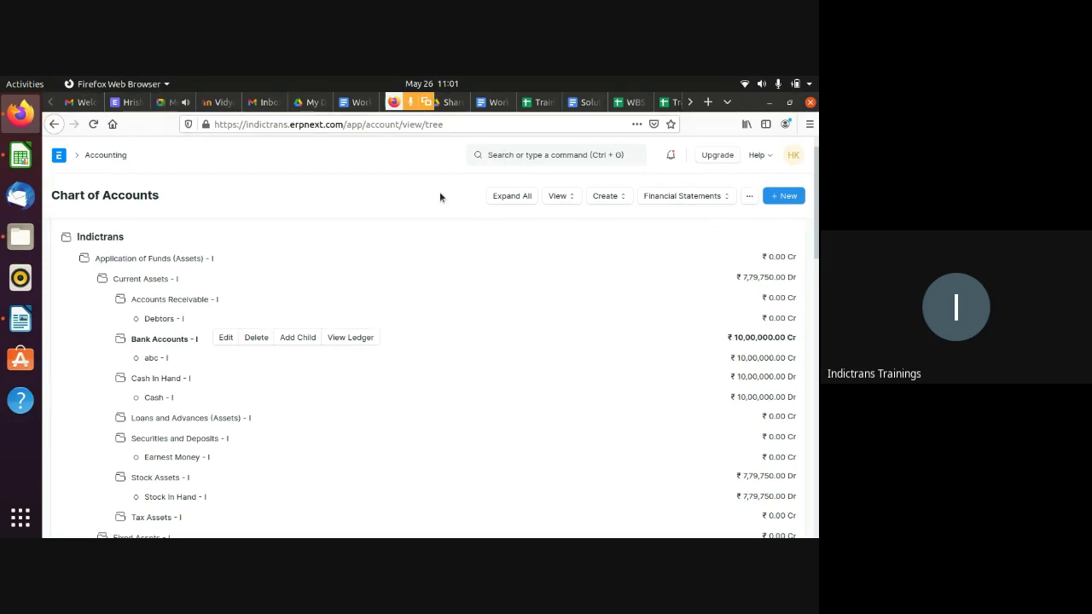
left_click(518, 158)
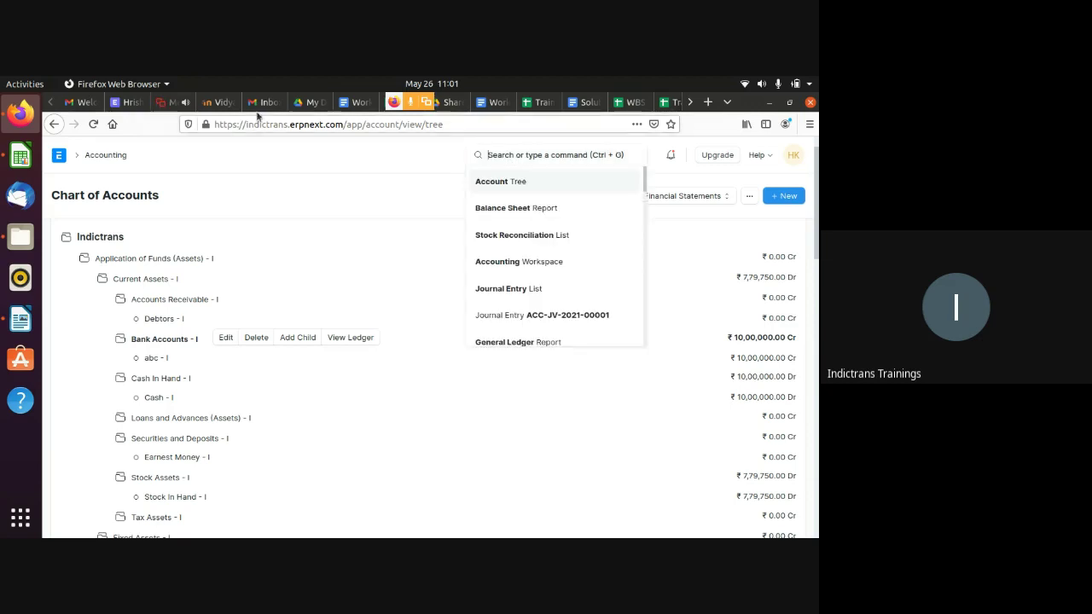
left_click(521, 210)
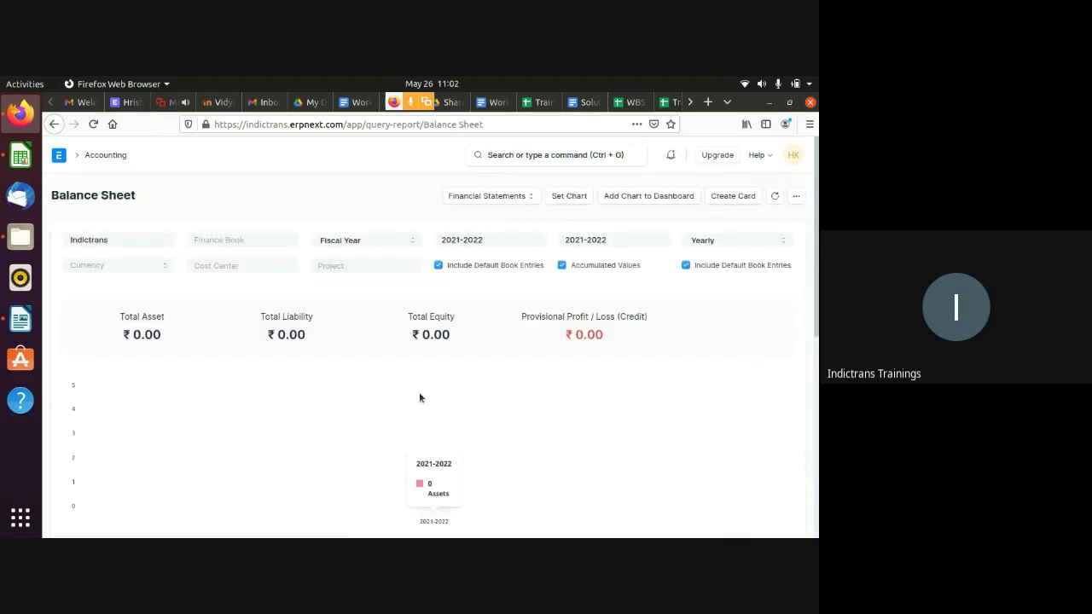
Examine the bank, cash, stock and Temporary Opening amounts in Indictrans' 2021-2022 Balance Sheet, and switch to the Google Meet call.
scroll(419, 397, "down", 3)
scroll(419, 397, "down", 2)
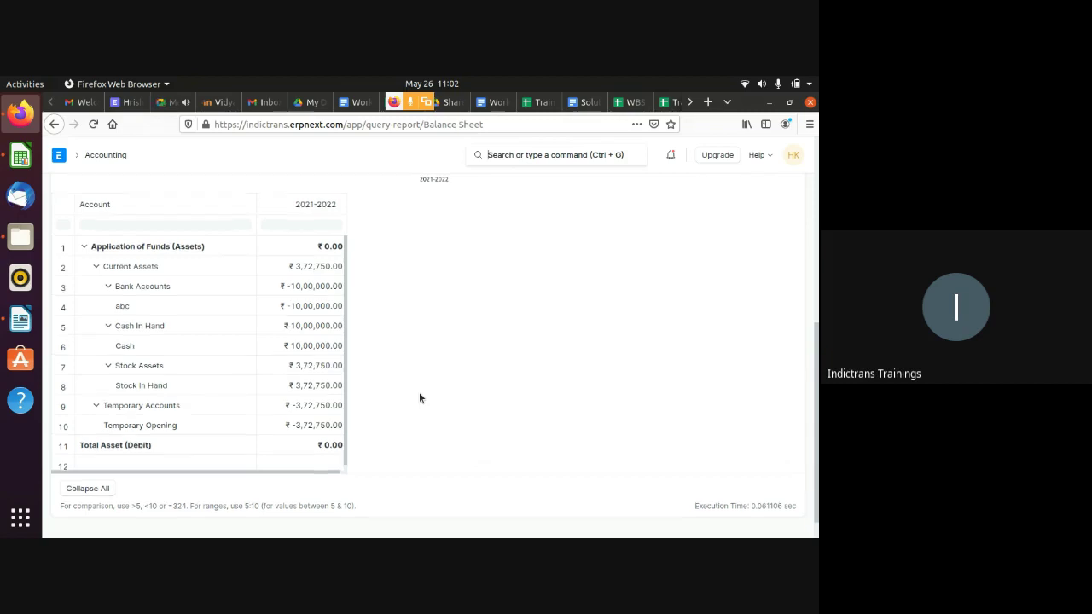
scroll(419, 396, "up", 5)
scroll(419, 398, "down", 6)
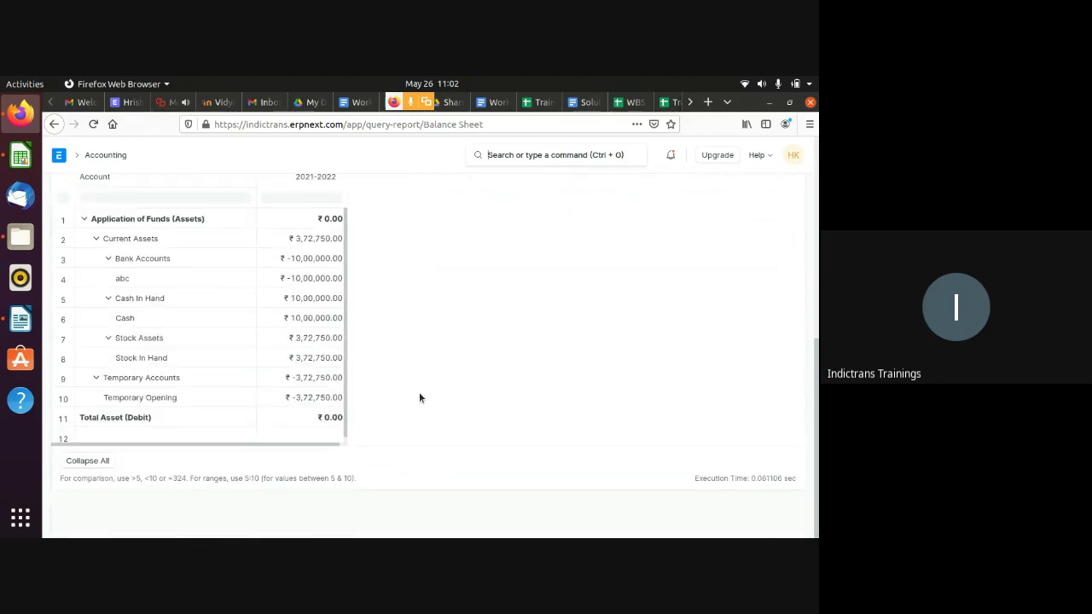
left_click(166, 101)
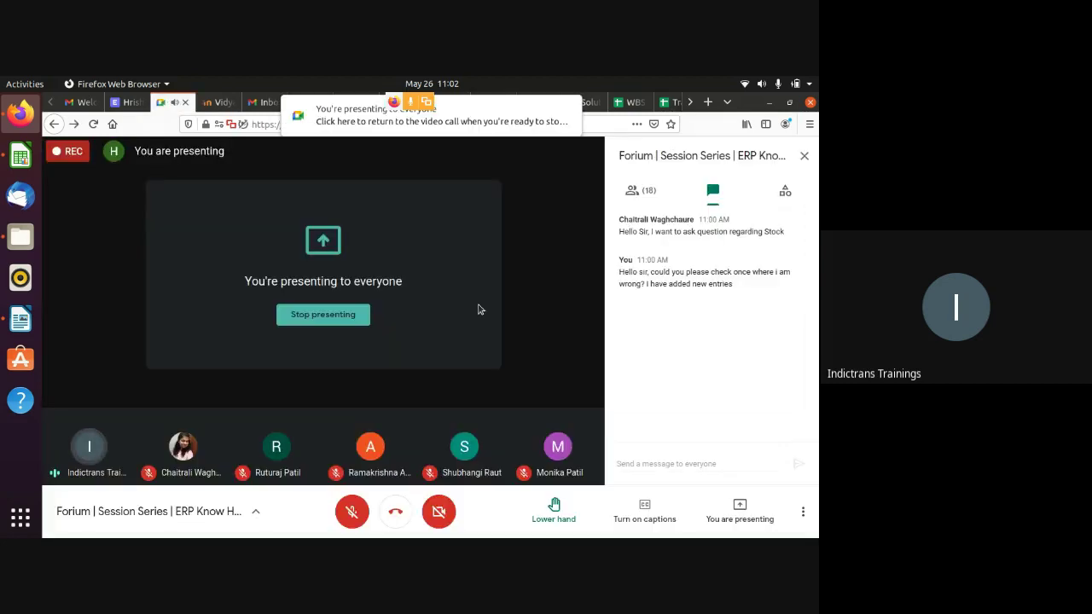
scroll(623, 102, "down", 5)
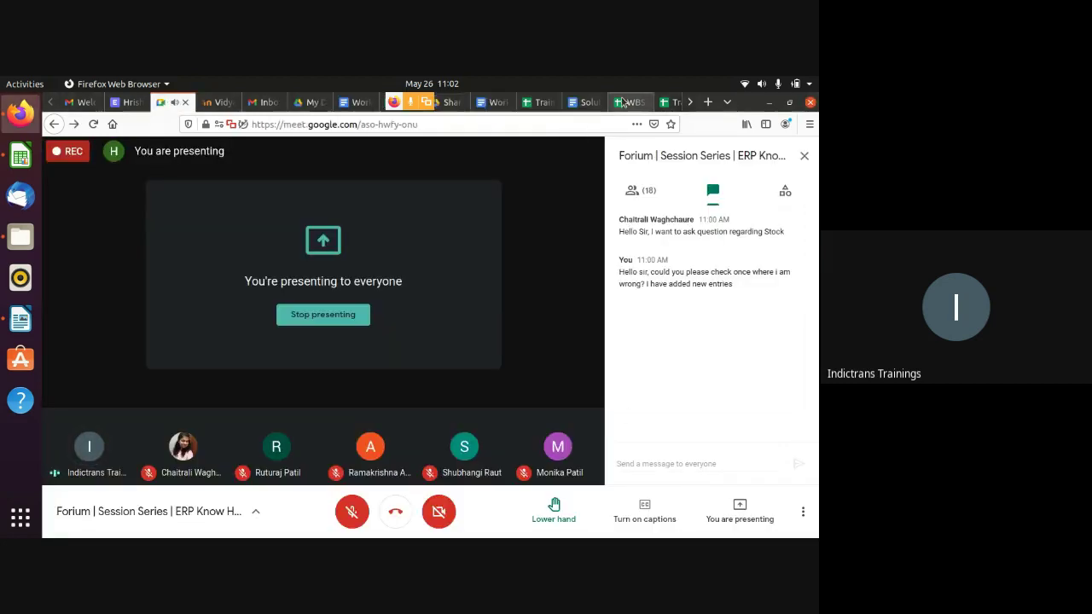
Switch to the Indictrans ERPNext page and open the General Ledger report.
left_click(622, 102)
left_click(478, 161)
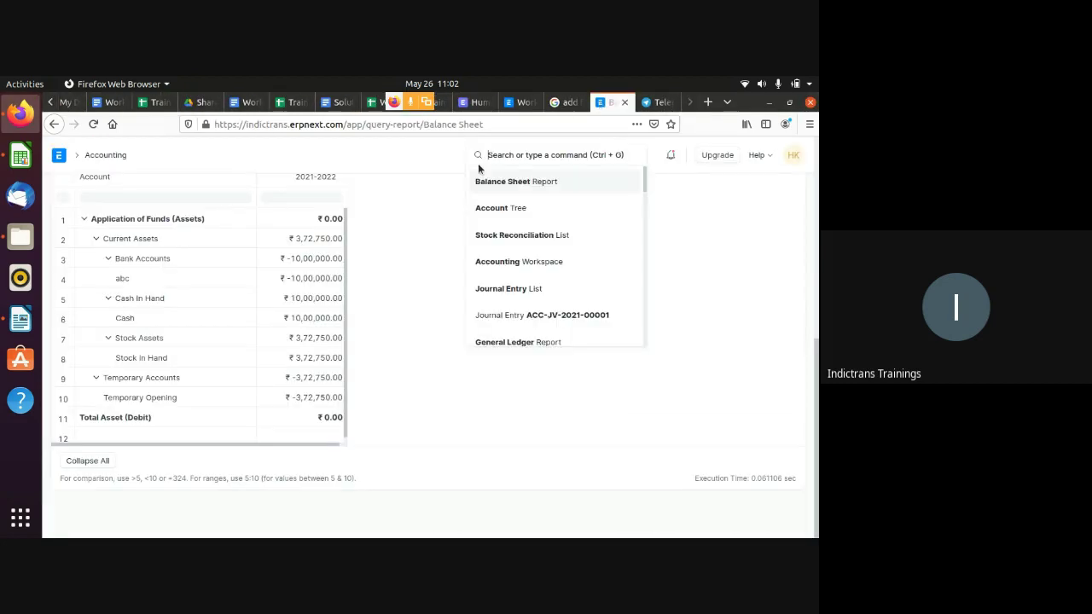
type("g")
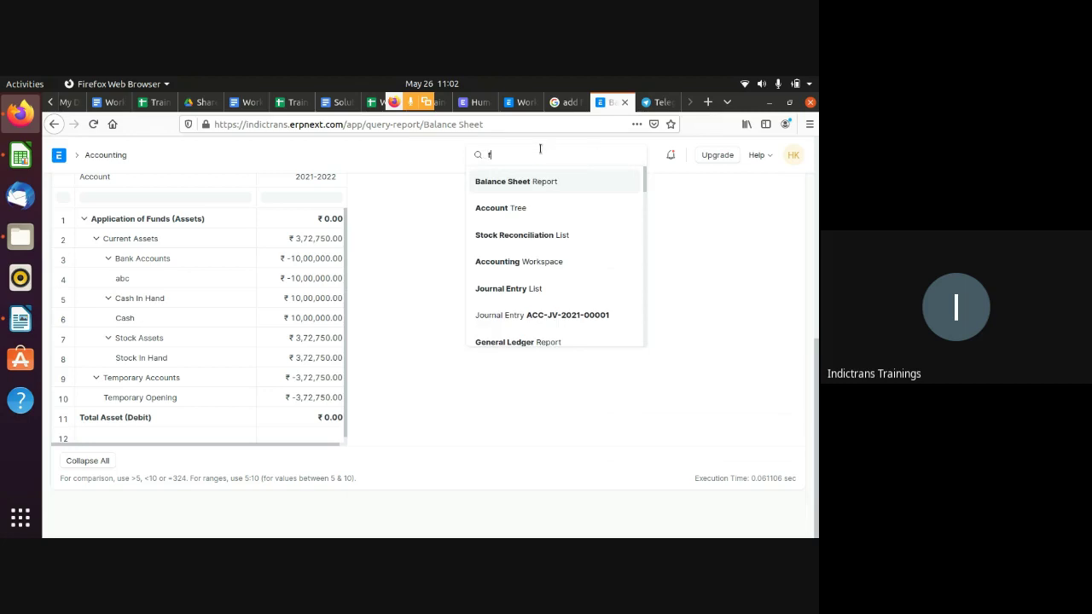
key("BackSpace")
type("gener")
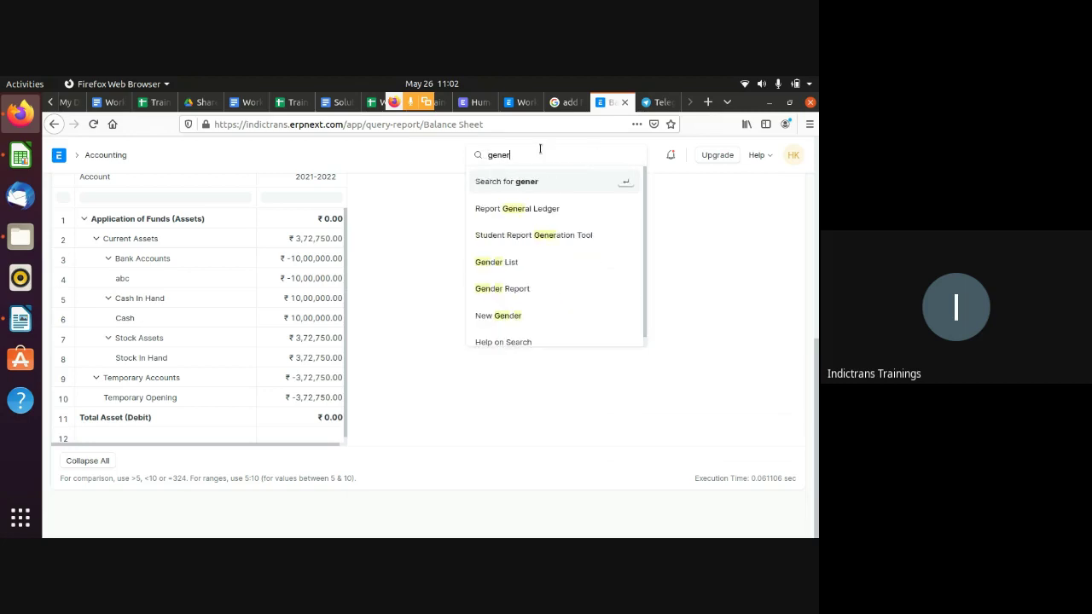
left_click(538, 212)
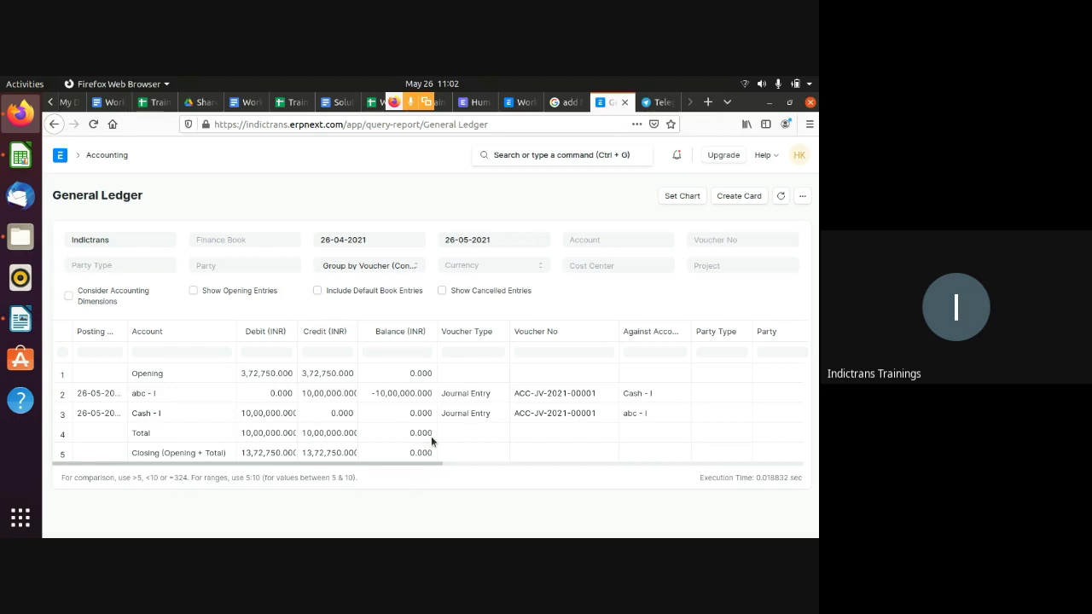
Open the Journal Entry voucher behind the abc - I row of the General Ledger.
left_click(548, 155)
type("j")
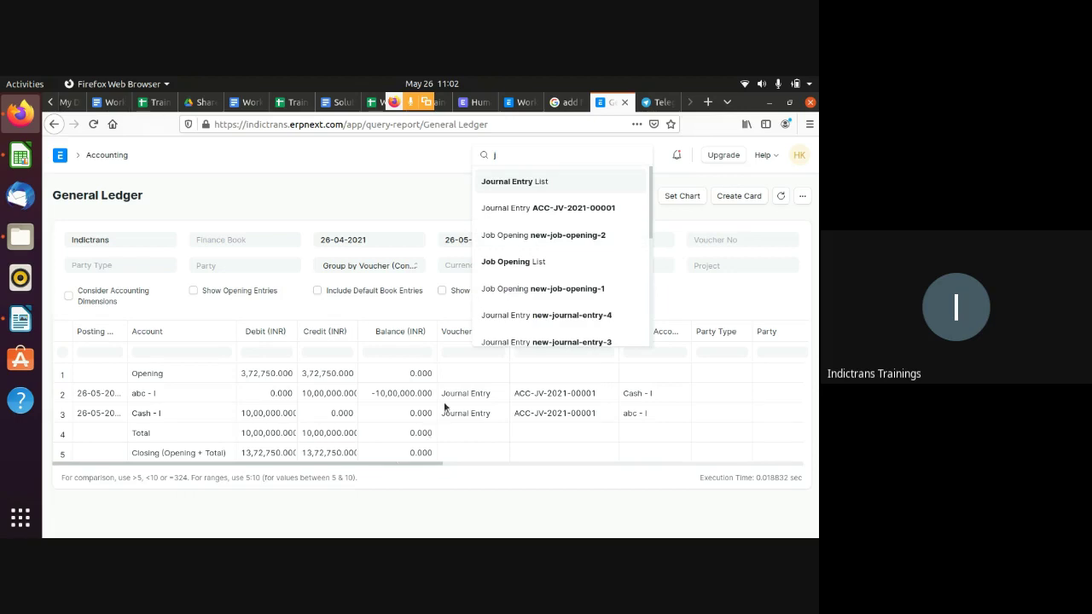
left_click(415, 394)
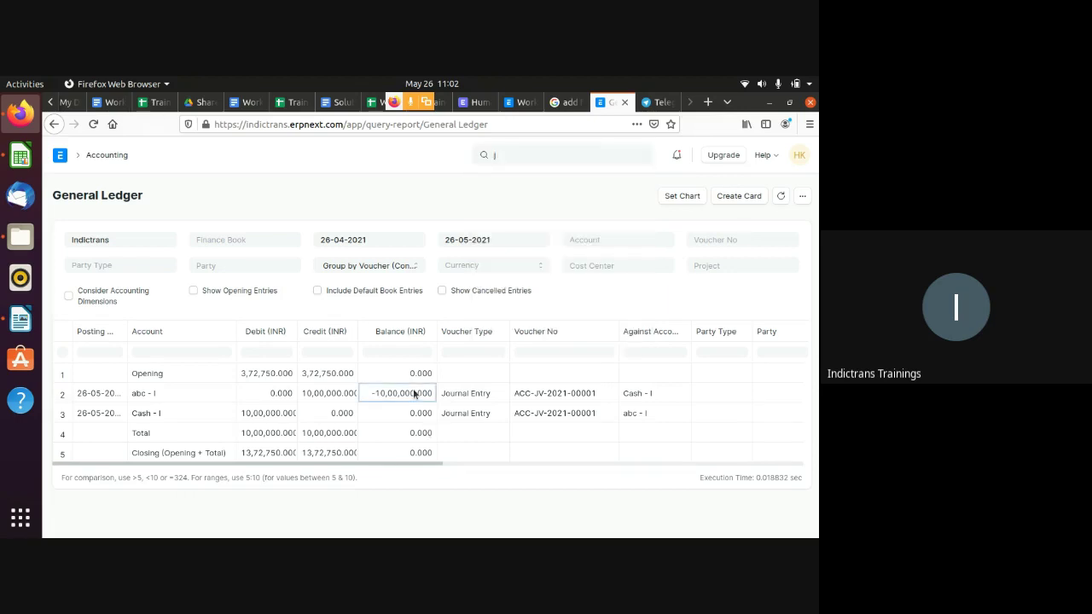
left_click(444, 393)
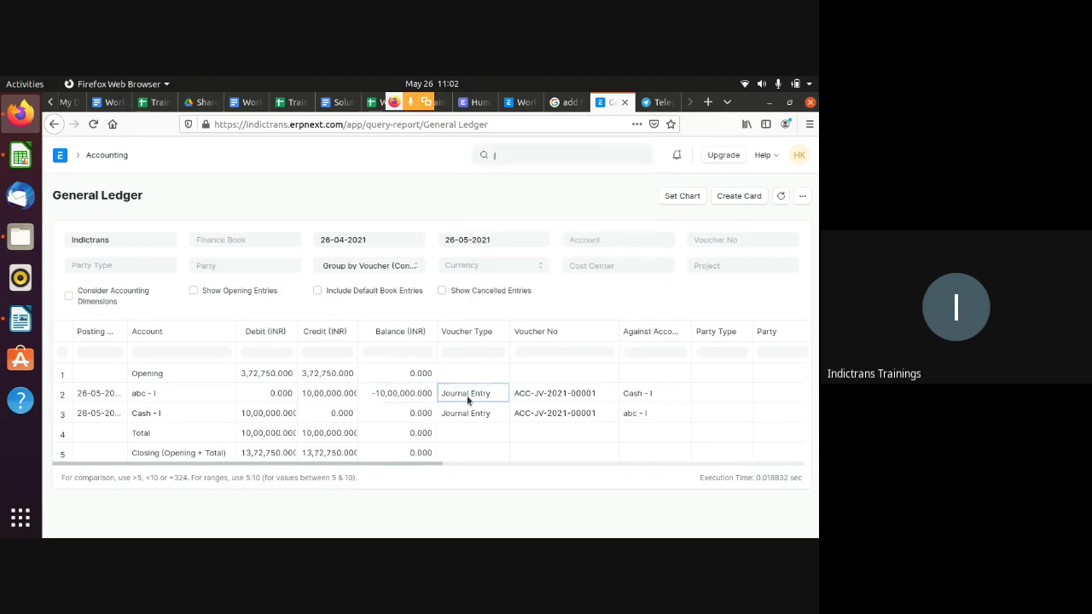
left_click(541, 394)
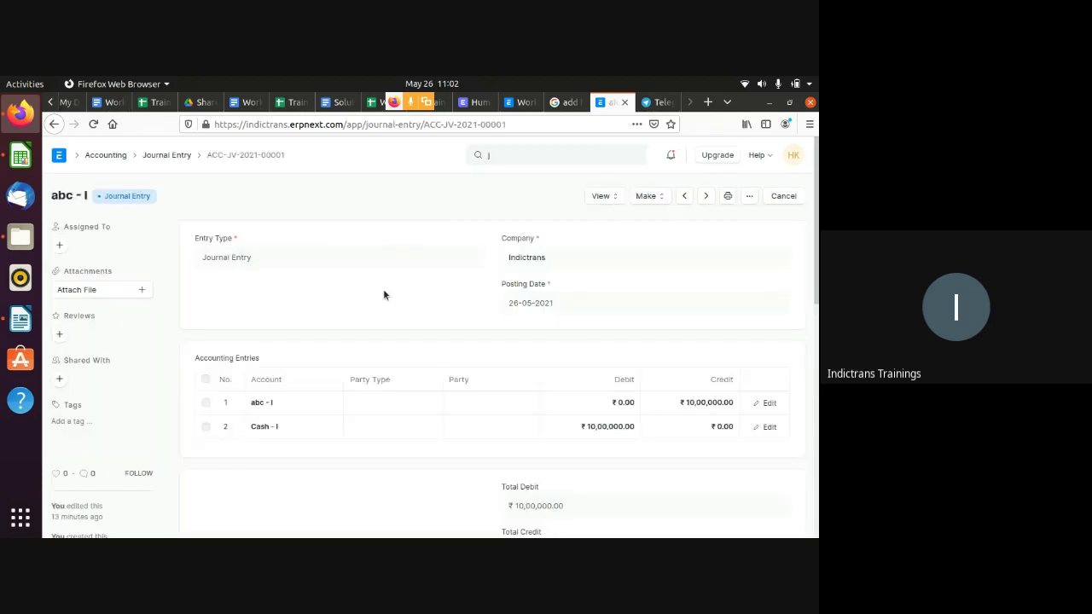
Examine the journal entry's debit and credit rows, and compare them with the Opening Entries sheet in LibreOffice Calc.
scroll(383, 295, "down", 4)
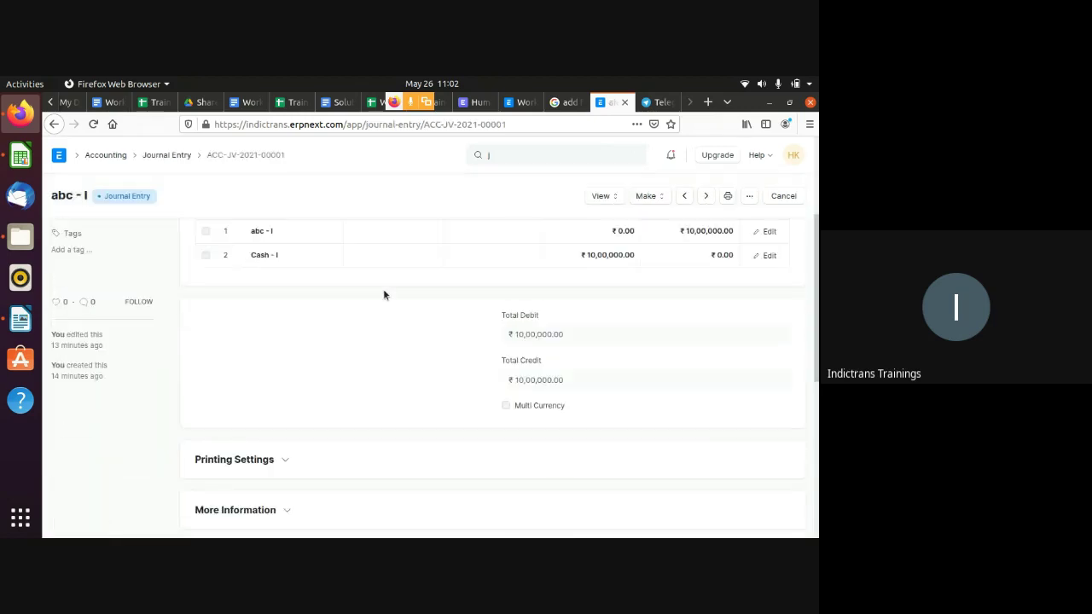
scroll(383, 294, "up", 2)
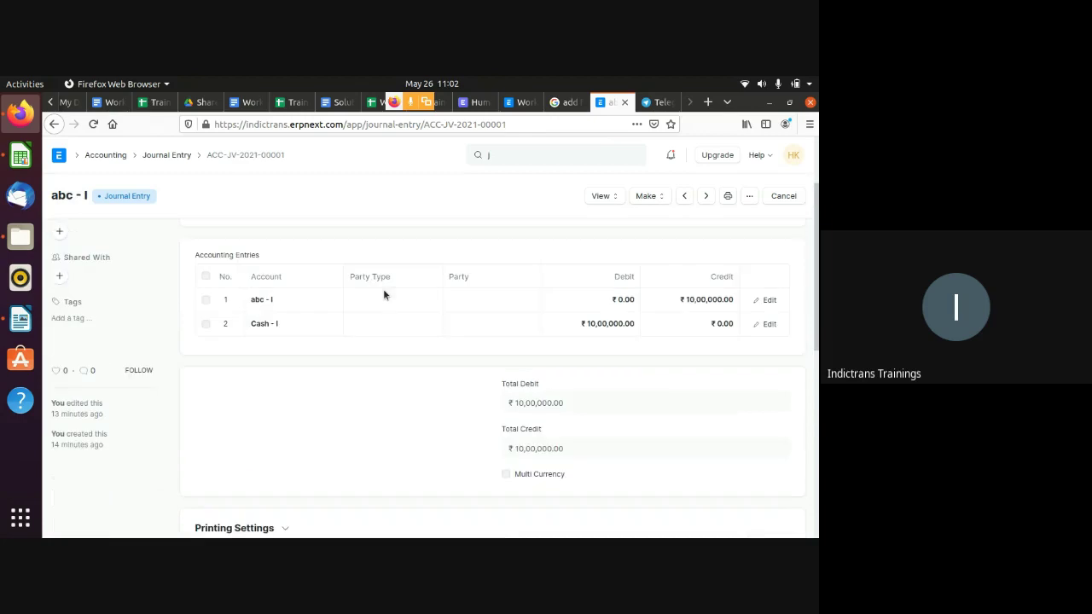
left_click(21, 157)
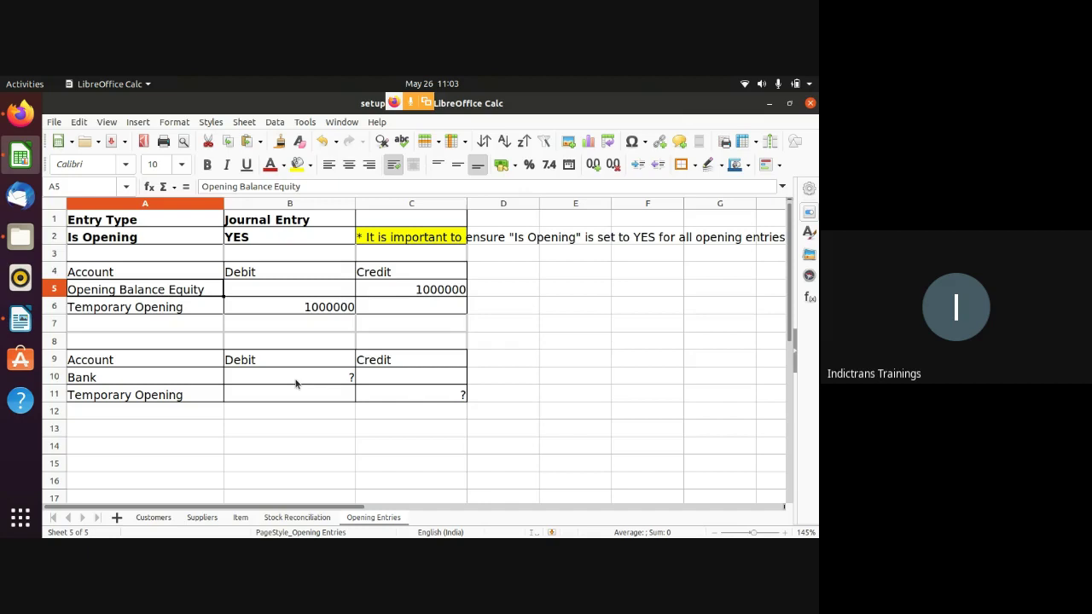
left_click(21, 119)
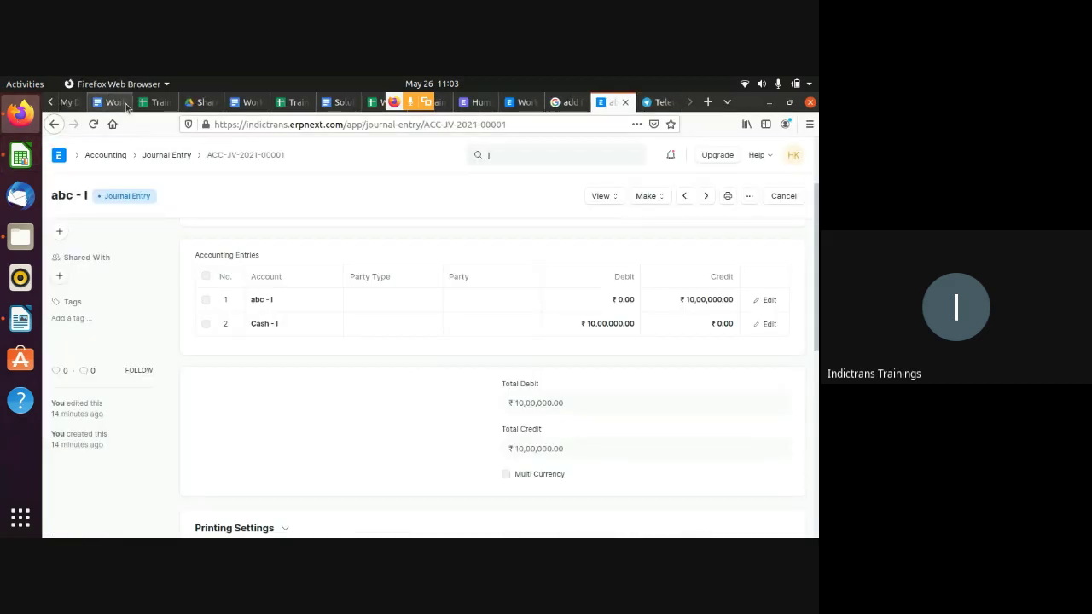
Switch to the Google Meet call and send the chat message "okay sir.." to everyone.
scroll(197, 103, "up", 5)
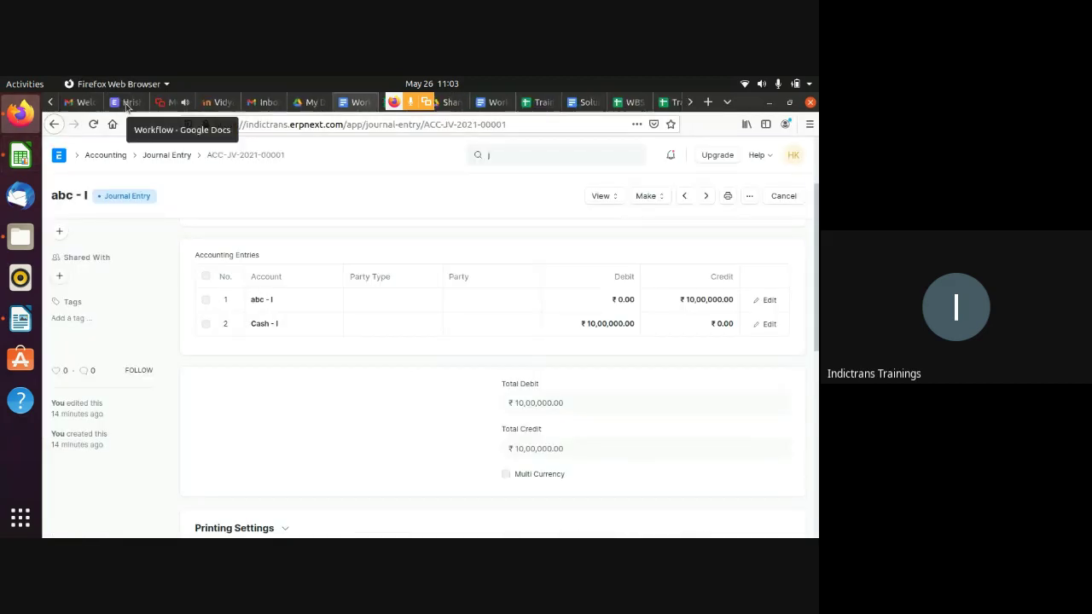
left_click(182, 104)
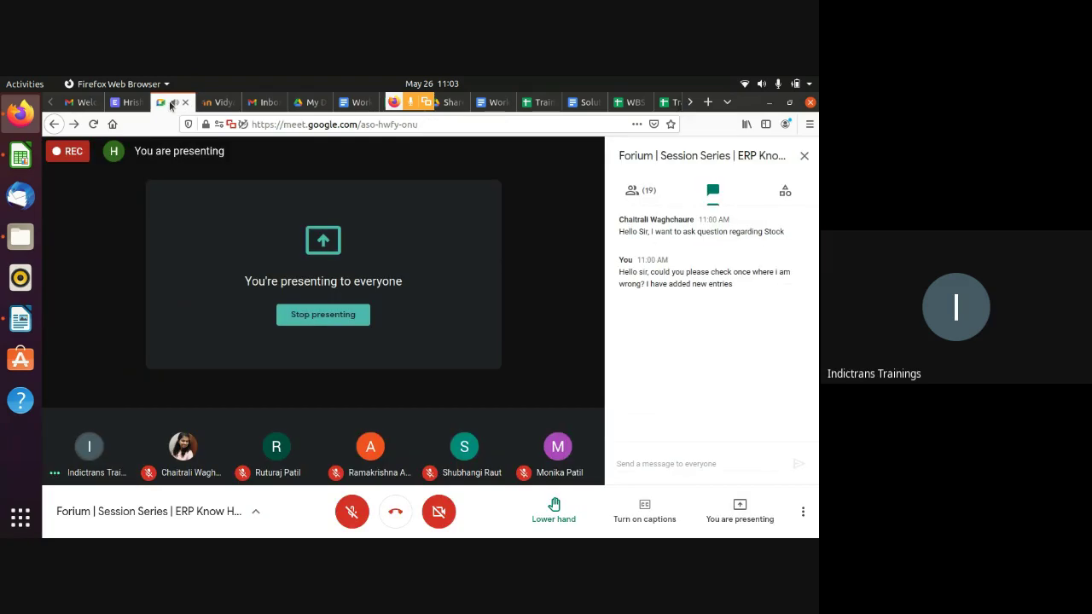
left_click(705, 463)
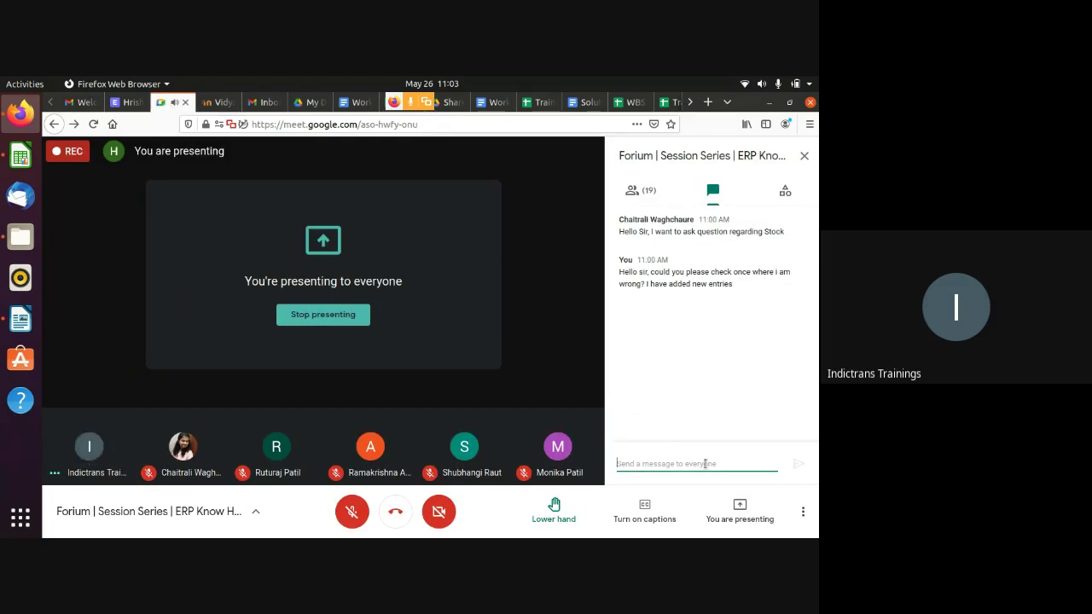
type("okay")
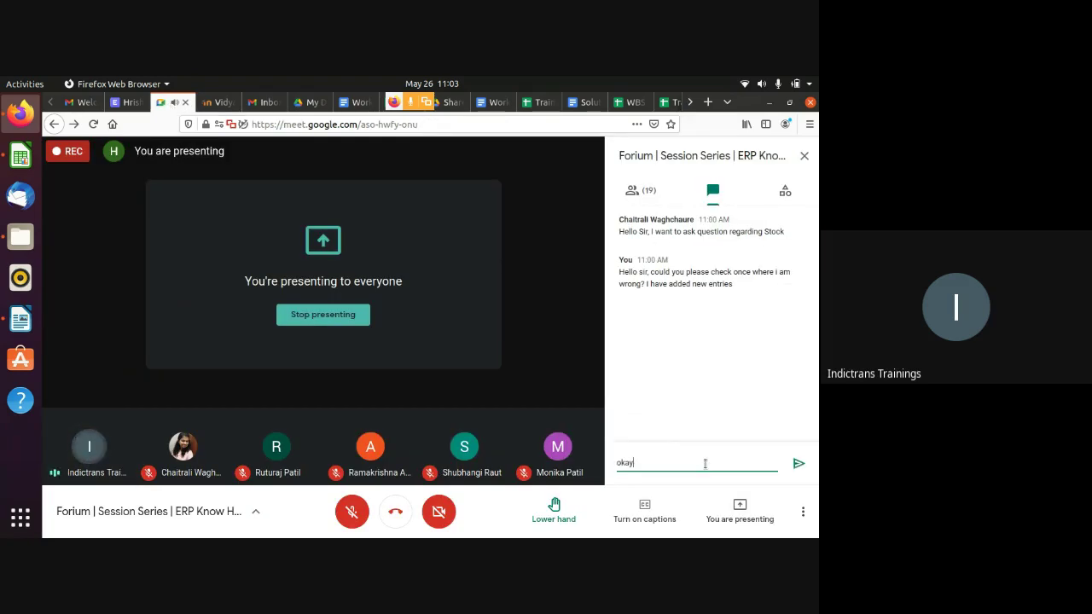
type(" si")
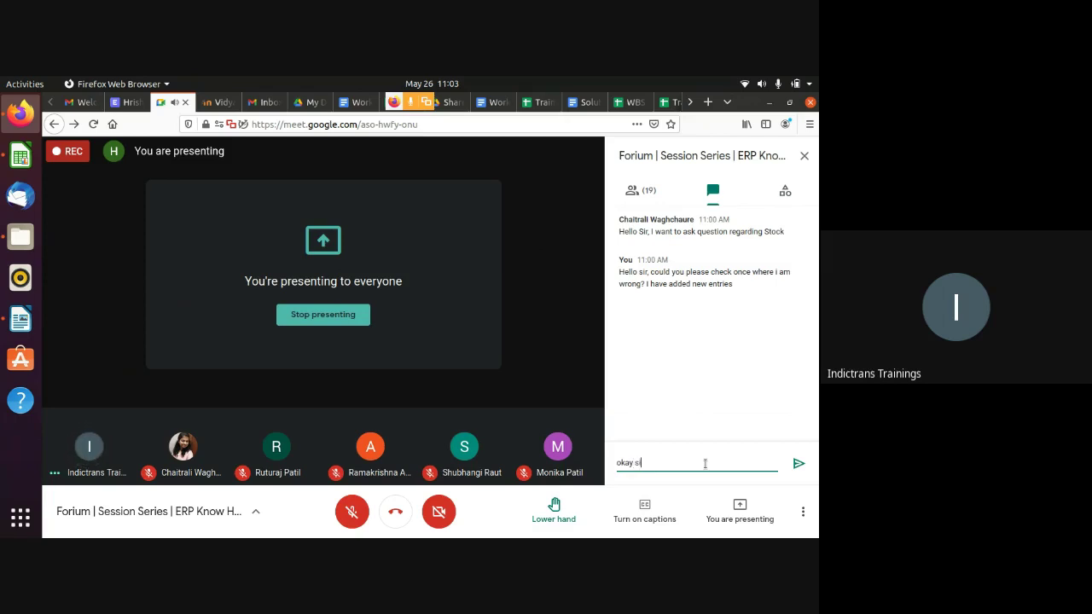
type("r. ")
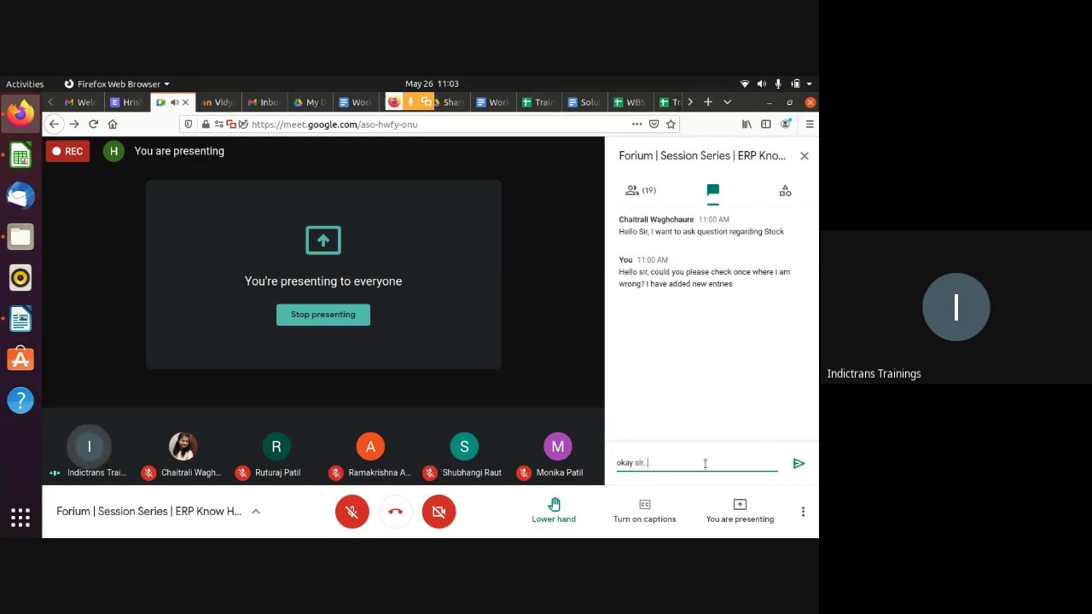
type("w")
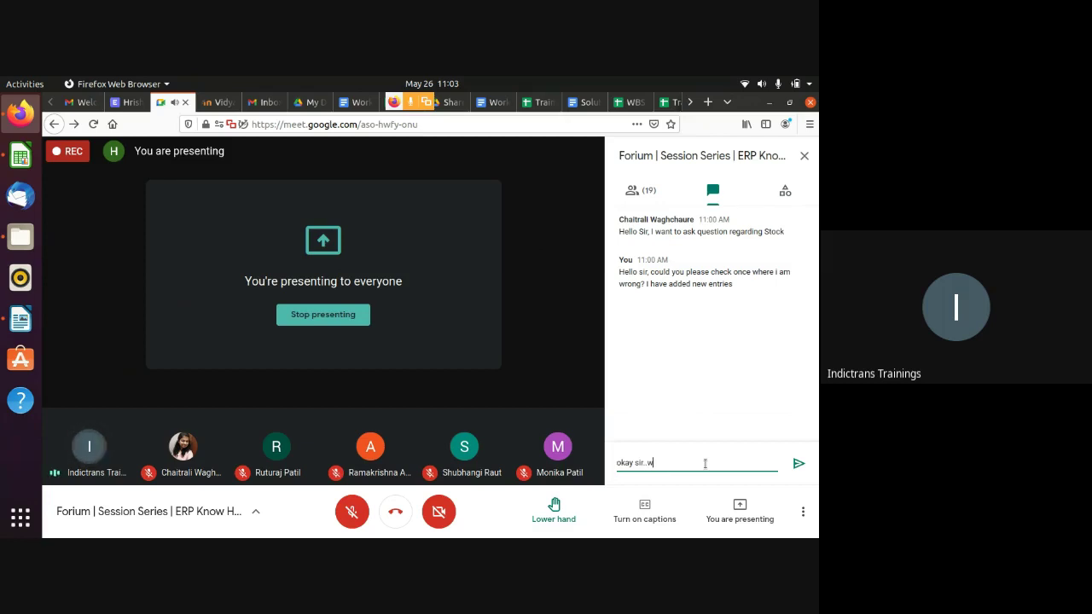
key("BackSpace")
key("Return")
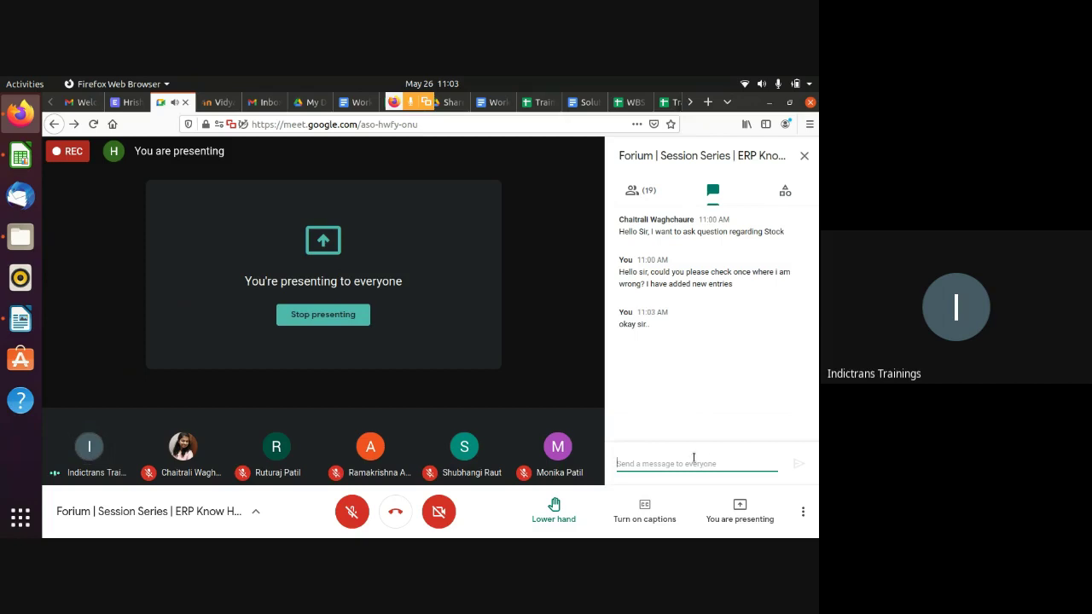
Send the chat message "What else i need to add" and start drafting another with "Am i m".
type("what else i")
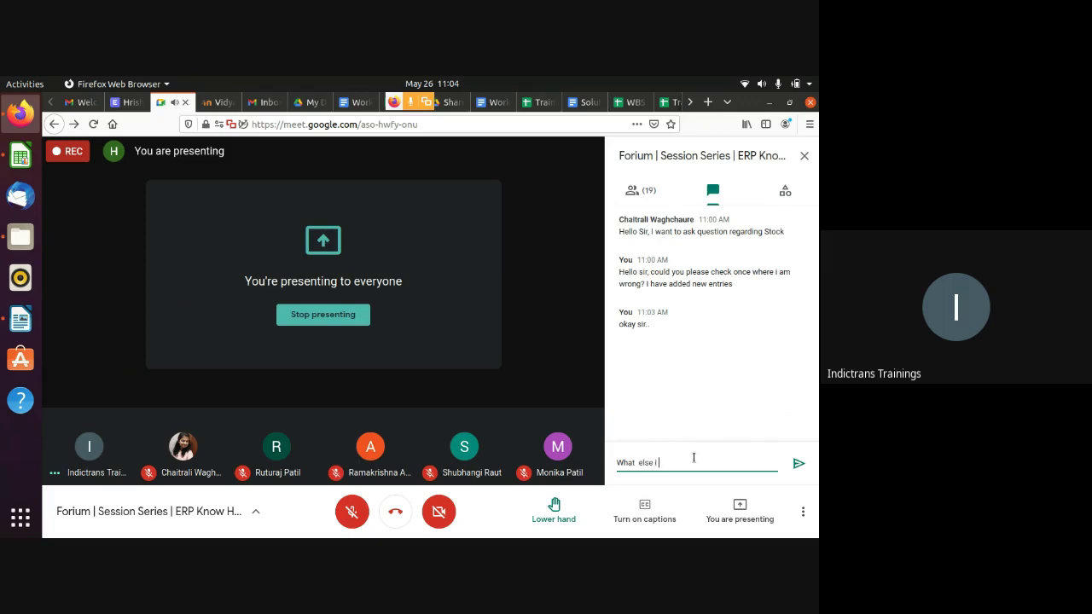
type(" need to add")
key("Return")
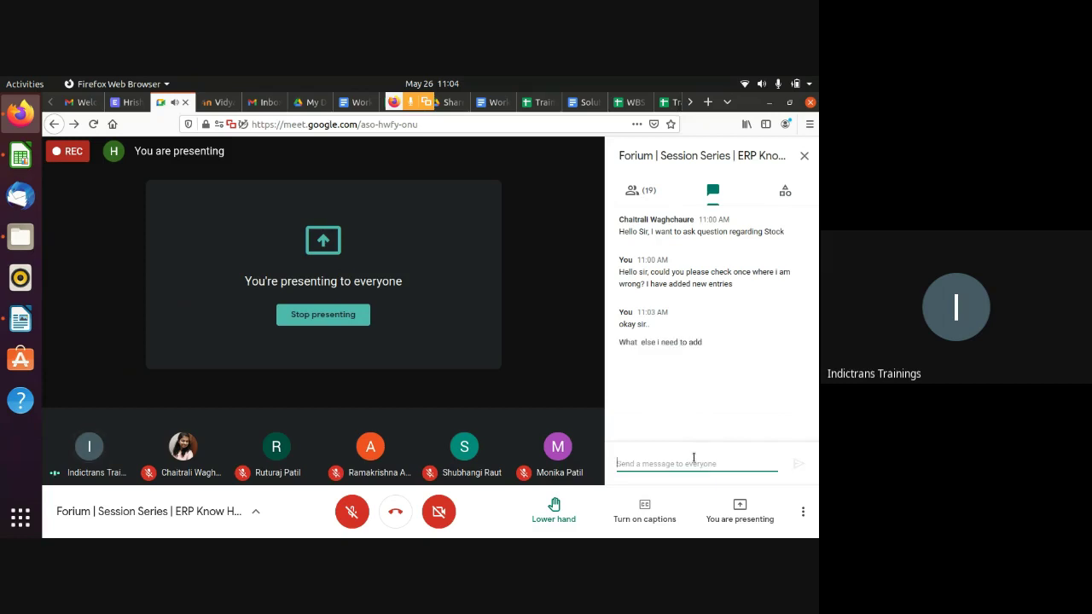
type("Am i")
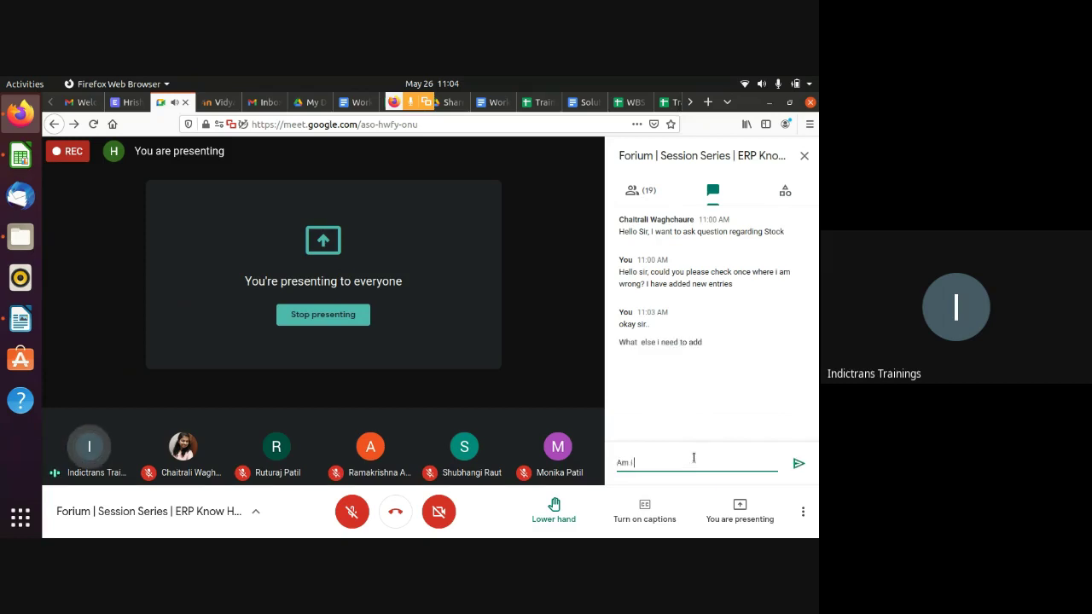
type(" m")
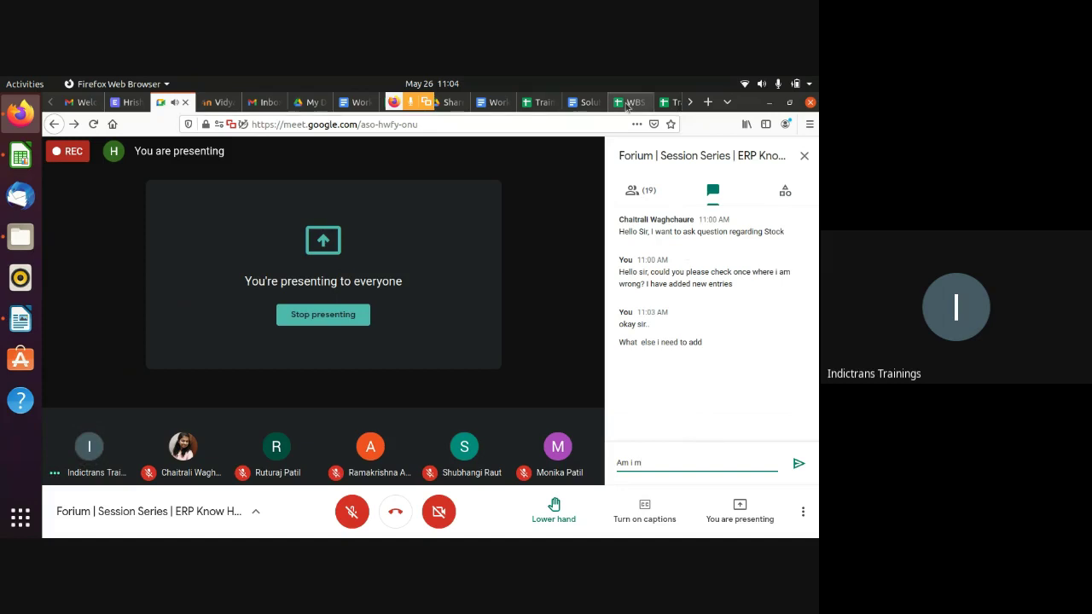
Switch to the ERPNext journal entry and open the Journal Entry list for Indictrans.
scroll(628, 104, "down", 5)
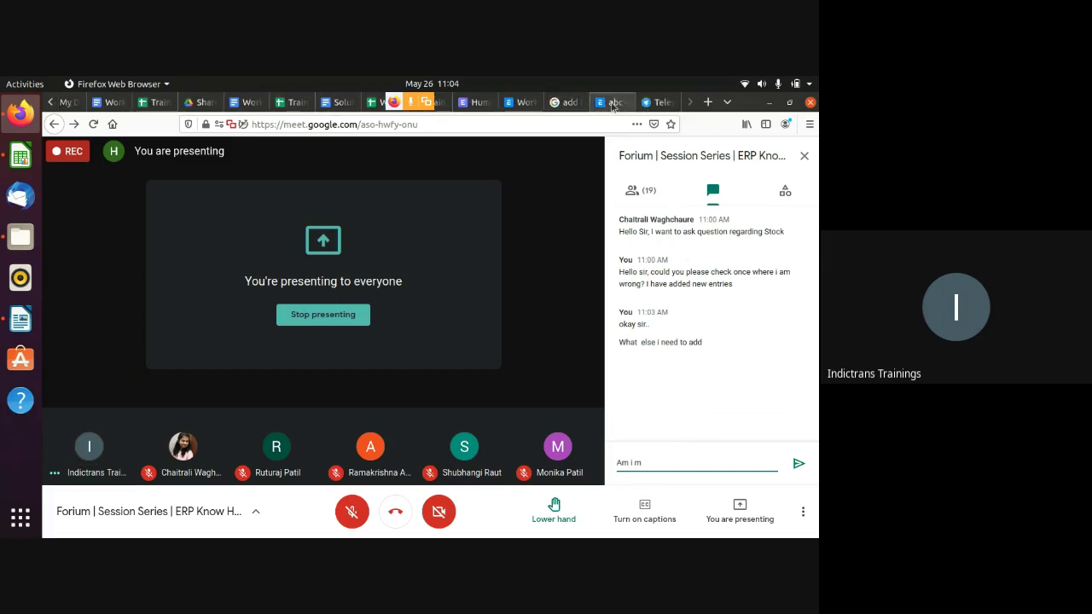
left_click(611, 103)
scroll(531, 290, "up", 1)
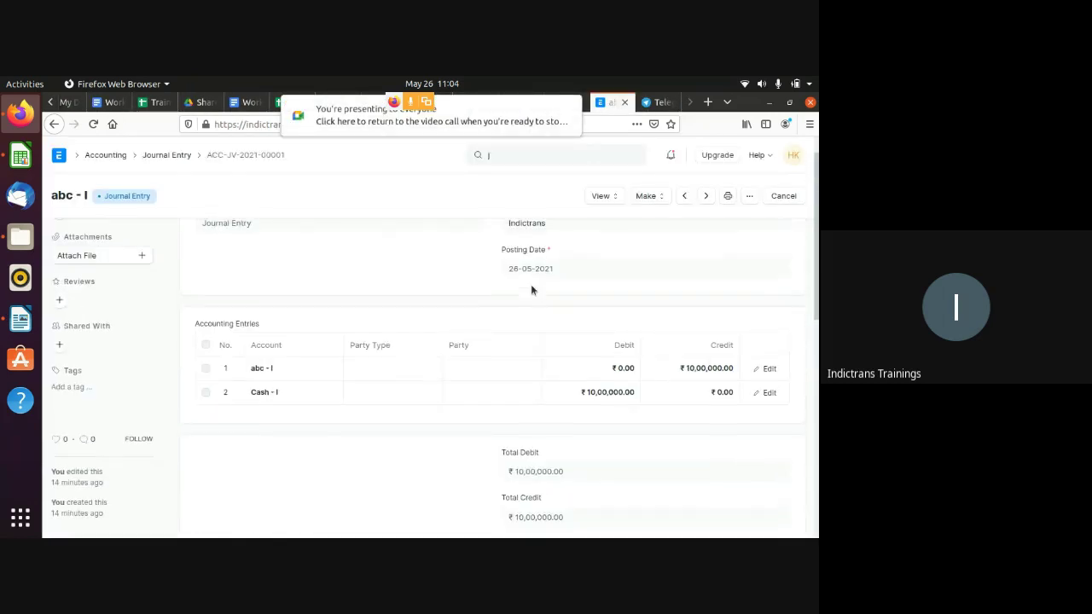
scroll(530, 289, "up", 1)
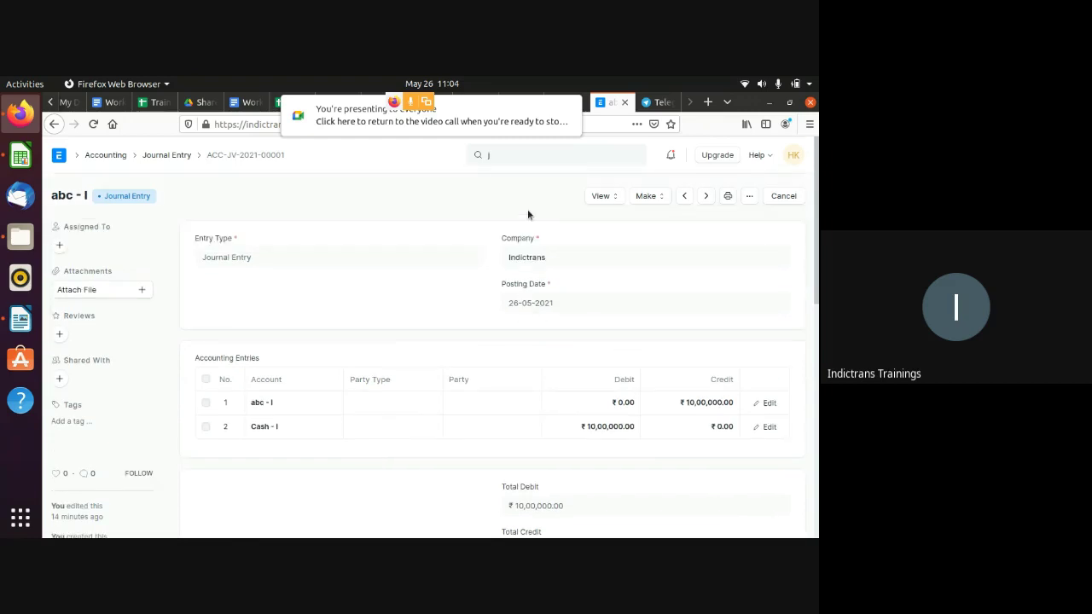
left_click(497, 152)
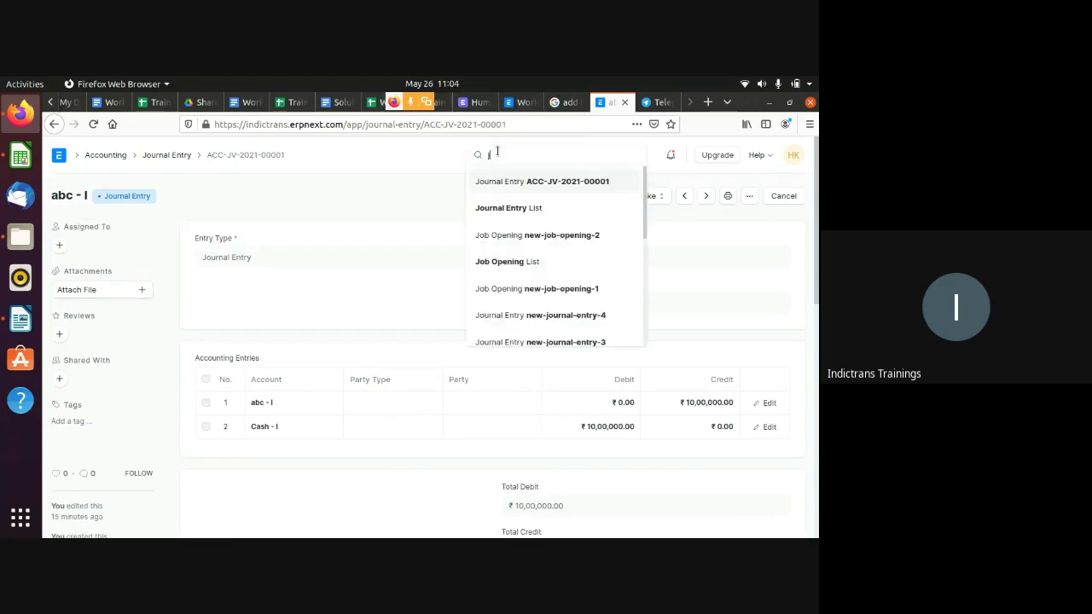
left_click(499, 208)
left_click(547, 155)
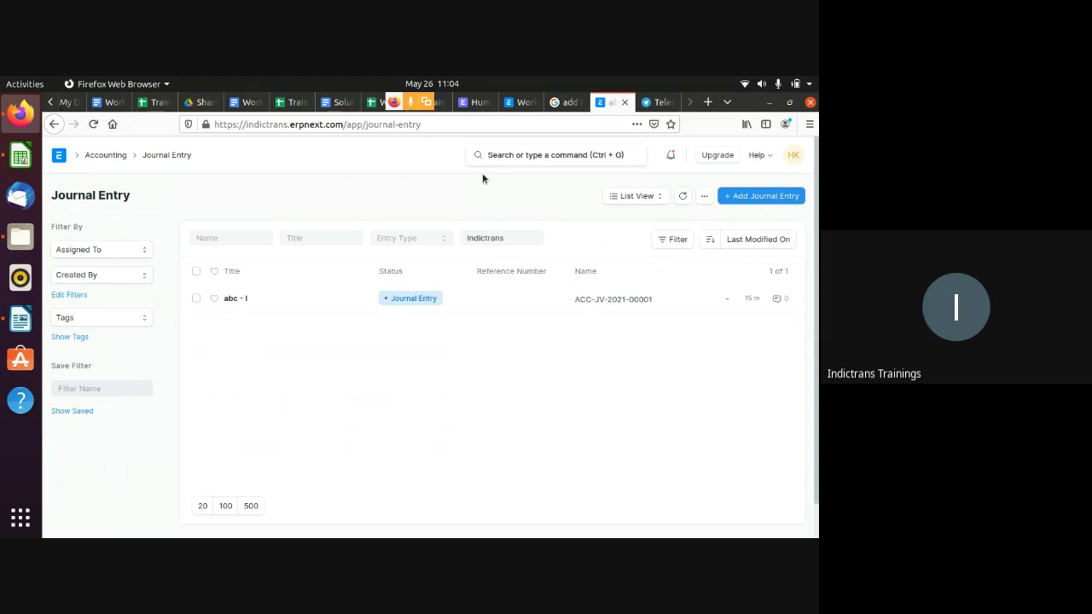
Return to the Google Meet call and consult the Opening Entries sheet in LibreOffice Calc before coming back to the chat.
scroll(163, 100, "up", 3)
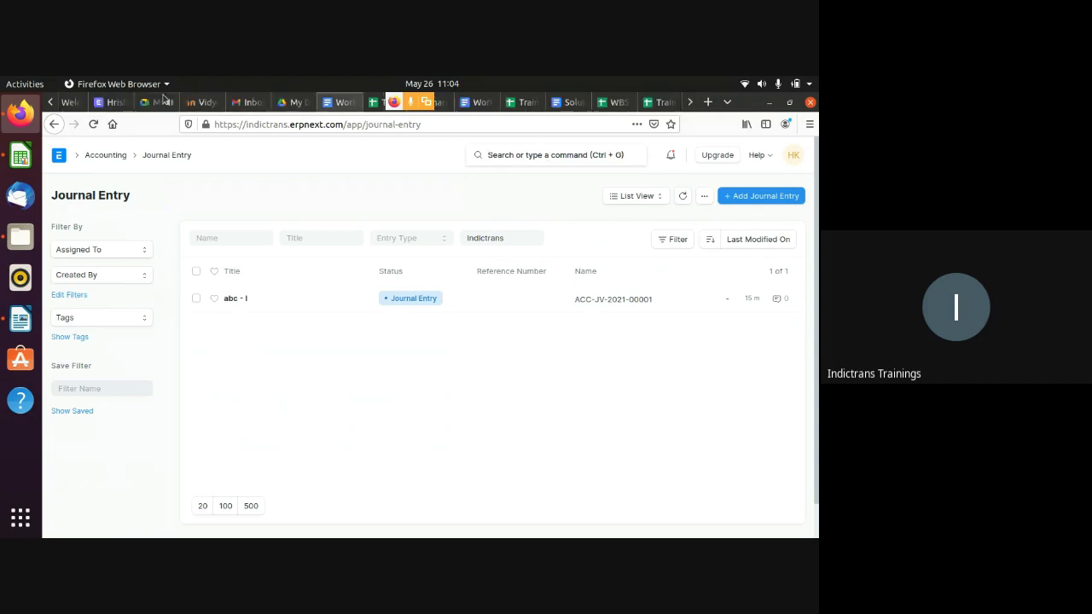
left_click(160, 101)
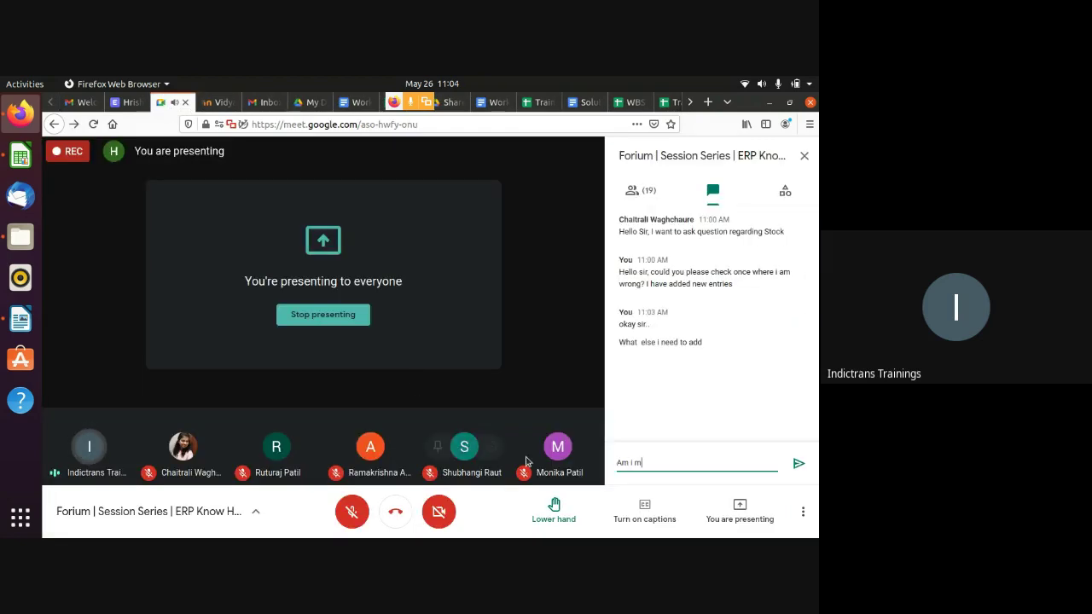
left_click(21, 156)
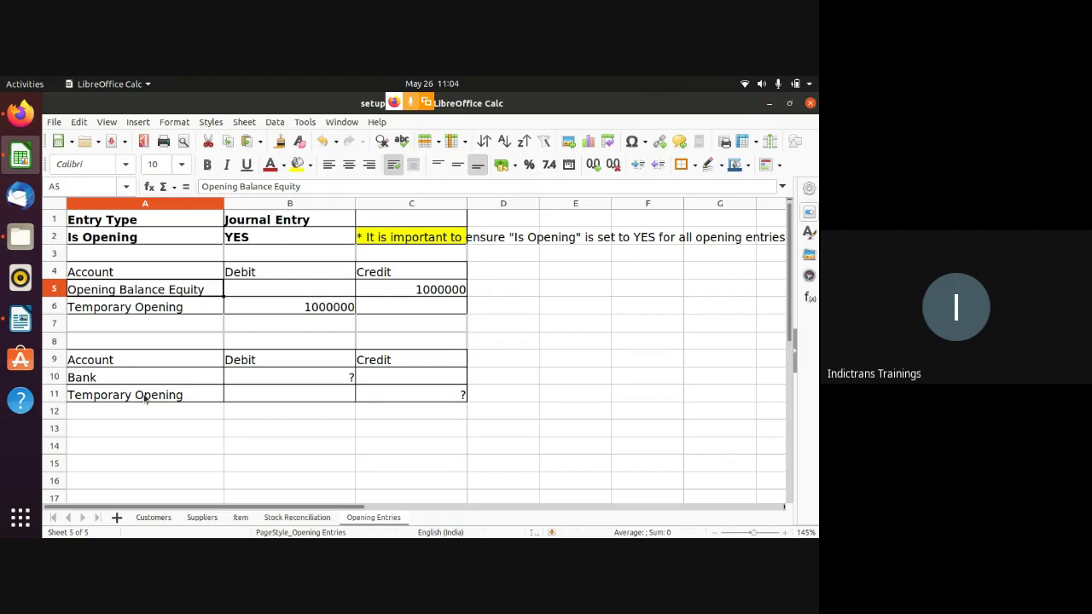
left_click(18, 117)
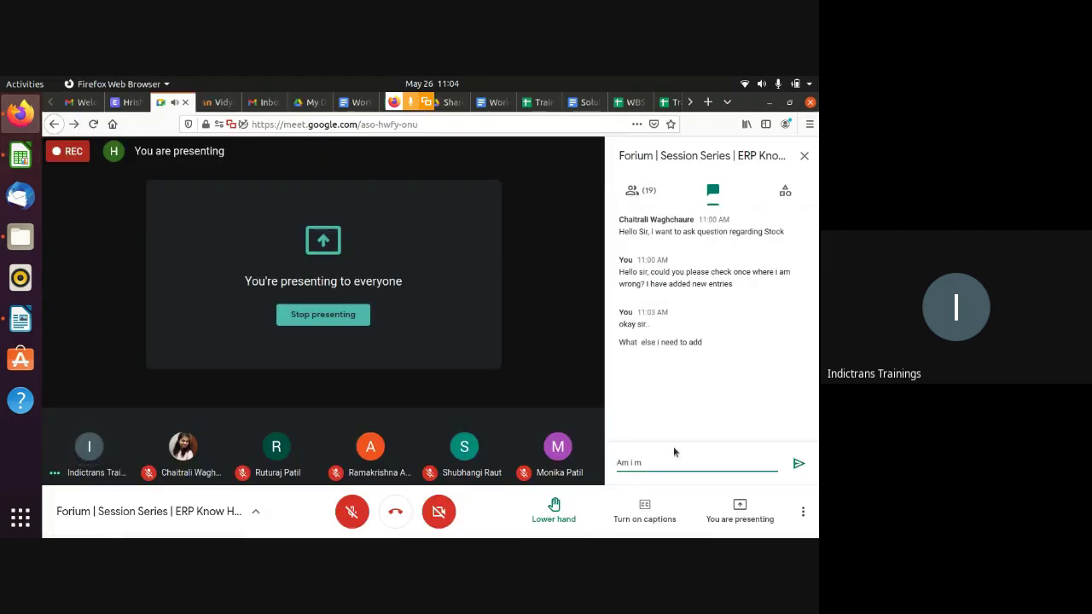
Replace the unsent chat draft with "okay sir" and send it to everyone.
key("BackSpace")
key("BackSpace")
key("BackSpace")
key("BackSpace")
key("BackSpace")
key("BackSpace")
type("okay sir")
key("Return")
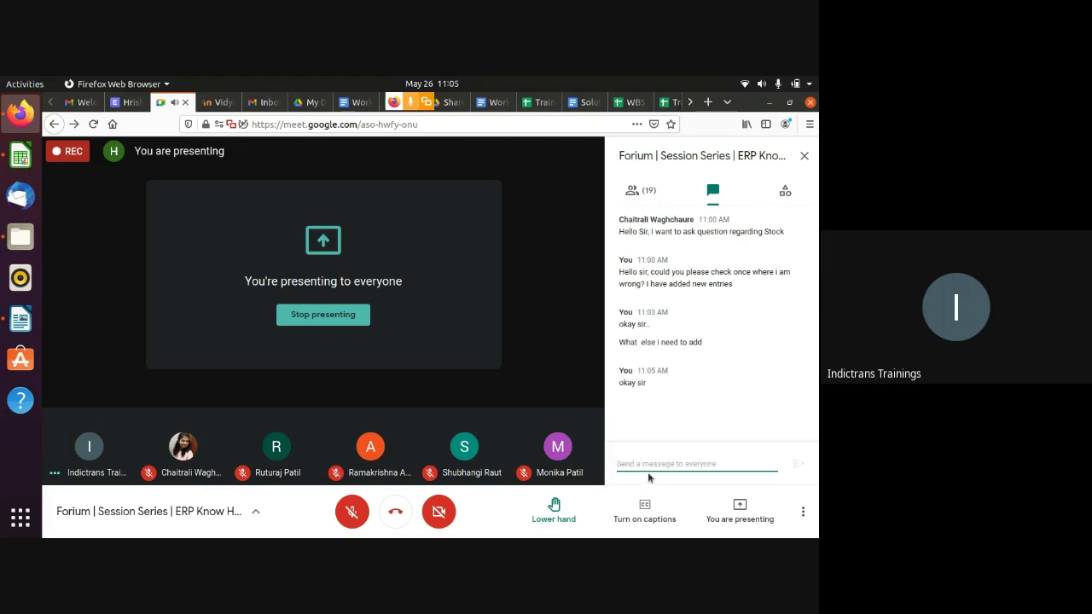
Send the chat message "thank you" to everyone and stop presenting the screen in the Meet call.
type("tha")
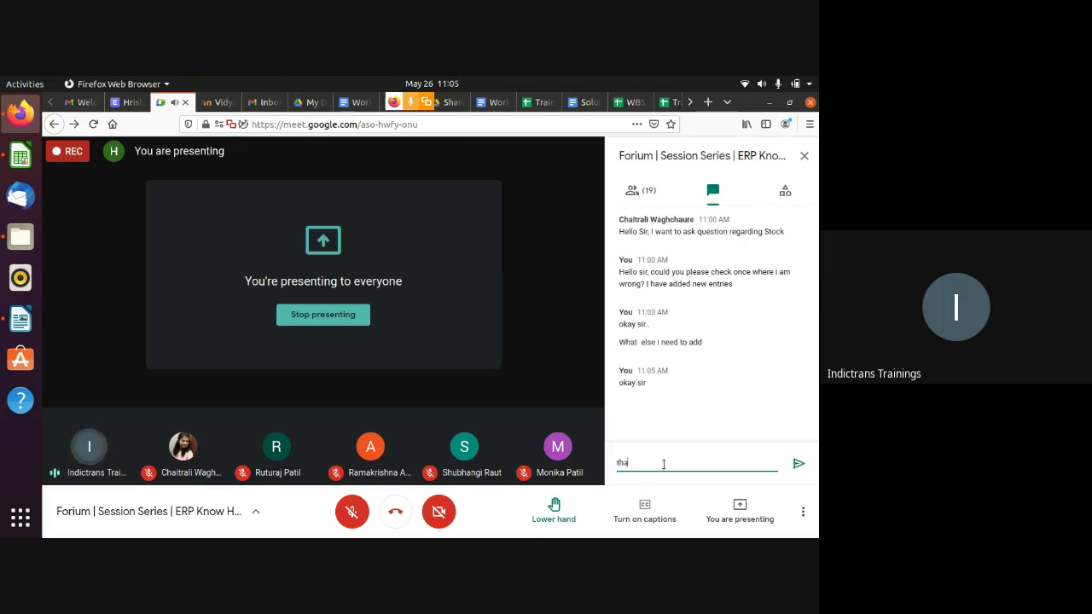
type("nk you")
key("Return")
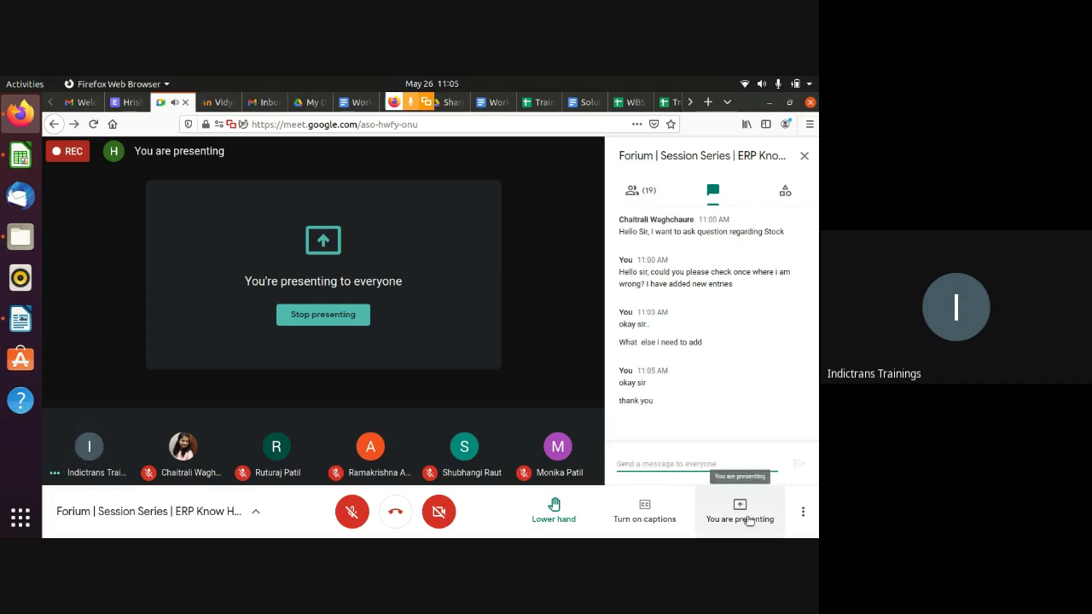
left_click(355, 323)
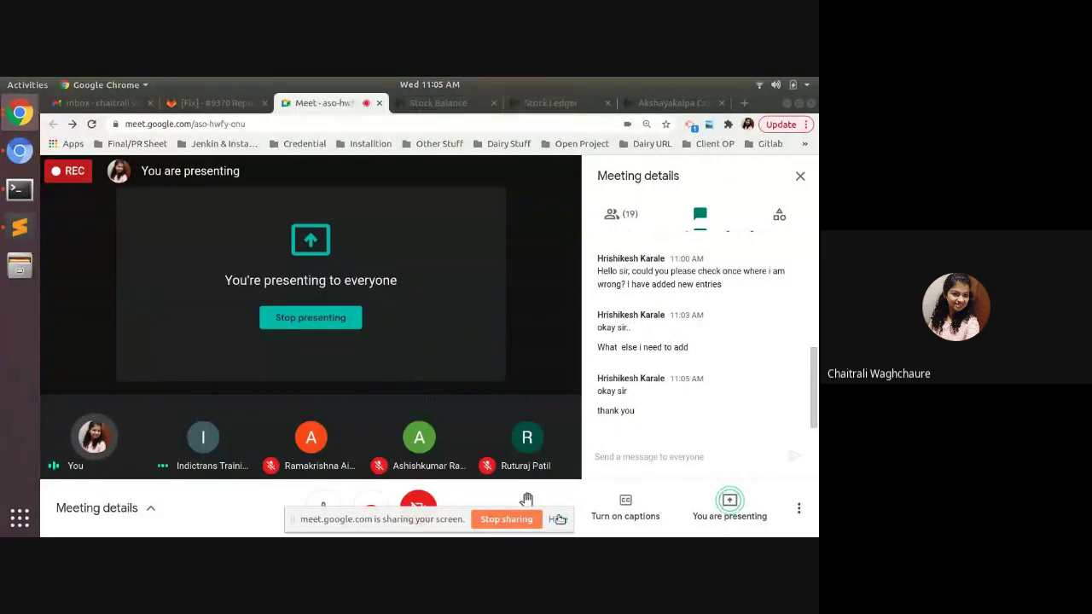
Switch to the Stock Balance report, open the ERPNext desk in a separate tab placed last, and open Stock Settings there.
left_click(559, 519)
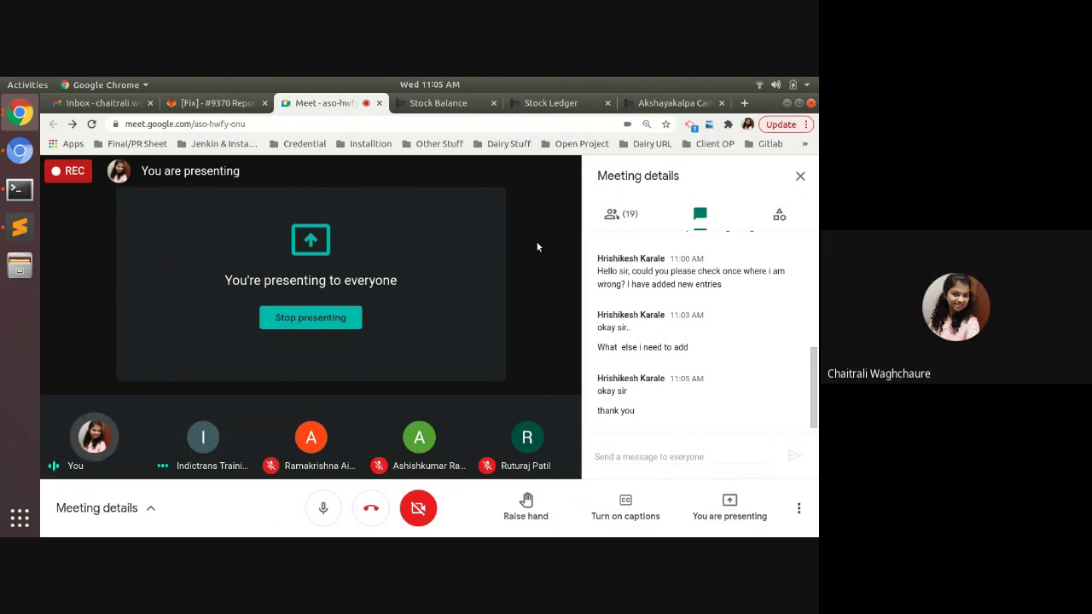
left_click(460, 104)
right_click(92, 167)
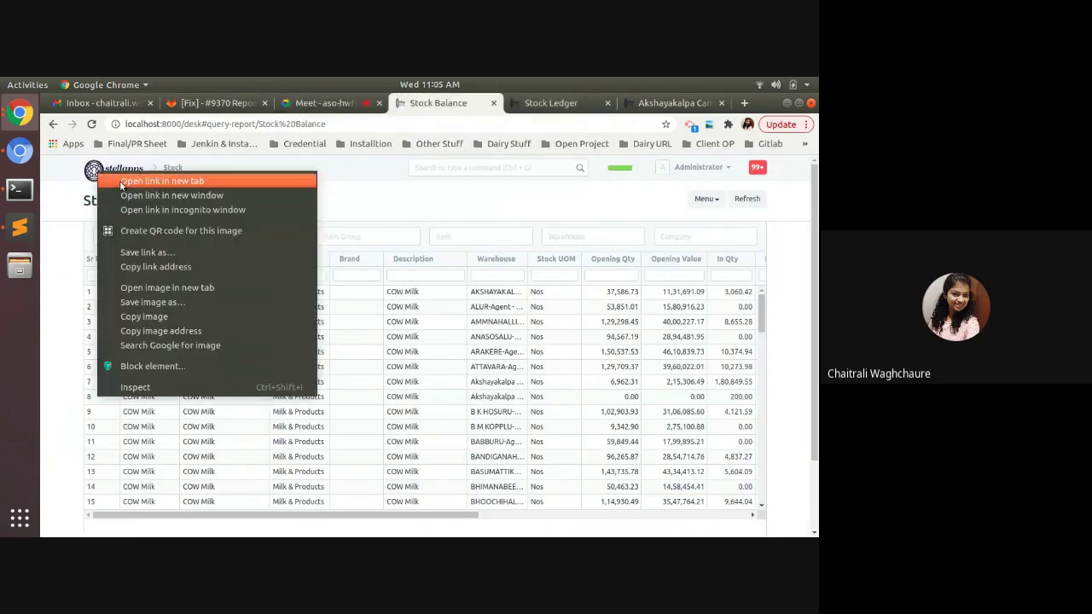
left_click(101, 175)
left_click_drag(498, 112, 687, 106)
left_click(488, 166)
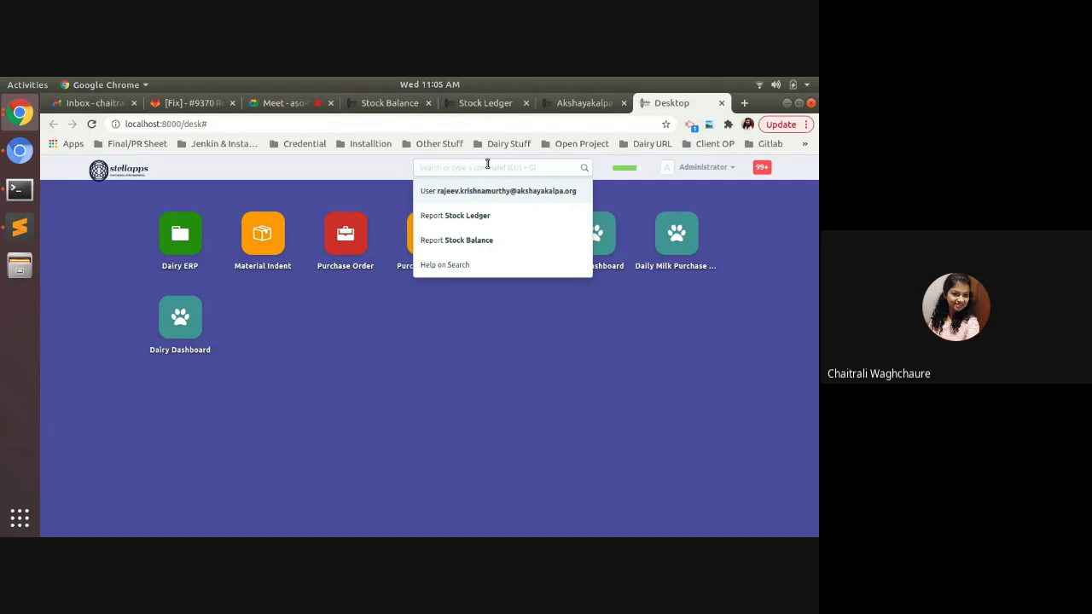
type("Stock")
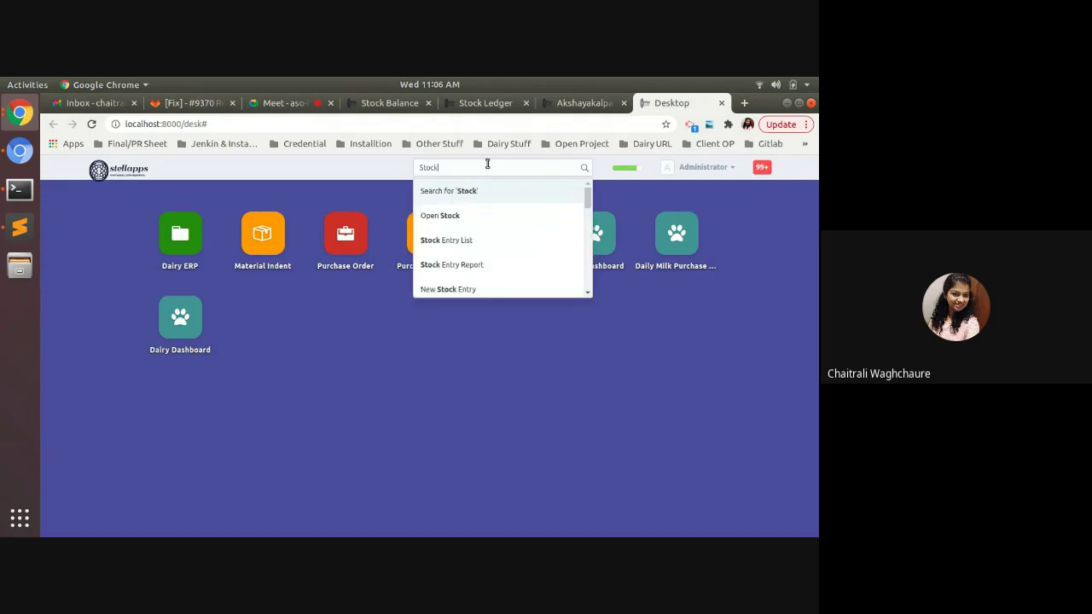
scroll(490, 241, "down", 4)
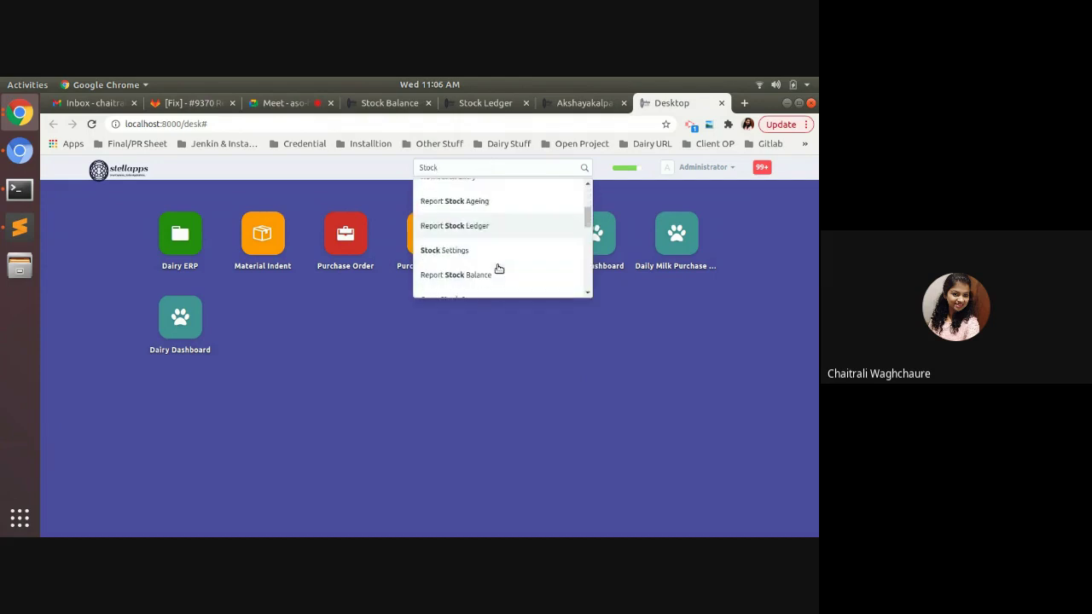
left_click(464, 237)
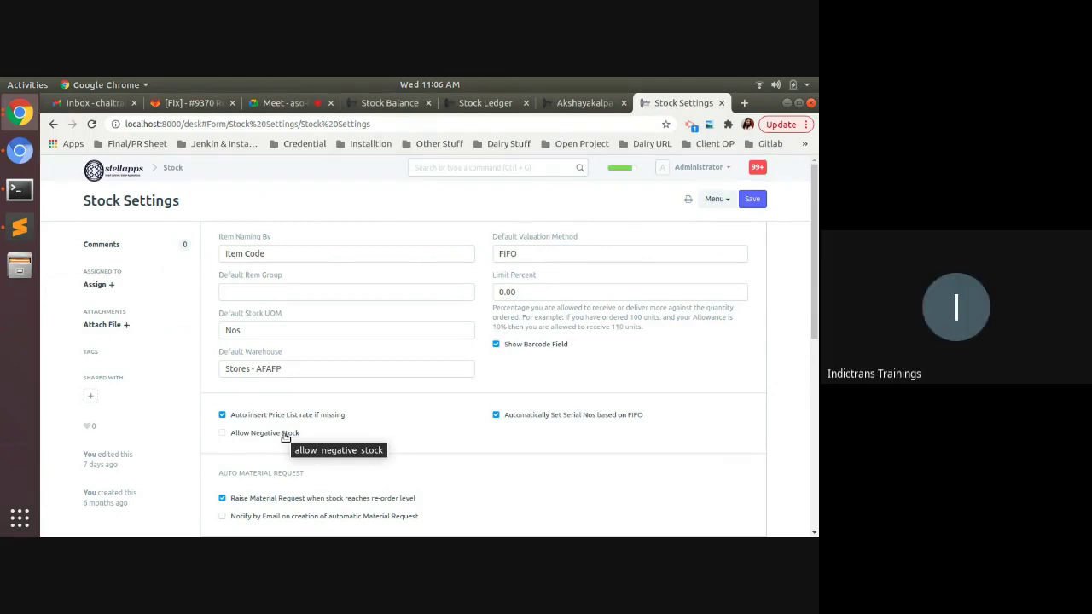
Switch to Chromium, open Material Transfer STE-2105-00011, copy the source warehouse from its COW Milk row, and return to the Stock Entry list.
left_click(30, 157)
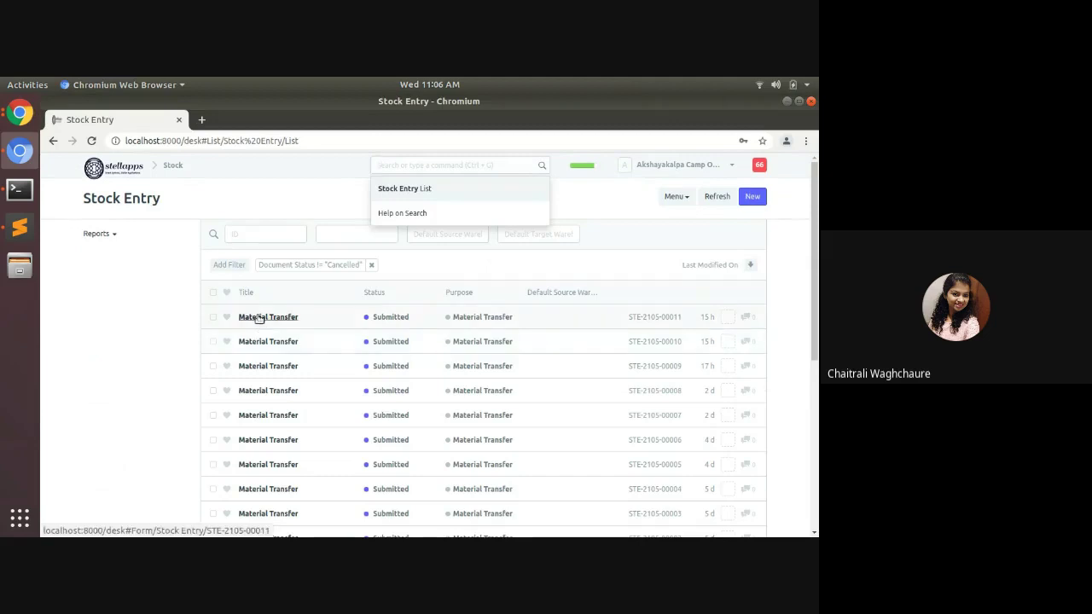
left_click(258, 317)
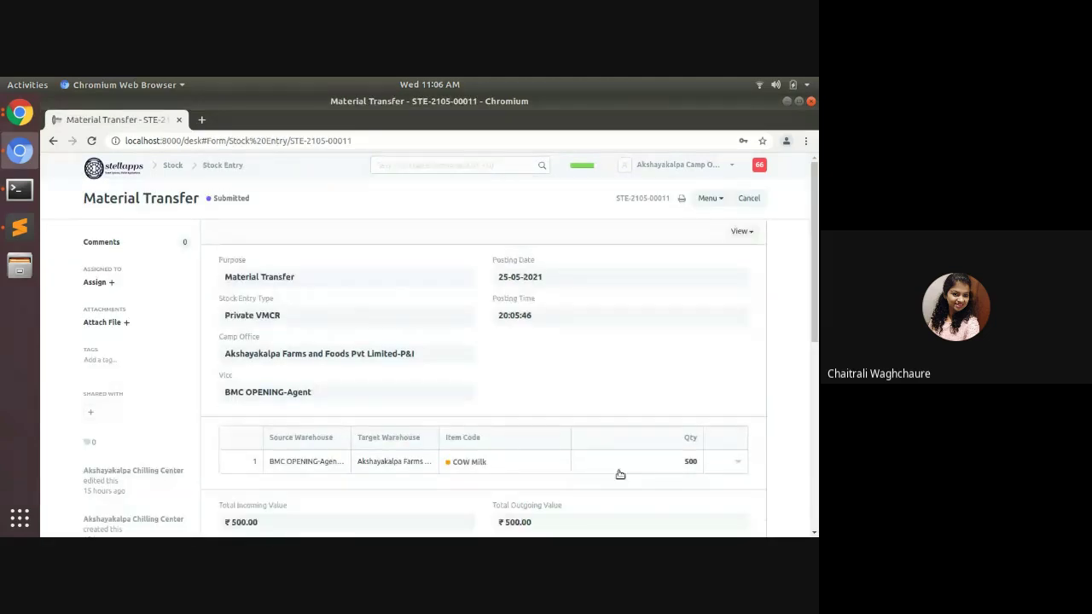
left_click(621, 471)
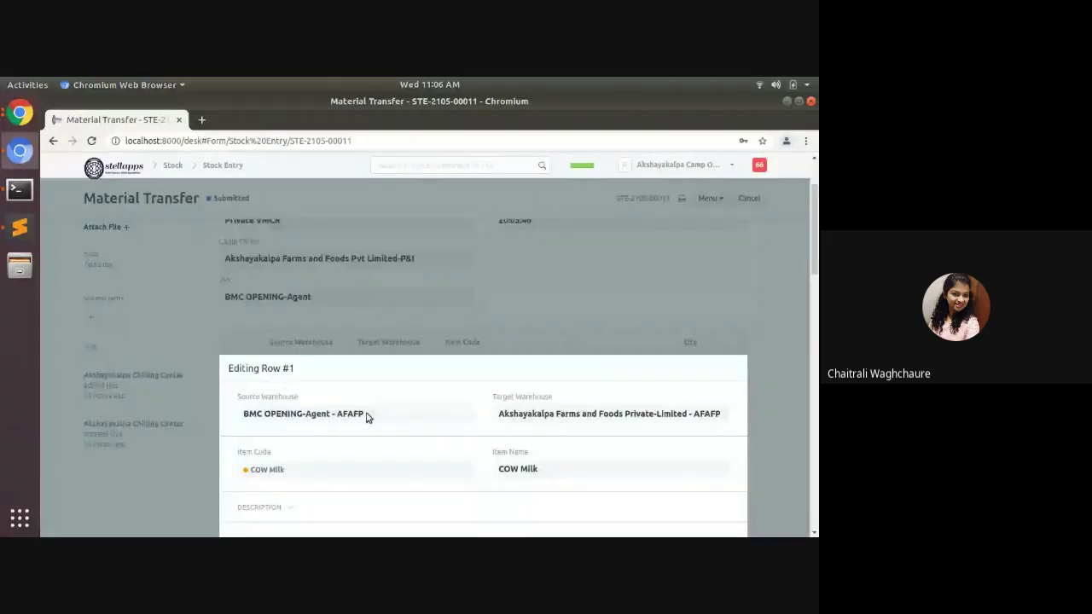
triple_click(367, 415)
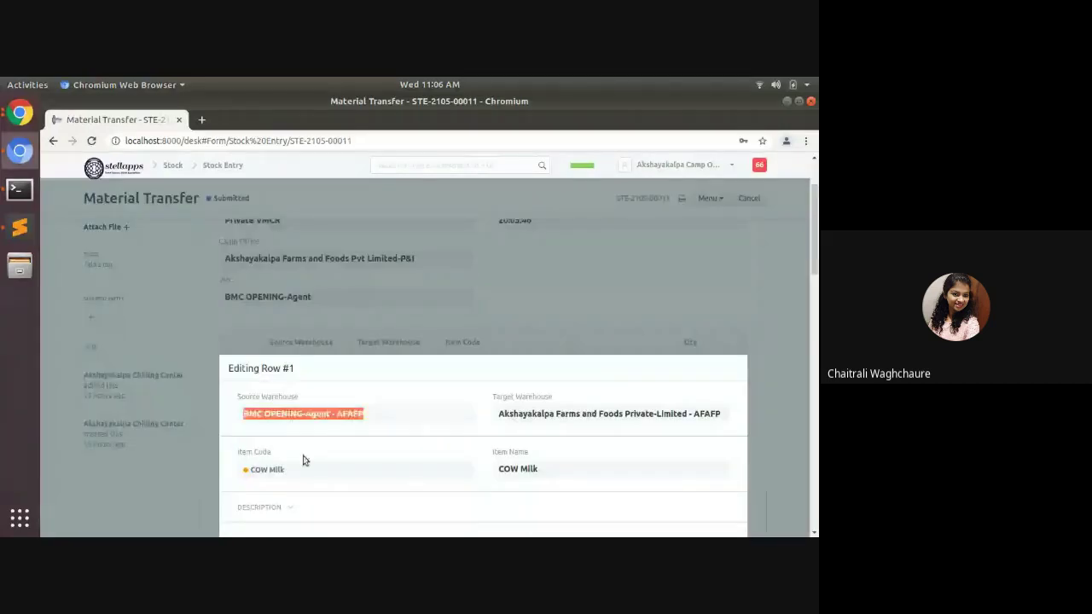
left_click(701, 342)
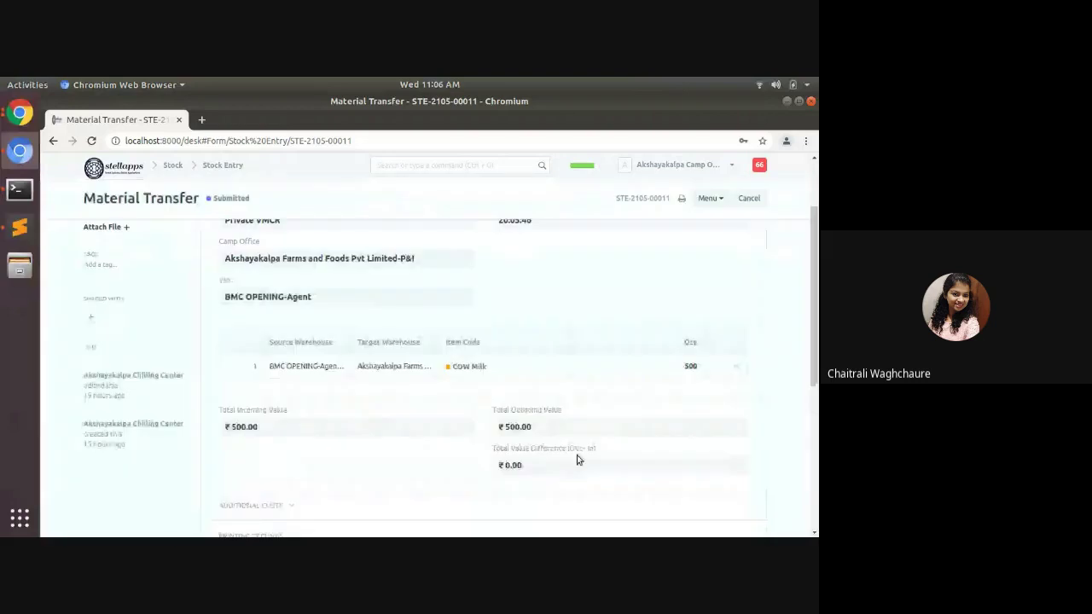
left_click(51, 140)
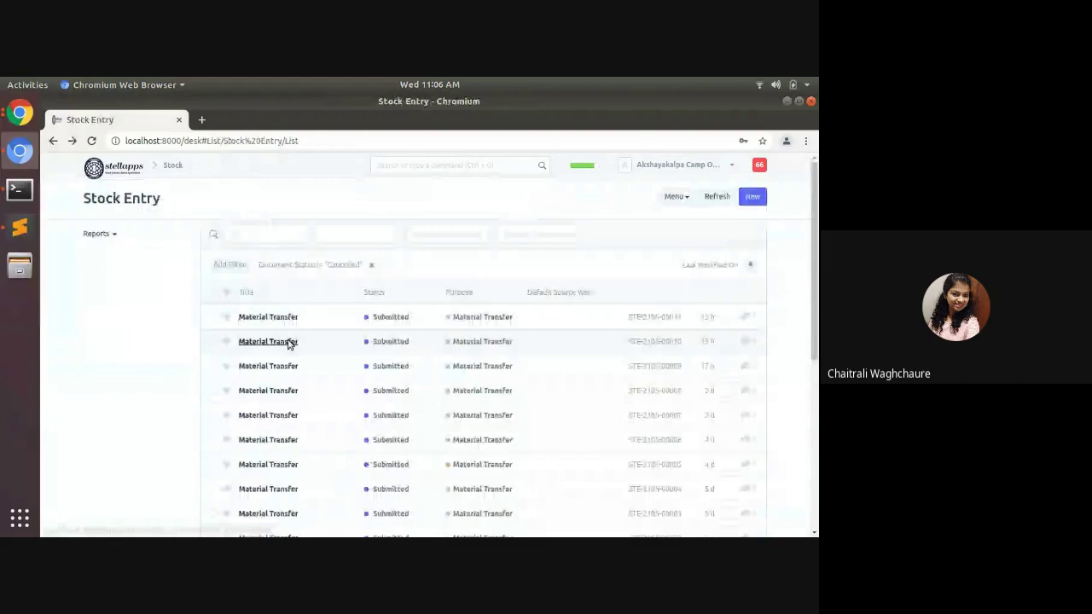
Review Material Transfers STE-2105-00010, STE-2105-00011 and STE-2105-00009 from the Stock Entry list, checking their posting dates and quantities.
left_click(268, 341)
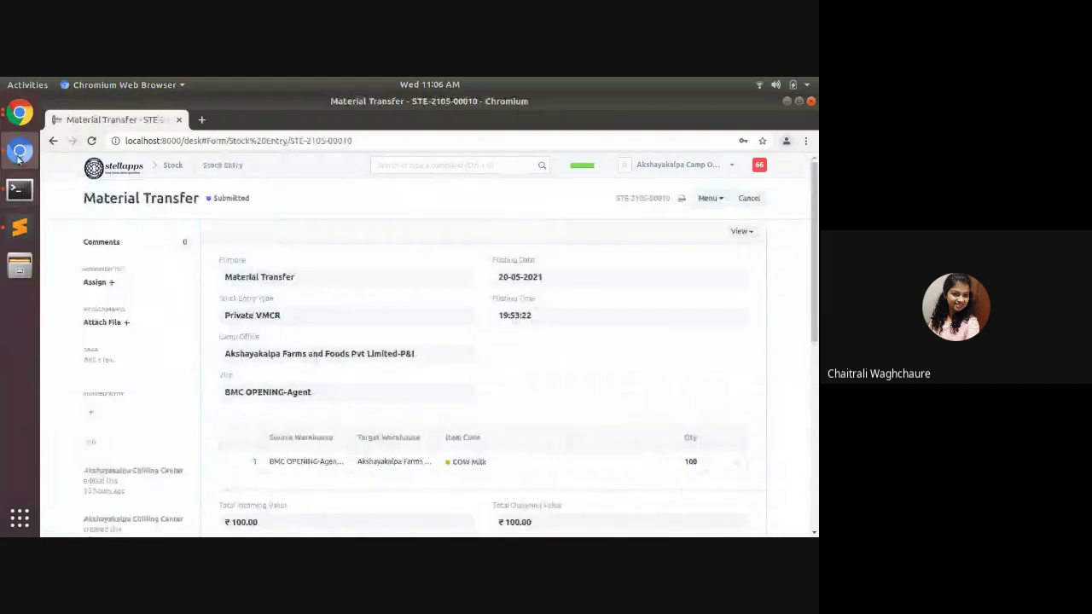
key("alt+Left")
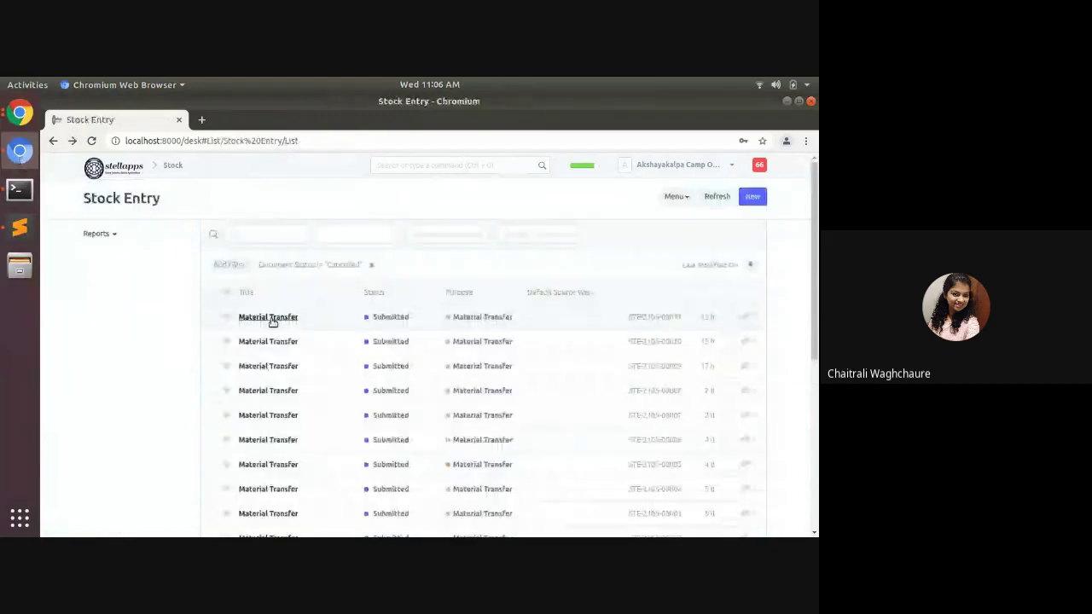
left_click(268, 317)
key("alt+Left")
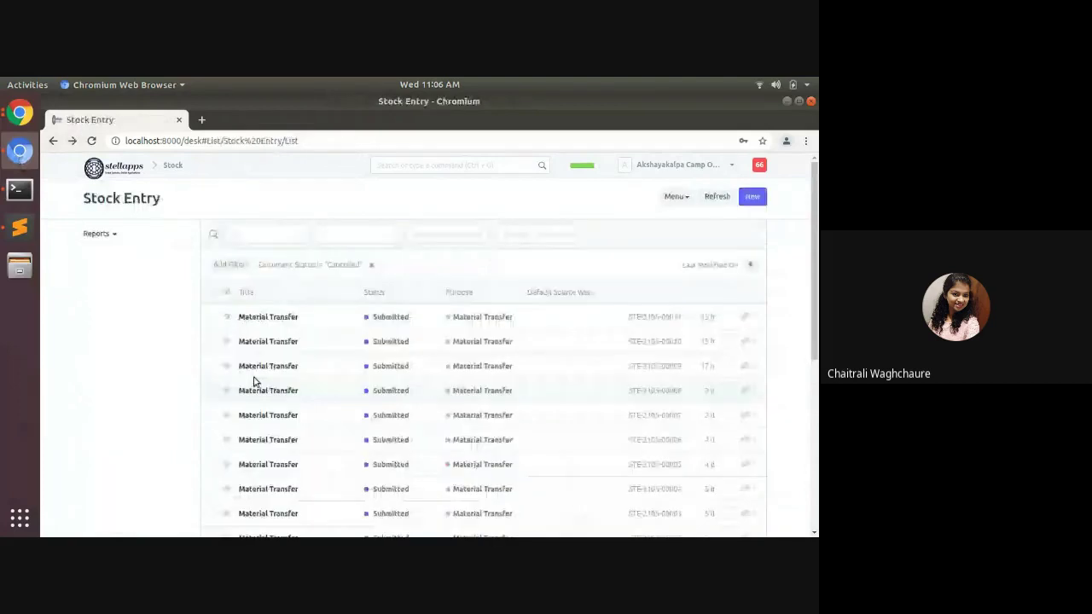
left_click(253, 378)
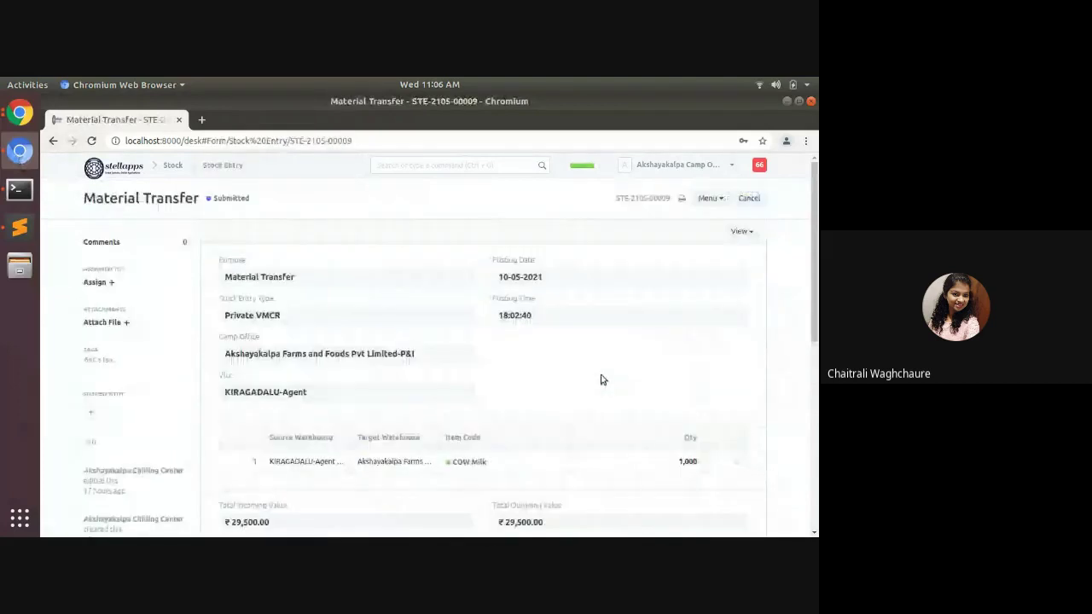
left_click(52, 141)
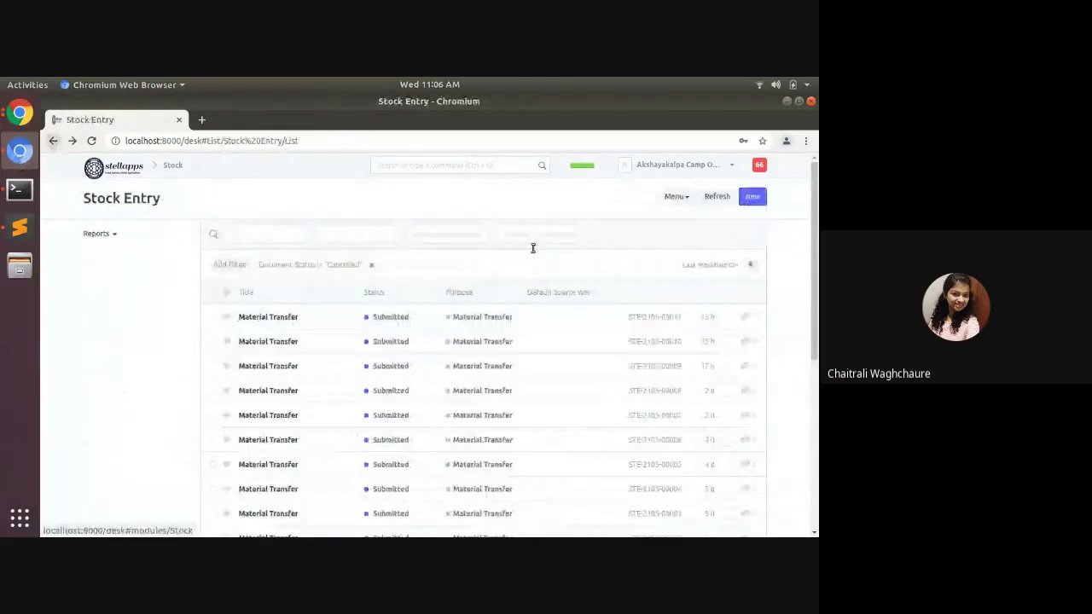
Switch back to Chrome and filter the Stock Balance report by item COW Milk and warehouse BMC OPENING-Agent - AFAFP.
key("alt+Tab")
left_click(389, 103)
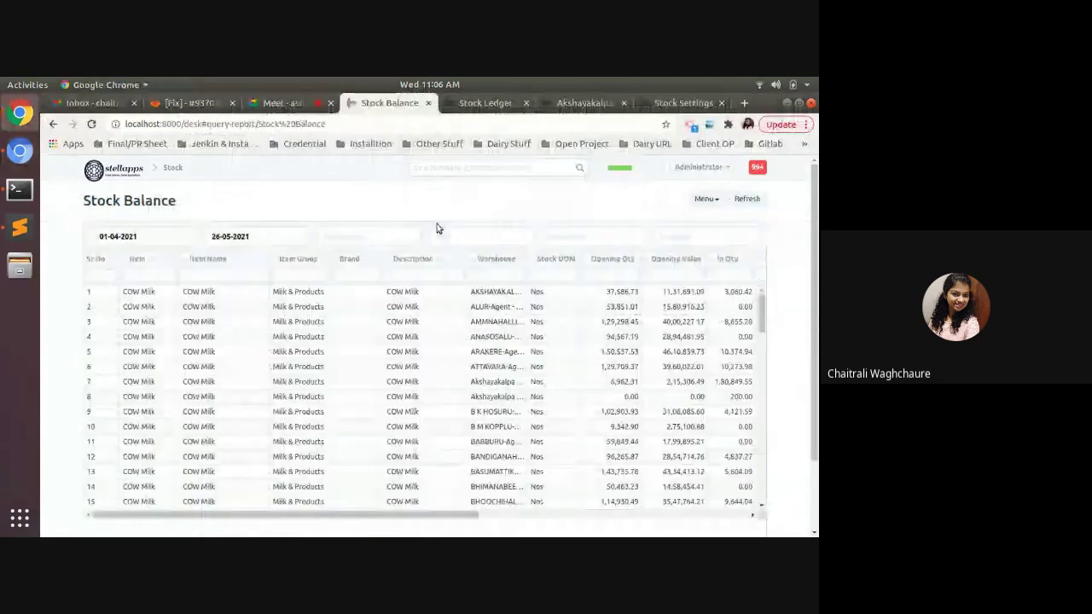
left_click(436, 230)
left_click(452, 256)
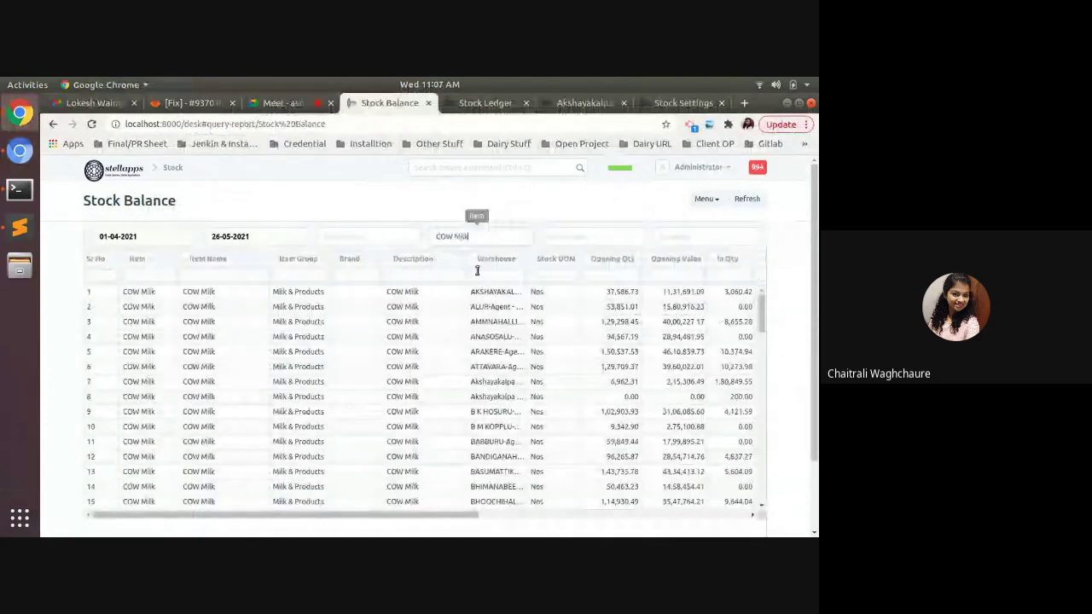
left_click(582, 235)
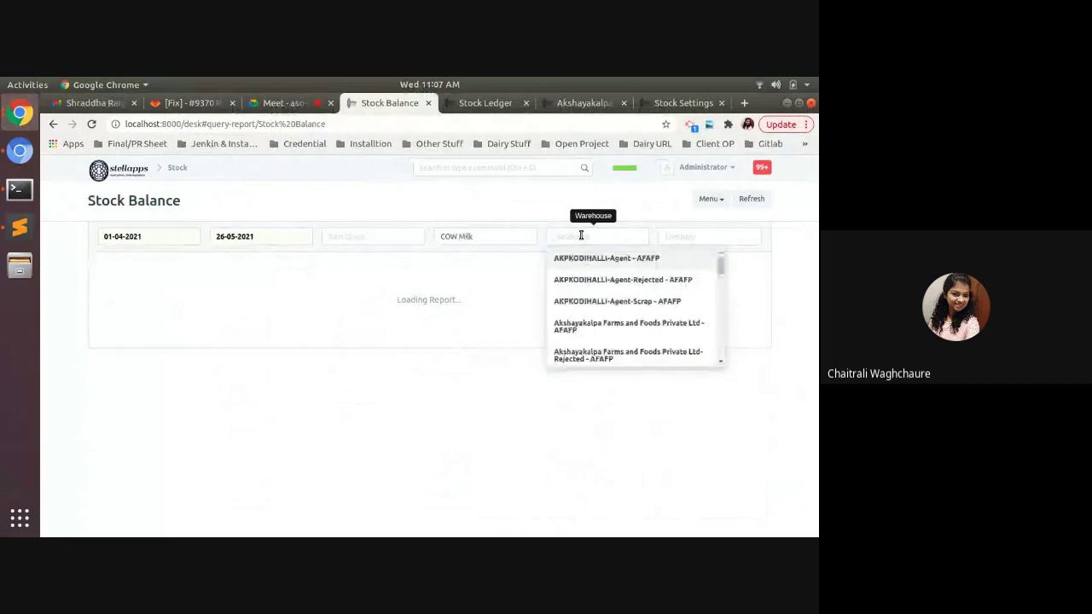
left_click(586, 258)
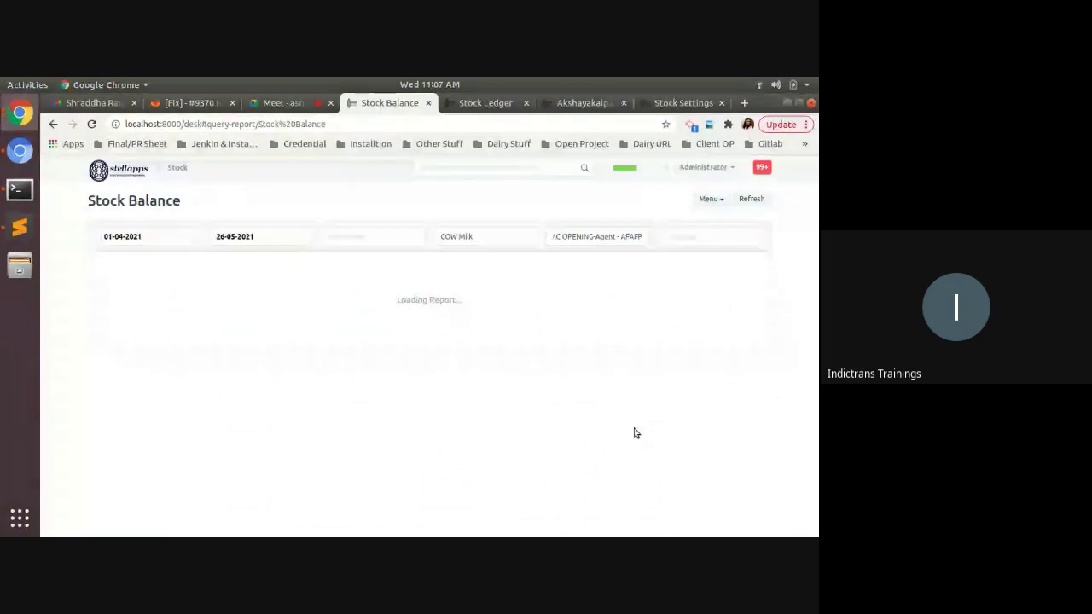
Set the Stock Balance report's date range from 20-05-2021 to 25-05-2021.
left_click(161, 236)
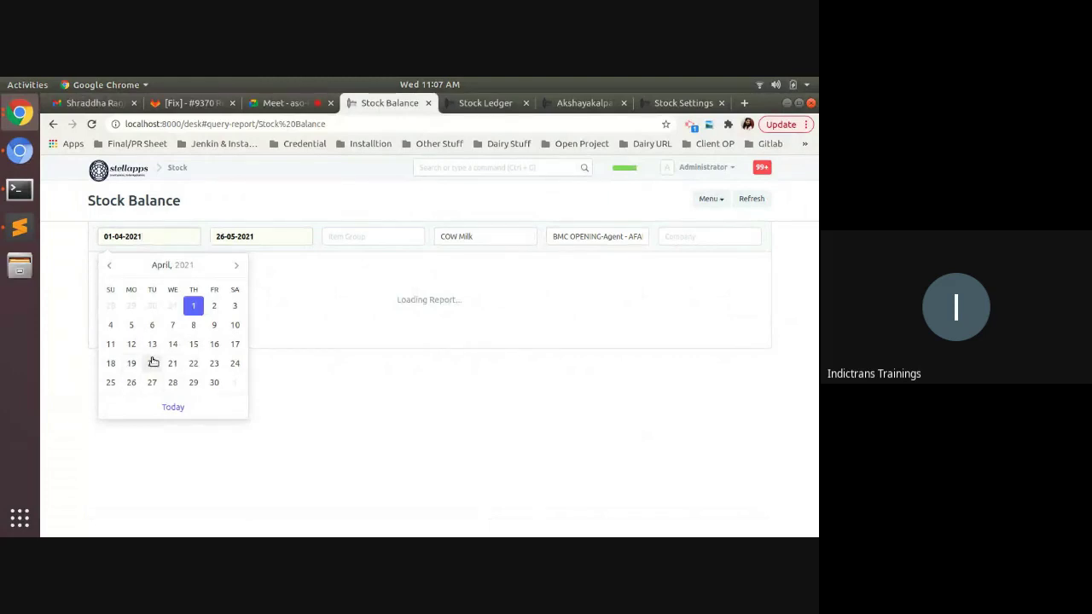
left_click(153, 363)
left_click(146, 241)
left_click(236, 265)
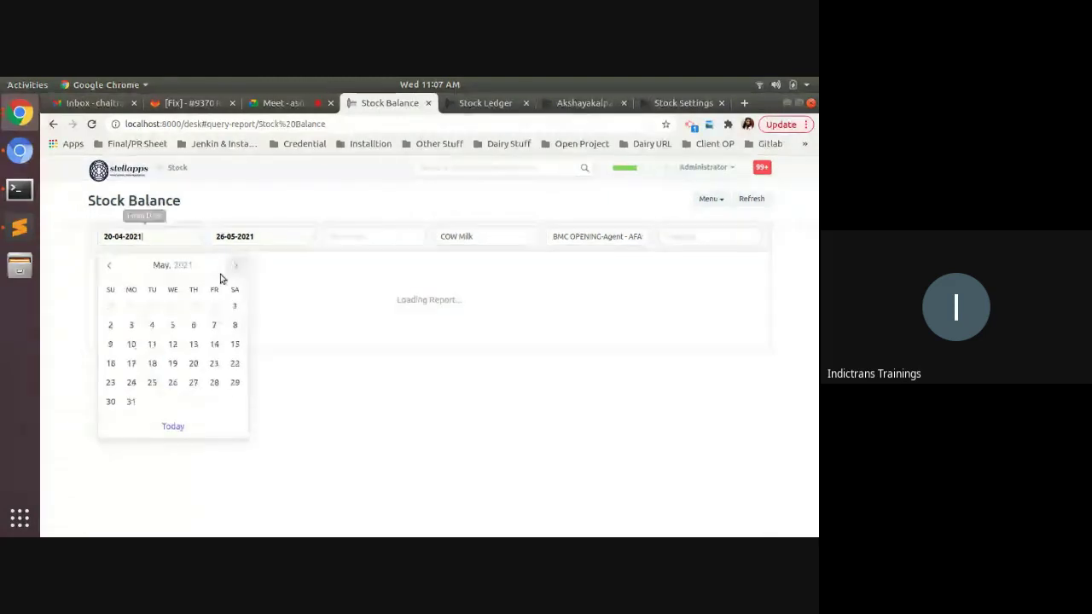
left_click(191, 363)
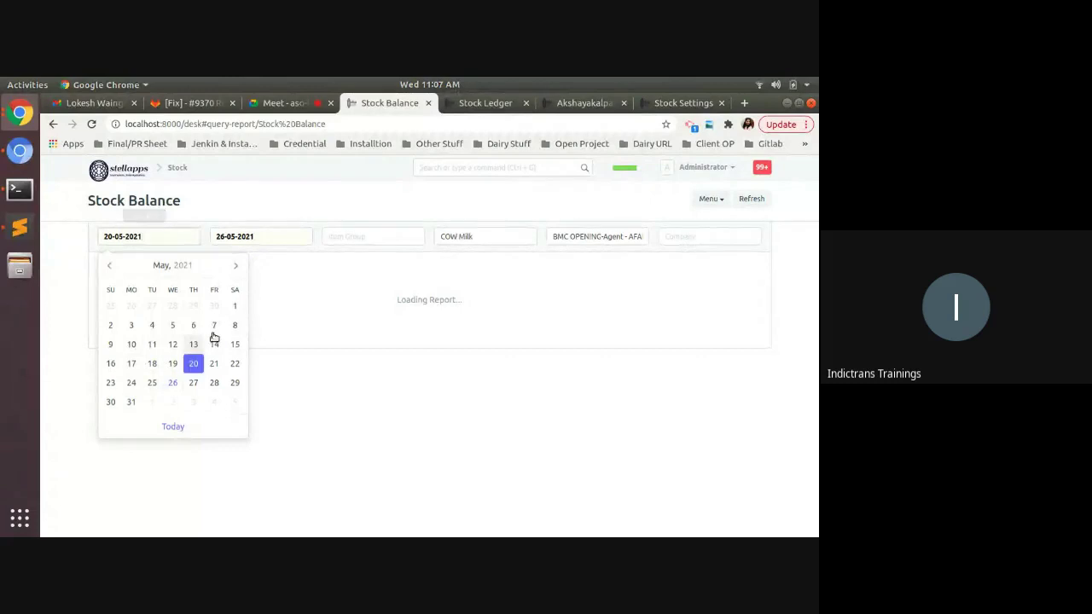
left_click(247, 237)
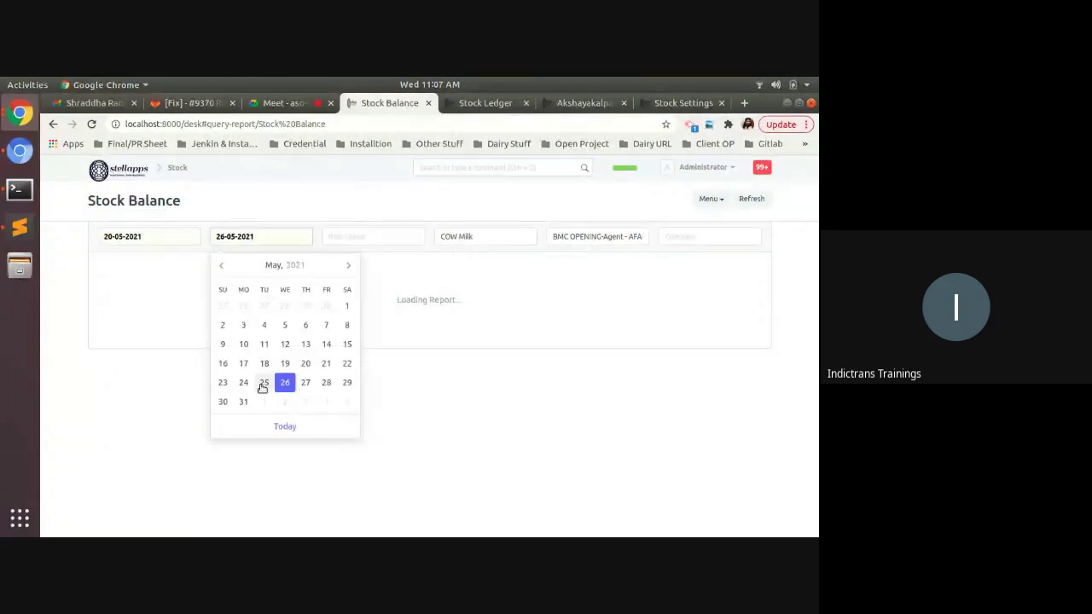
left_click(263, 383)
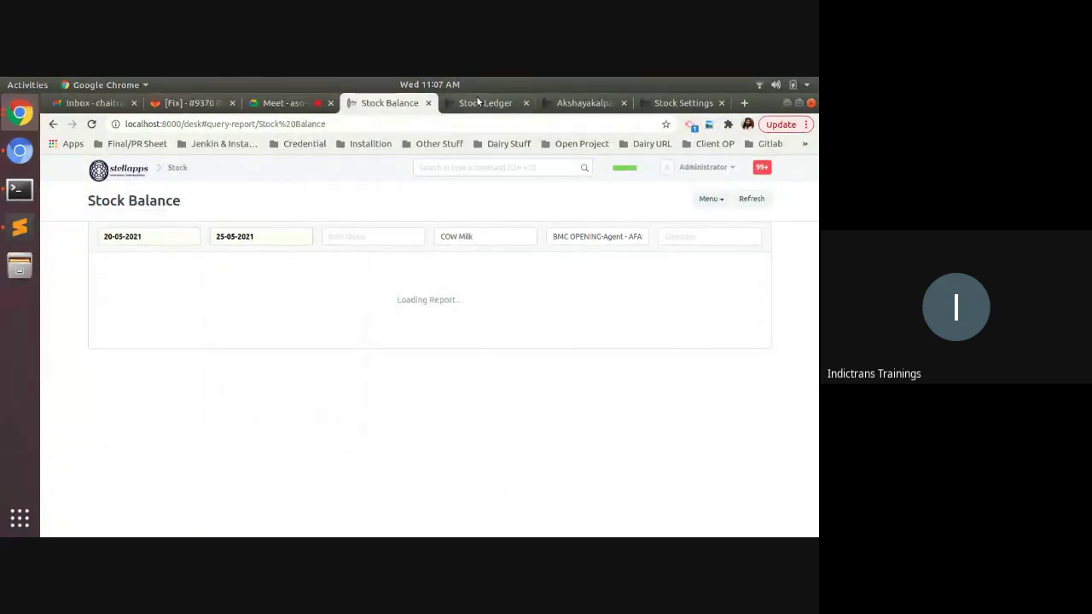
Filter the Stock Ledger report by warehouse BMC OPENING-Agent - AFAFP and item COW Milk.
left_click(482, 106)
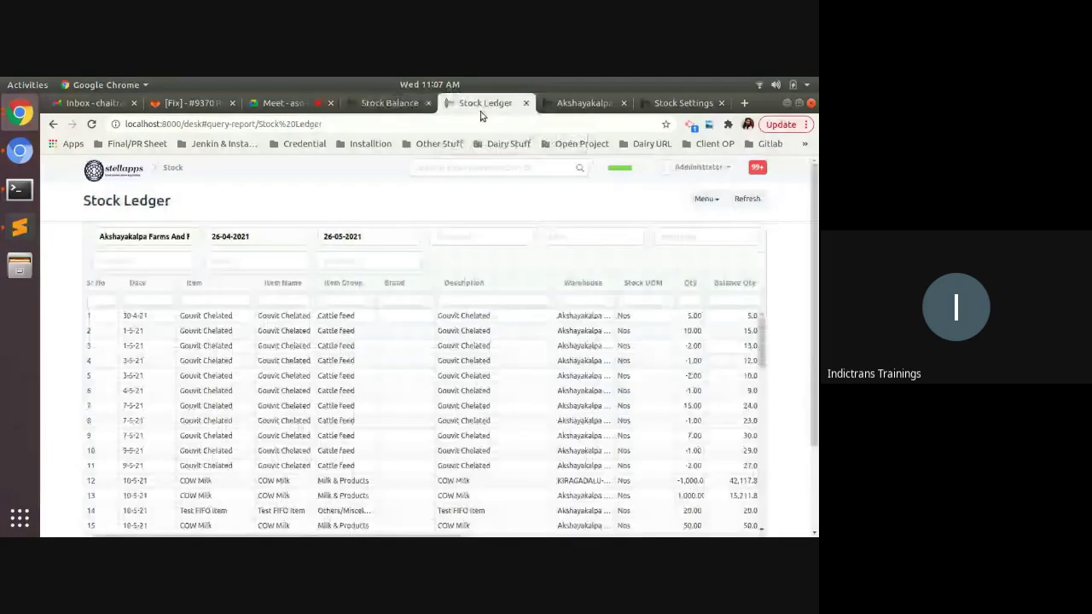
left_click(479, 236)
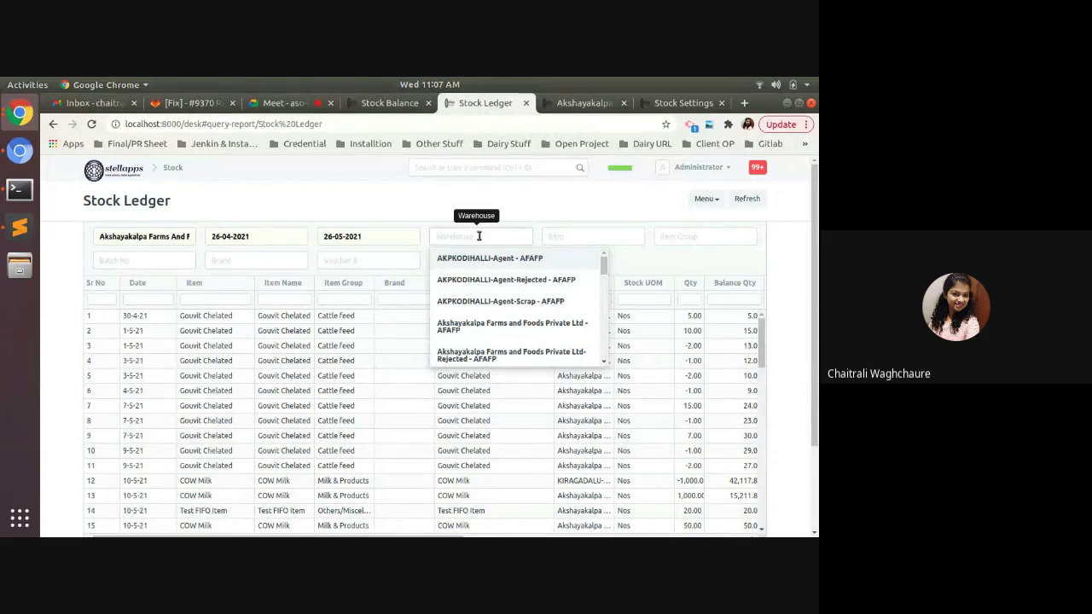
type("BMC OPENING-Agent - AFAFP")
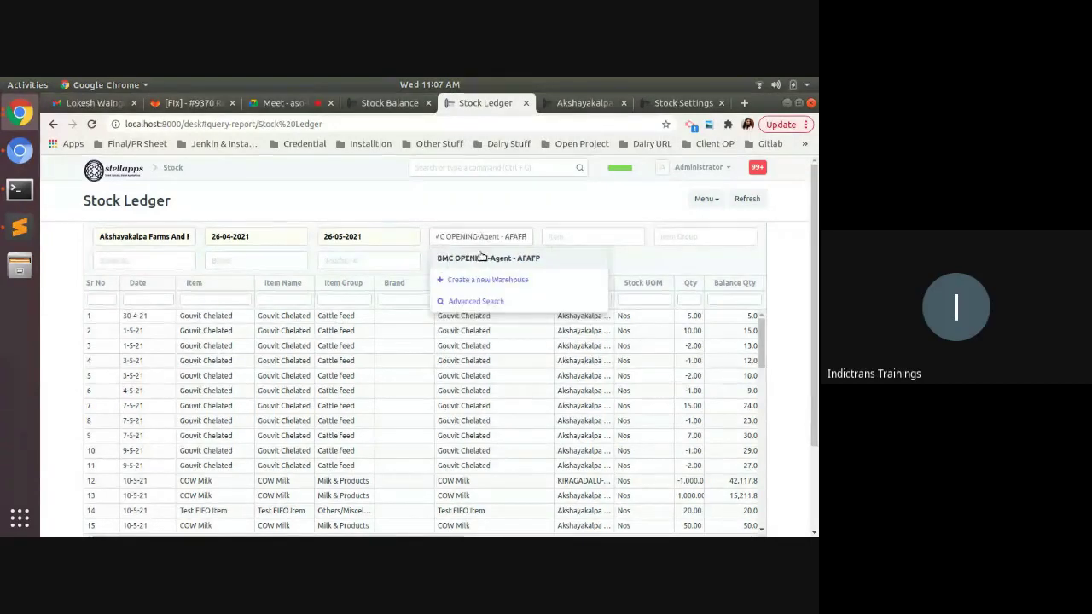
left_click(595, 228)
left_click(586, 255)
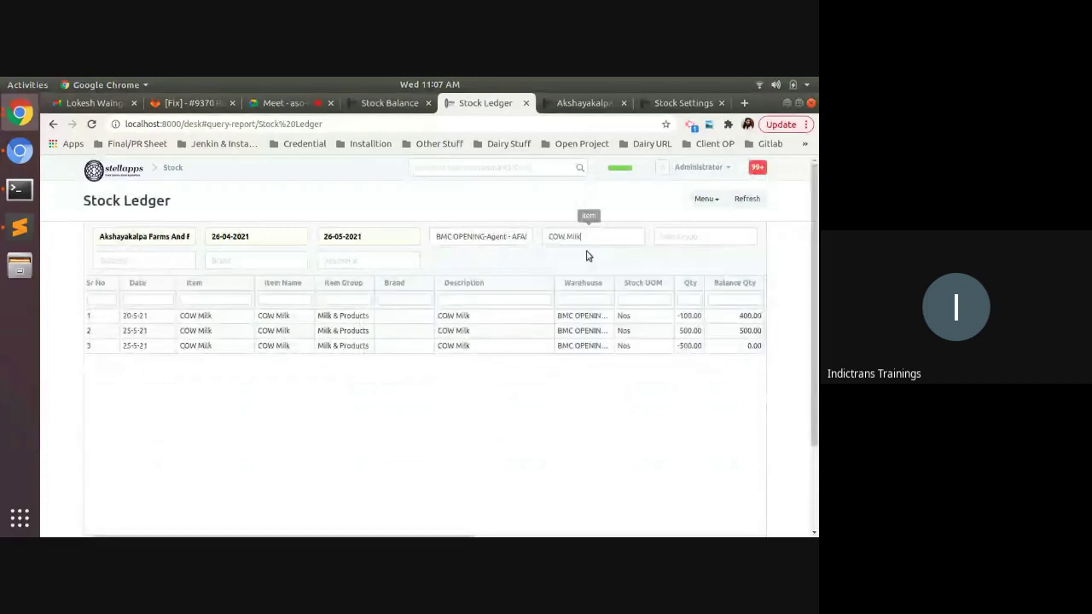
Set the Stock Ledger report's From Date to 20-05-2021.
left_click(275, 237)
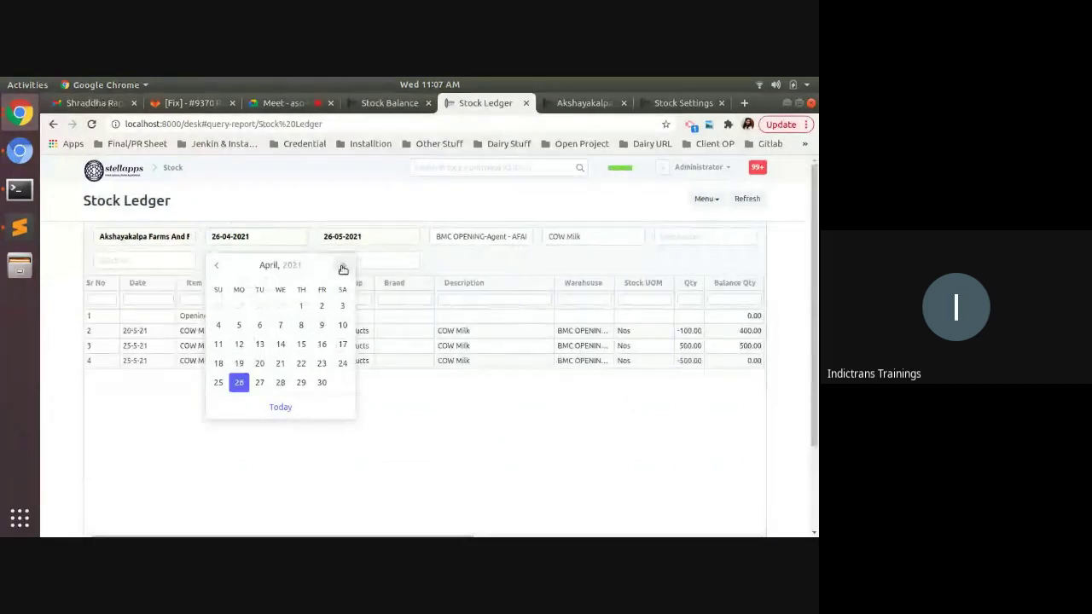
left_click(343, 266)
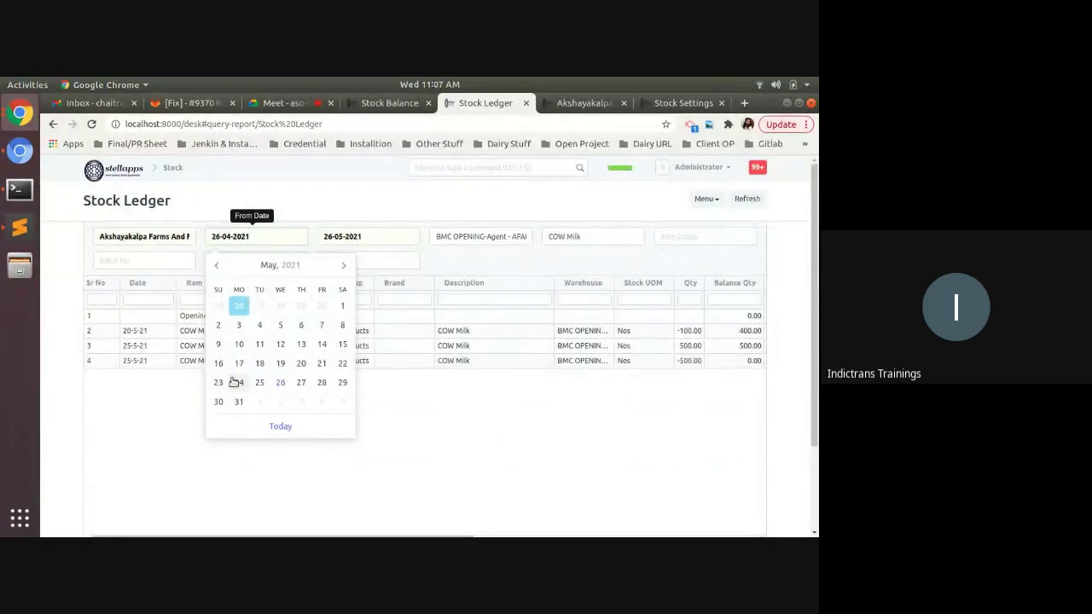
left_click(300, 363)
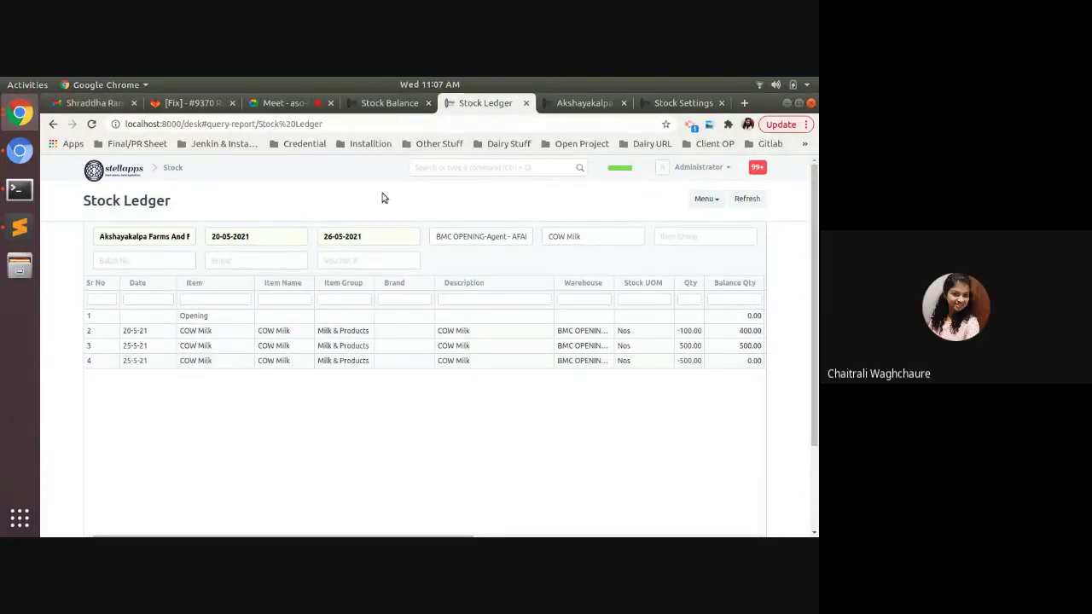
Compare the In, Out and Balance quantities for COW Milk in Stock Balance with the dated entries in Stock Ledger.
left_click(386, 105)
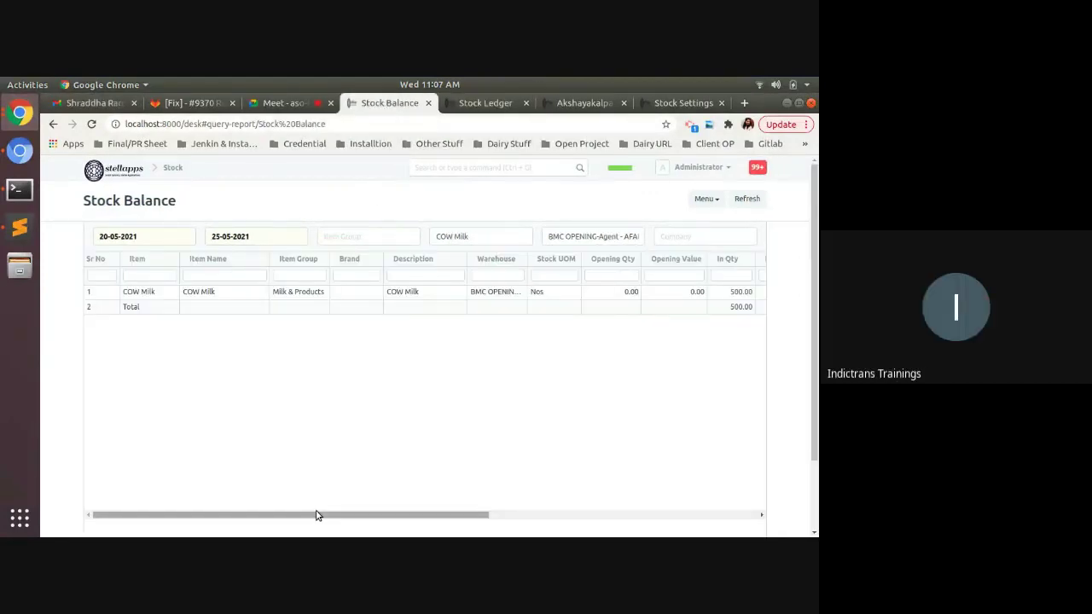
left_click_drag(316, 516, 517, 518)
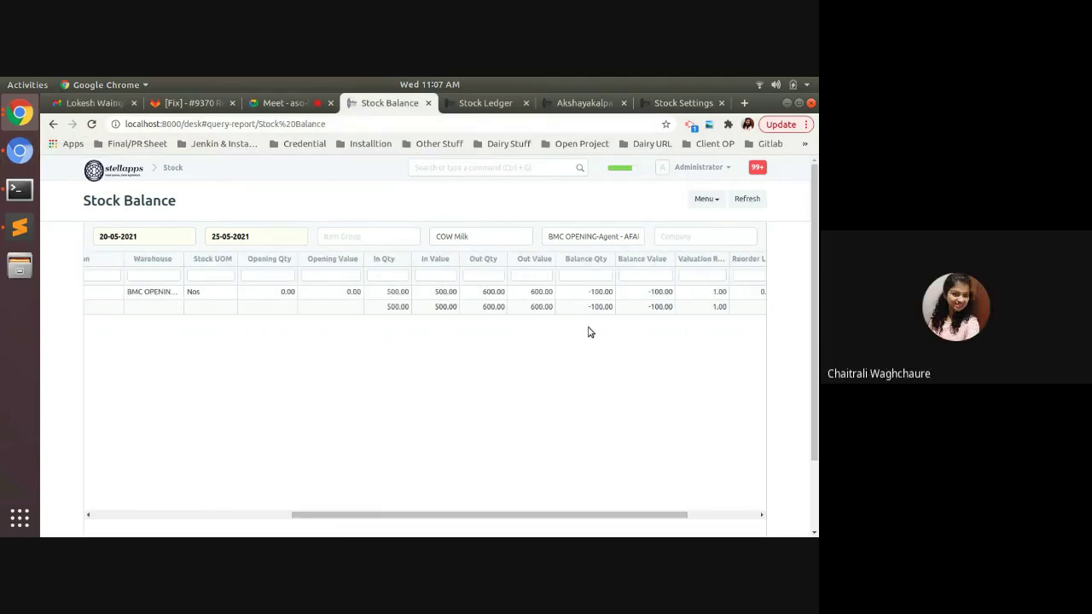
key("alt+Tab")
key("alt+Tab")
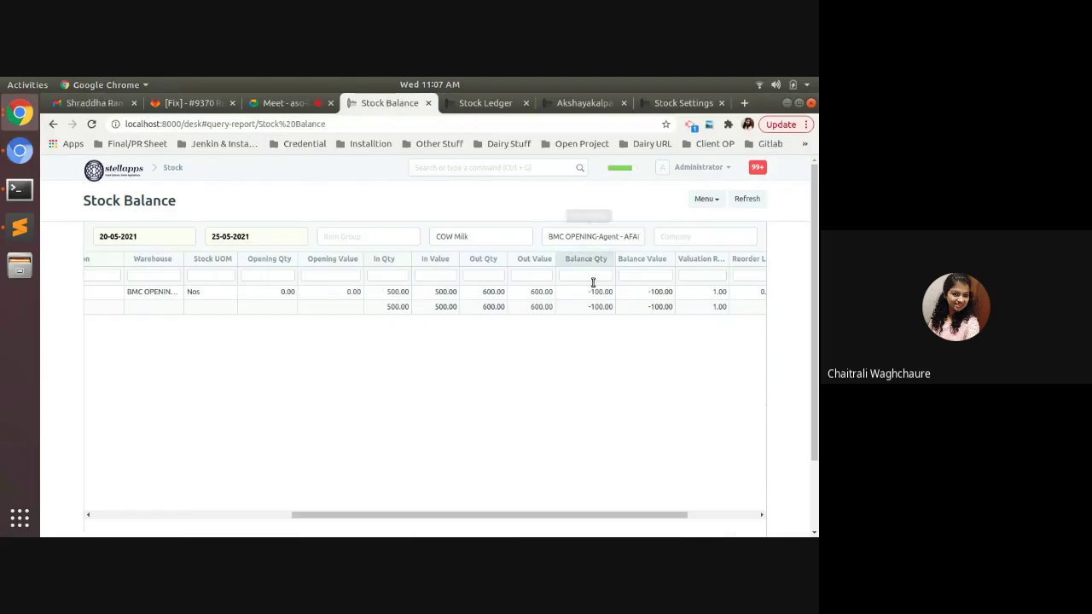
left_click(485, 104)
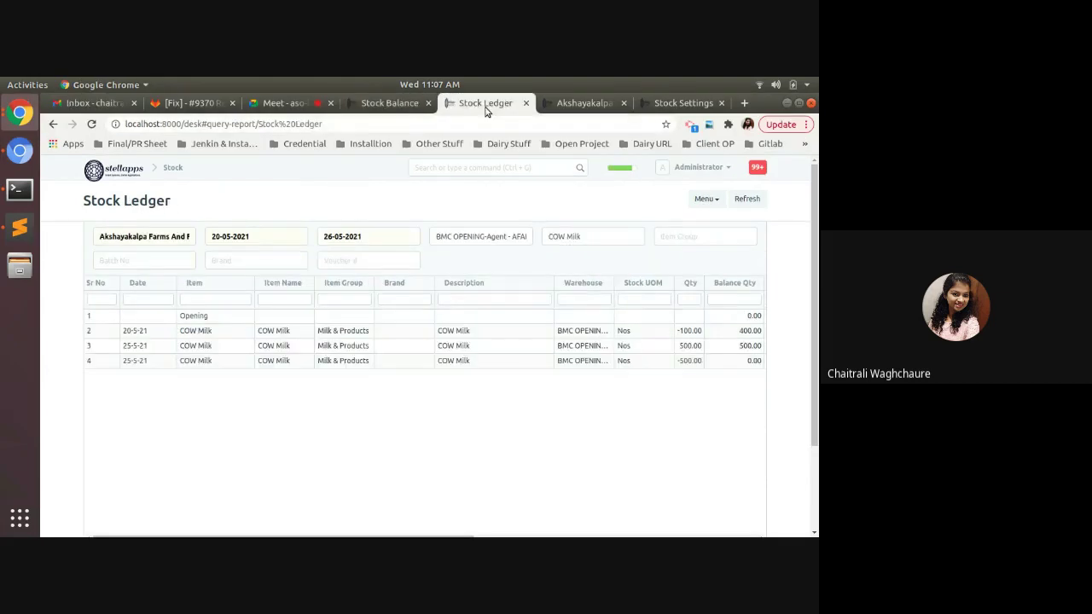
scroll(482, 499, "down", 1)
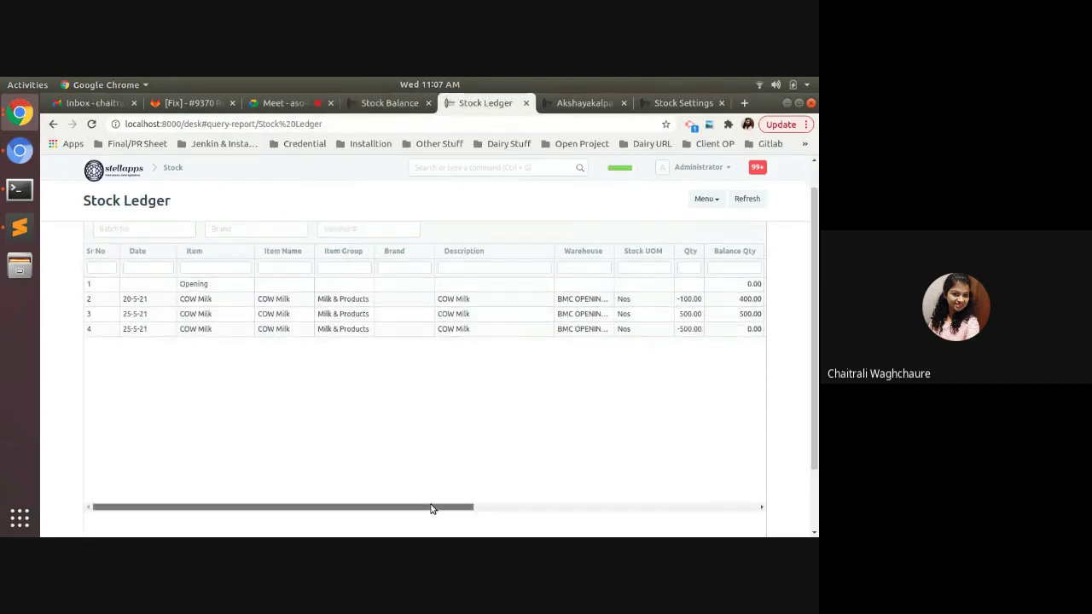
left_click_drag(432, 507, 469, 507)
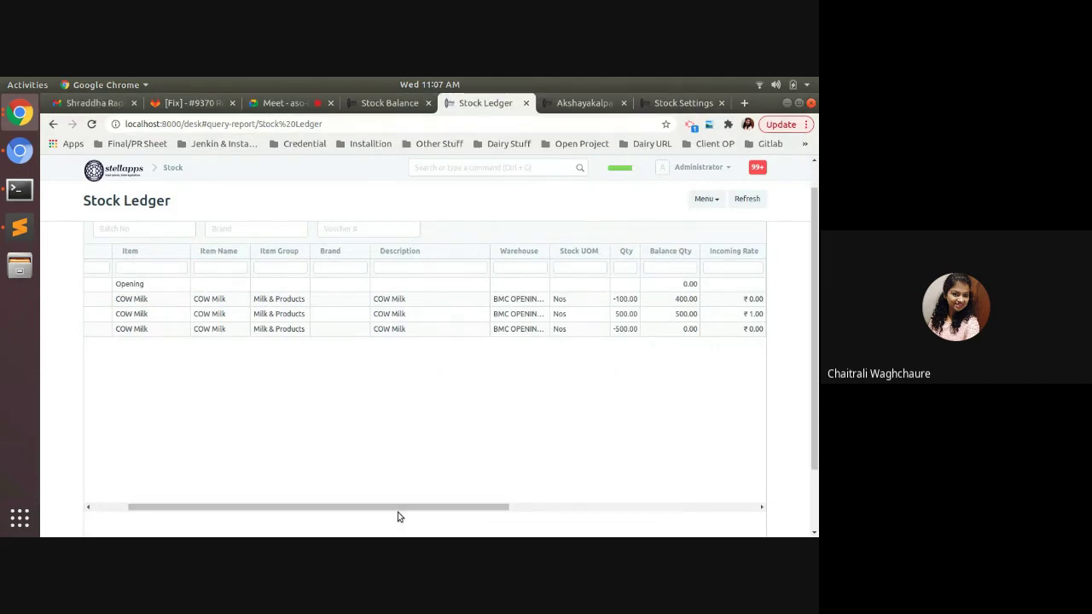
left_click_drag(399, 507, 275, 508)
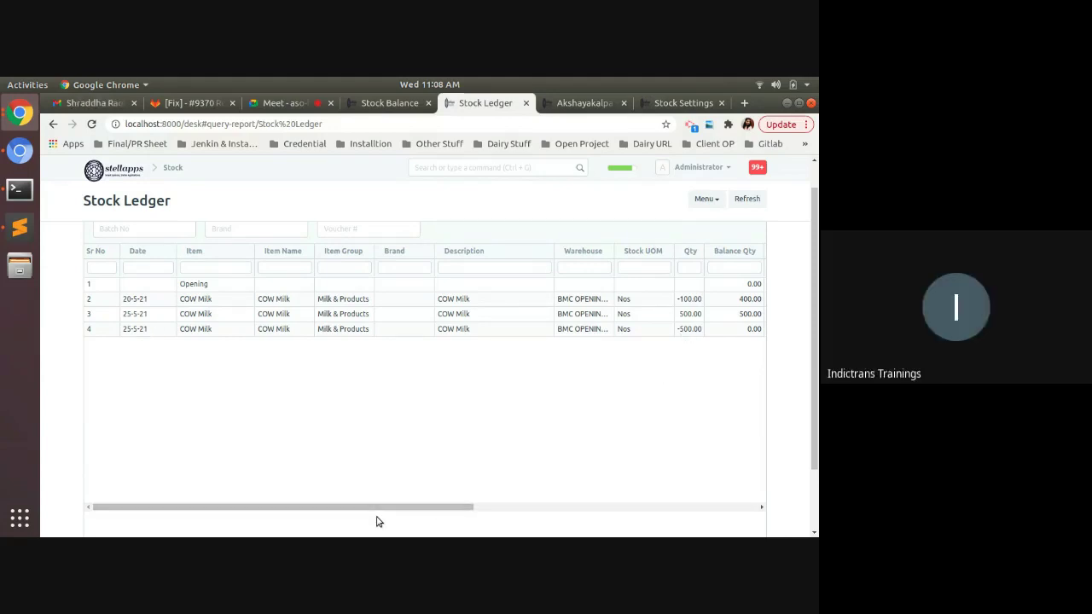
left_click_drag(378, 510, 405, 510)
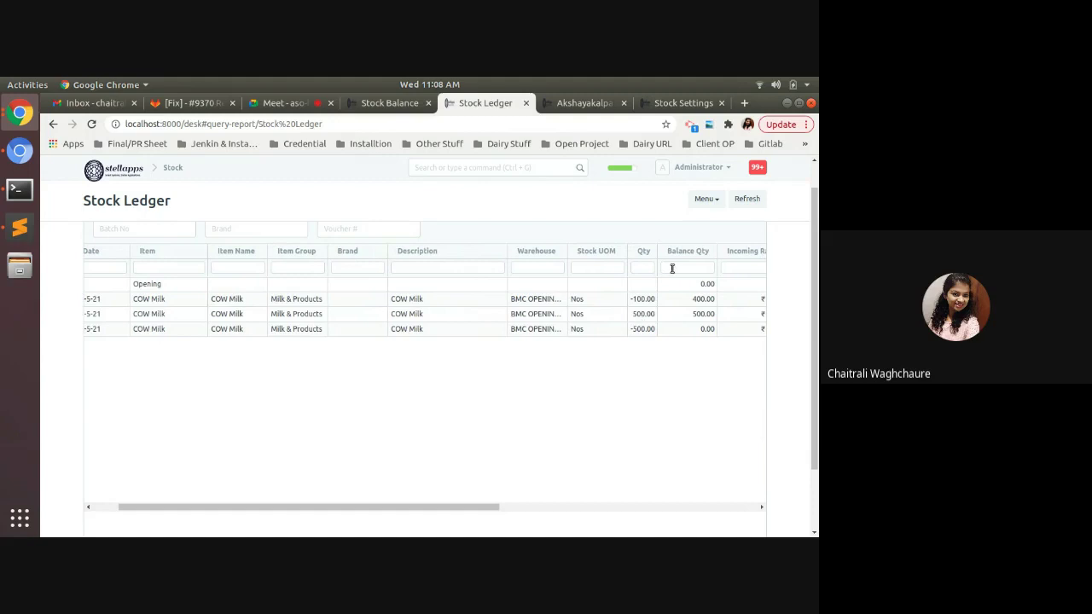
left_click(420, 108)
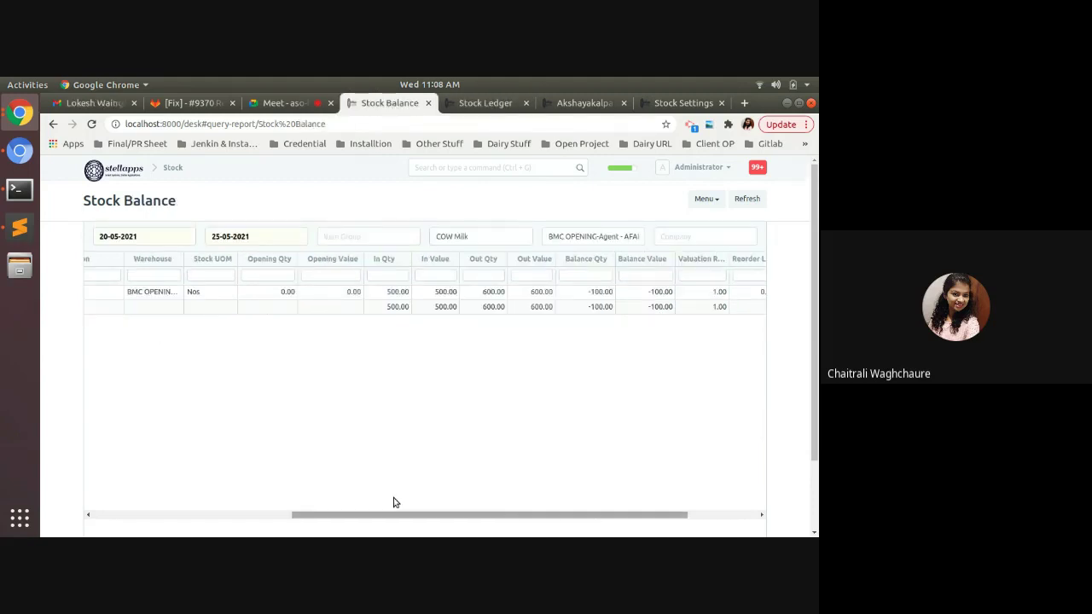
left_click(467, 102)
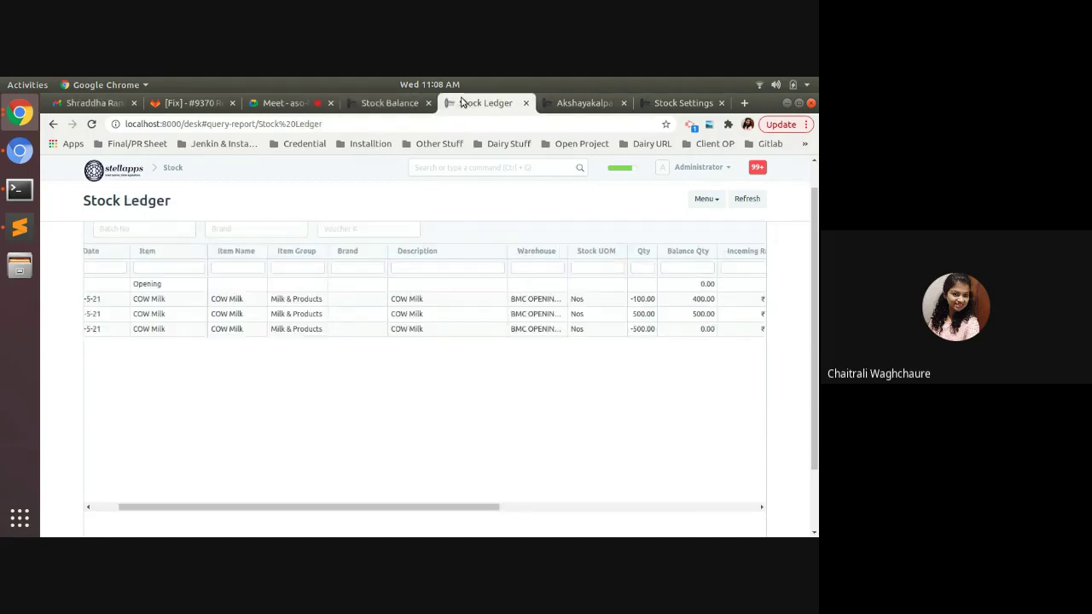
left_click_drag(199, 509, 69, 492)
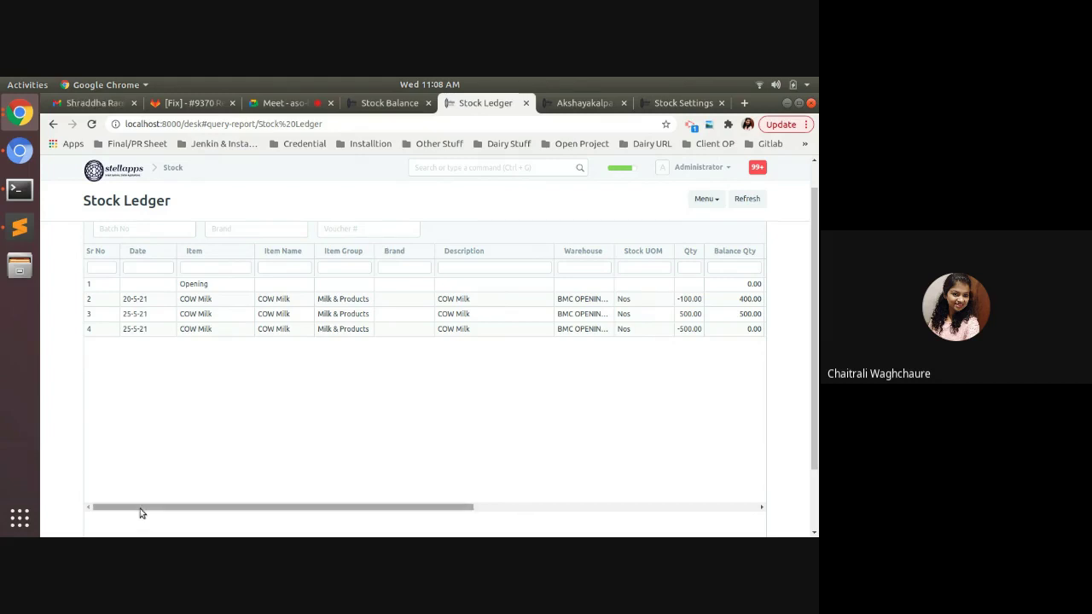
left_click_drag(145, 510, 174, 511)
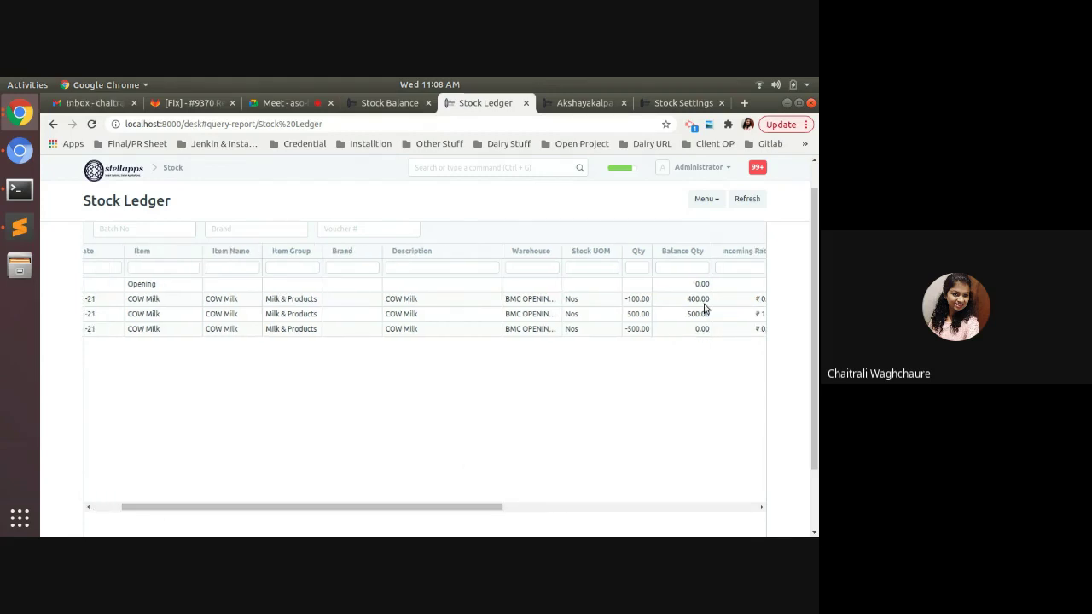
left_click(388, 103)
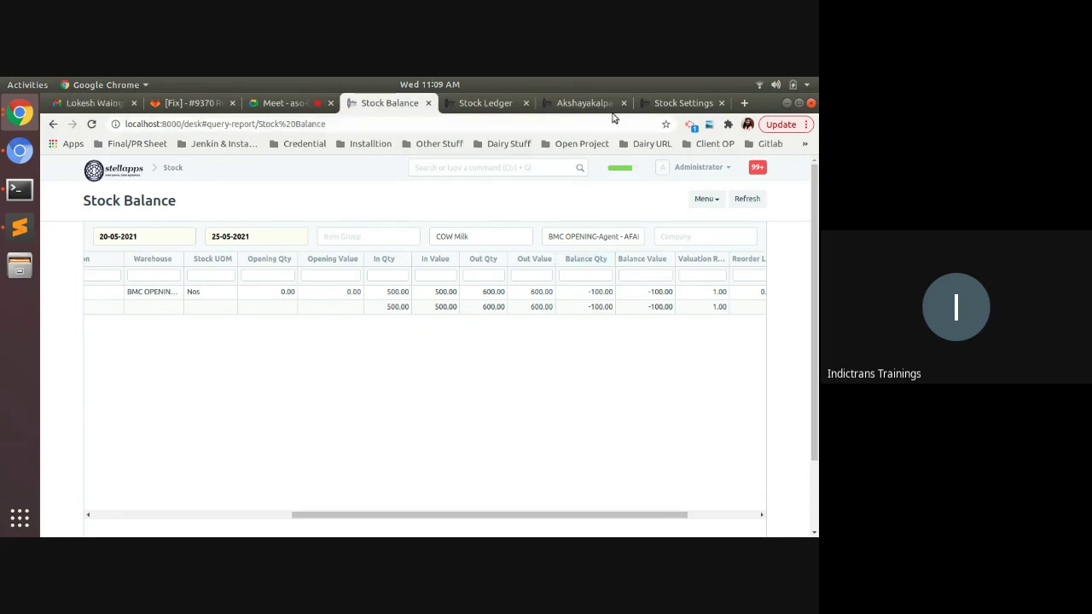
Check the Allow Negative Stock option in Stock Settings and recheck the Stock Ledger and Stock Balance date filters and quantities.
left_click(680, 103)
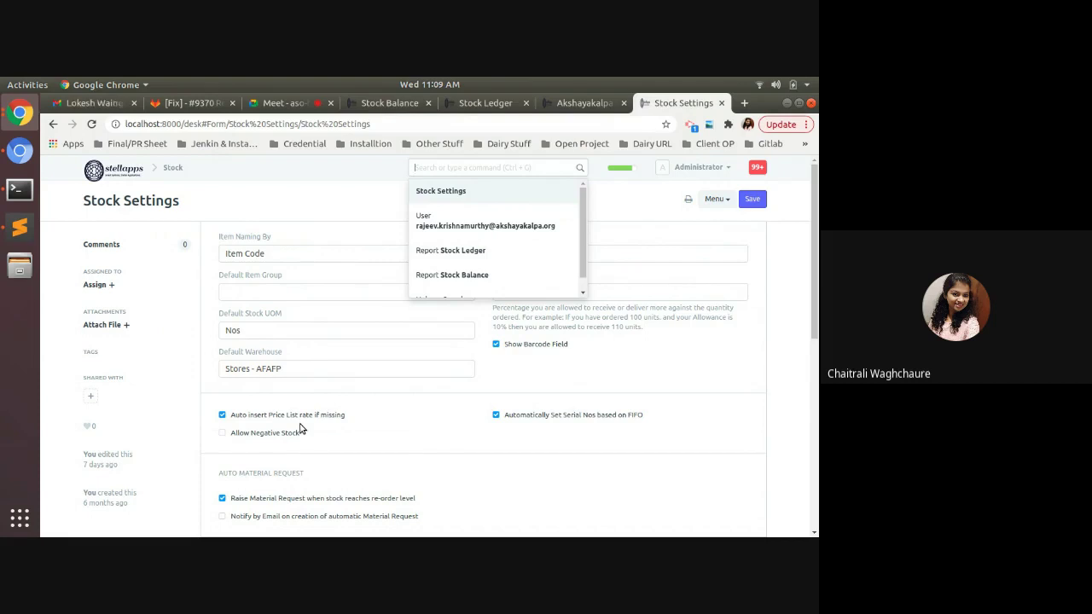
left_click(376, 198)
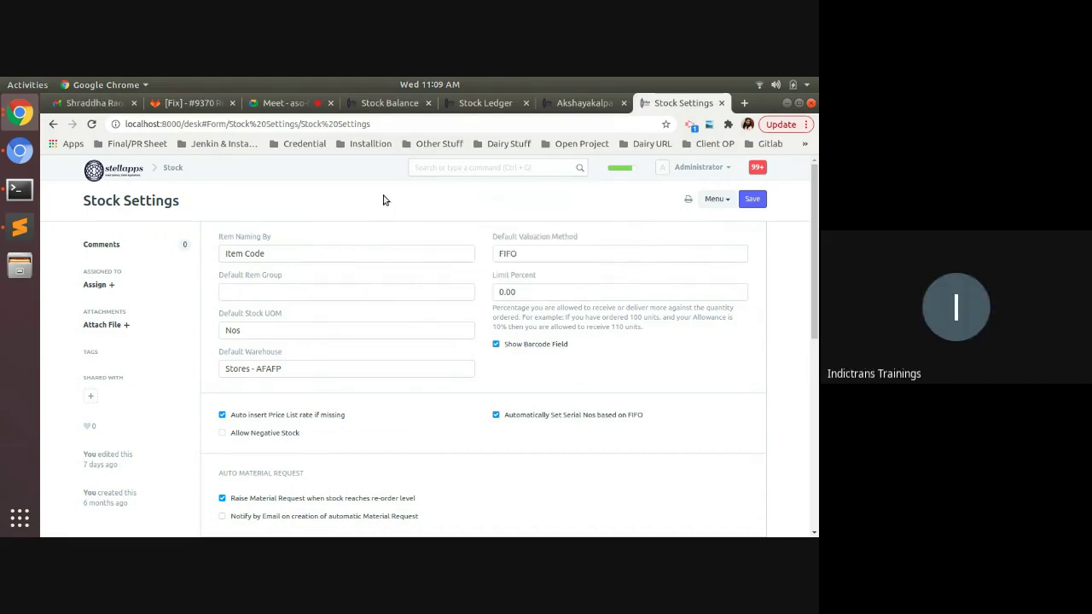
left_click(479, 106)
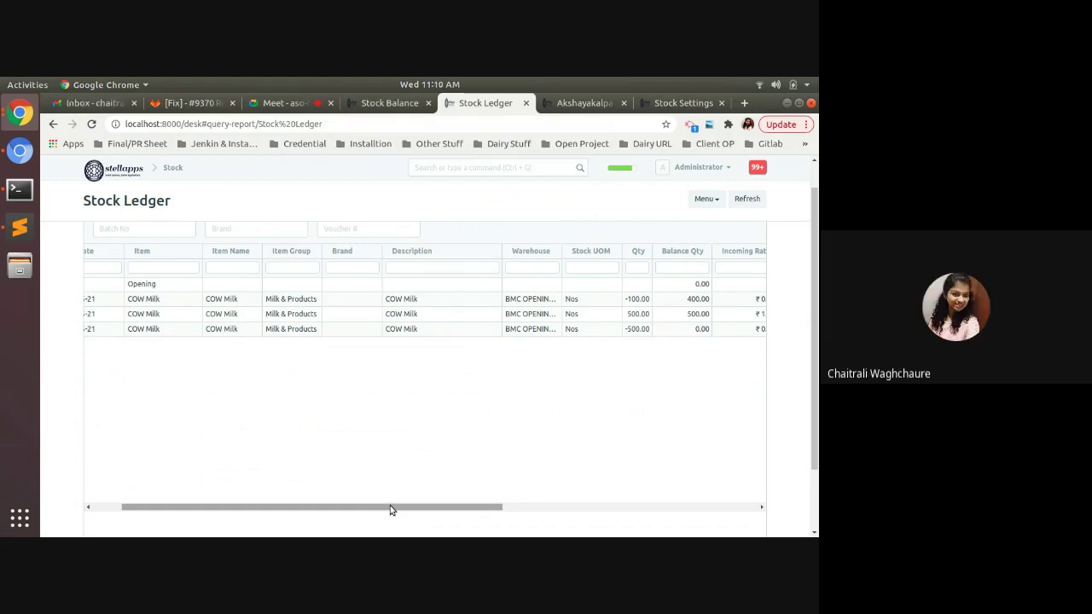
scroll(276, 324, "up", 1)
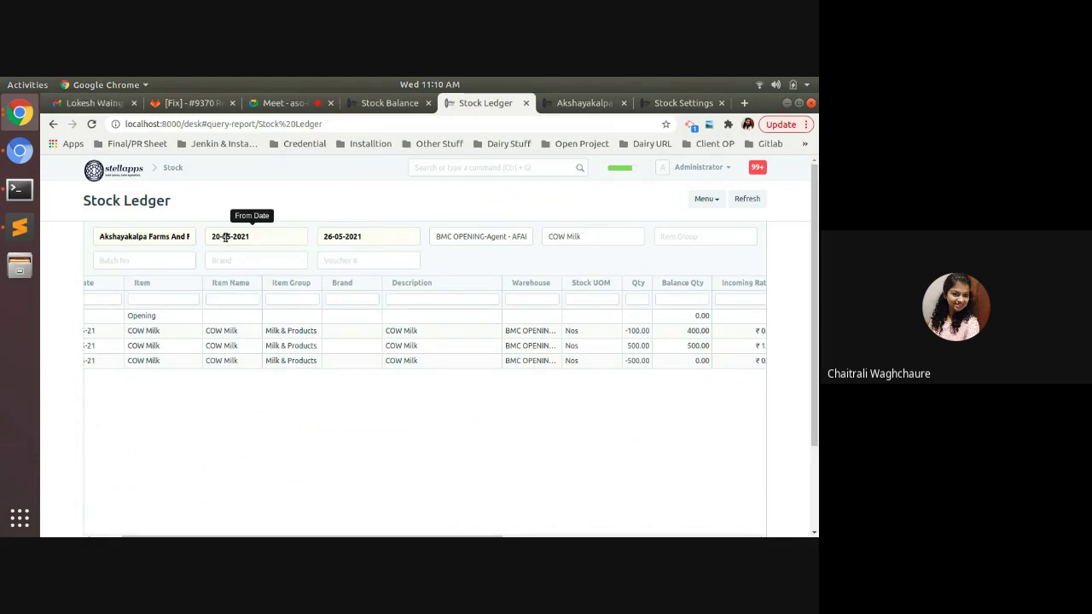
left_click(384, 104)
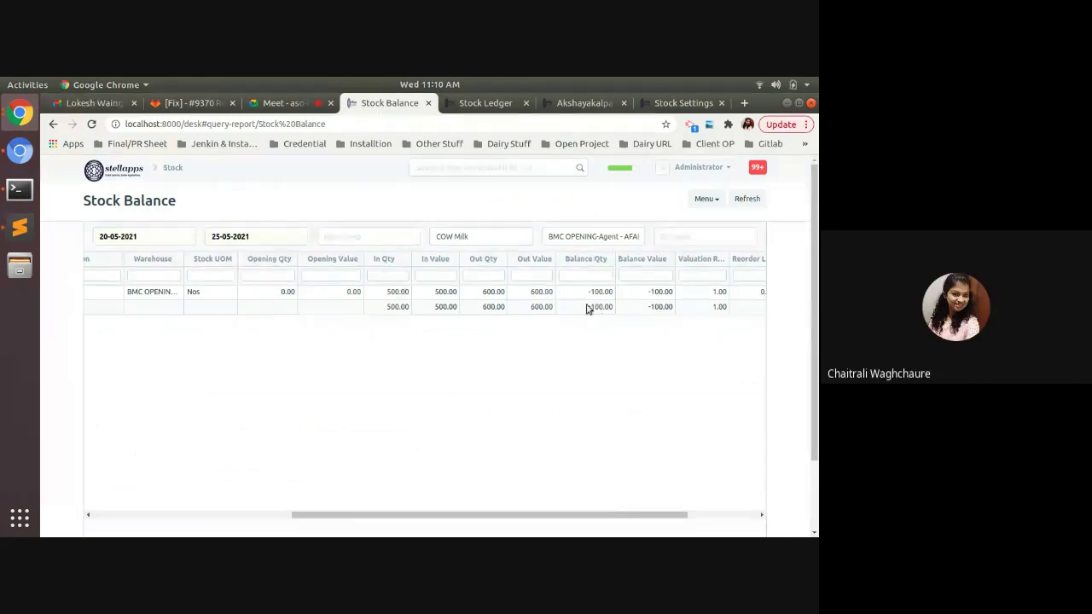
left_click(470, 106)
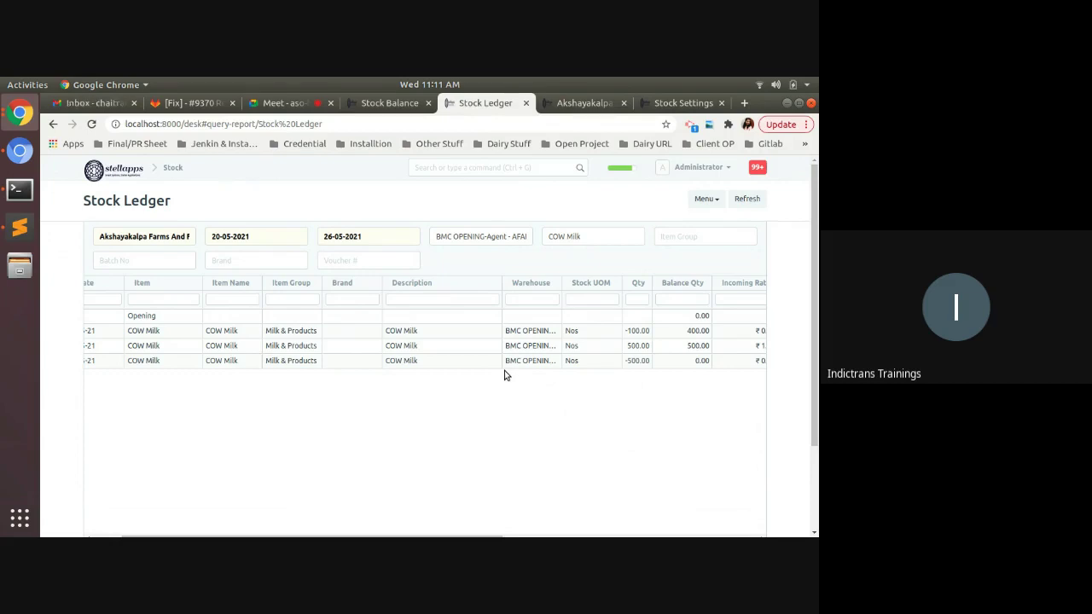
left_click(777, 88)
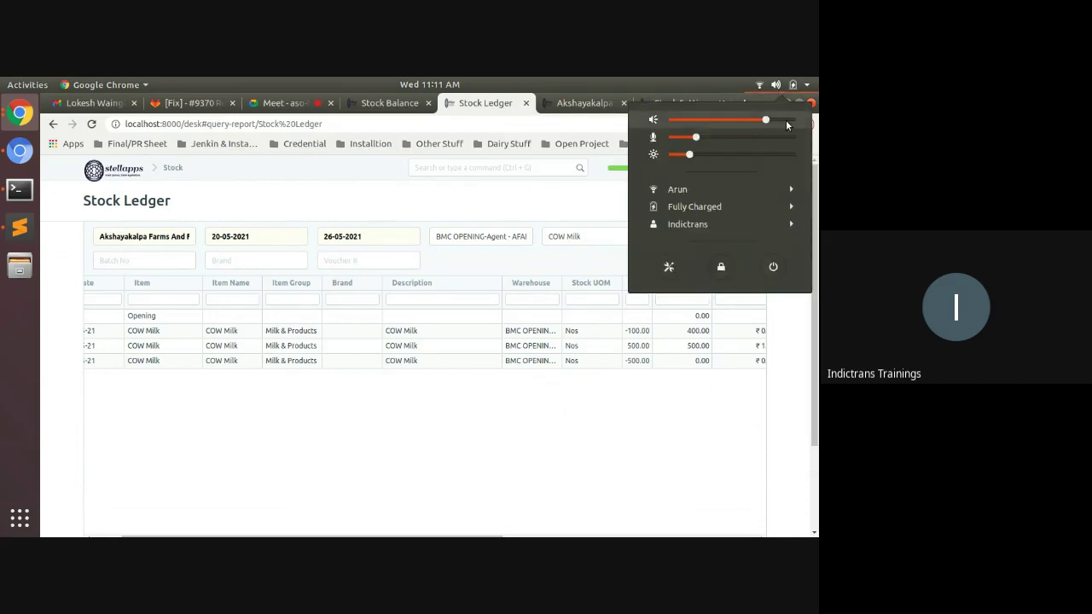
left_click(511, 203)
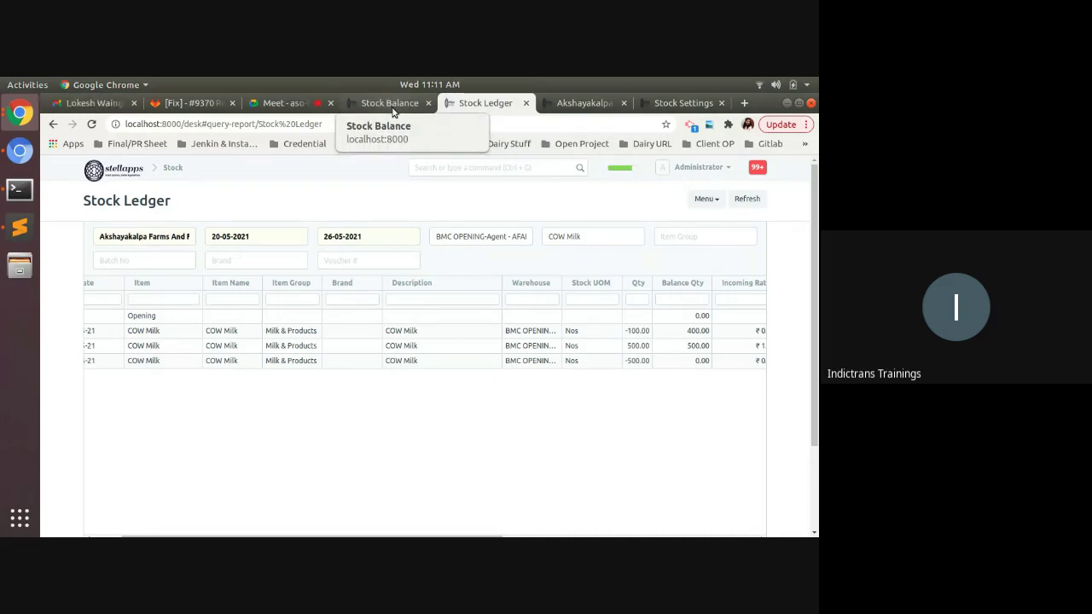
Re-examine the Stock Balance quantities against each dated COW Milk row's Qty and Balance Qty in Stock Ledger.
left_click(393, 106)
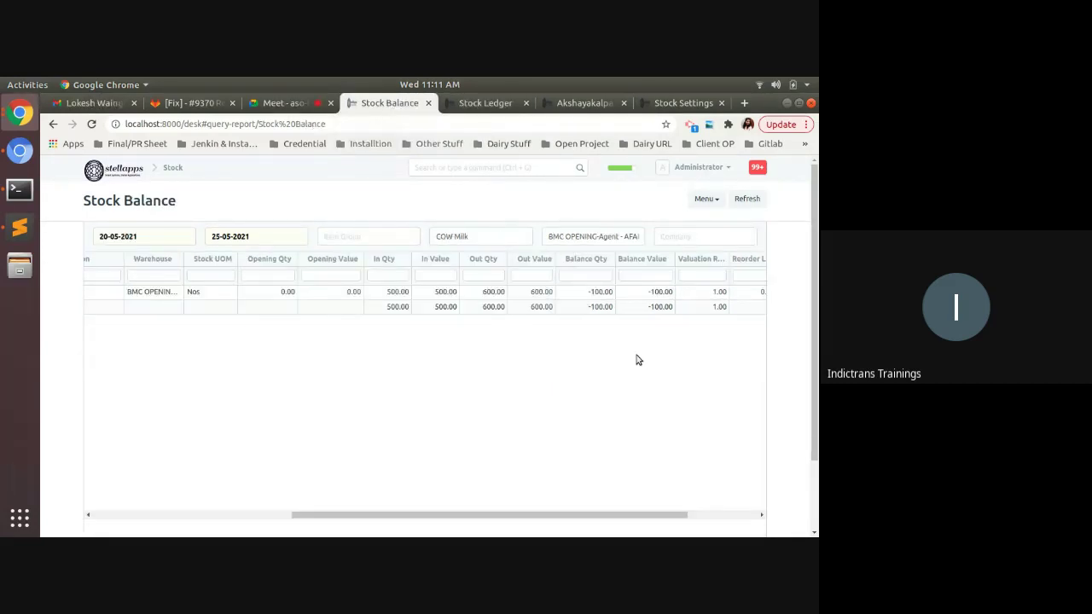
left_click(471, 104)
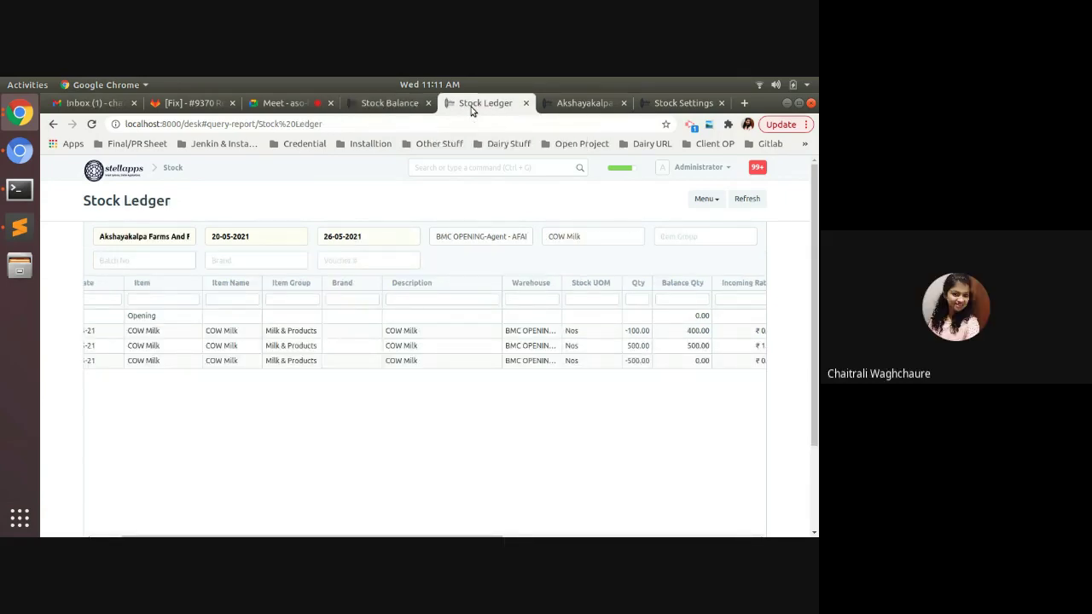
left_click(681, 103)
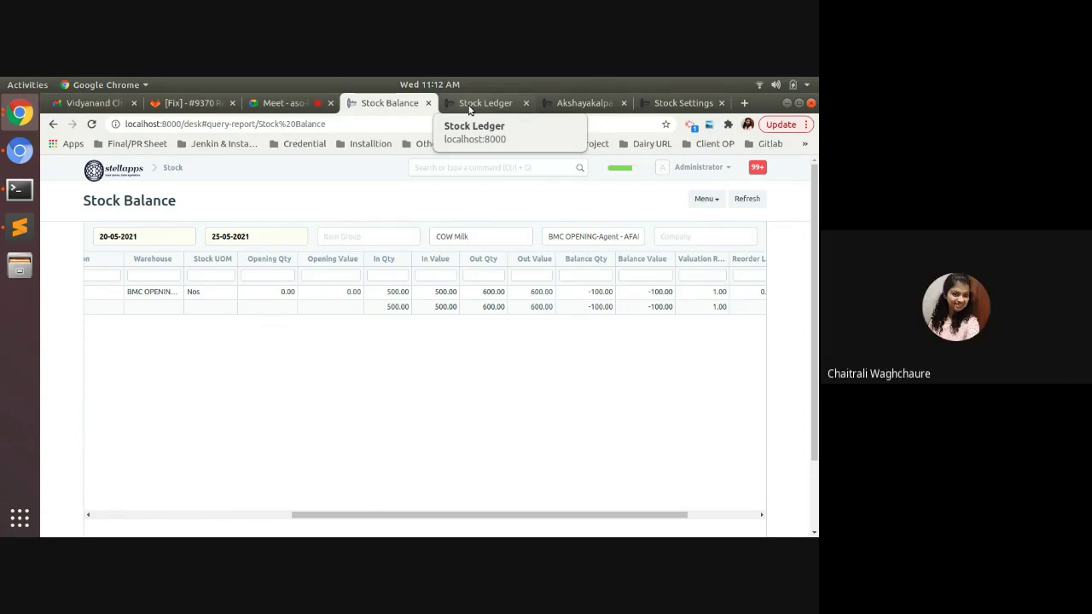
left_click(469, 109)
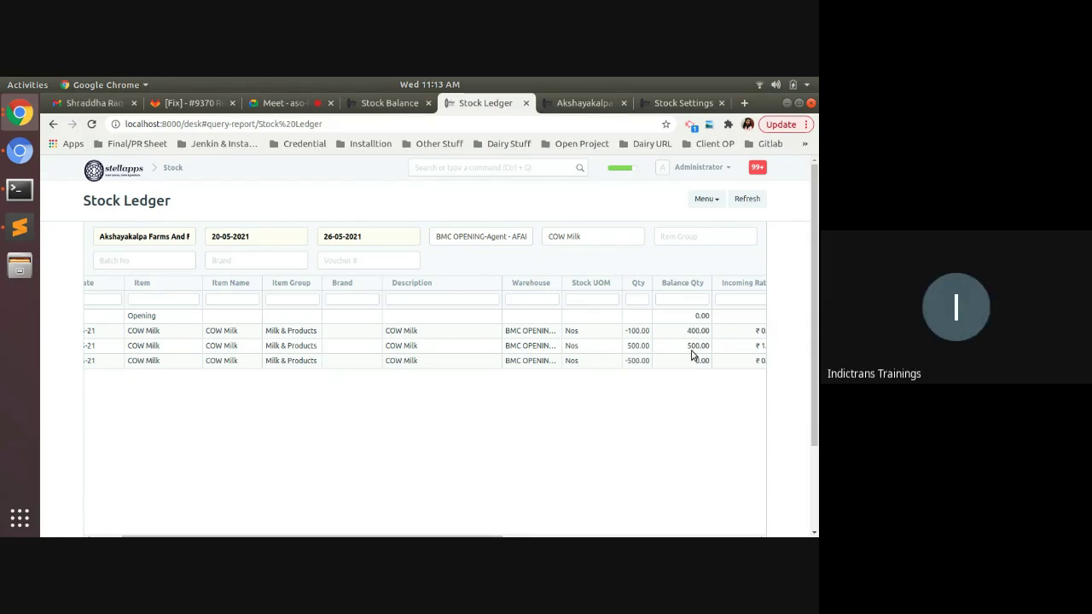
scroll(490, 421, "down", 2)
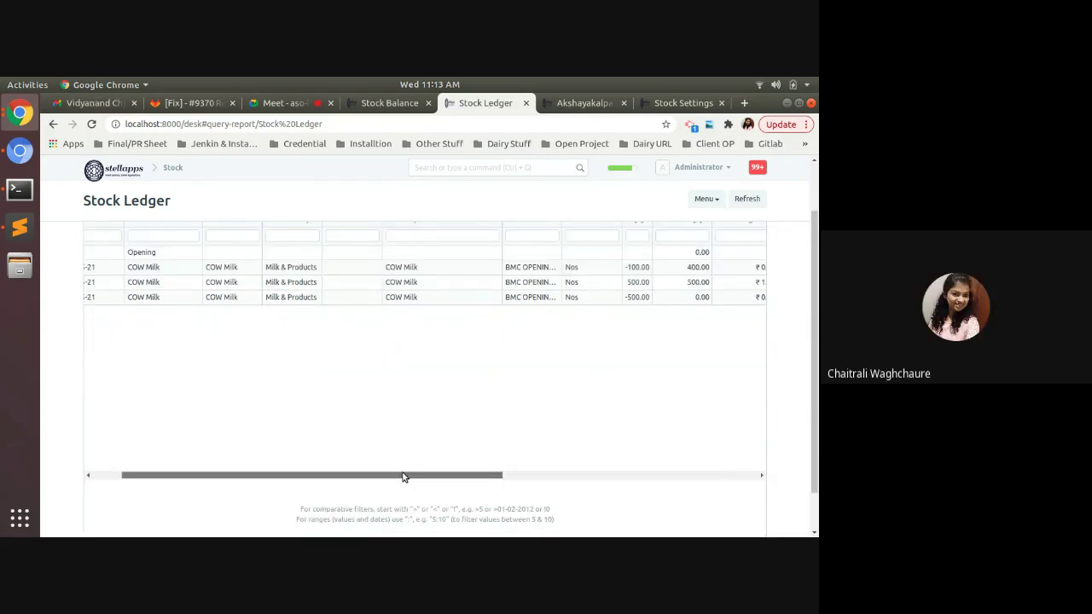
left_click_drag(404, 473, 288, 462)
scroll(112, 358, "up", 1)
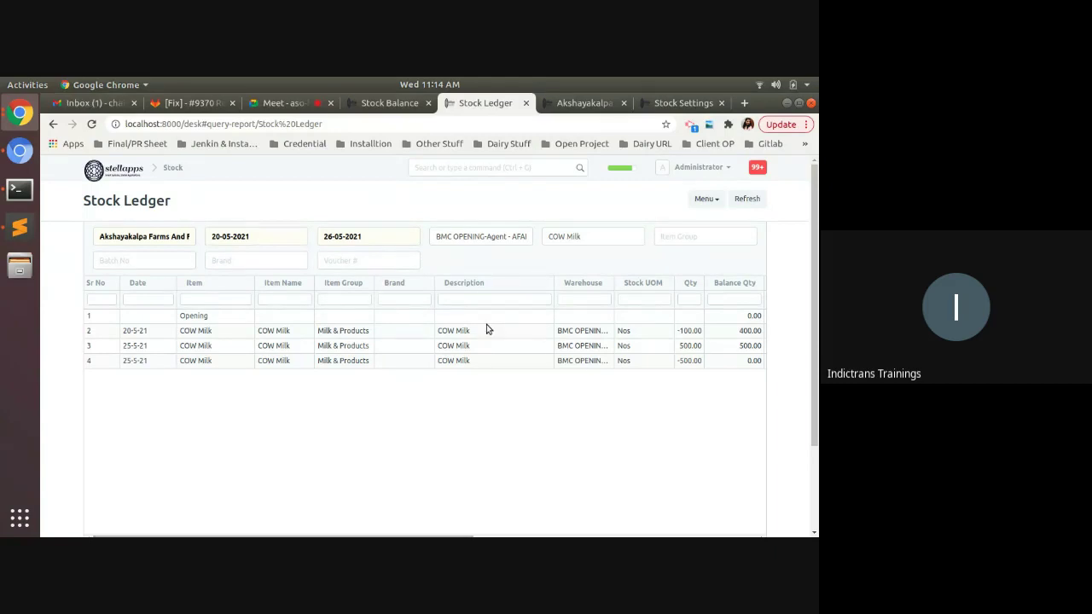
Return to the Google Meet call and stop presenting the screen to everyone.
left_click(268, 104)
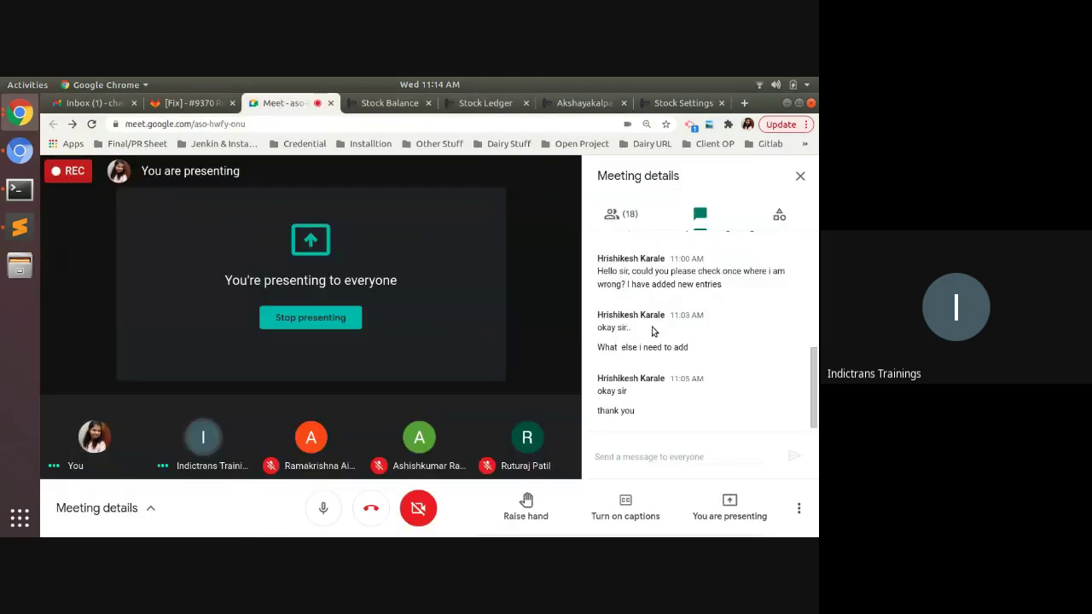
left_click(384, 104)
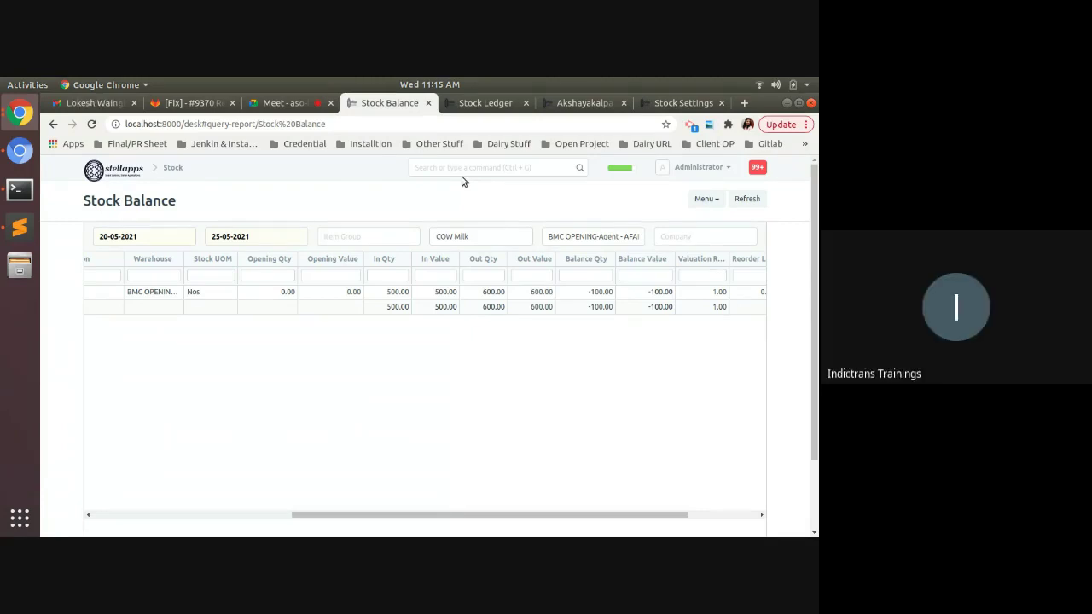
left_click(279, 107)
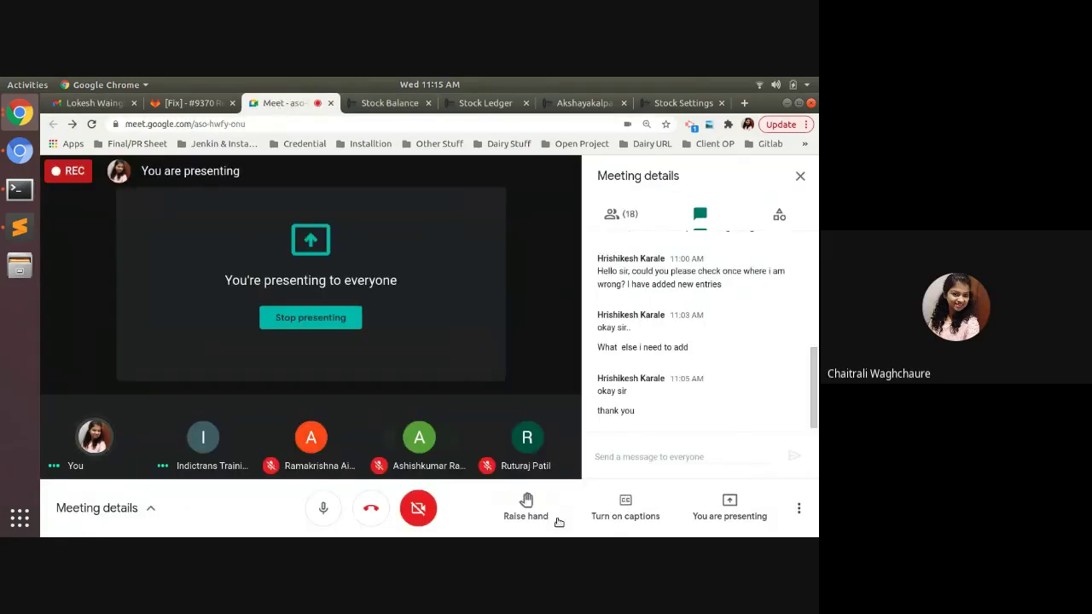
left_click(721, 503)
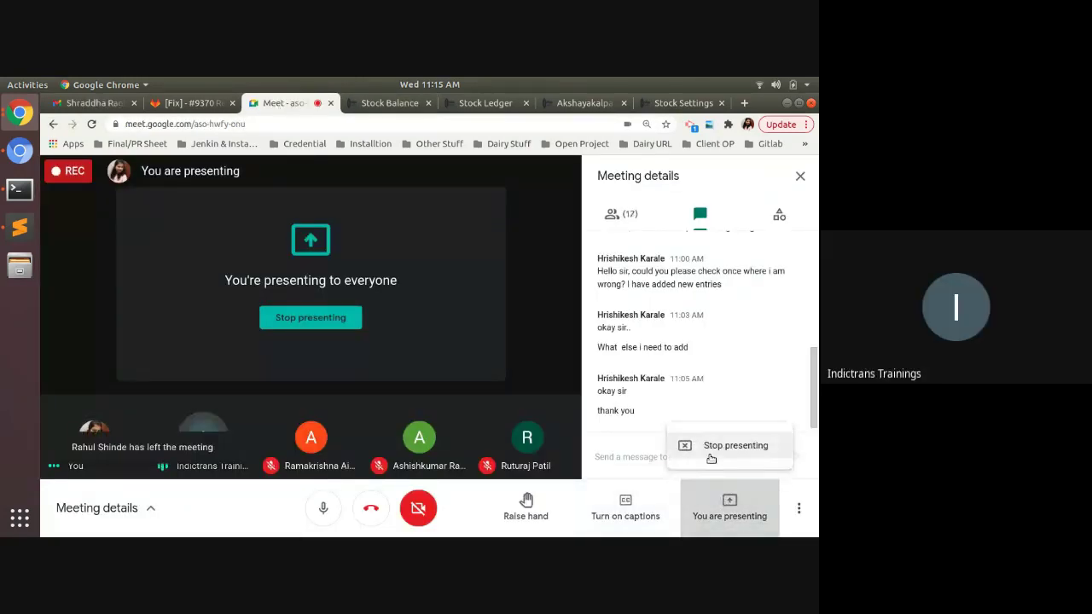
left_click(711, 458)
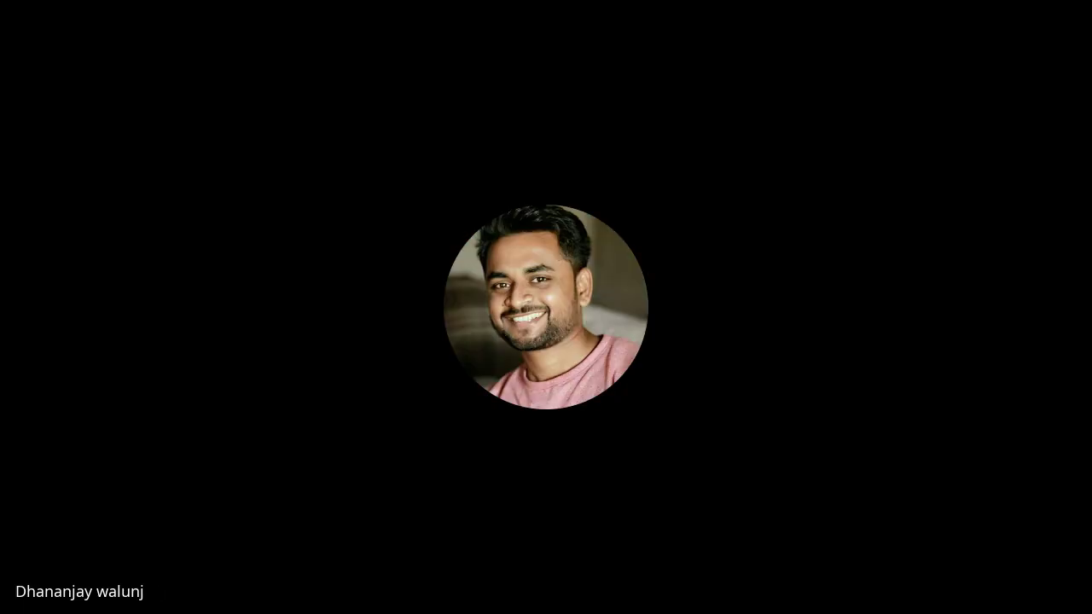
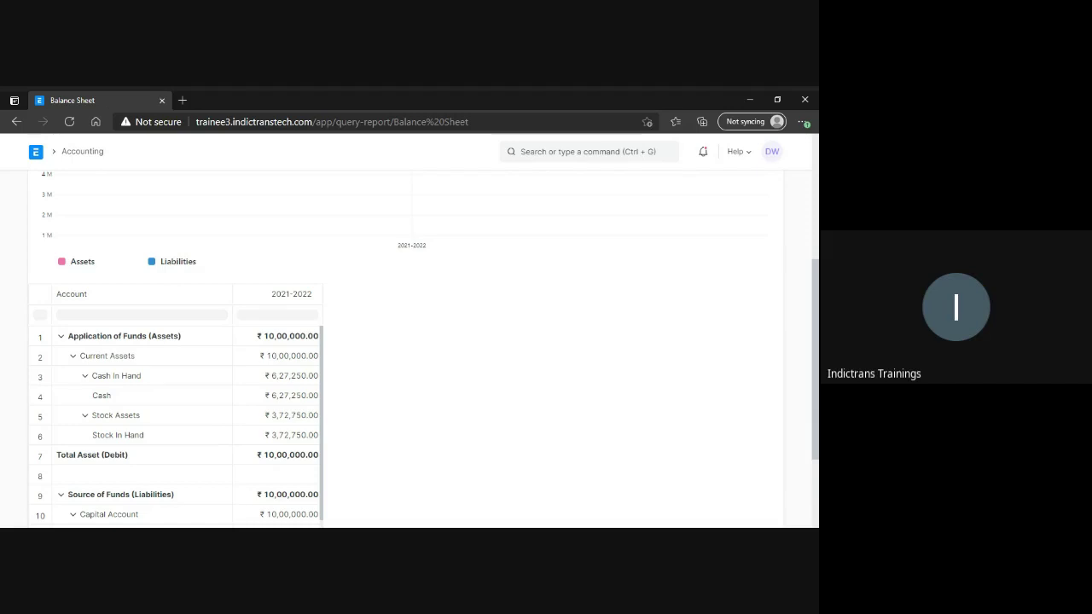
Review the asset and liability rows of the 2021-2022 Balance Sheet, and open the Cash Flow report.
scroll(410, 359, "down", 1)
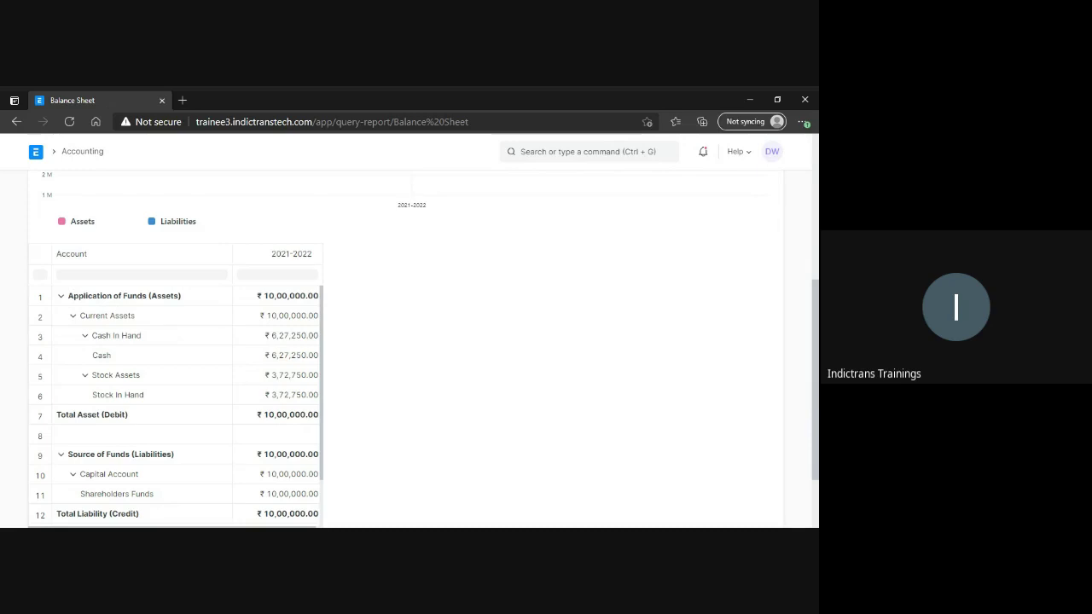
scroll(817, 431, "down", 1)
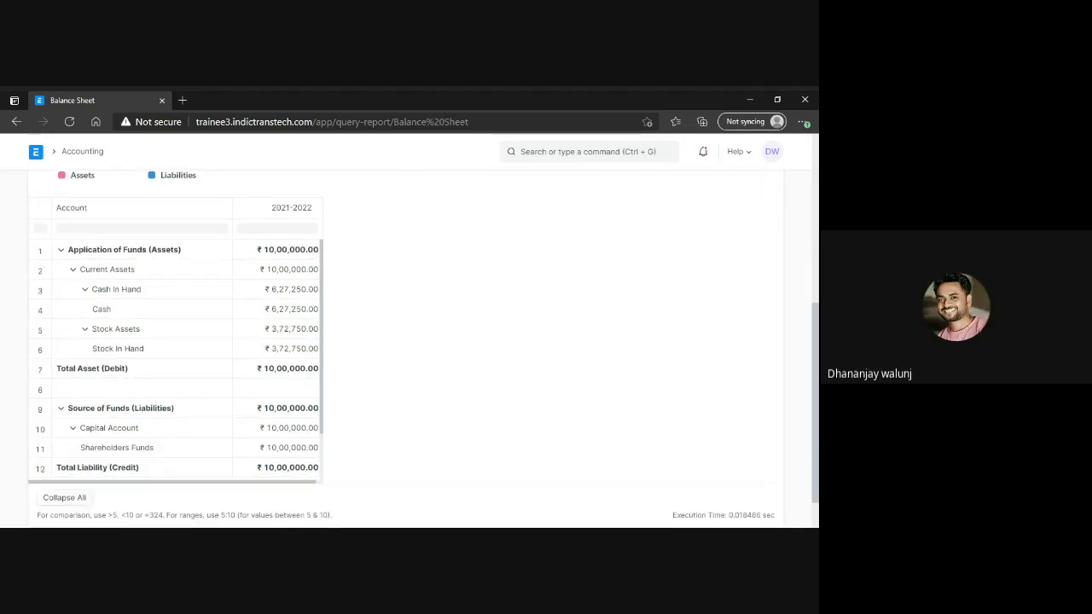
left_click(554, 151)
type("cash")
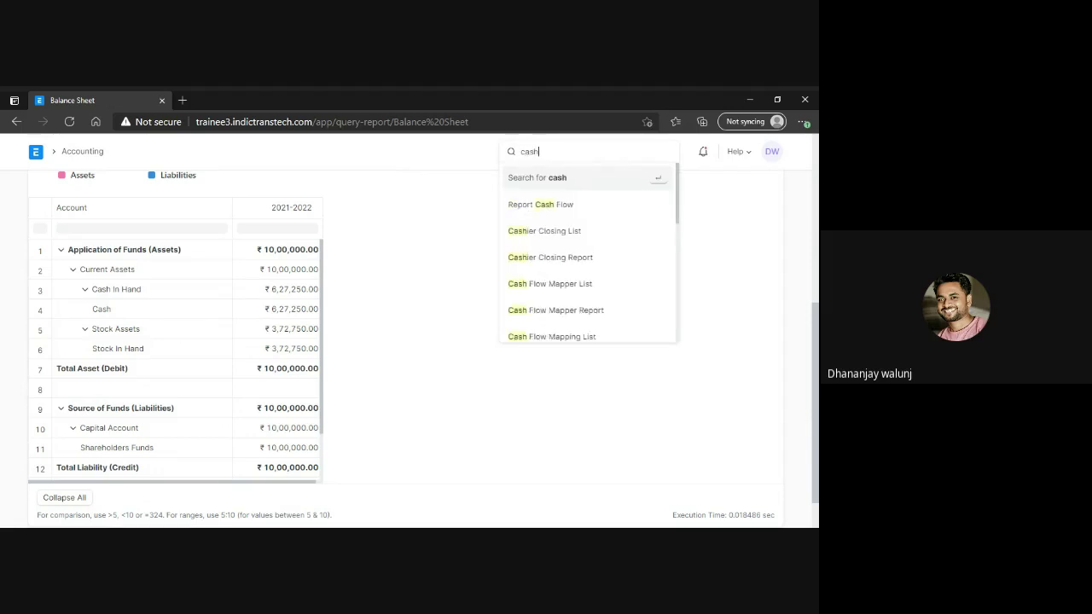
left_click(558, 212)
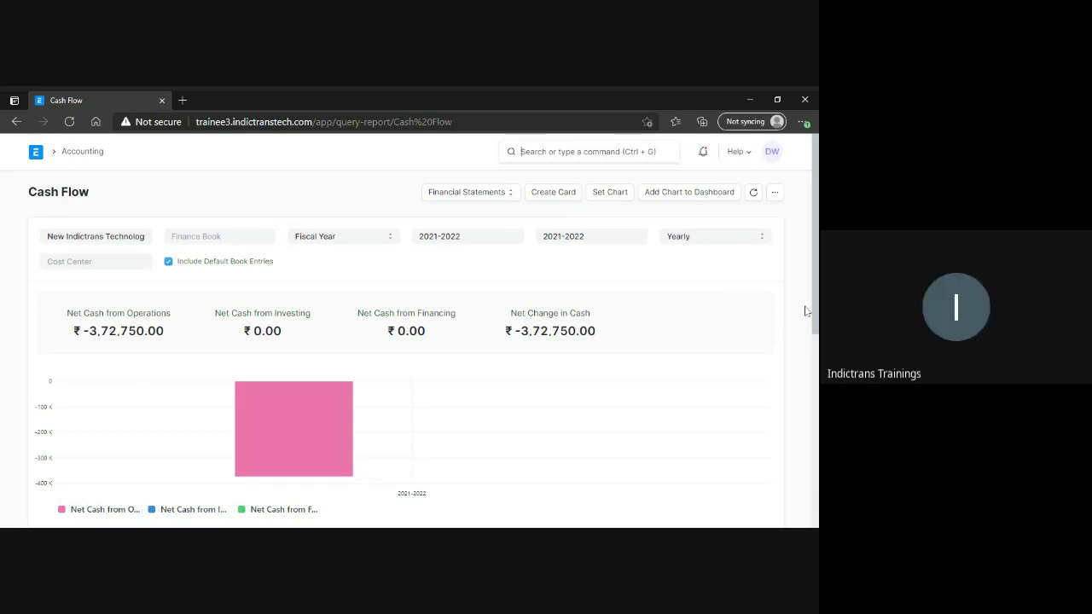
Examine the Cash Flow report's summary figures, chart and account rows for operations, investing and financing in 2021-2022.
scroll(764, 336, "down", 1)
scroll(409, 349, "down", 3)
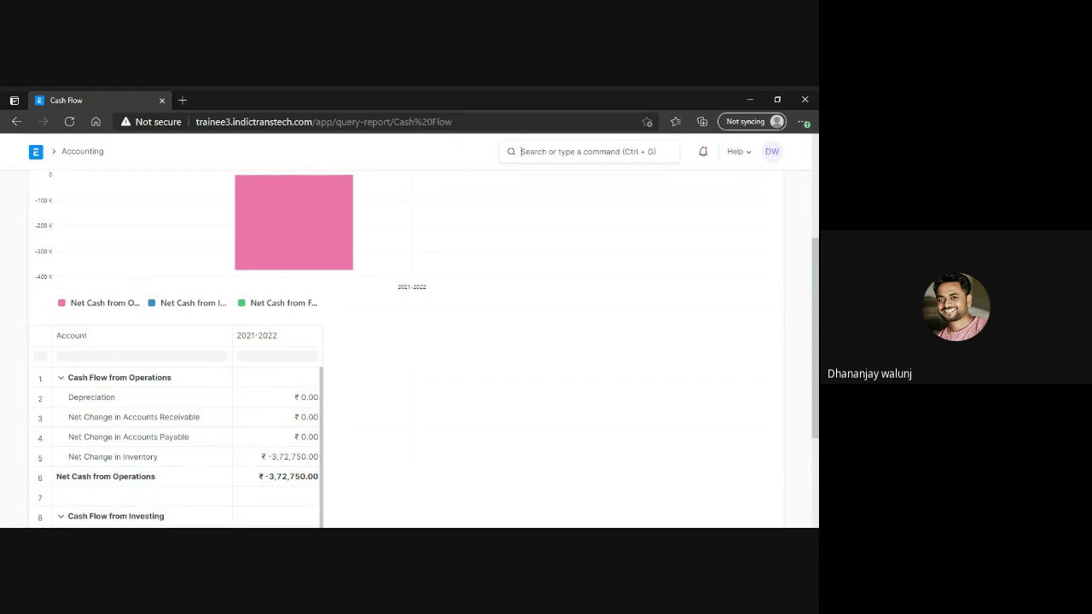
scroll(410, 350, "down", 2)
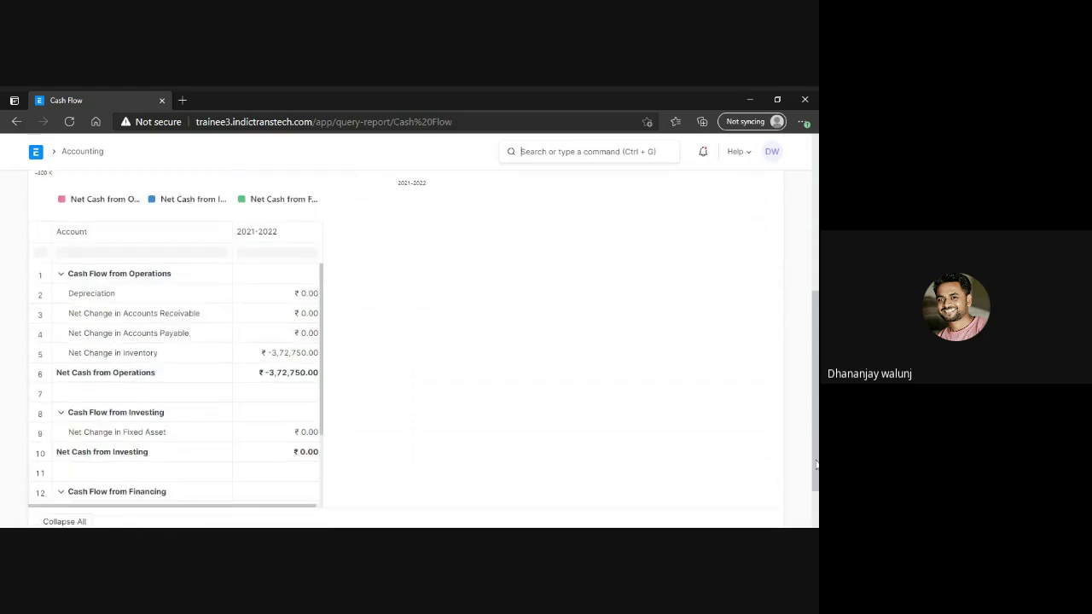
scroll(410, 350, "up", 3)
scroll(409, 350, "up", 1)
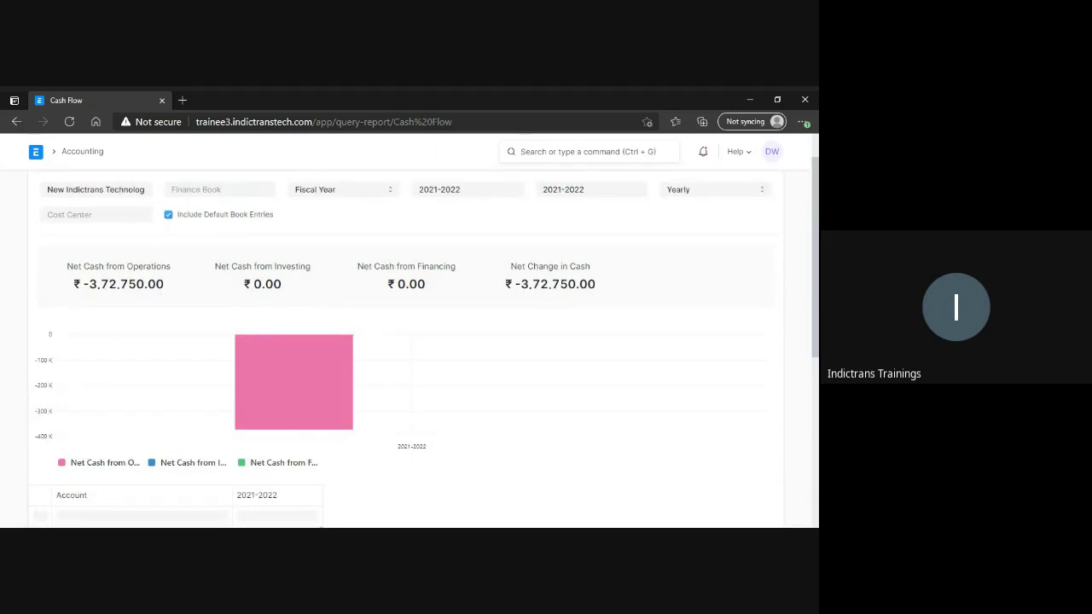
scroll(410, 350, "down", 4)
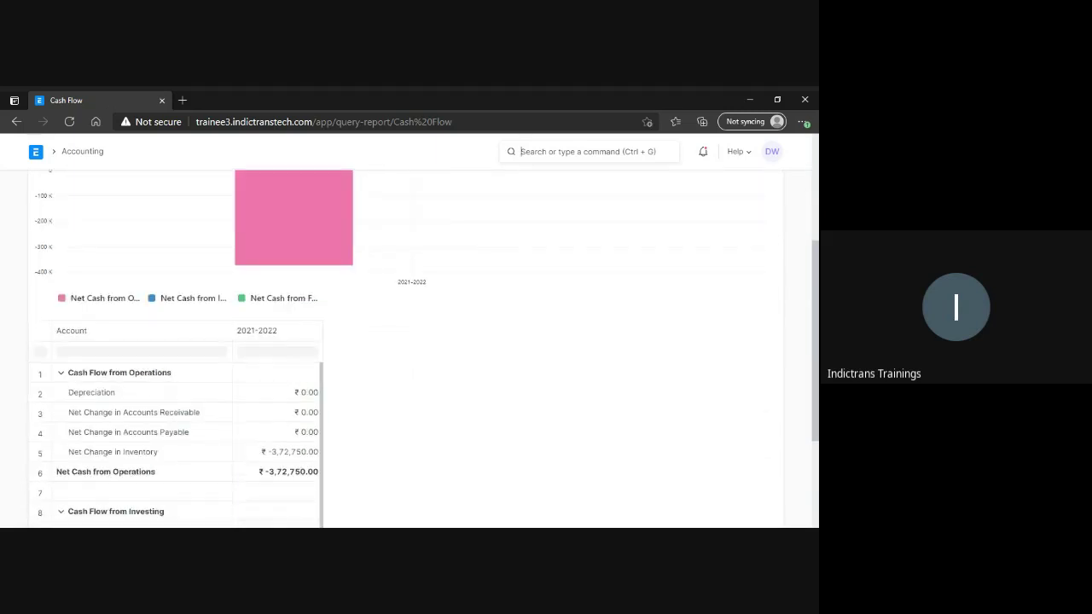
scroll(409, 350, "up", 4)
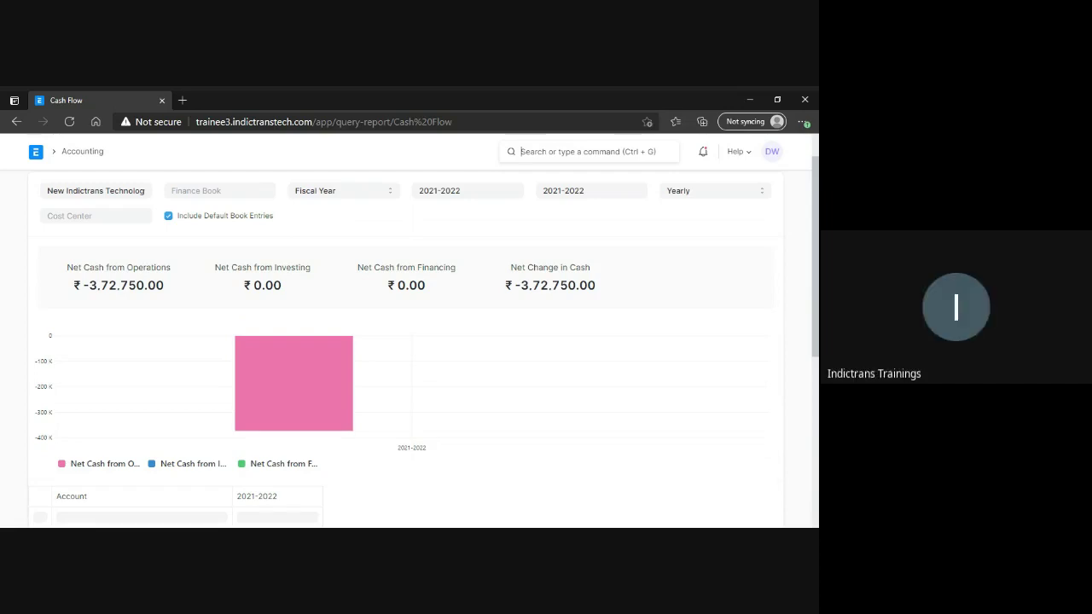
scroll(410, 342, "down", 3)
scroll(410, 342, "up", 3)
scroll(410, 341, "up", 2)
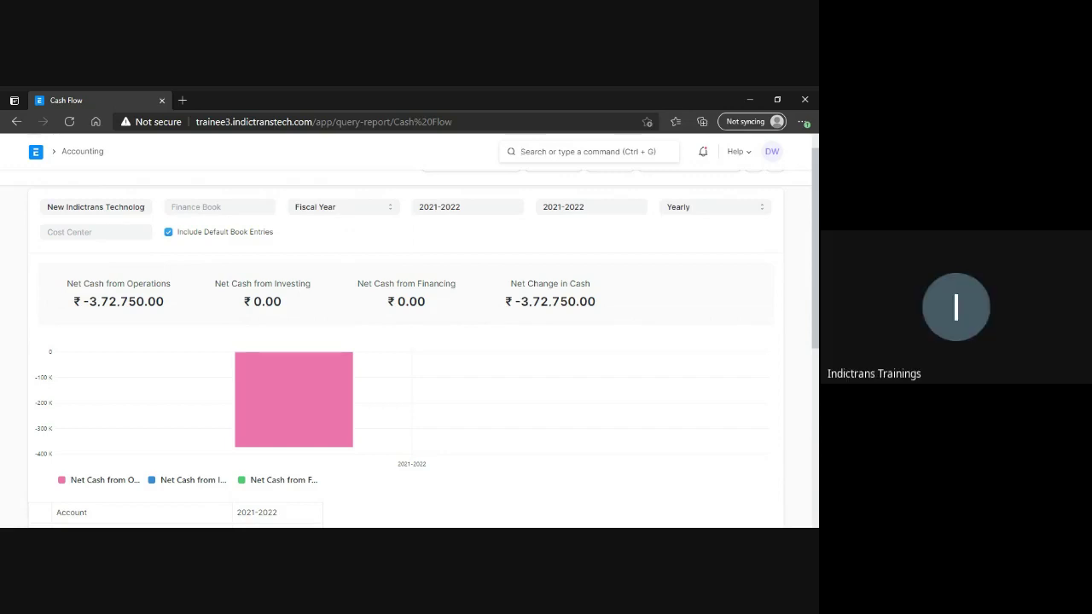
scroll(410, 342, "down", 1)
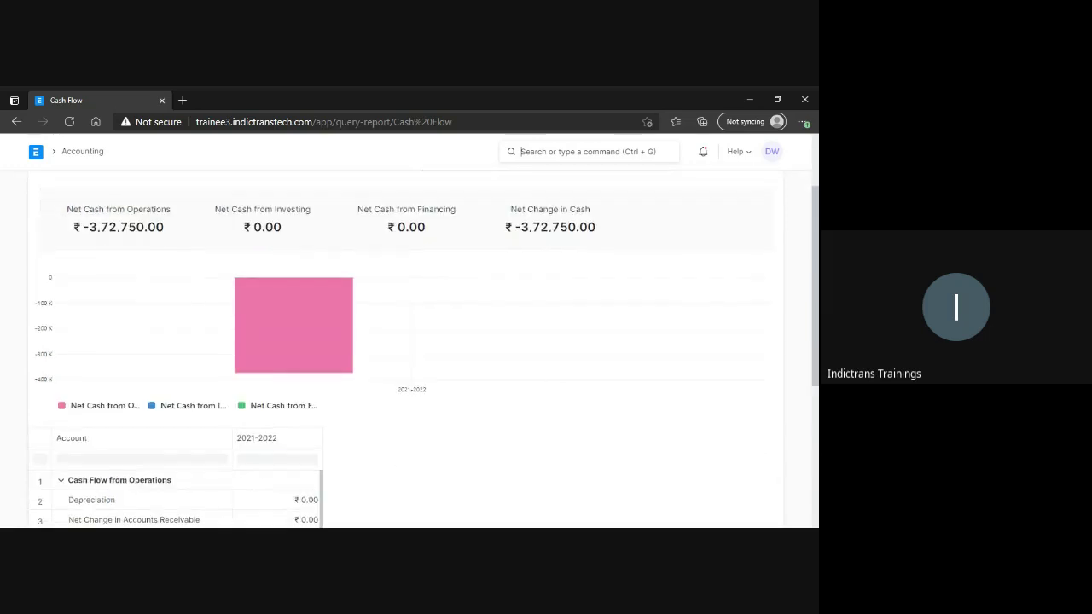
scroll(409, 341, "up", 1)
scroll(818, 237, "up", 1)
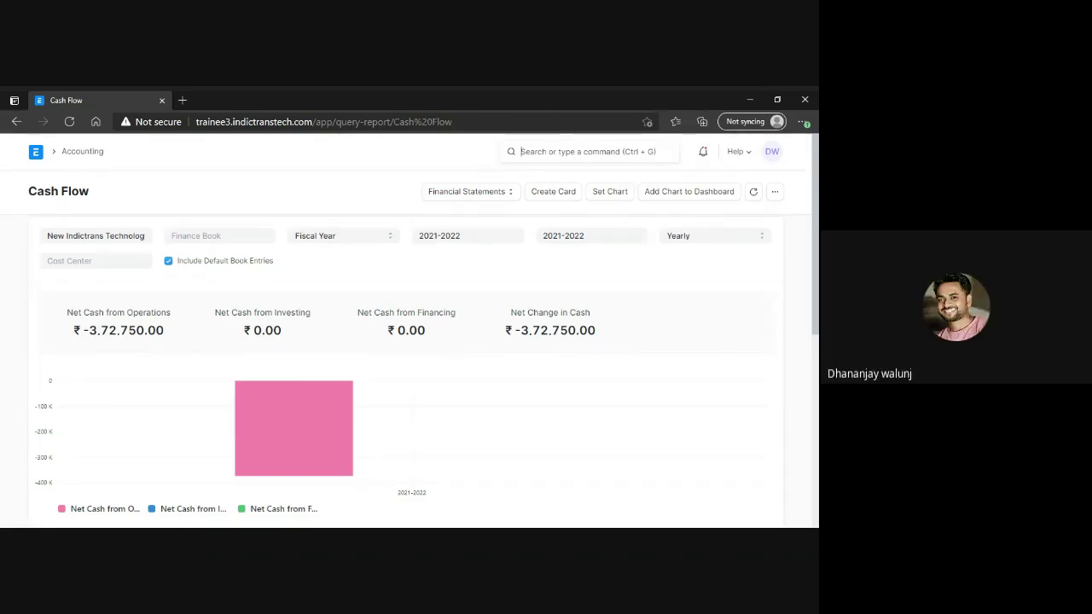
left_click(814, 435)
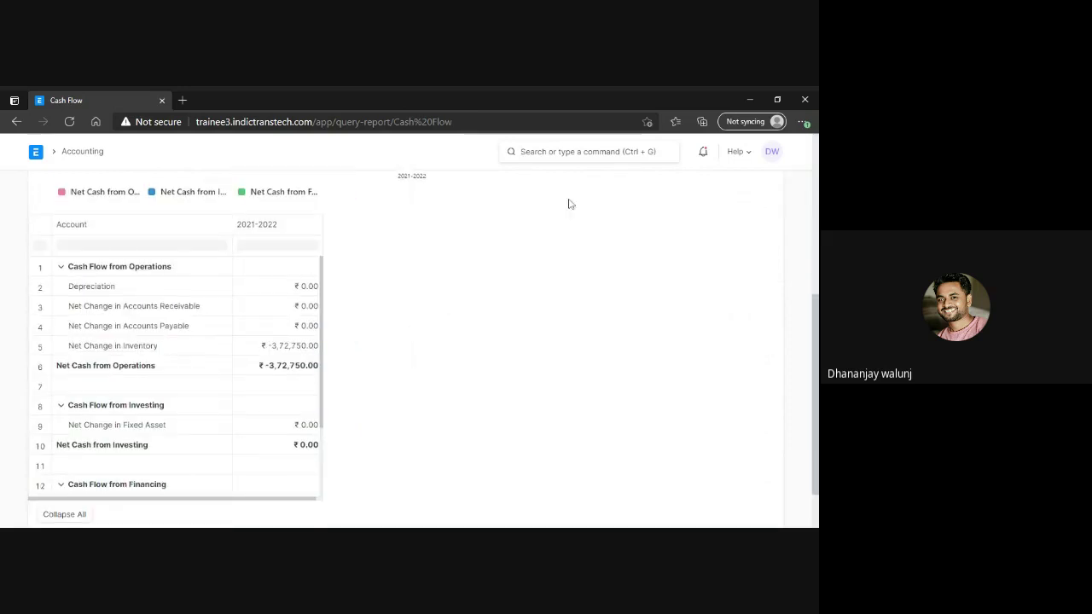
scroll(568, 202, "up", 4)
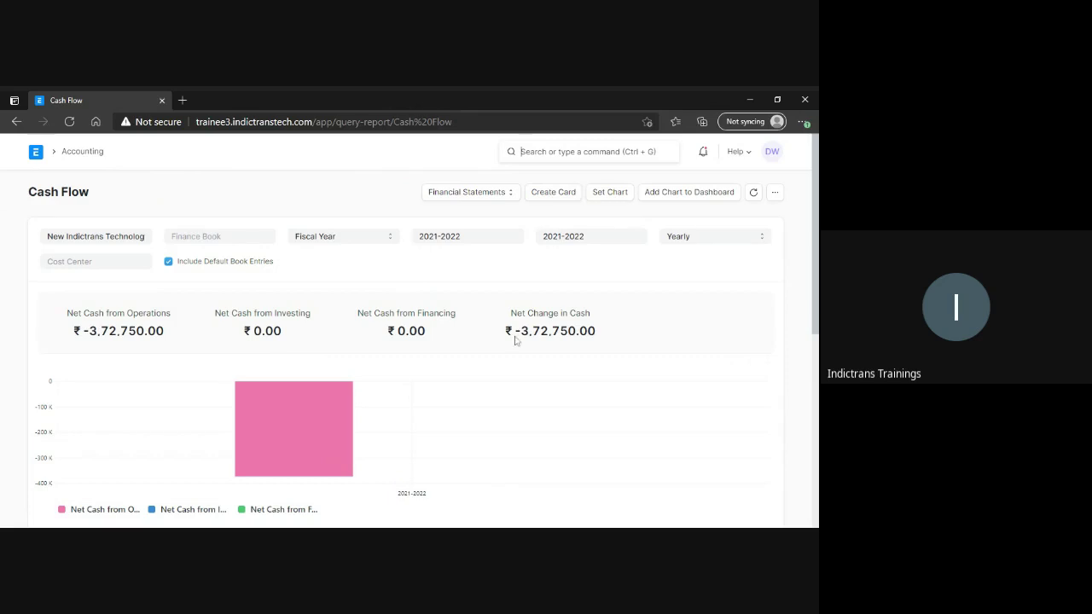
Open the Chart of Accounts and review the balances of the asset, liability, income and expense accounts.
left_click(522, 152)
type("chart")
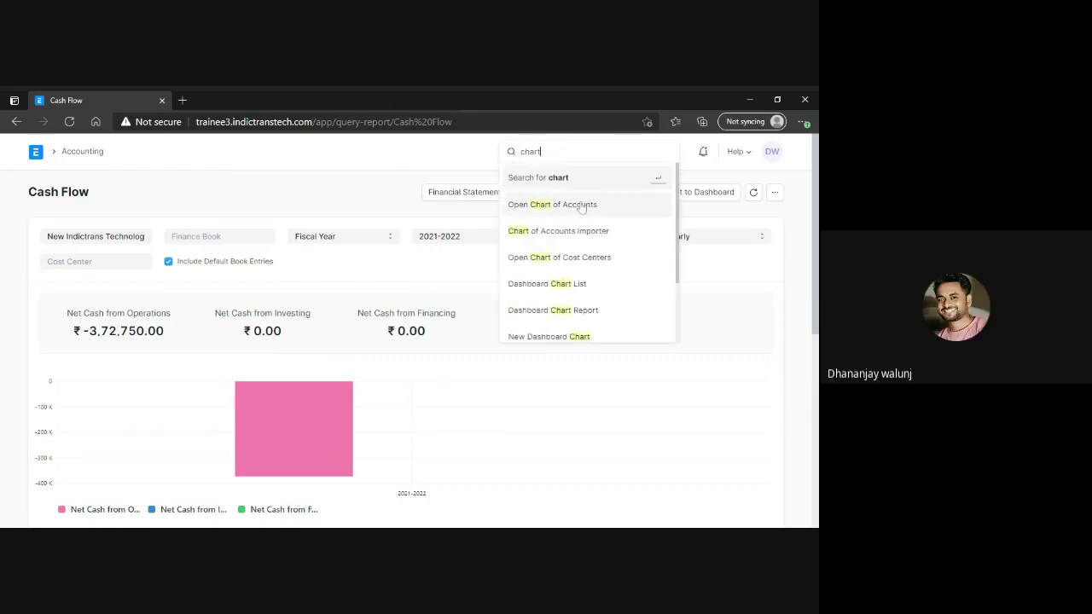
left_click(581, 206)
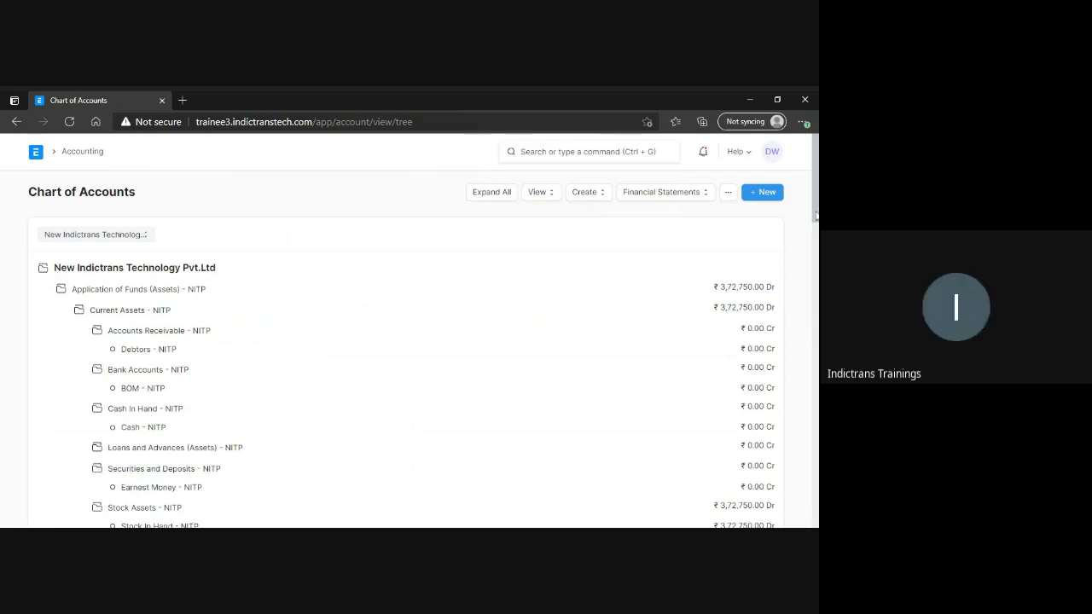
scroll(816, 235, "down", 2)
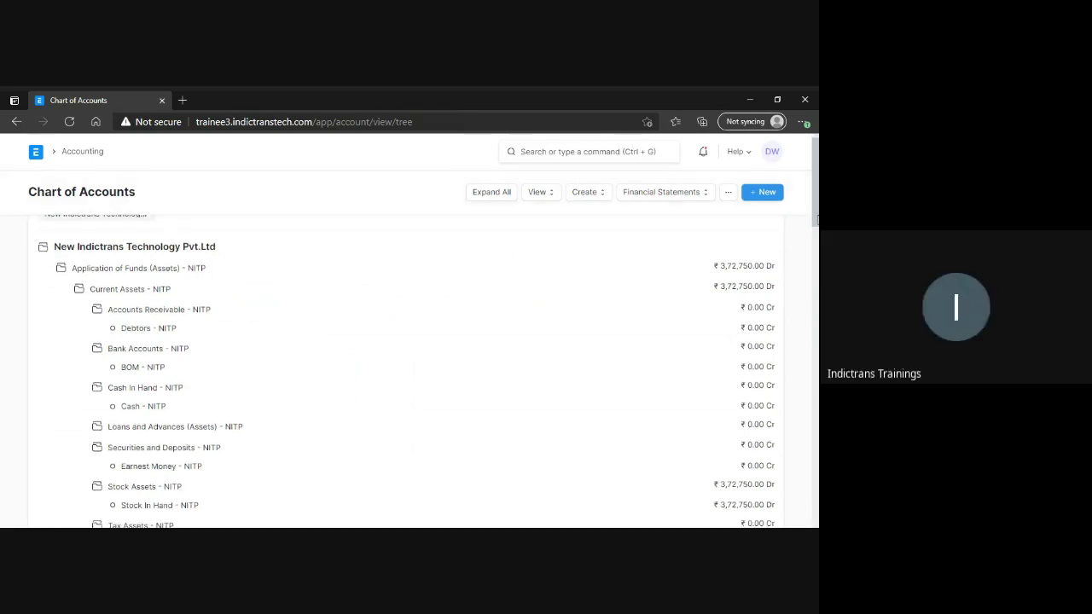
scroll(817, 235, "down", 2)
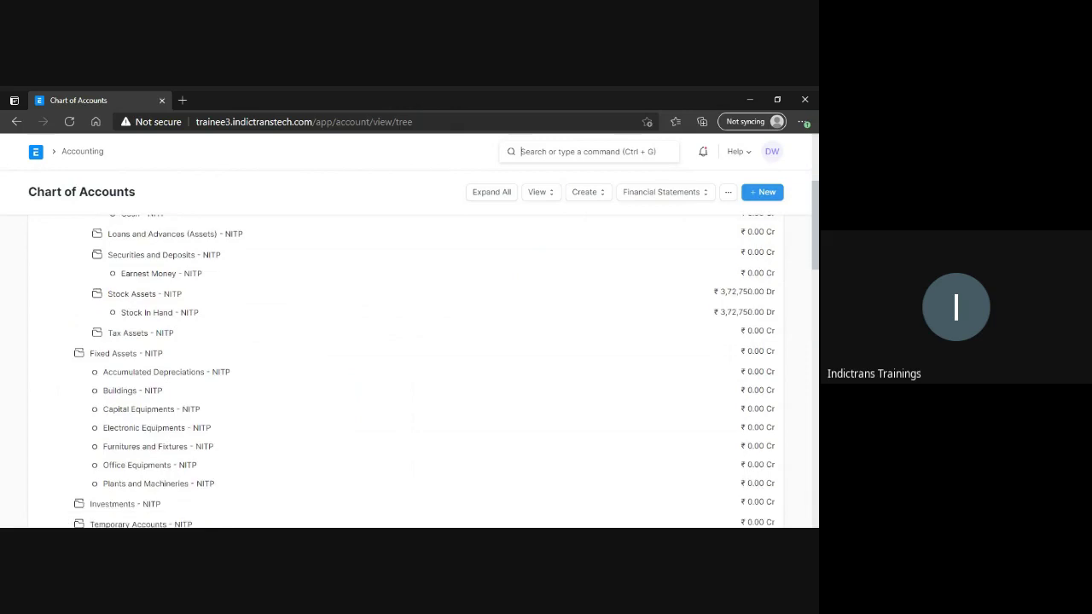
scroll(817, 408, "down", 8)
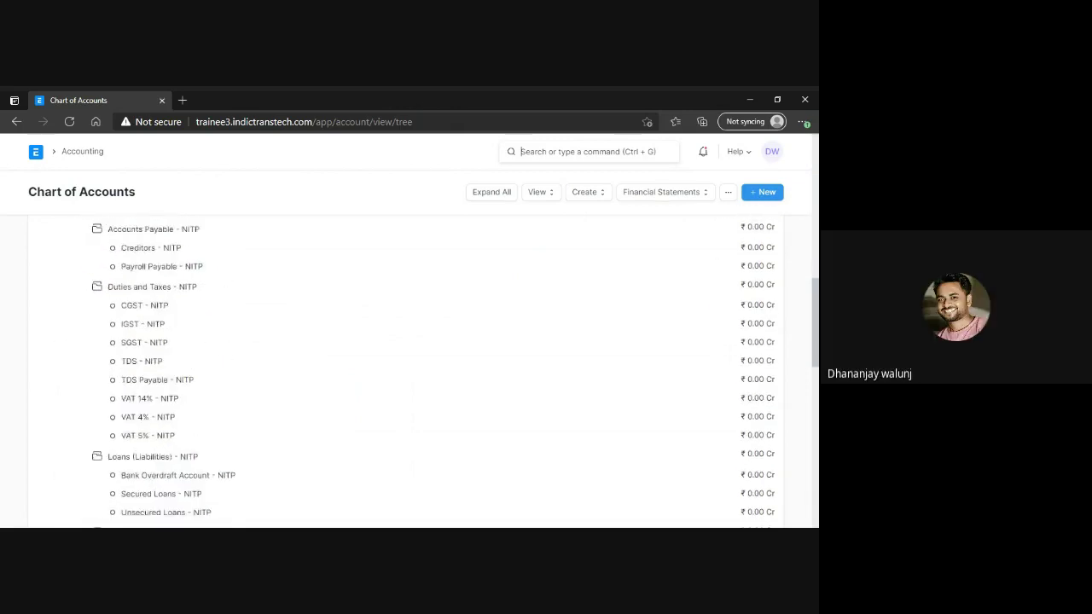
scroll(816, 408, "down", 3)
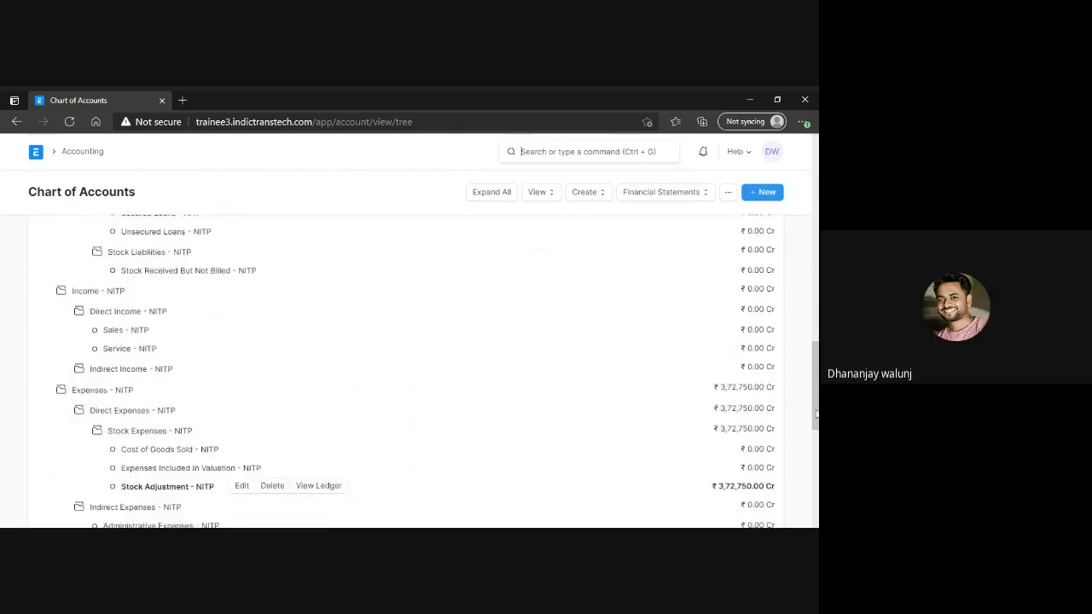
scroll(815, 436, "down", 5)
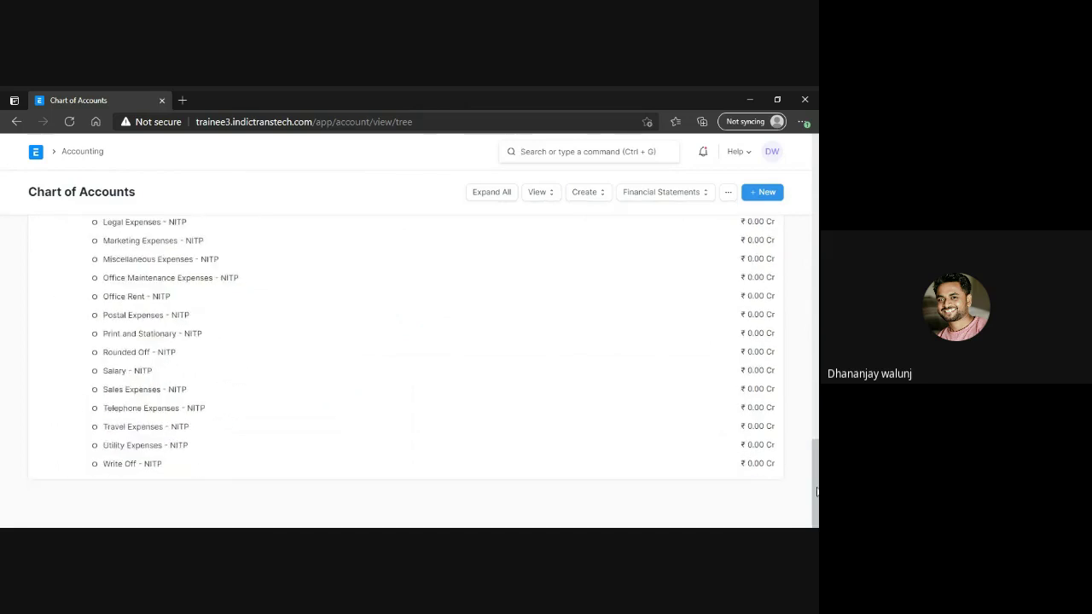
left_click_drag(817, 492, 815, 382)
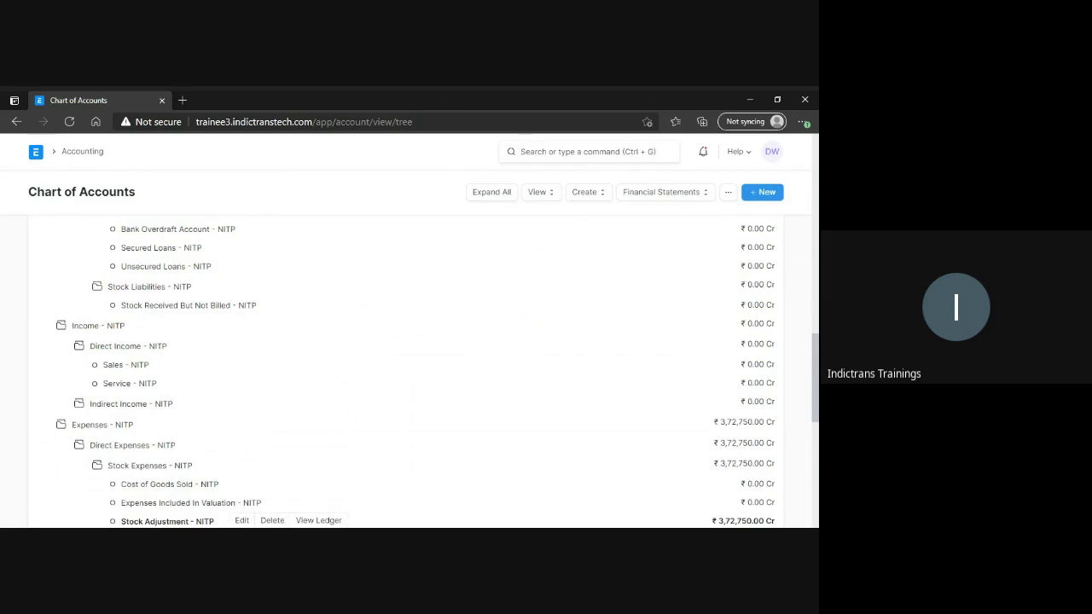
left_click_drag(815, 381, 818, 256)
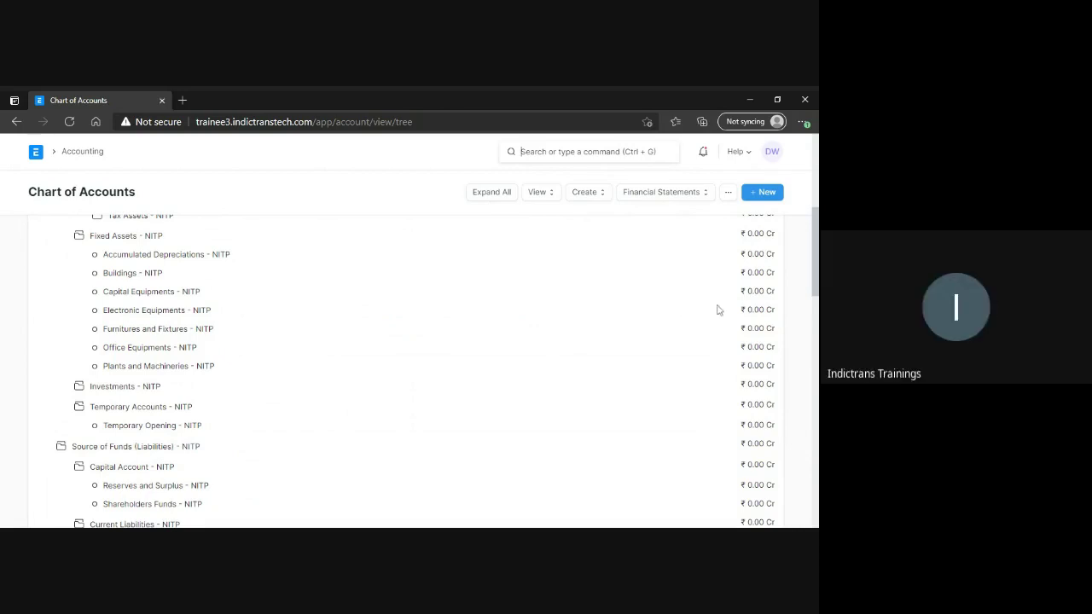
Search for and open the General Ledger report.
key("ctrl+g")
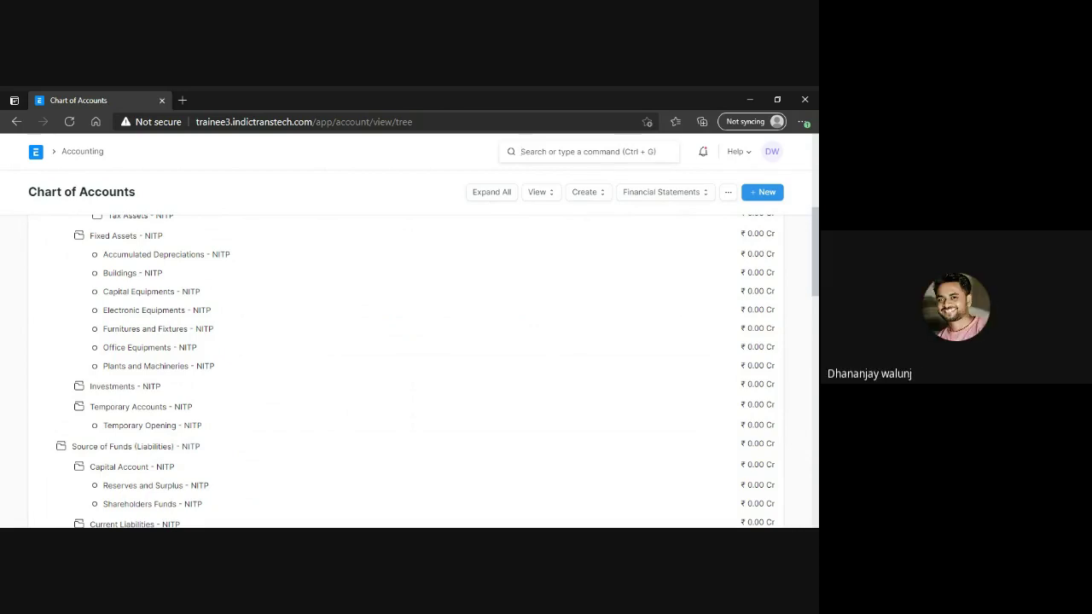
type("general")
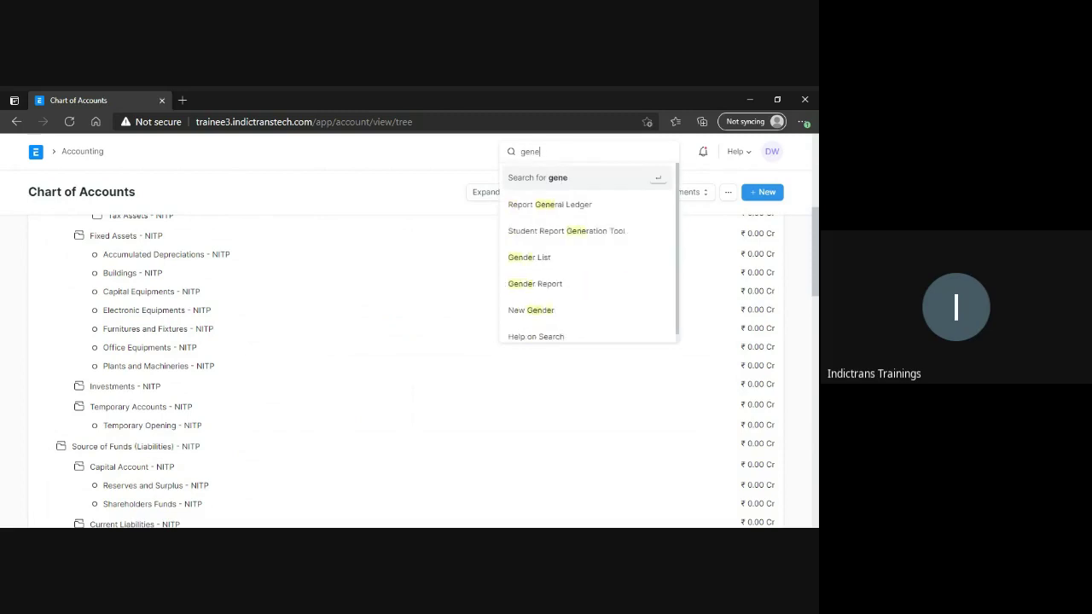
left_click(536, 207)
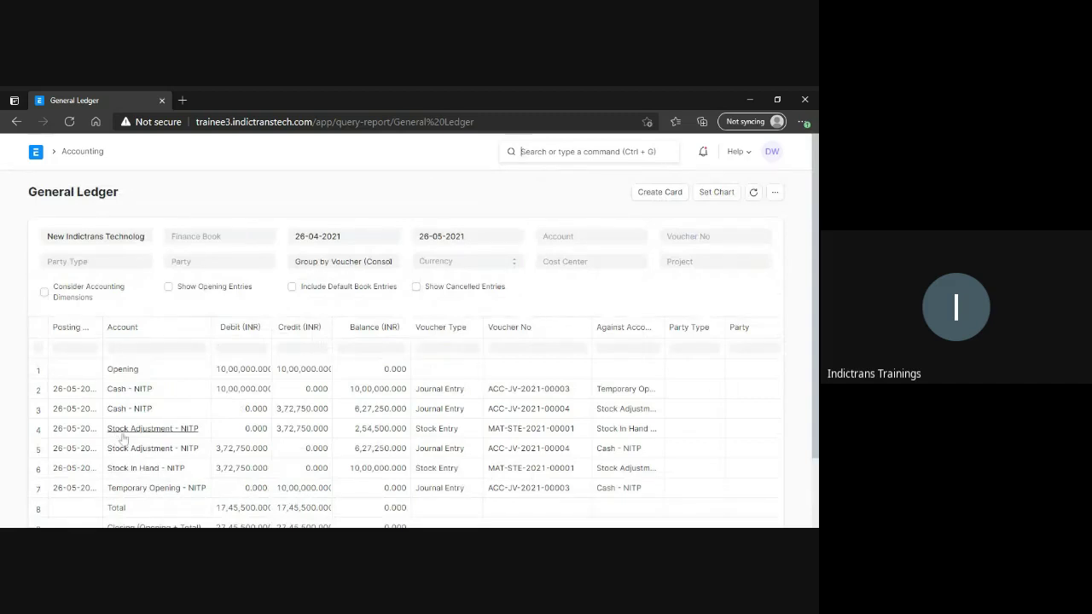
Inspect the Stock Adjustment - NITP account record from its ledger rows, and return to the General Ledger.
left_click(123, 434)
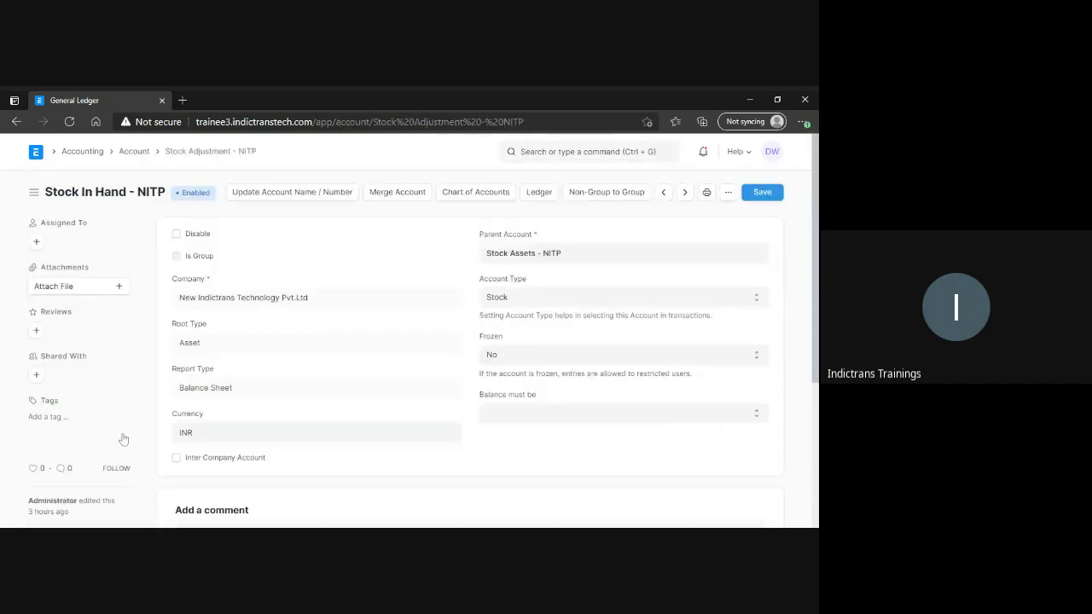
left_click(16, 121)
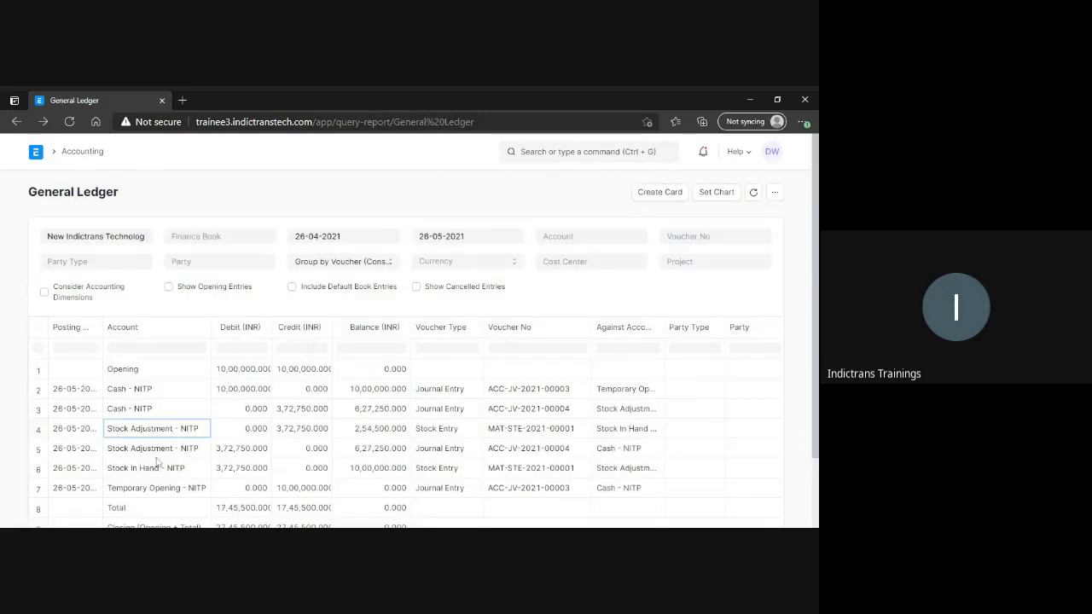
left_click(151, 453)
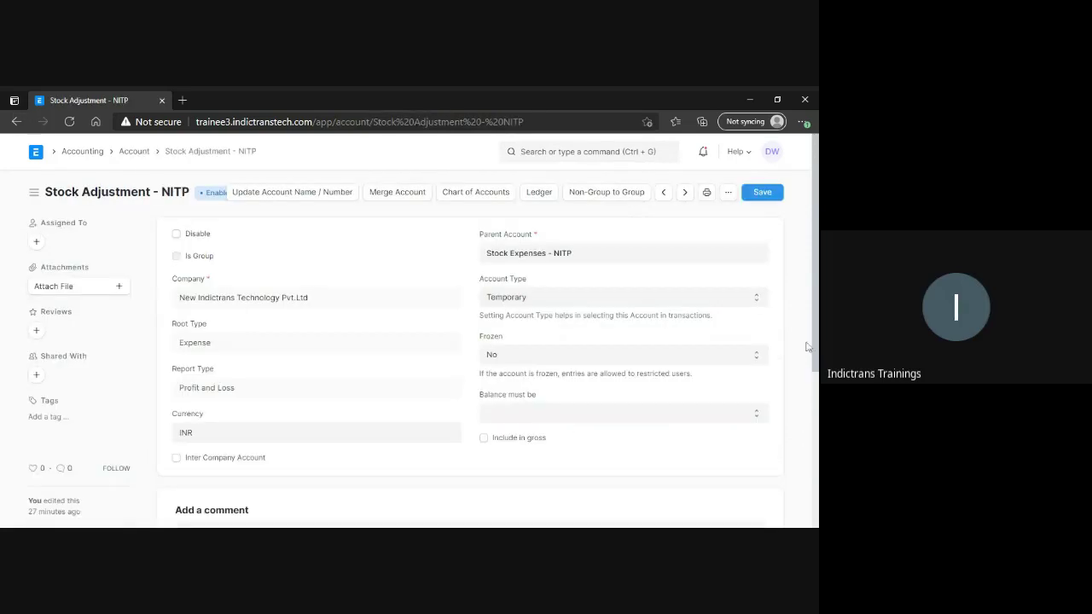
scroll(151, 453, "down", 3)
scroll(200, 232, "up", 2)
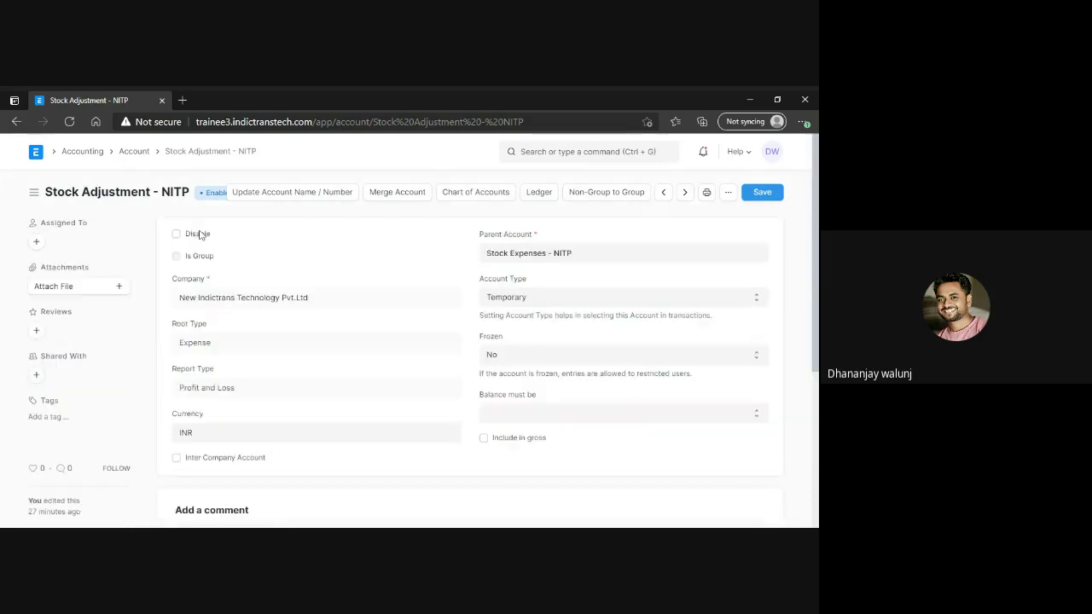
left_click(16, 121)
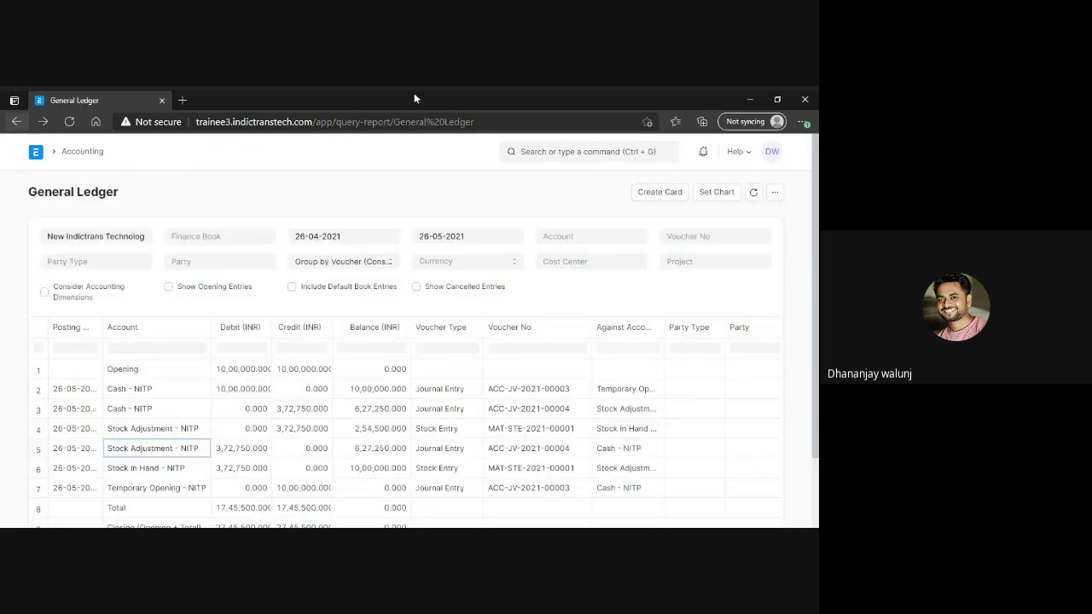
Search for stock documents and open the Stock Entry list.
key("ctrl+g")
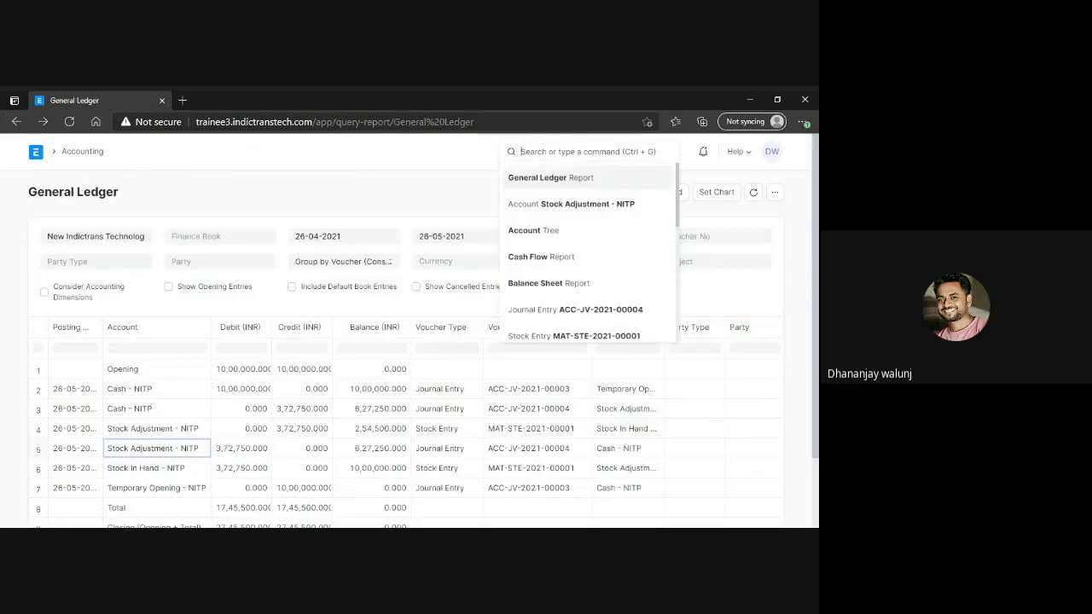
type("stock")
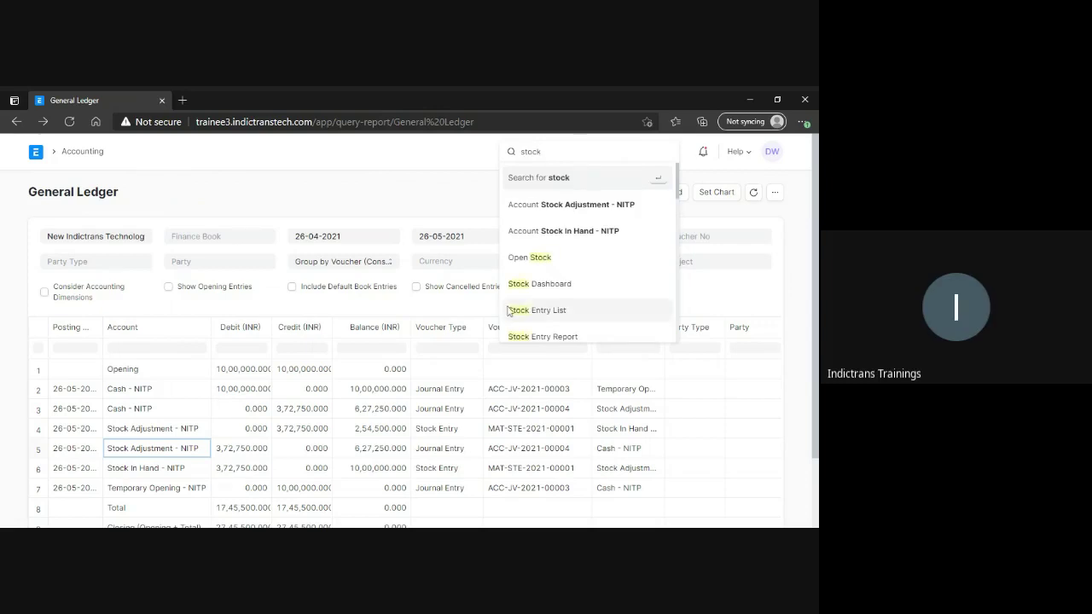
left_click(550, 311)
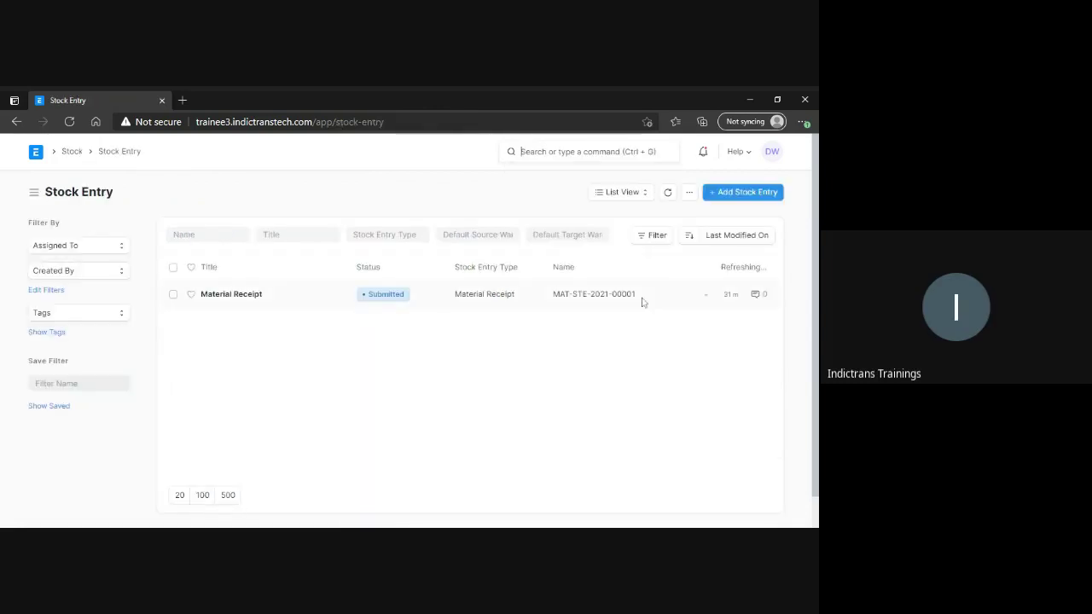
Open the submitted Material Receipt stock entry and review its item rows, target warehouses, rates and total values.
left_click(226, 297)
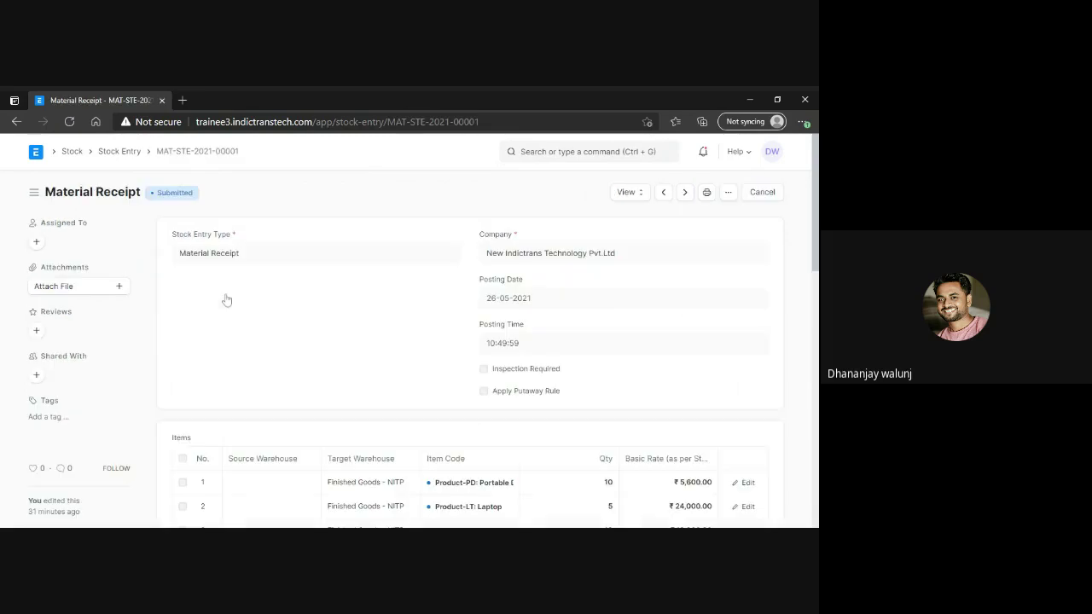
scroll(817, 260, "down", 3)
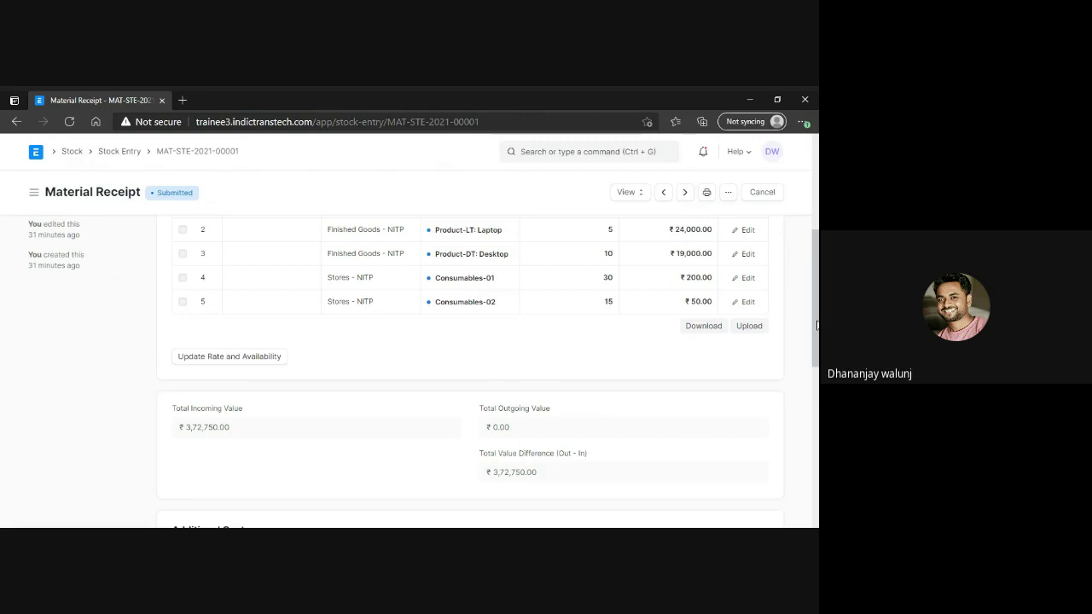
scroll(817, 324, "up", 3)
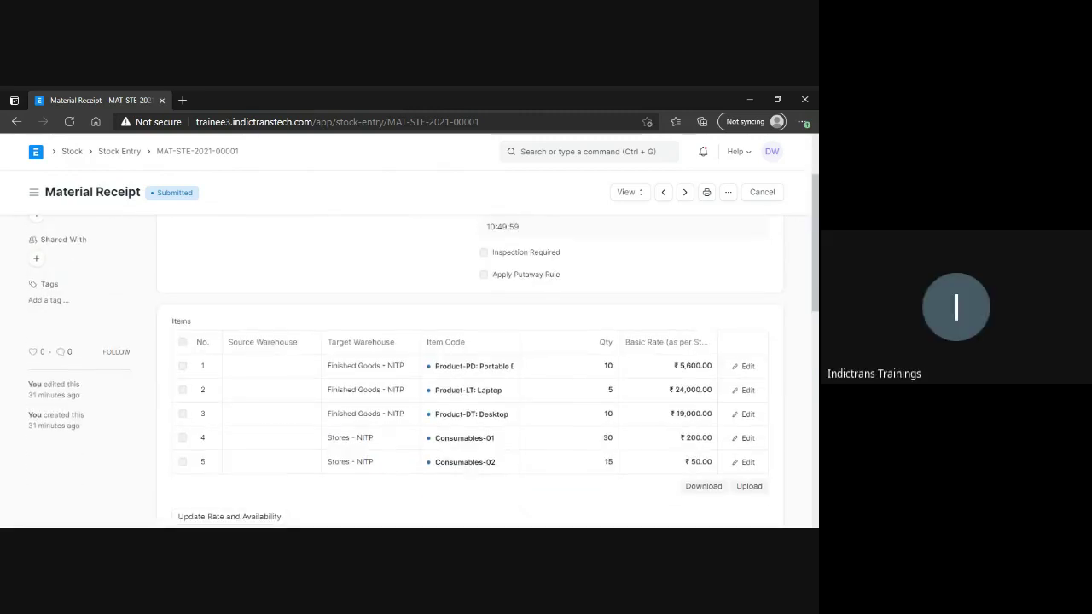
scroll(814, 341, "up", 1)
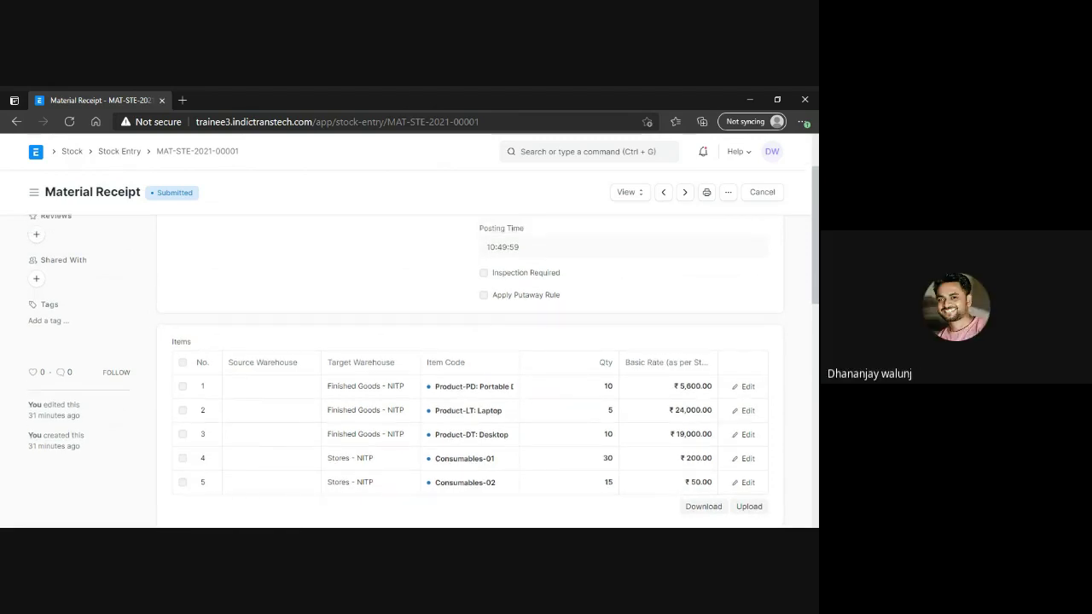
left_click_drag(817, 256, 816, 254)
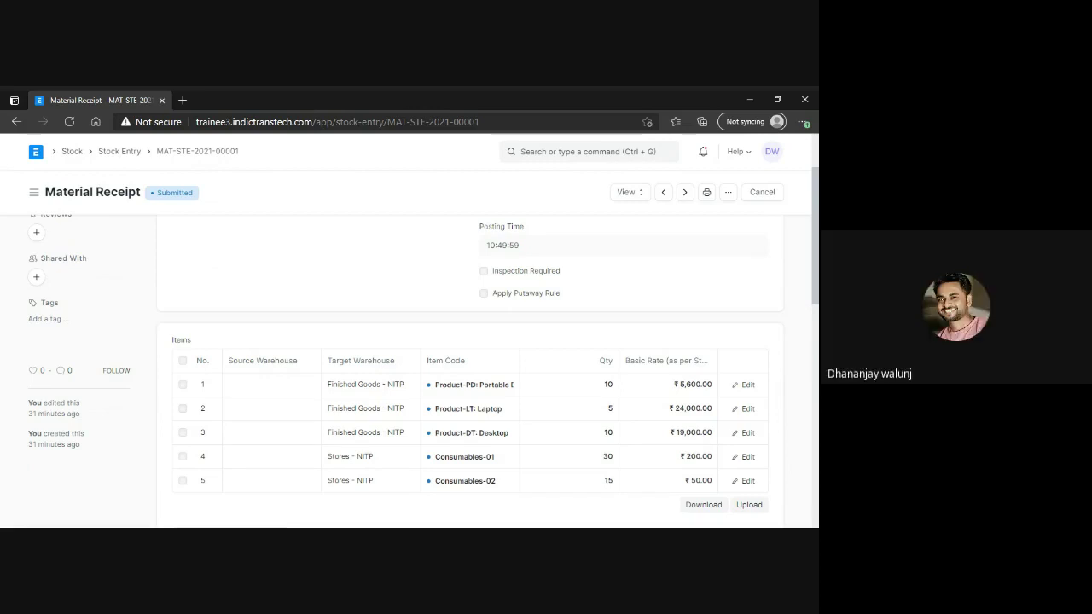
scroll(817, 245, "up", 2)
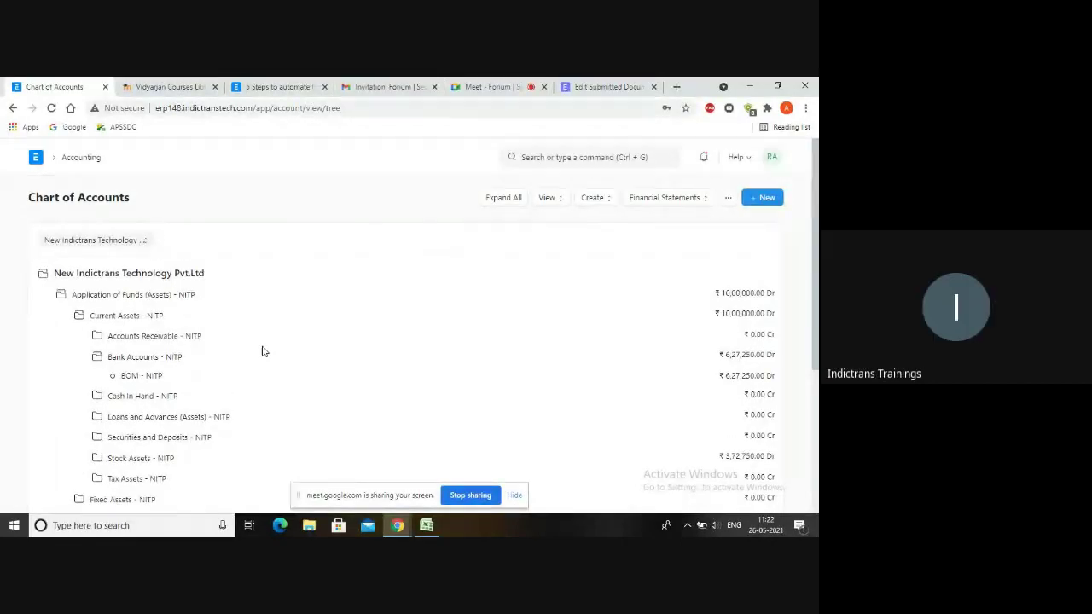
Examine the Chart of Accounts balances from the bank and stock assets down to the capital, income and expense accounts.
scroll(263, 351, "down", 1)
scroll(262, 351, "down", 1)
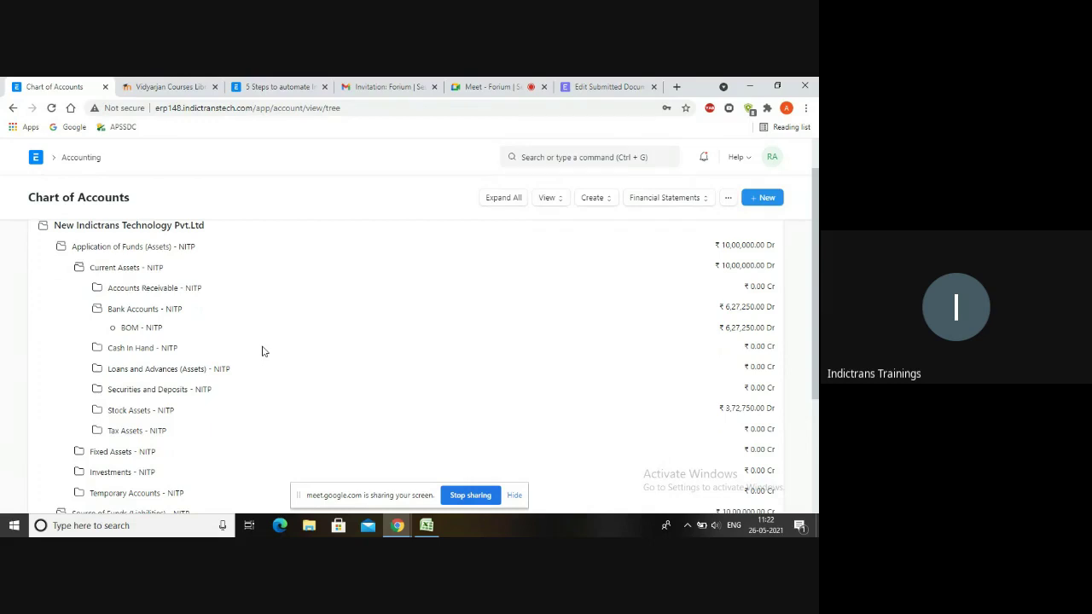
scroll(263, 351, "down", 1)
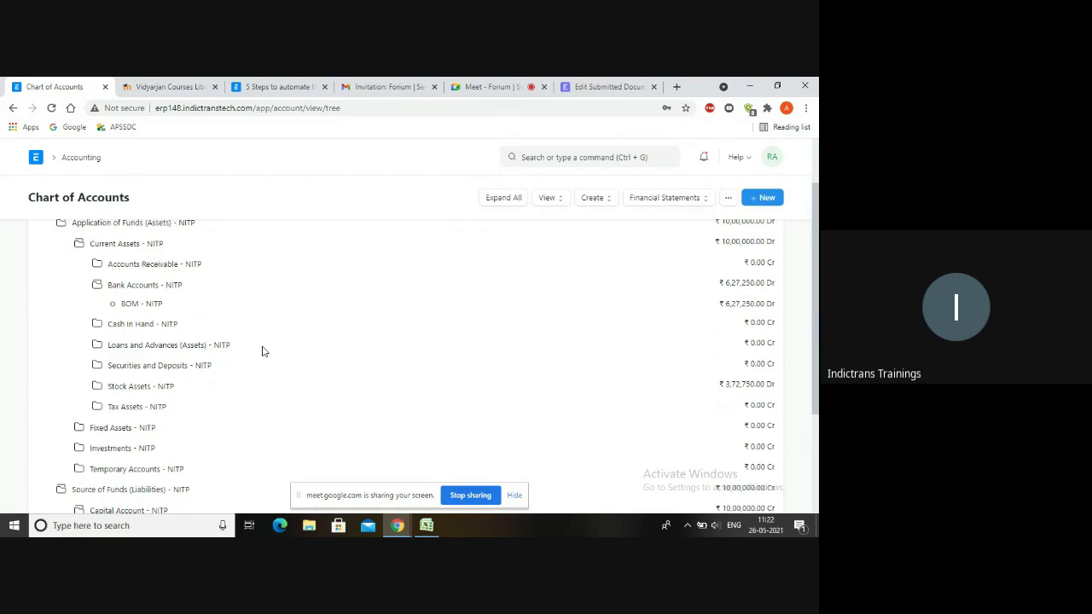
scroll(262, 351, "down", 1)
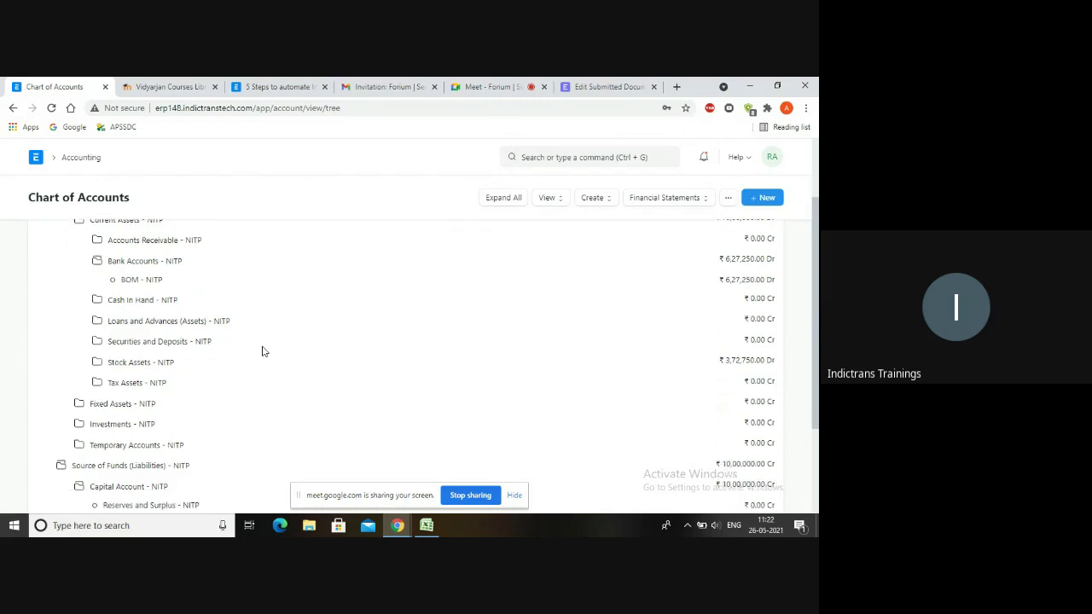
scroll(263, 351, "down", 1)
scroll(263, 351, "down", 1)
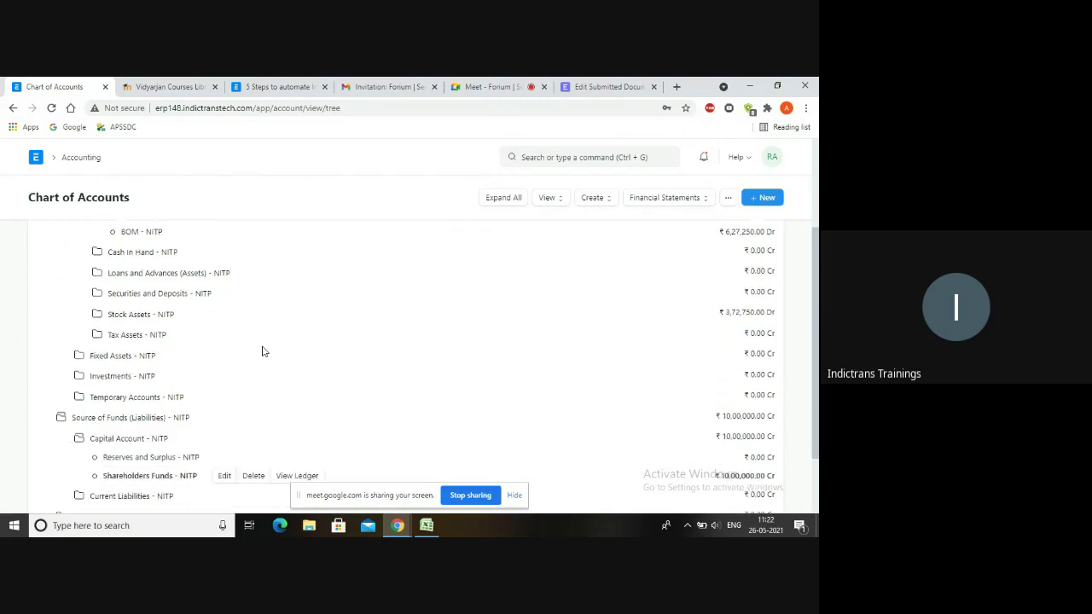
scroll(263, 352, "down", 1)
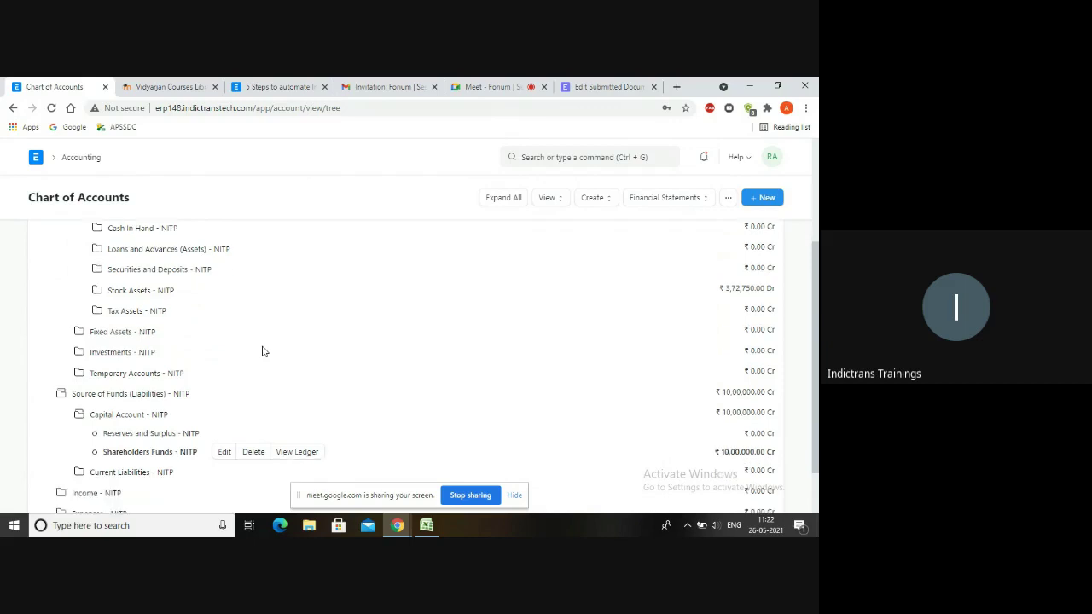
scroll(262, 352, "down", 1)
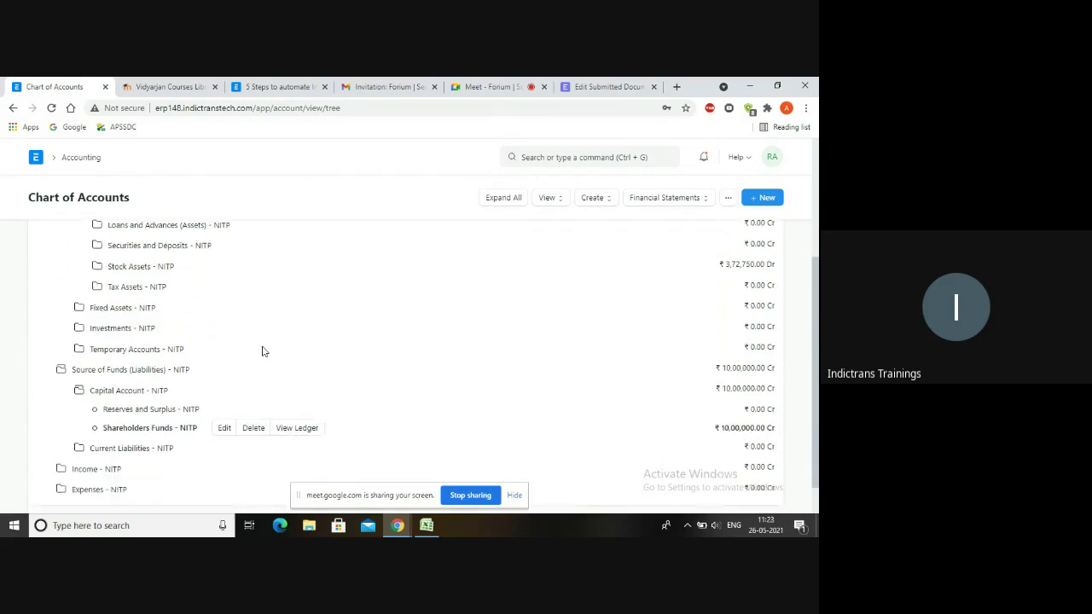
scroll(263, 352, "down", 1)
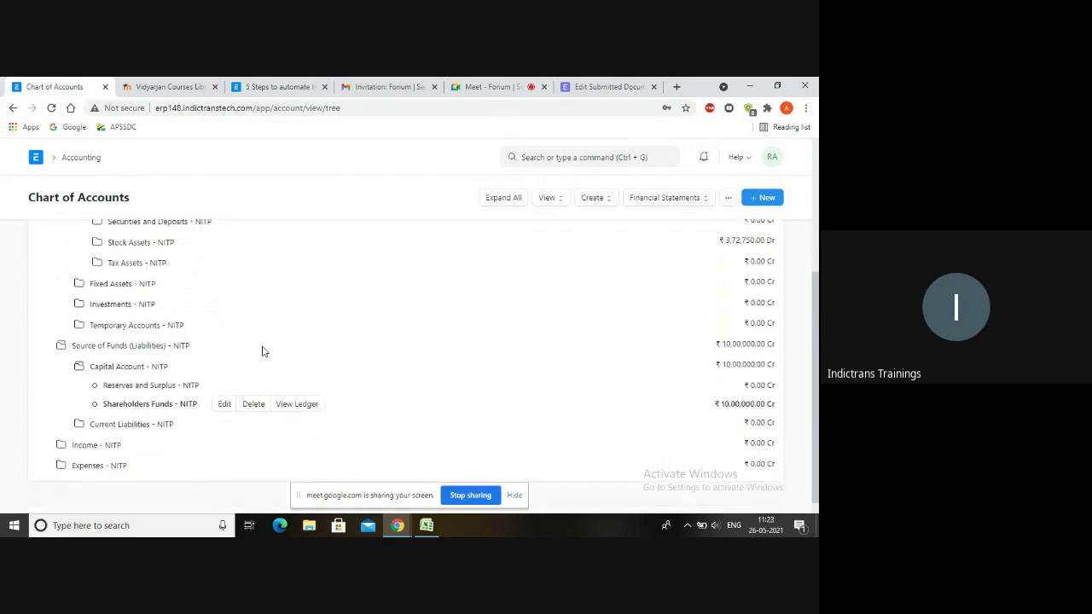
Open the Balance Sheet report and review its asset and liability rows for 2021-2022.
left_click(557, 163)
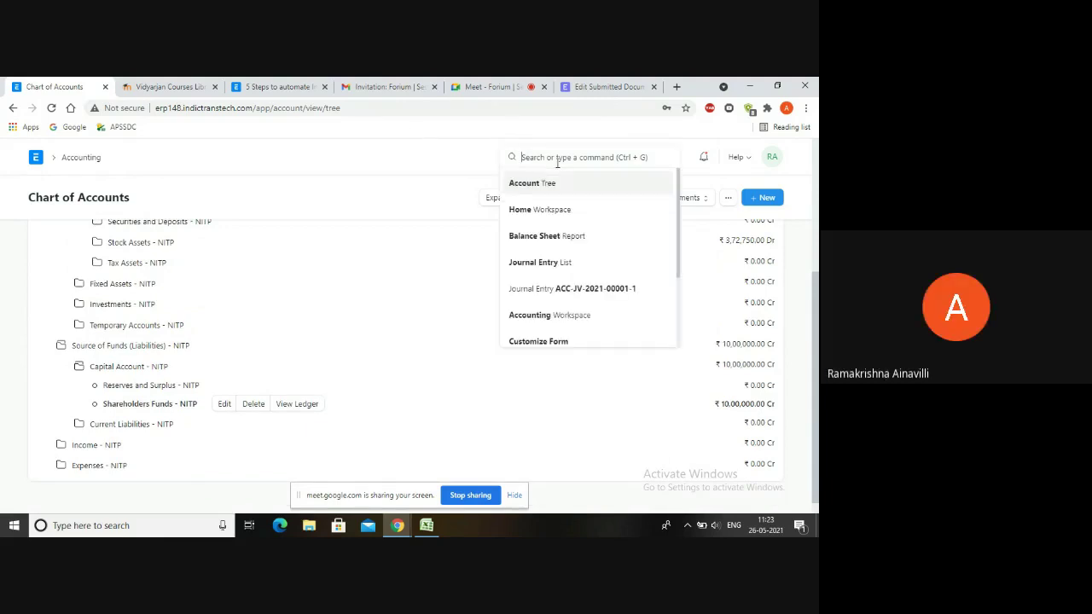
left_click(546, 242)
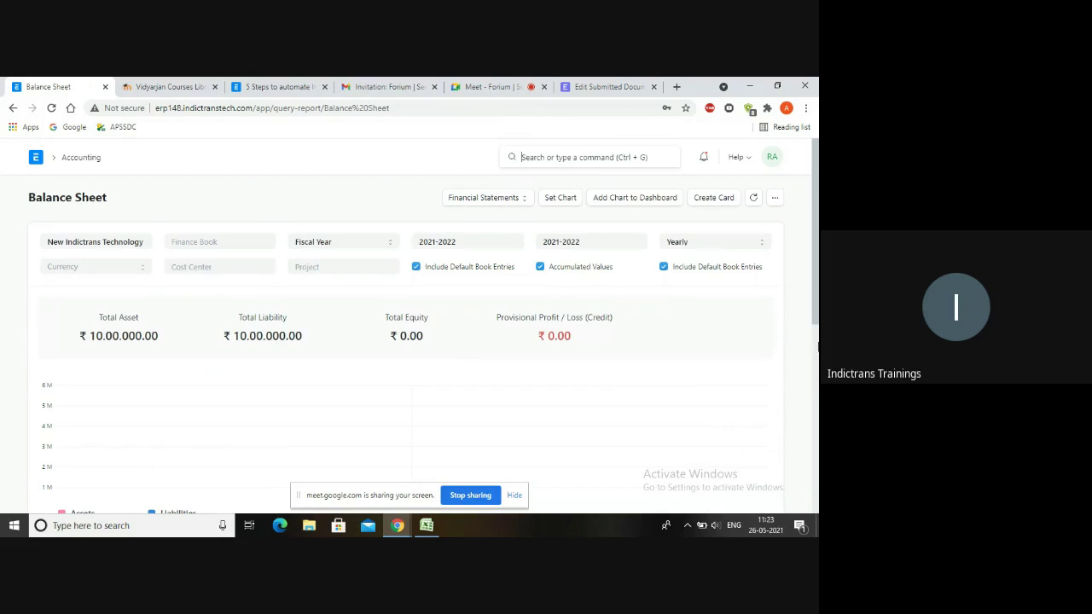
scroll(817, 347, "down", 5)
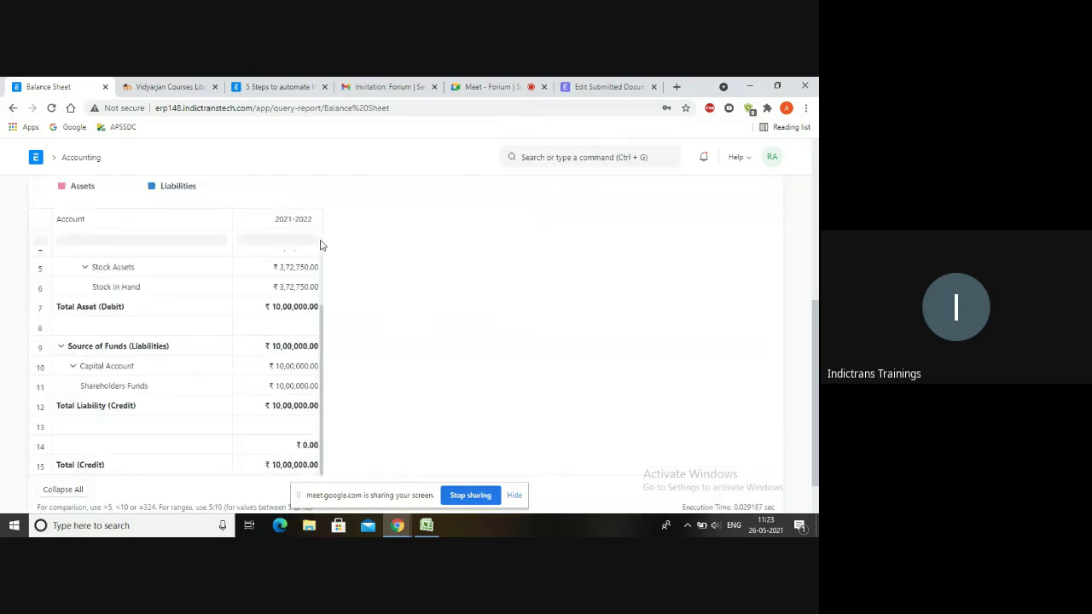
scroll(322, 285, "up", 1)
scroll(322, 285, "up", 1)
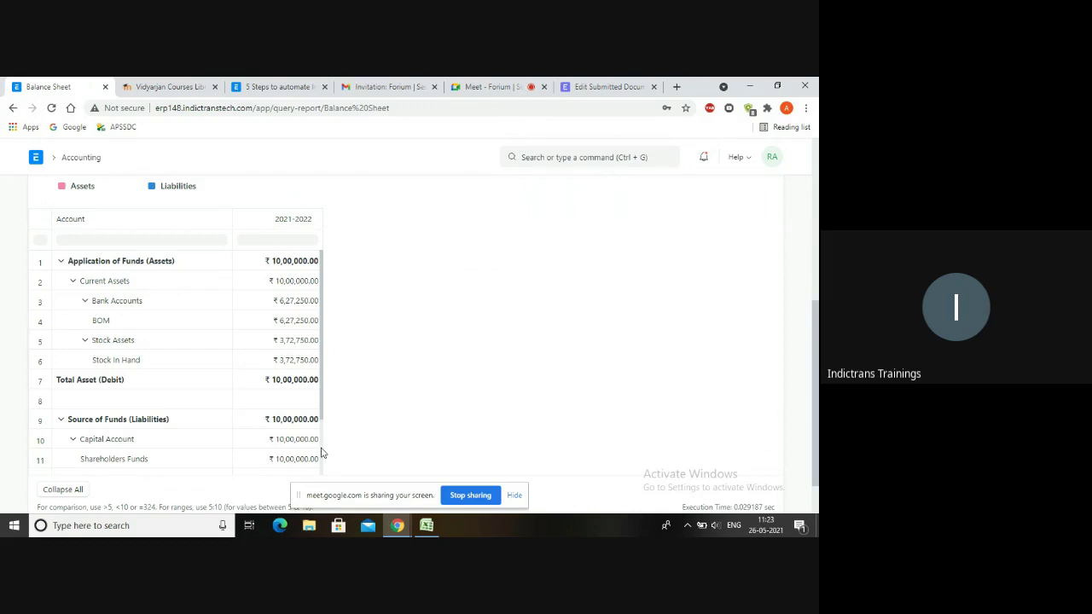
scroll(322, 452, "down", 1)
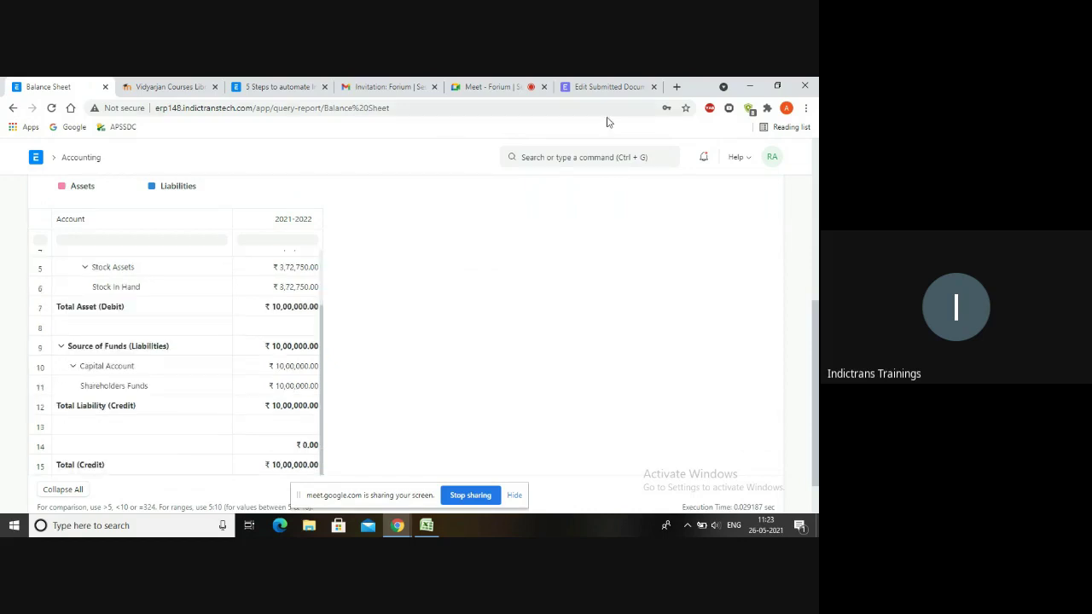
Search for Cash, open the Cash Flow report and review its operations, investing and financing rows.
left_click(562, 157)
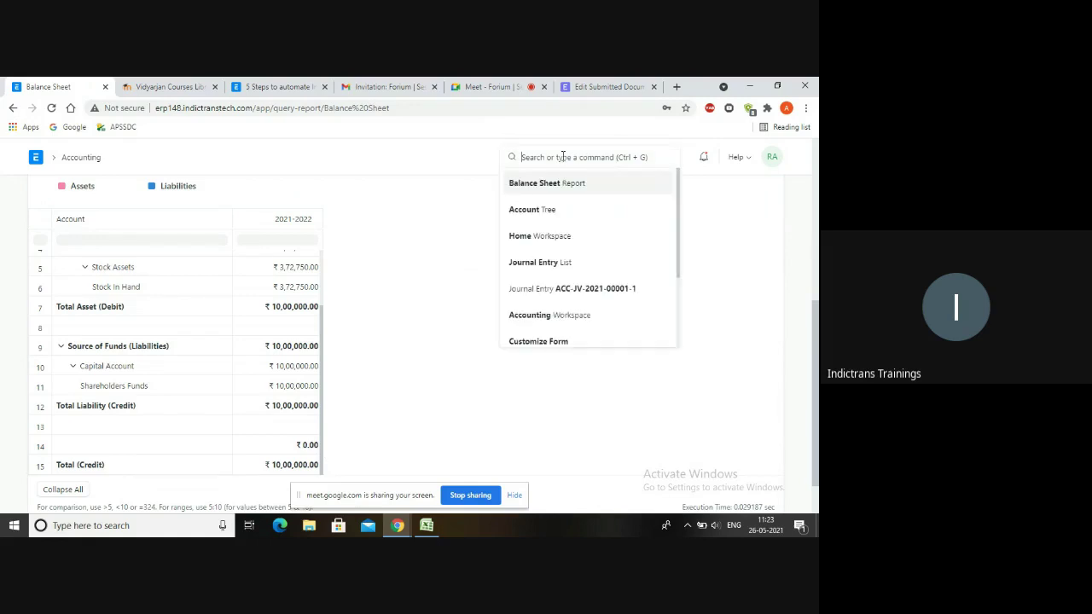
type("Cash")
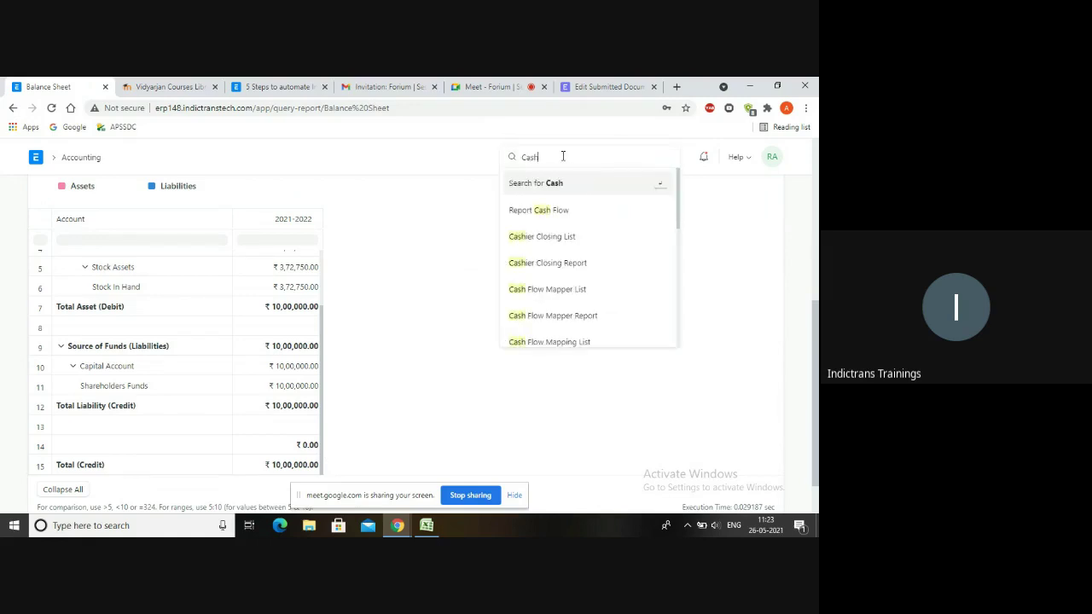
left_click(538, 213)
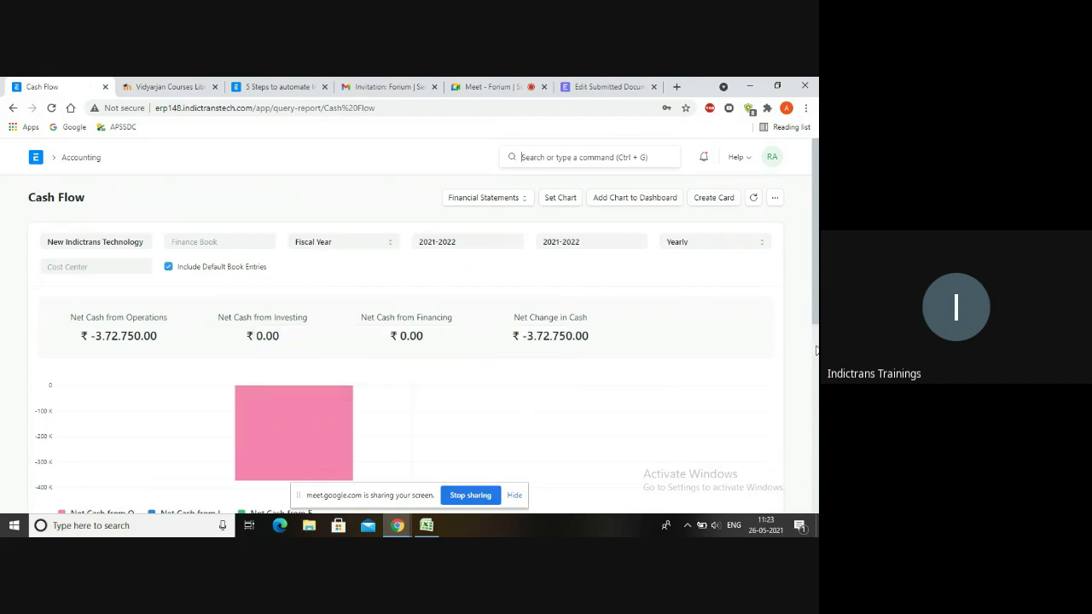
scroll(816, 350, "down", 4)
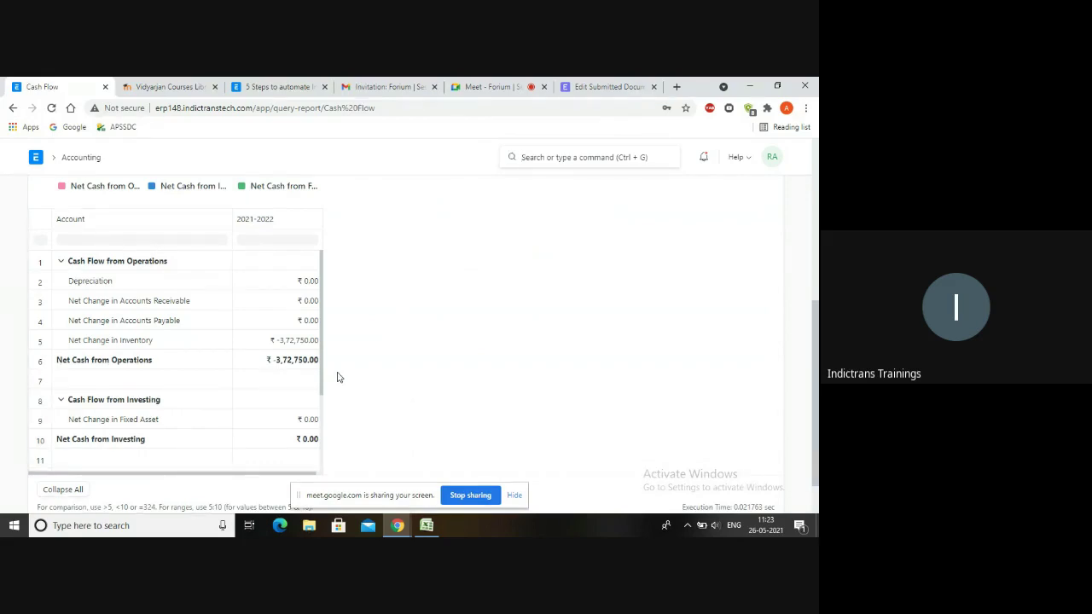
scroll(323, 431, "down", 2)
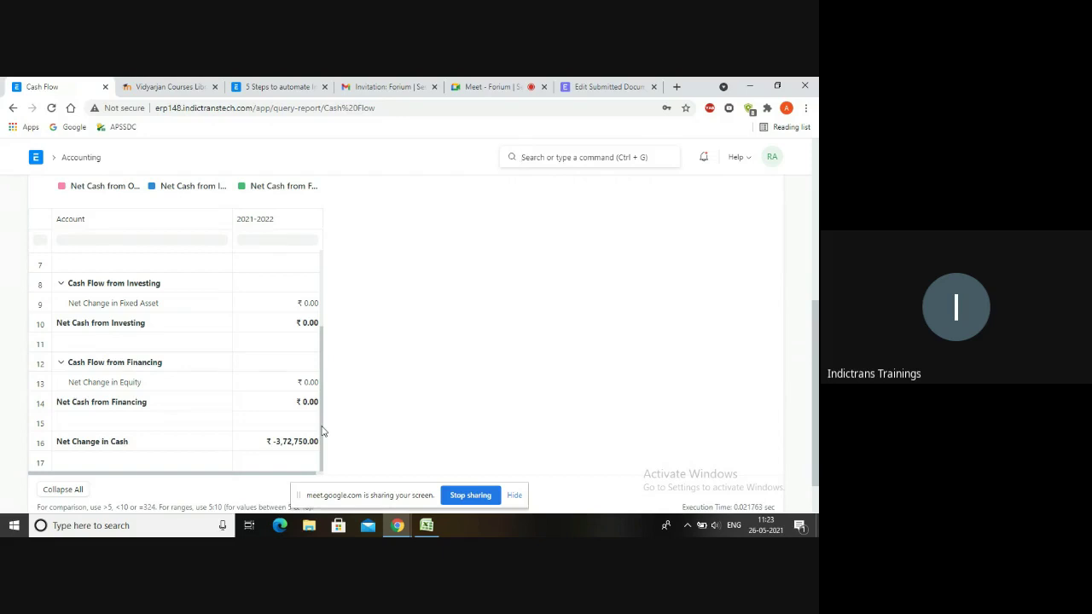
left_click(320, 475)
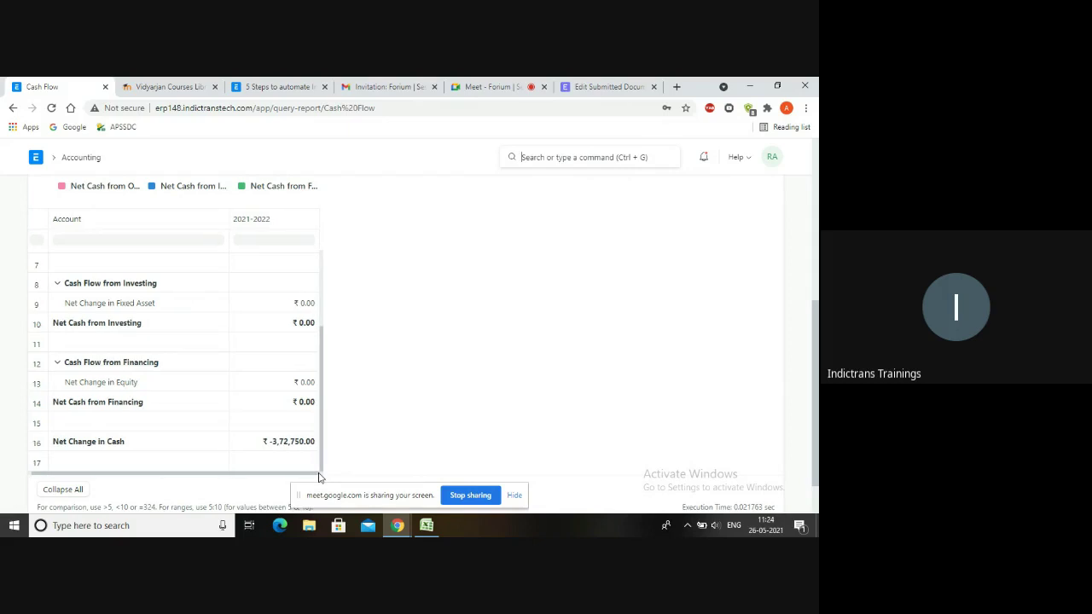
Search for General and open the General Ledger report.
left_click(539, 159)
type("General")
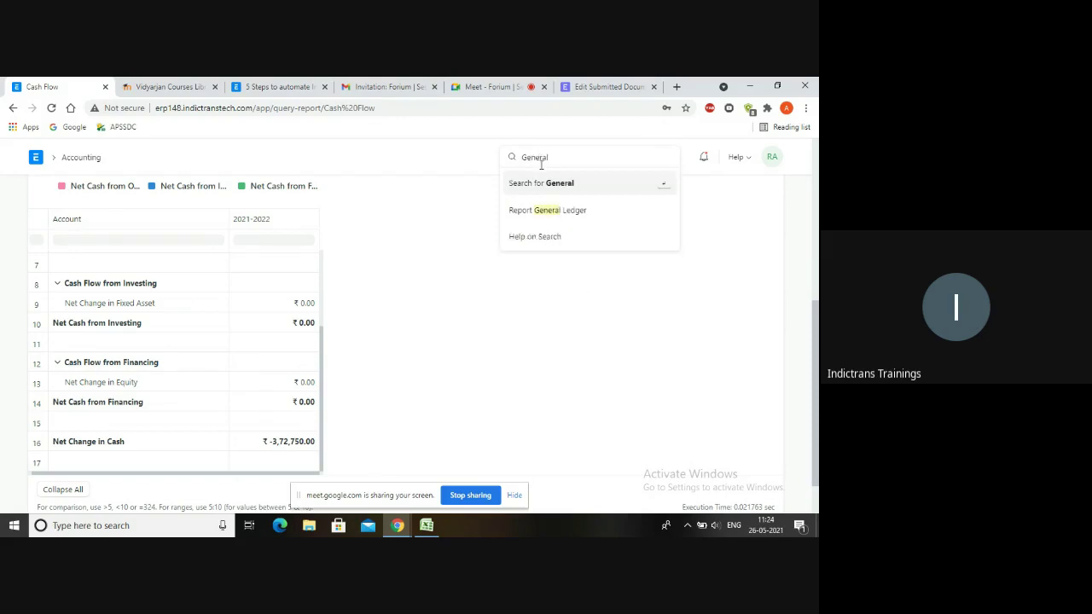
left_click(538, 212)
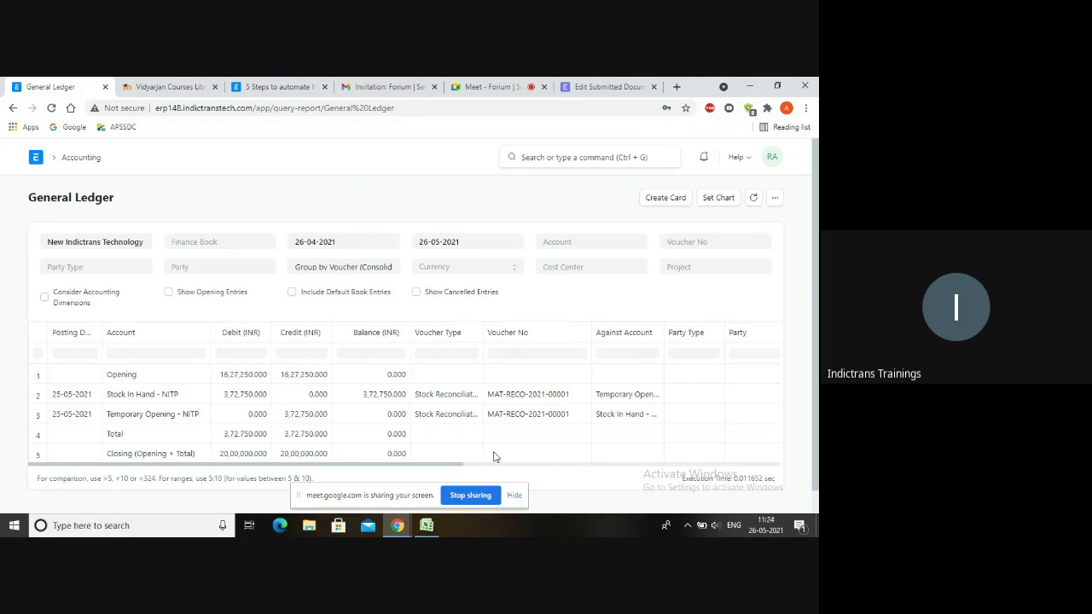
Open the stock reconciliation voucher from the Stock In Hand - NITP ledger row and review its items, difference account and cost center.
left_click(514, 395)
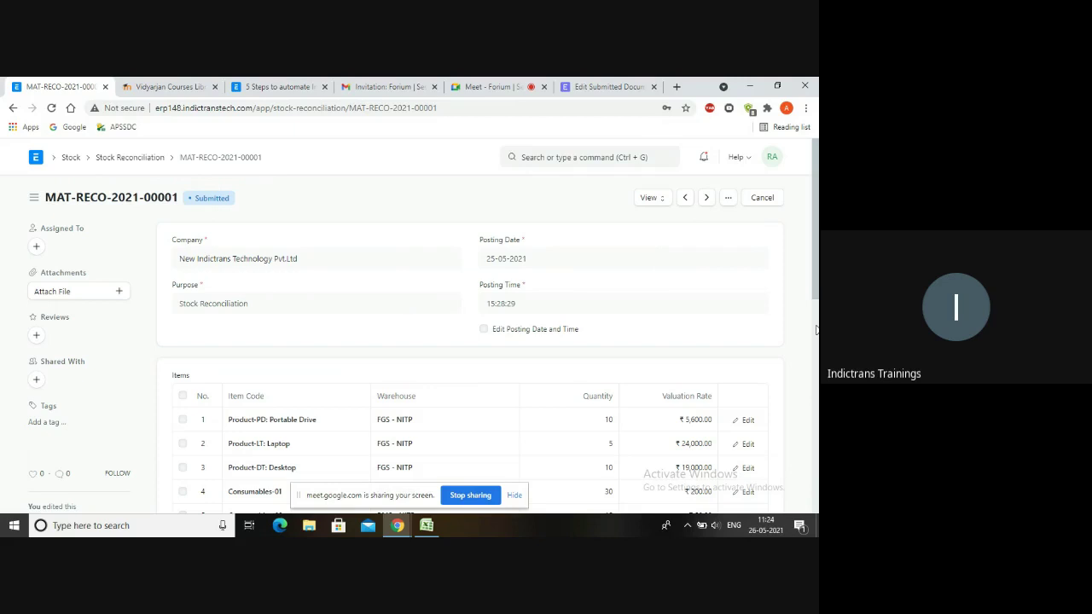
scroll(815, 330, "down", 6)
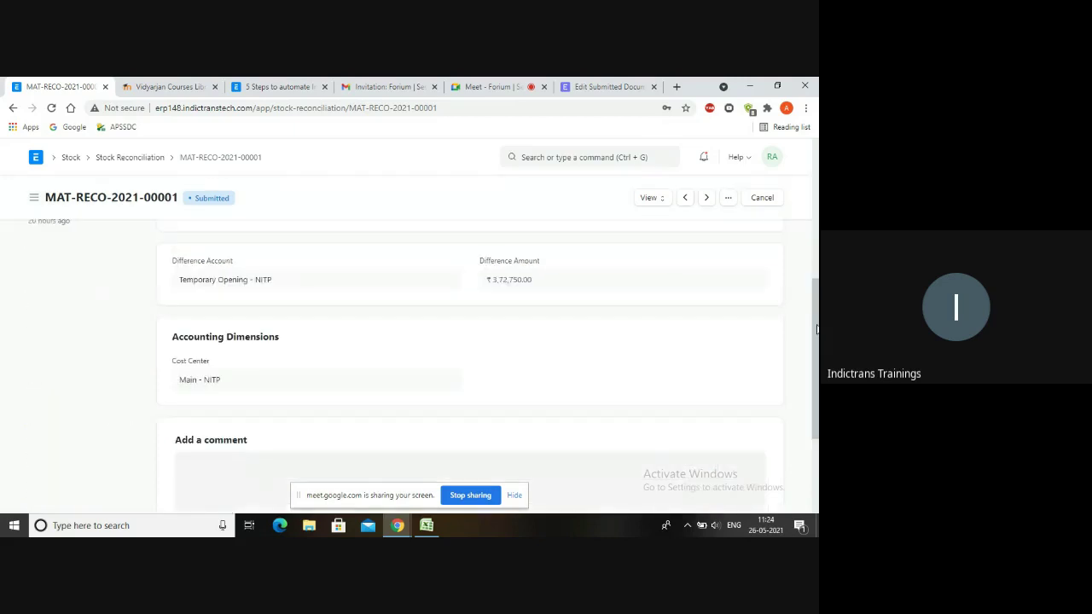
scroll(815, 272, "up", 8)
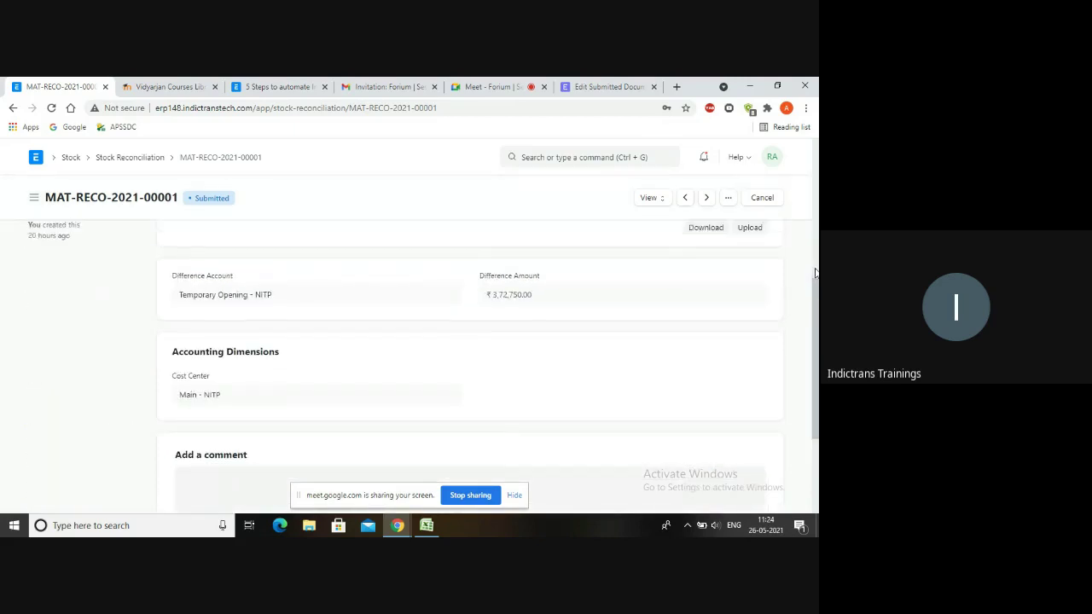
scroll(817, 388, "down", 2)
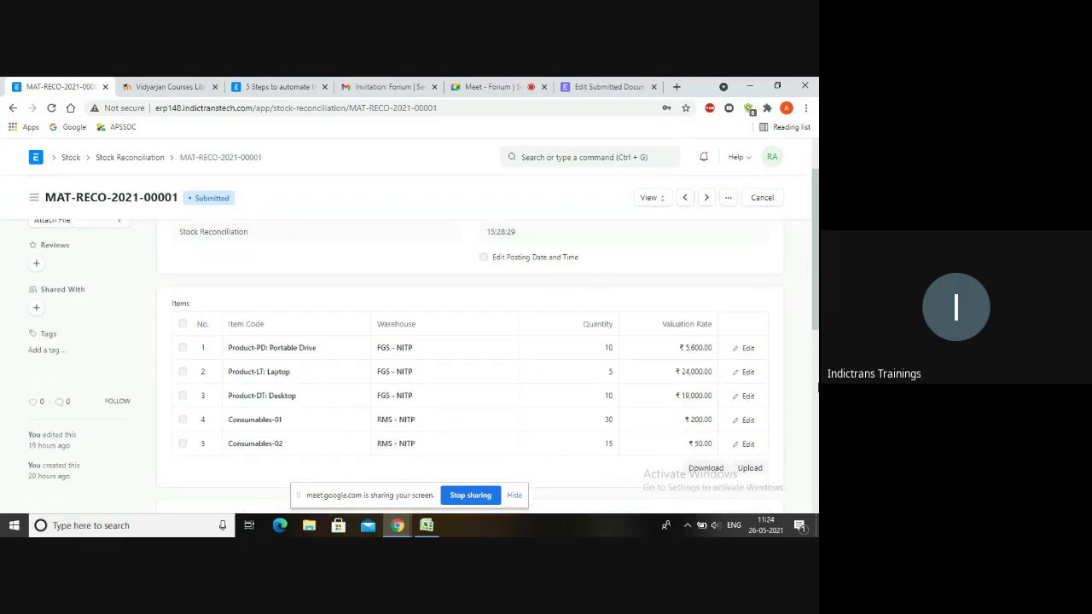
scroll(818, 389, "down", 1)
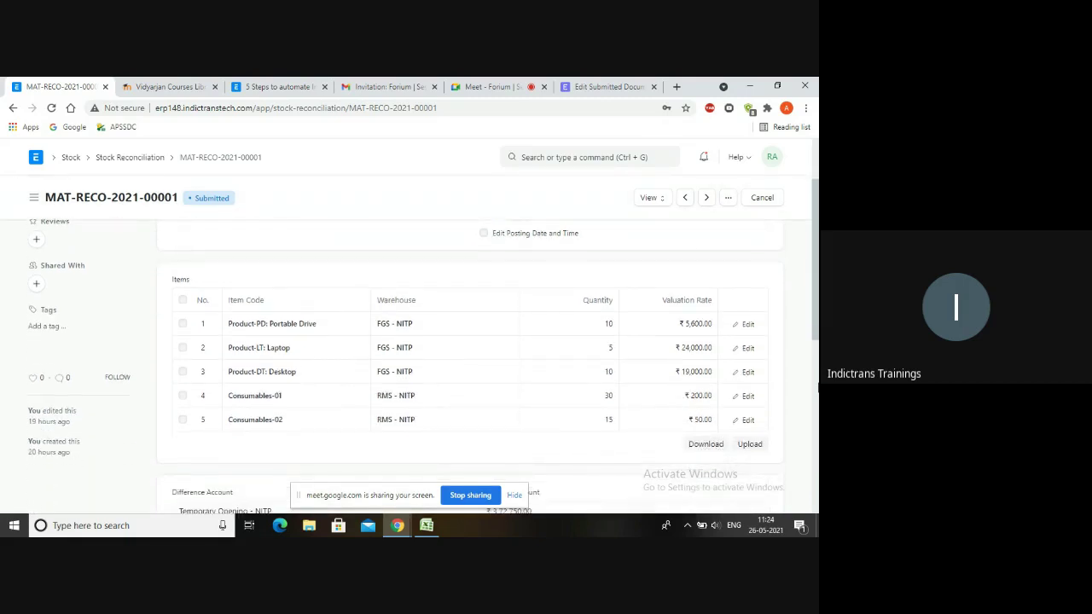
scroll(818, 388, "down", 3)
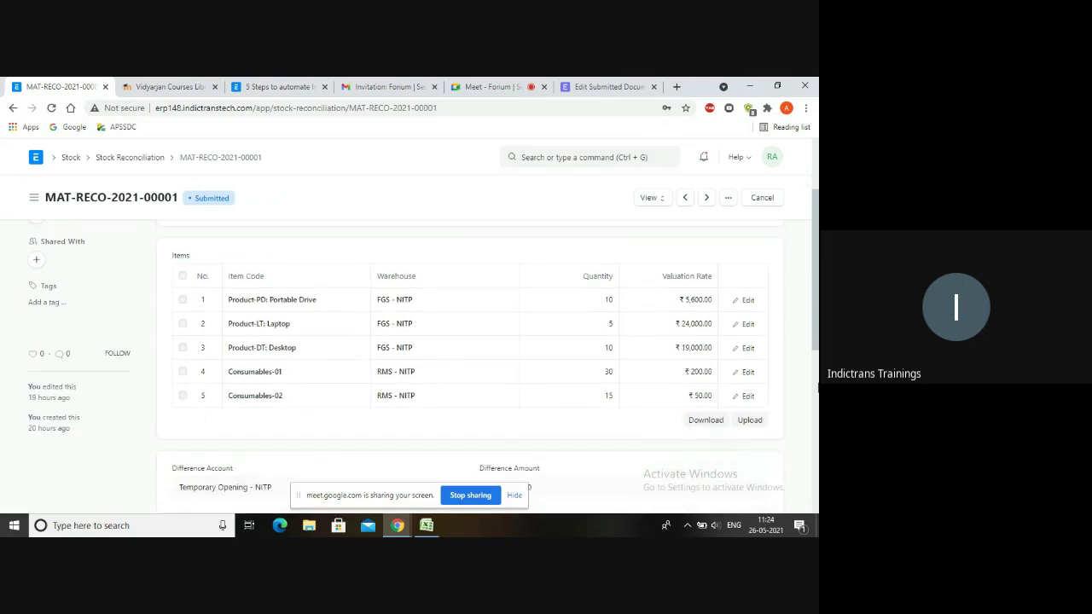
scroll(818, 388, "up", 2)
scroll(818, 388, "up", 1)
scroll(817, 388, "down", 3)
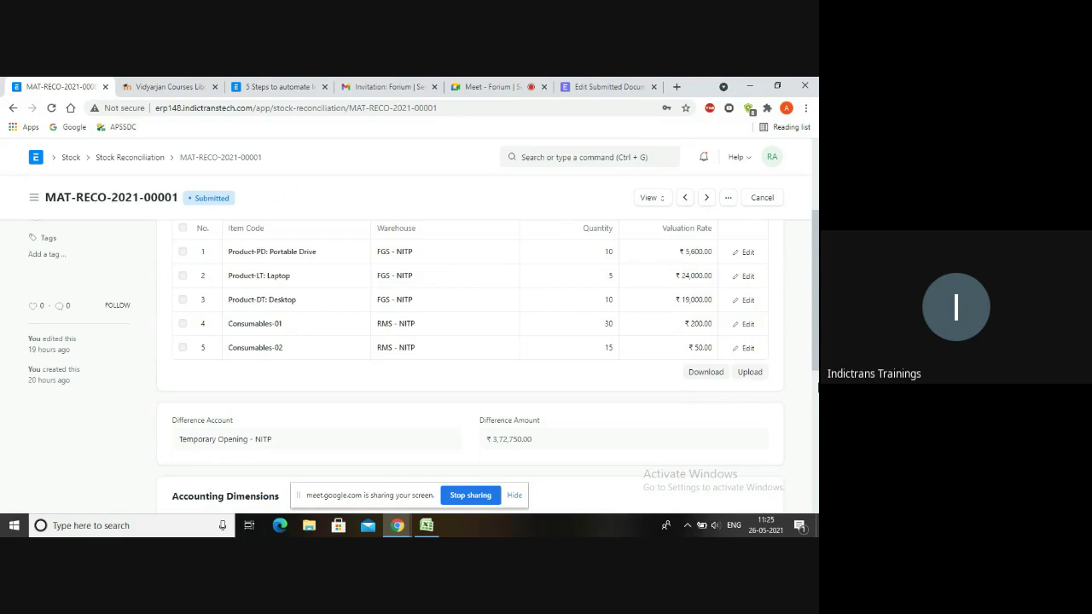
scroll(817, 388, "up", 6)
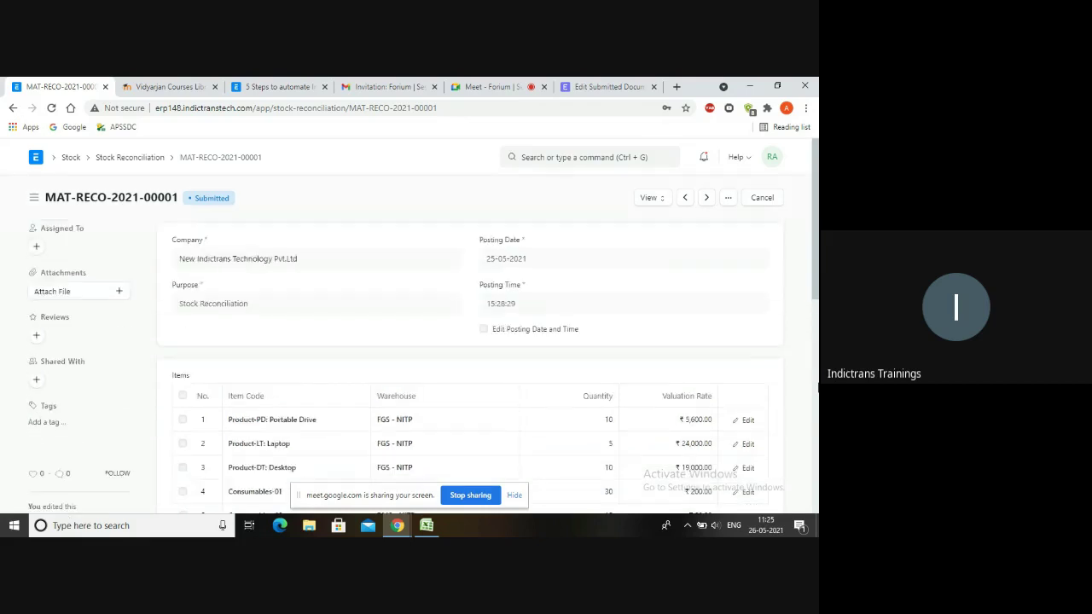
scroll(818, 388, "down", 1)
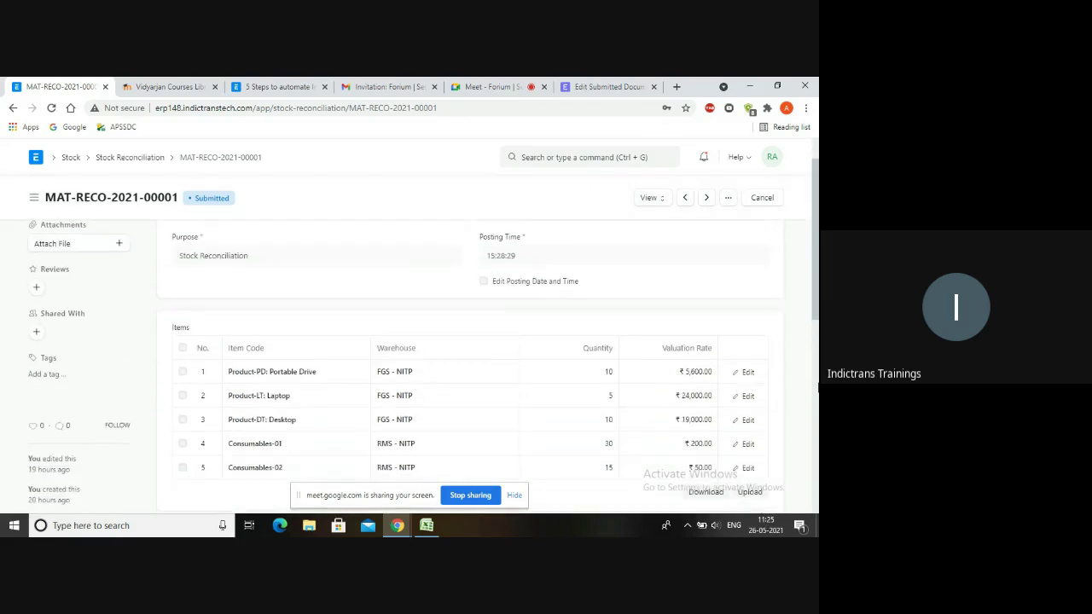
Examine the stock reconciliation's item quantities and valuation rates, its difference account and amount, and its accounting dimensions.
scroll(818, 389, "down", 1)
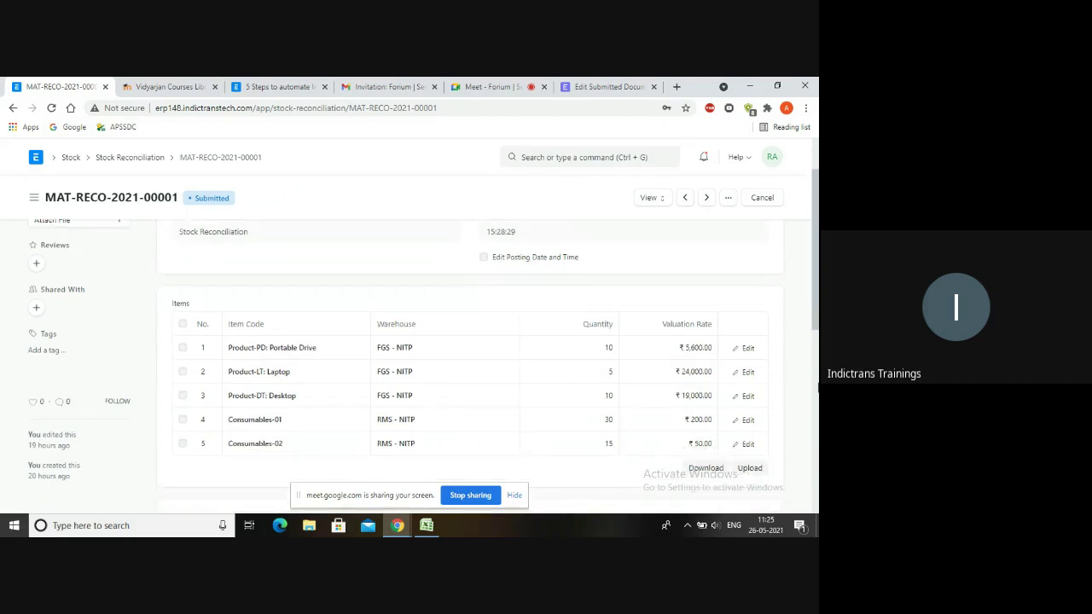
scroll(817, 388, "down", 3)
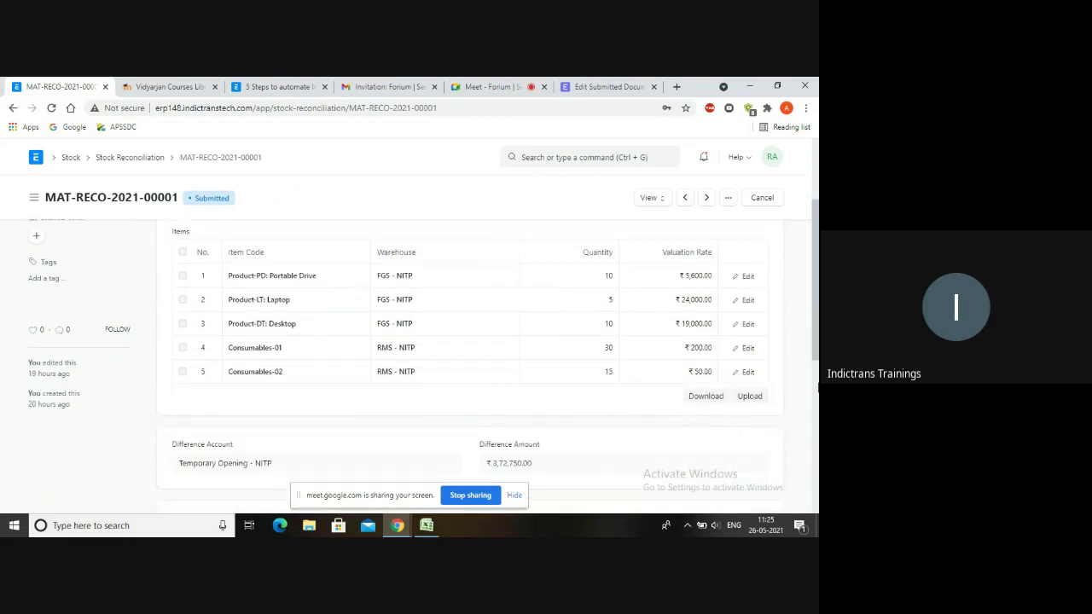
scroll(817, 388, "down", 1)
scroll(817, 388, "down", 1)
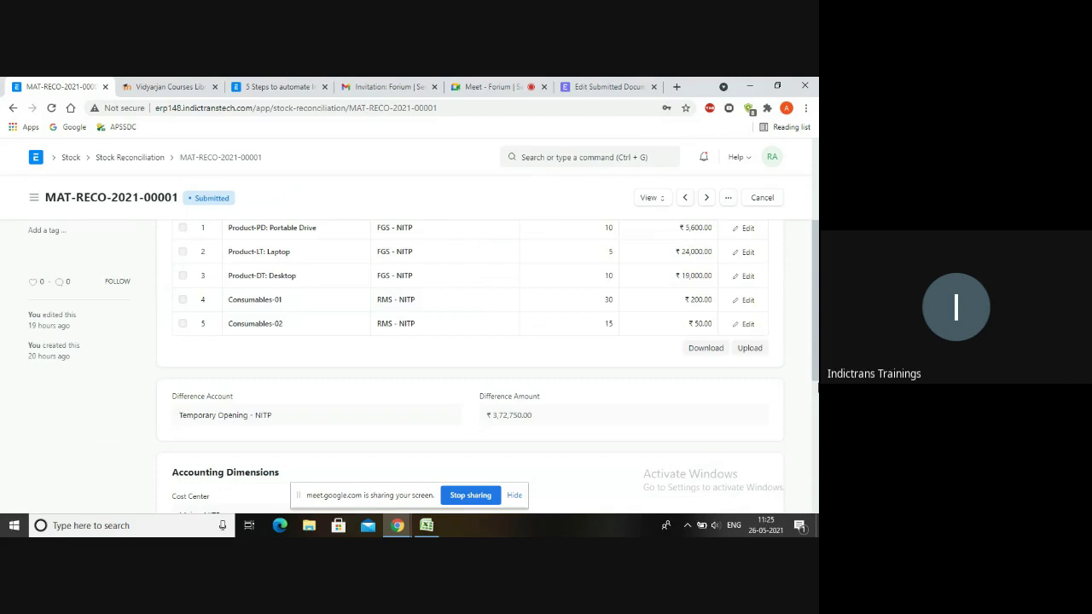
scroll(818, 388, "down", 1)
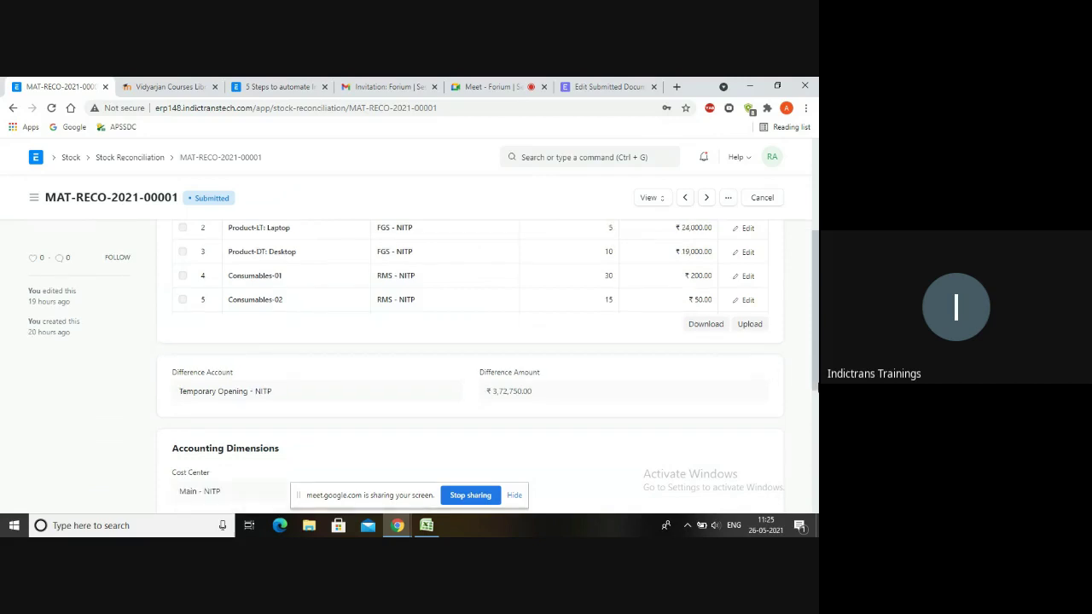
scroll(818, 388, "up", 1)
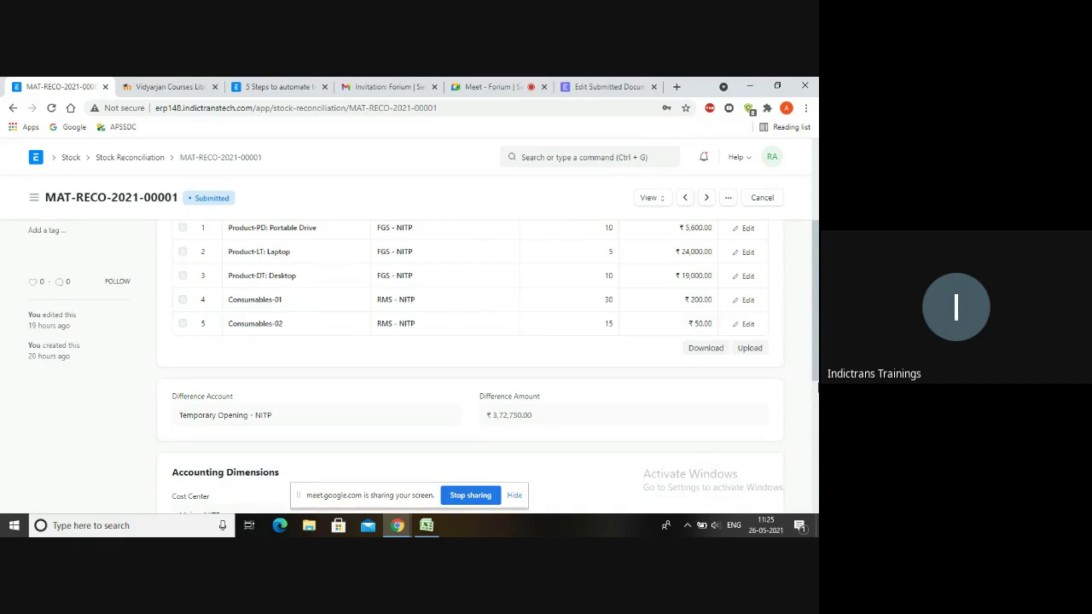
scroll(818, 388, "down", 1)
scroll(817, 388, "up", 4)
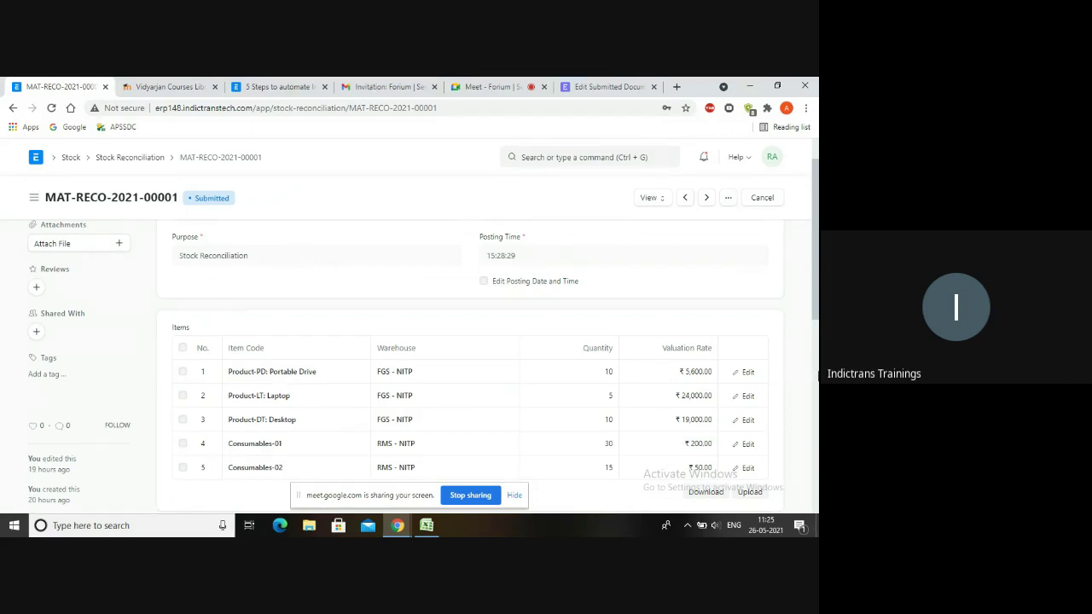
scroll(817, 378, "down", 5)
scroll(818, 378, "down", 2)
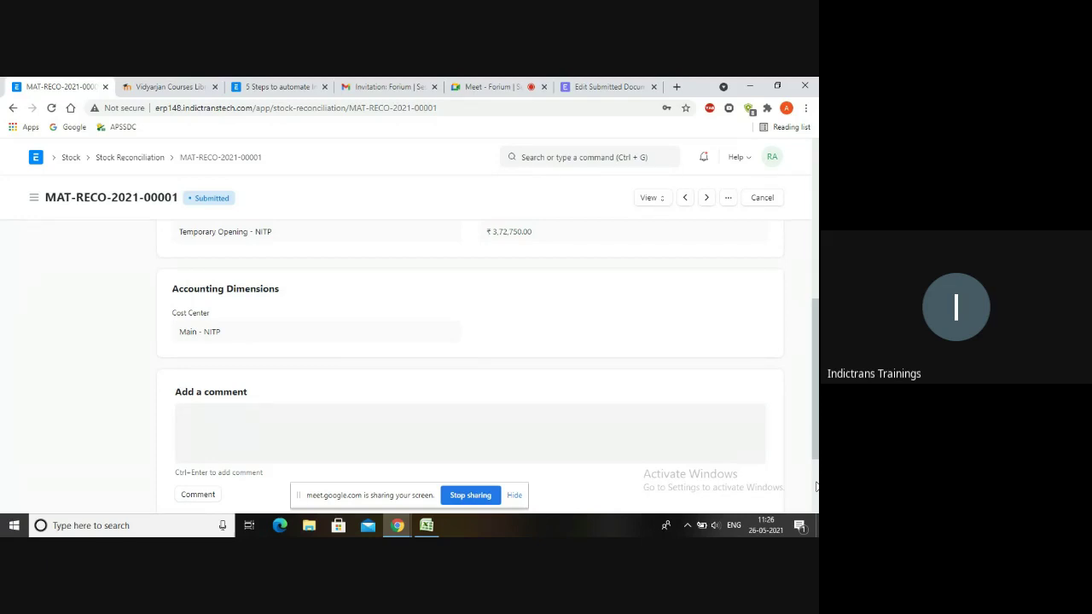
Stop sharing the screen in the Google Meet session.
left_click(470, 495)
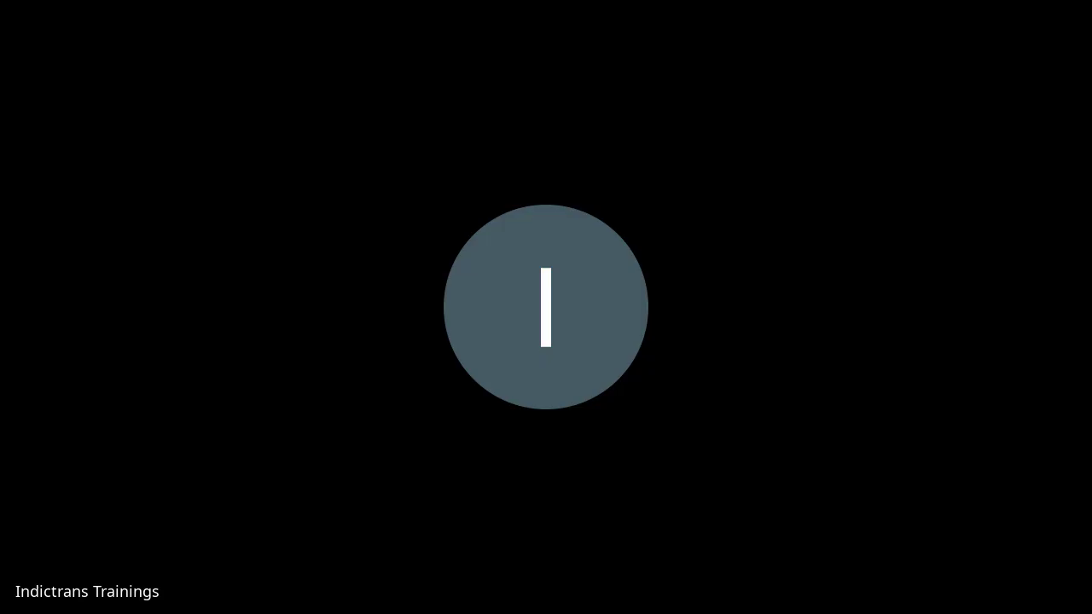